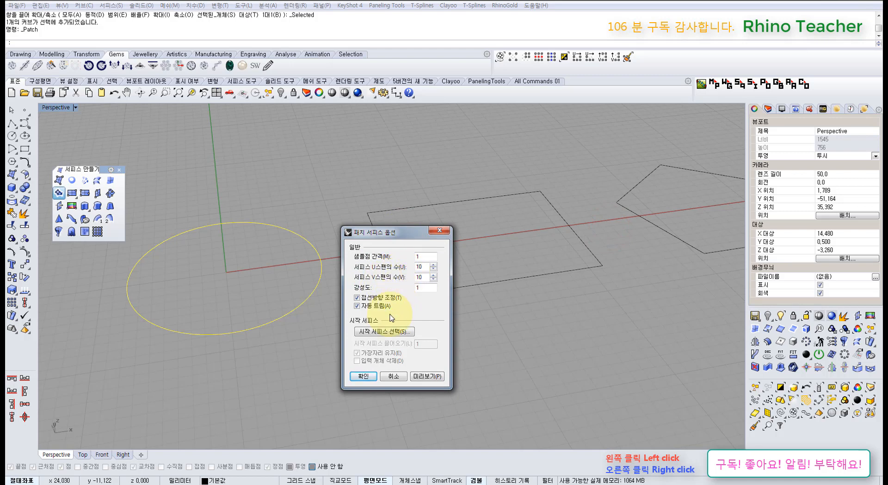
Patch the circle and the rectangle as separate surfaces, using 10 U and V spans with automatic trim on
left_click(362, 376)
left_click(367, 341)
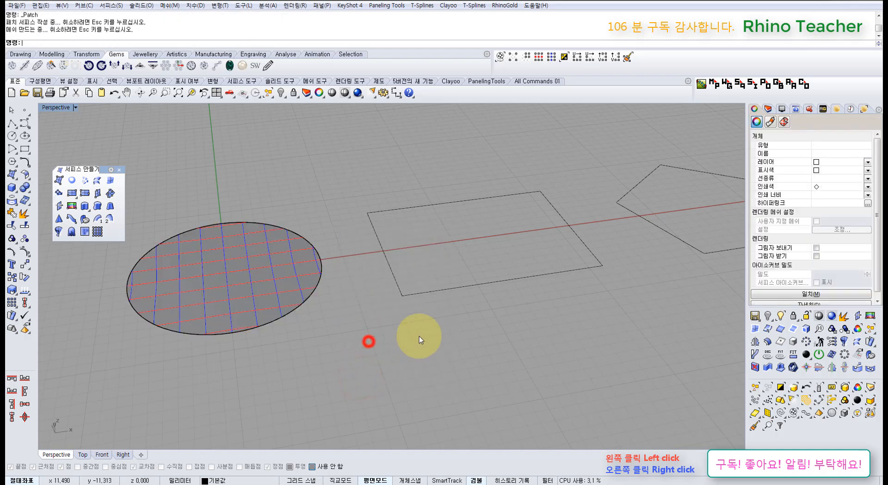
left_click_drag(484, 333, 431, 262)
right_click(431, 261)
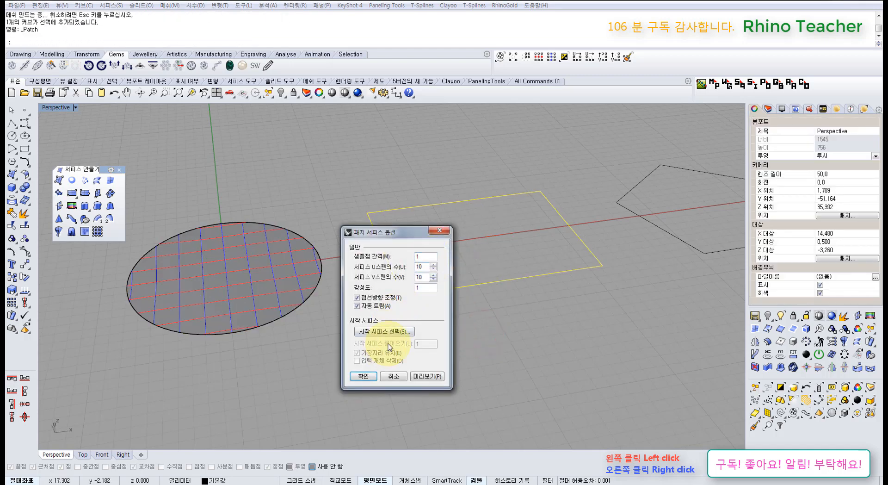
left_click(362, 377)
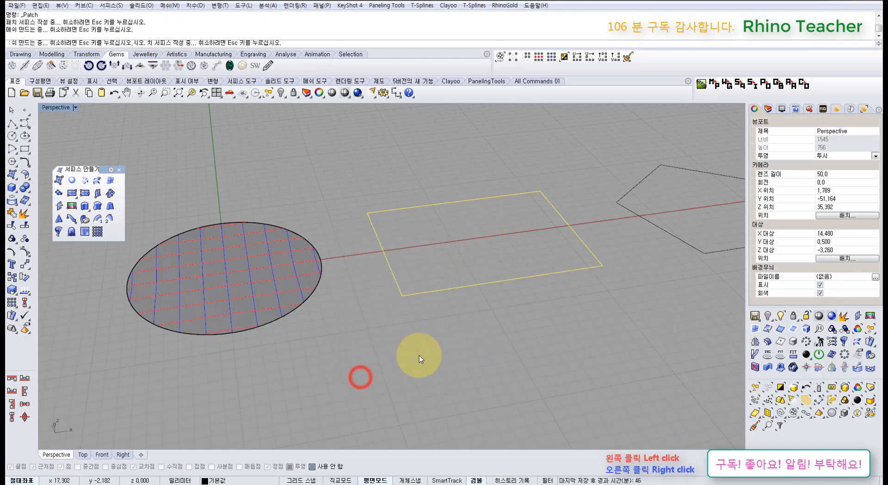
Patch the pentagon with 10 U and V spans and automatic trim, and check how the surface fits its corner
right_click_drag(564, 293, 370, 315, "shift")
left_click_drag(542, 318, 472, 254)
right_click(473, 254)
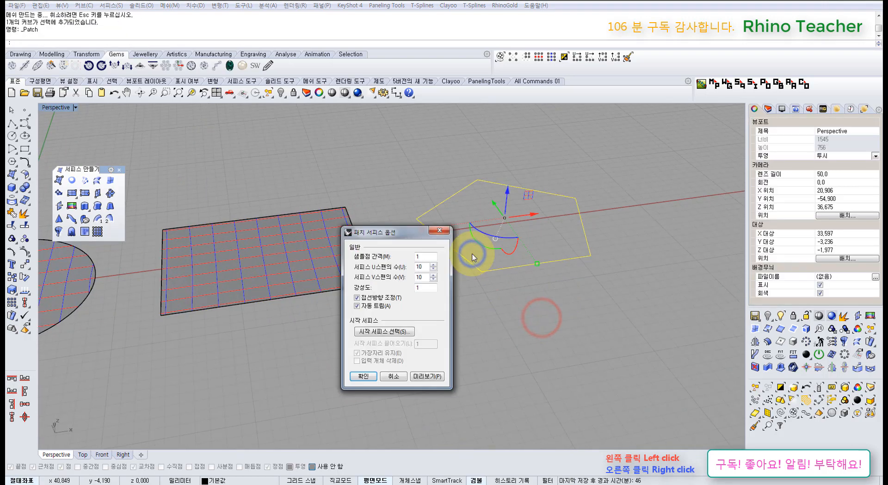
right_click(497, 283)
right_click_drag(521, 247, 480, 309)
scroll(462, 319, "up", 10)
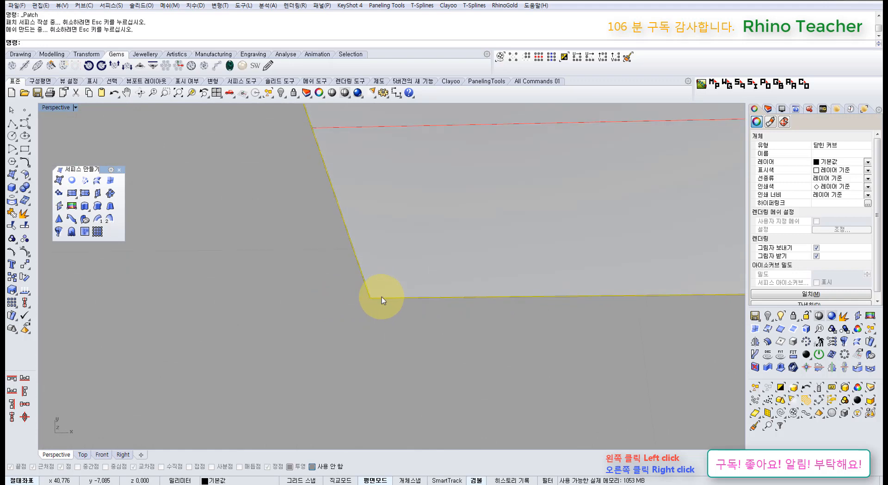
scroll(383, 294, "down", 4)
left_click(375, 346)
scroll(365, 342, "down", 5)
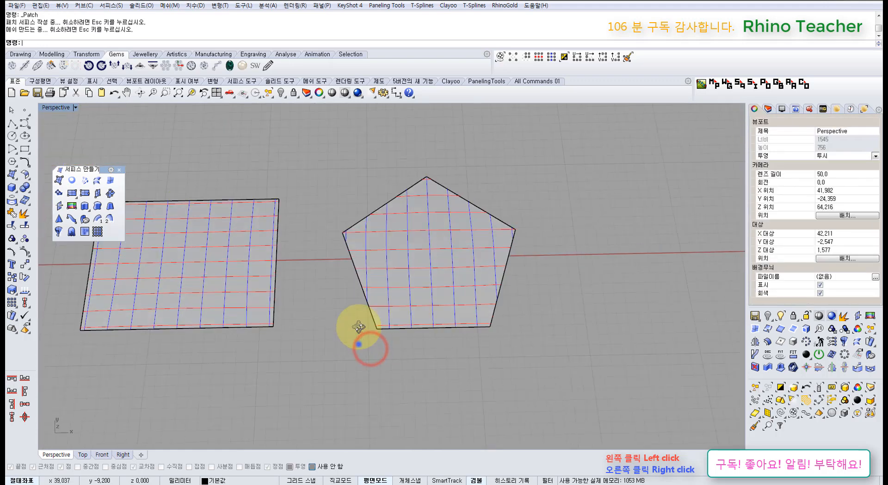
Delete the pentagon and rectangle patch surfaces and undo the deletion
left_click(393, 295)
left_click(224, 290, "shift")
key("Delete")
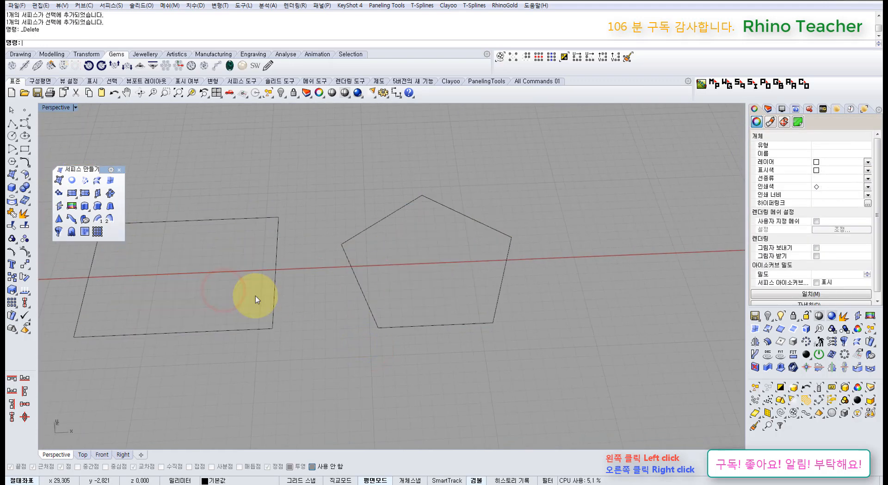
scroll(256, 296, "down", 4)
right_click_drag(193, 306, 296, 315, "shift")
key("ctrl+z")
Turn on the control points of the circular patch to examine its grid, and undo the patches on all three curves
left_click(318, 373)
left_click(224, 298)
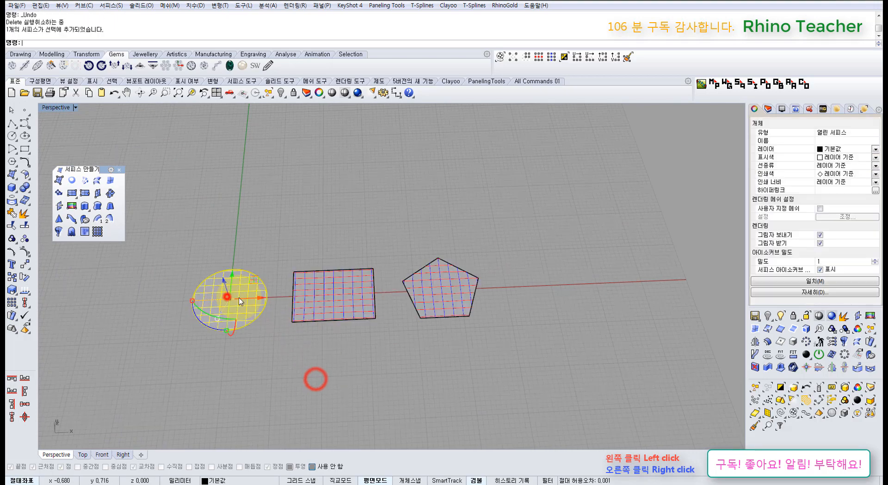
left_click(333, 297, "shift")
left_click(351, 367)
left_click(236, 295)
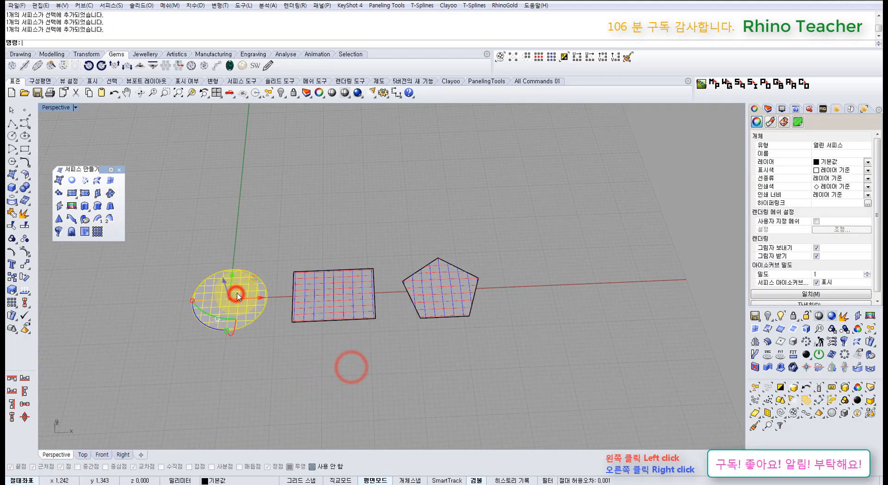
key("F10")
scroll(171, 288, "up", 7)
right_click_drag(241, 341, 251, 324)
scroll(250, 326, "up", 4)
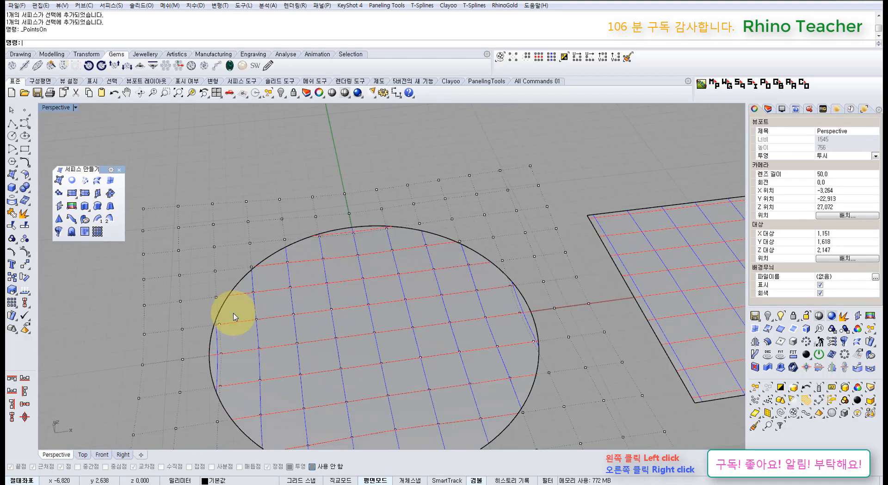
scroll(241, 323, "down", 5)
key("ctrl+z")
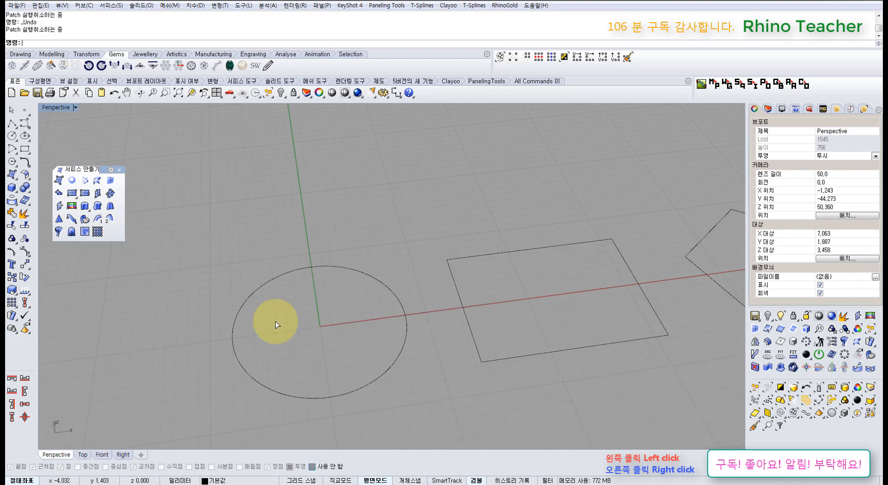
Patch the circle with automatic trim off, compare the surface with the curve, and undo the patch
left_click(259, 383)
right_click_drag(260, 387, 264, 348)
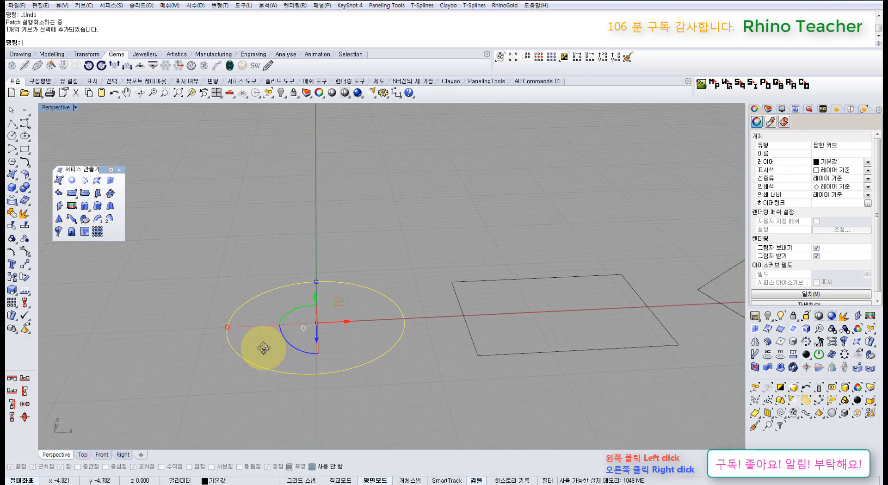
left_click(58, 193)
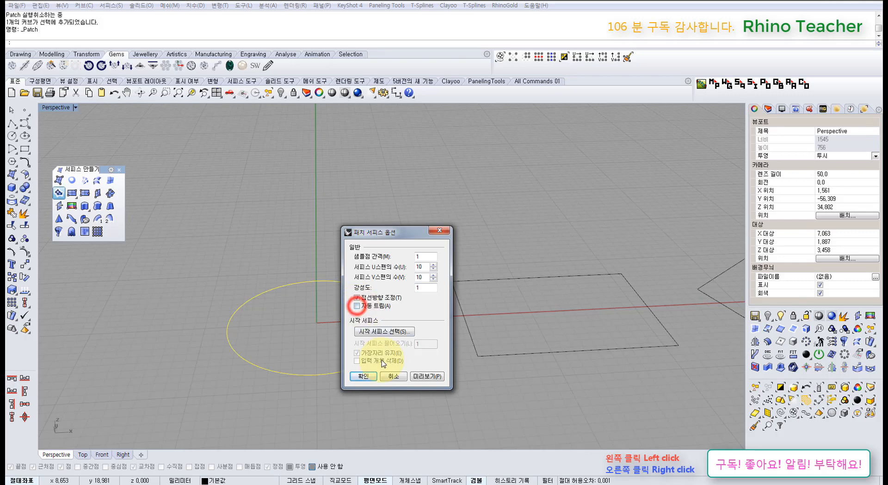
left_click(364, 376)
right_click_drag(371, 333, 403, 334)
left_click(402, 216)
left_click(410, 274)
left_click(403, 333)
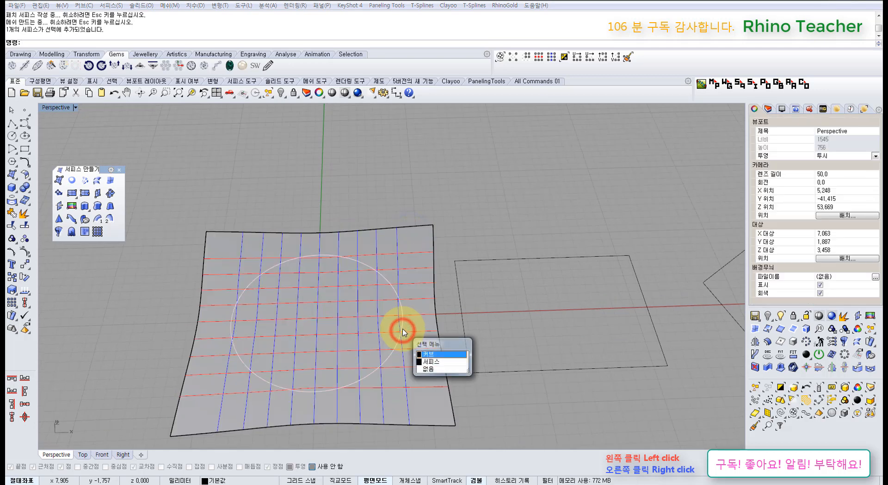
left_click(428, 354)
key("ctrl+z")
Open the Patch options for the circle with automatic trim on and read the help descriptions of the span, stiffness and trim options
right_click(343, 343)
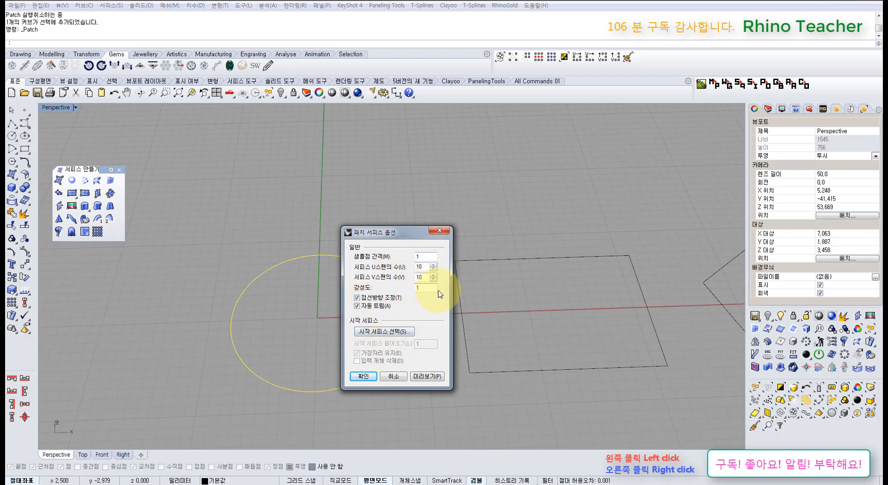
left_click(796, 109)
scroll(791, 245, "down", 5)
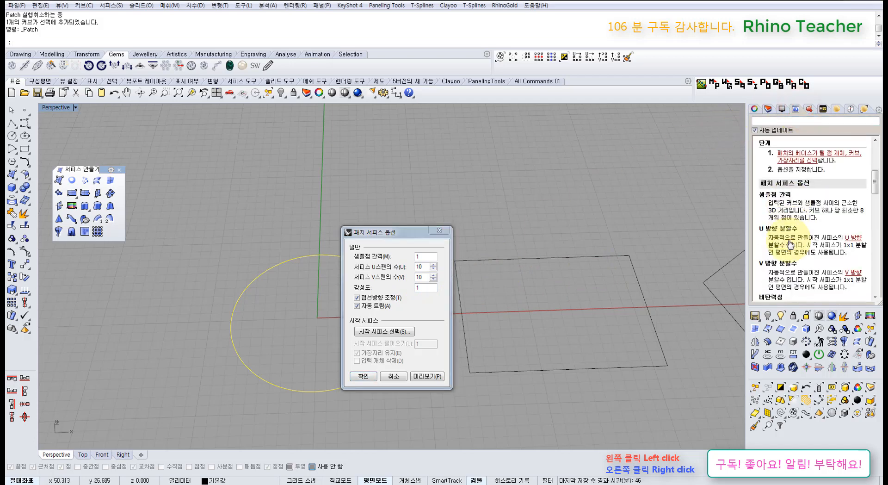
scroll(791, 244, "down", 3)
scroll(773, 214, "down", 5)
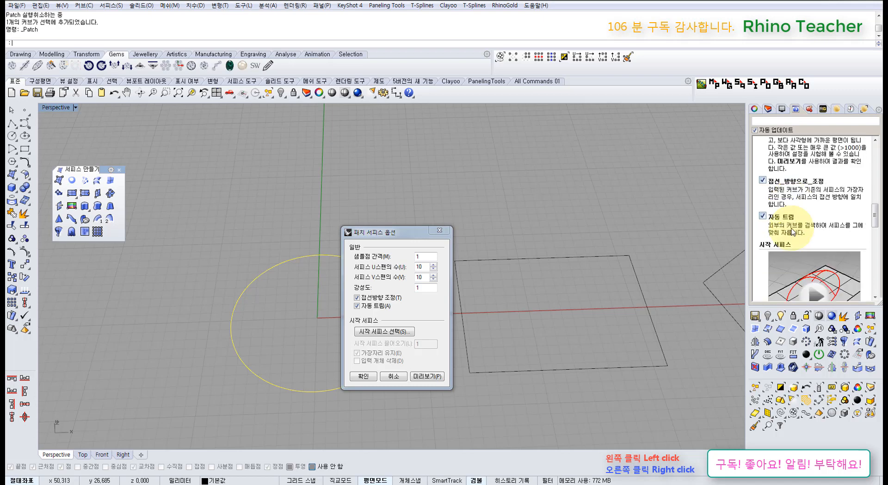
scroll(793, 231, "up", 3)
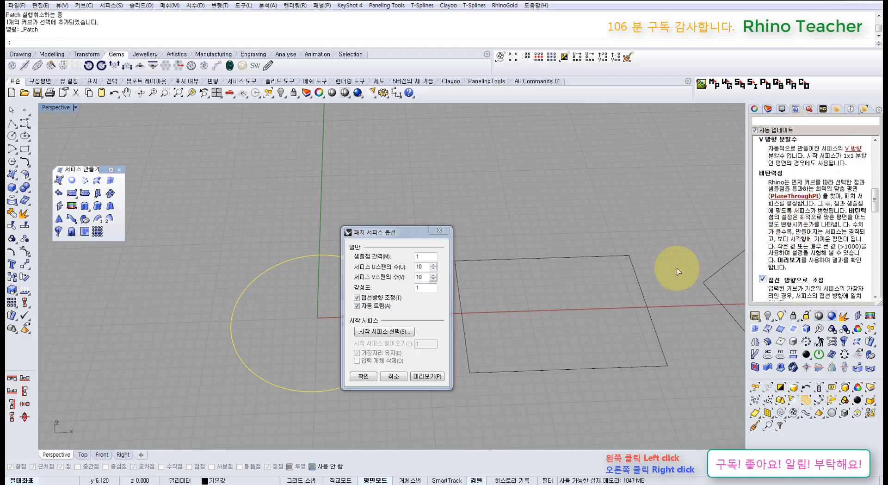
left_click(756, 110)
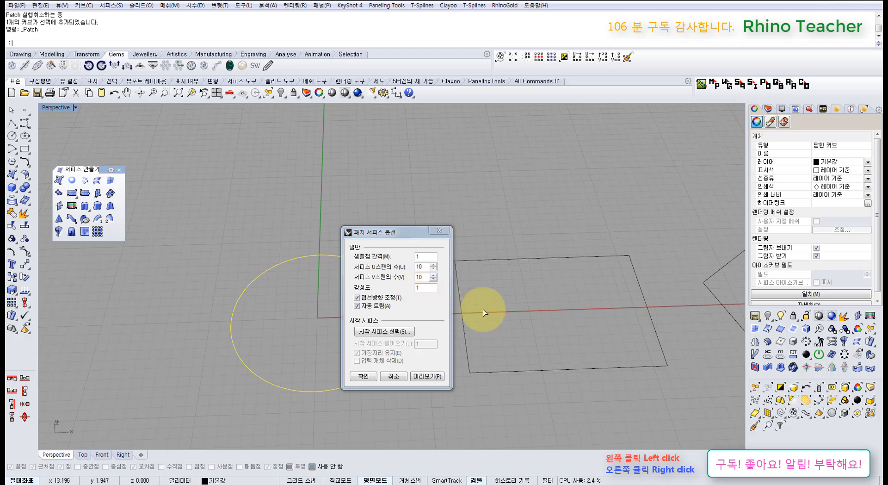
left_click_drag(415, 239, 557, 238)
right_click_drag(403, 312, 358, 320)
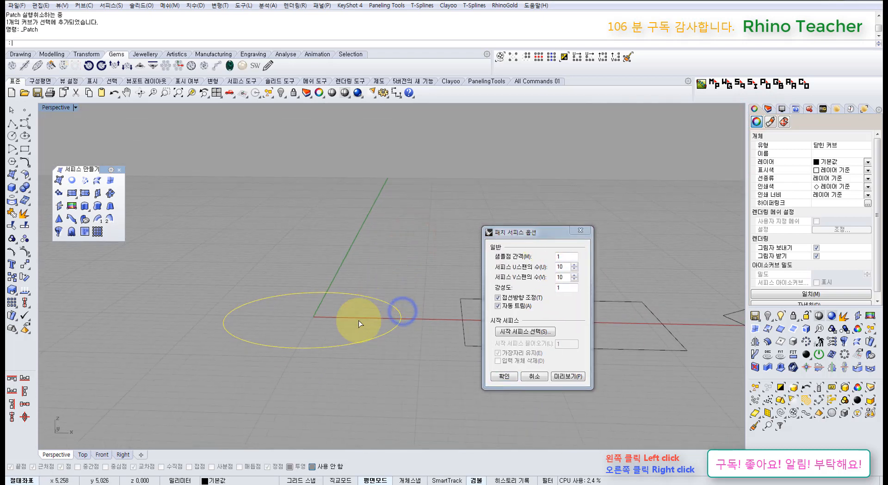
double_click(563, 288)
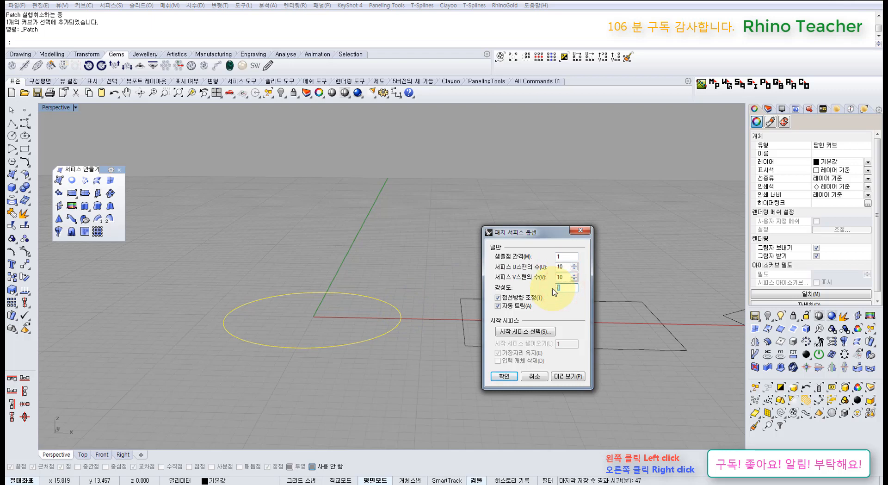
left_click(541, 374)
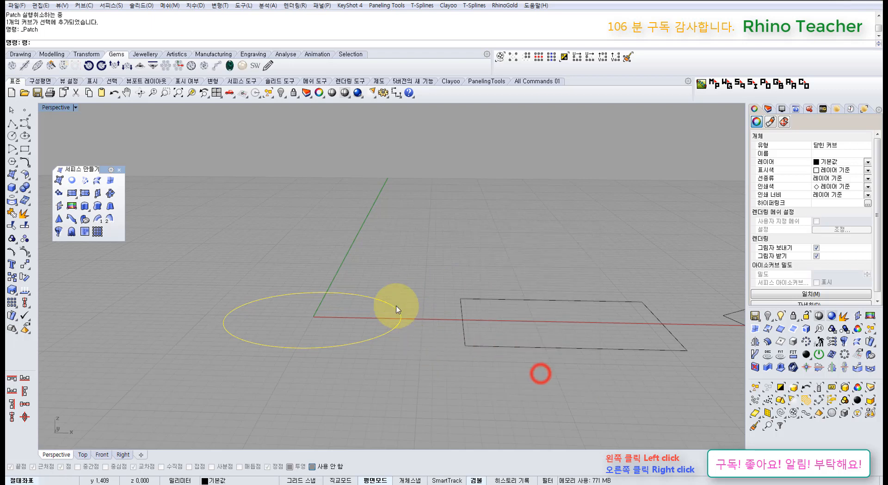
left_click(396, 297)
scroll(418, 275, "down", 6)
right_click_drag(420, 261, 423, 310)
scroll(423, 309, "up", 2)
scroll(416, 310, "up", 3)
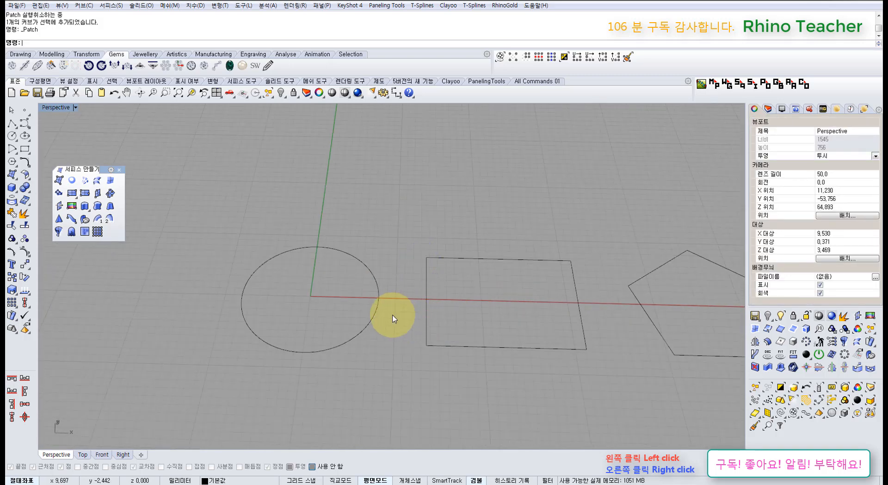
right_click_drag(412, 331, 412, 337)
scroll(383, 349, "up", 5)
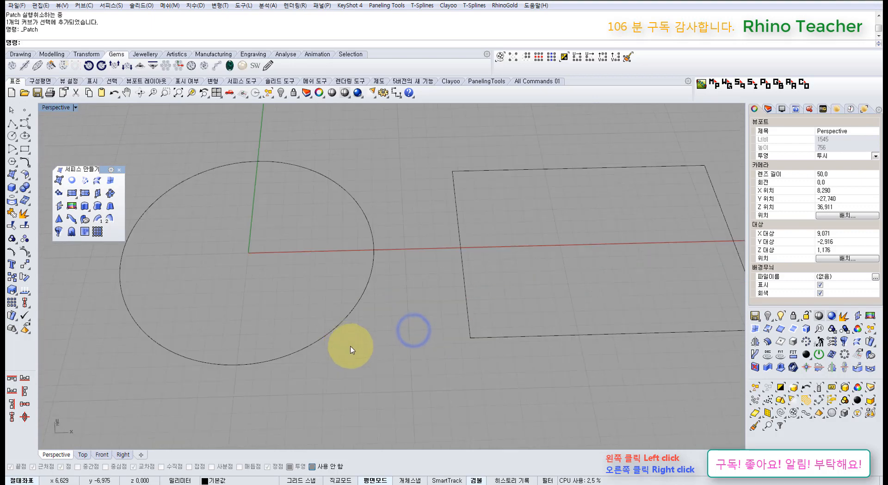
Offset the circle inward by 1.5 mm in the Top view
right_click_drag(346, 343, 394, 347, "shift")
left_click_drag(399, 348, 356, 322)
key("ctrl+F1")
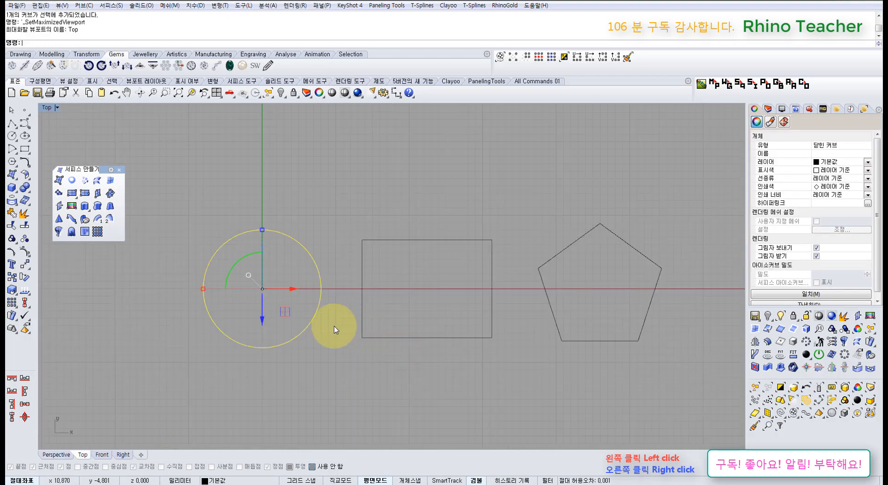
right_click_drag(308, 325, 405, 327)
scroll(309, 301, "up", 10)
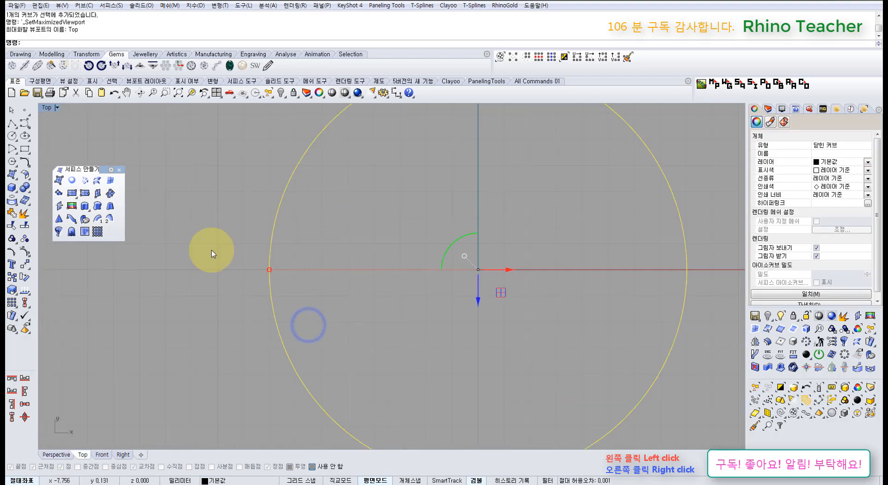
left_click(27, 164)
left_click_drag(53, 162, 109, 243)
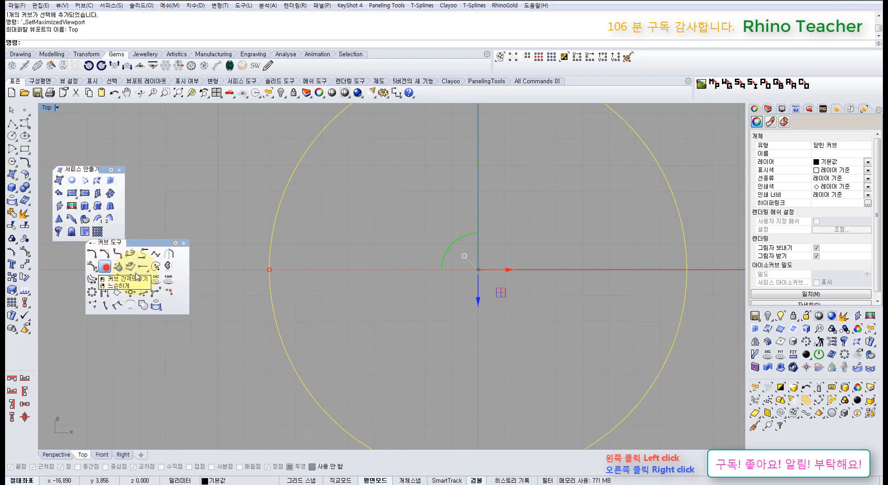
left_click(106, 267)
scroll(302, 308, "down", 5)
left_click(303, 307)
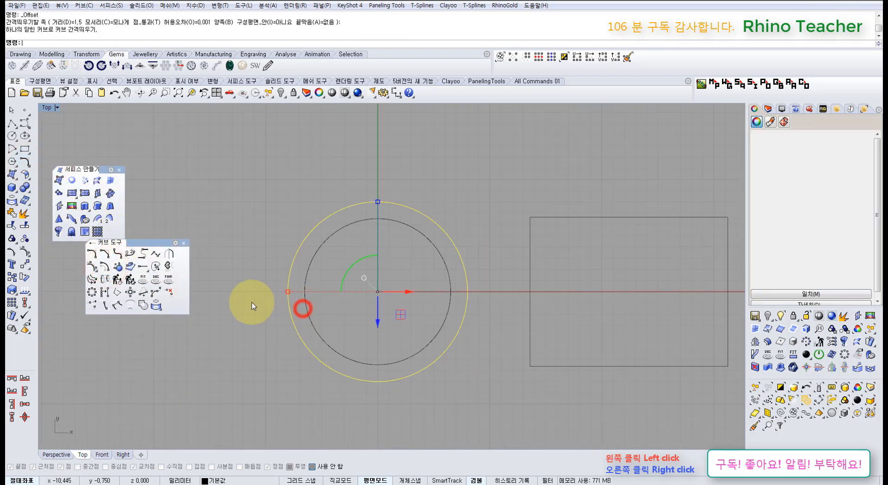
left_click(252, 307)
Patch the two concentric circles together in the Perspective view with automatic trim off, and undo the patch
right_click_drag(320, 335, 331, 248)
key("ctrl+F4")
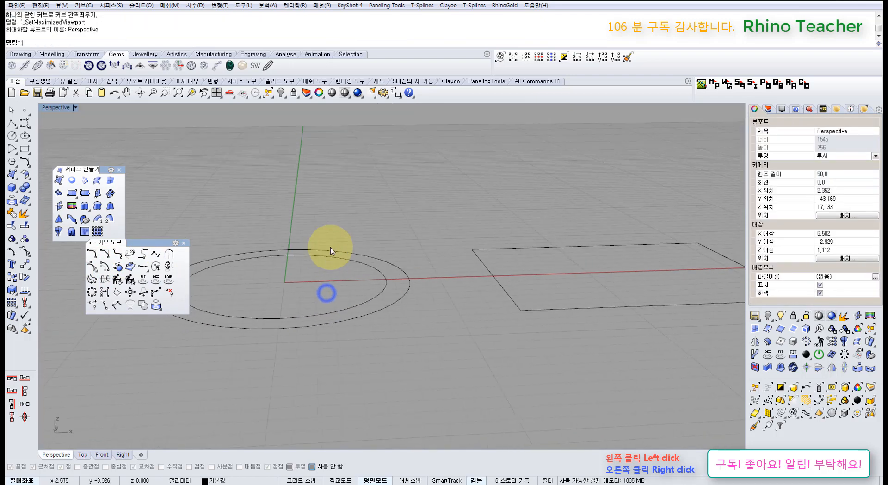
right_click_drag(316, 283, 270, 264, "shift")
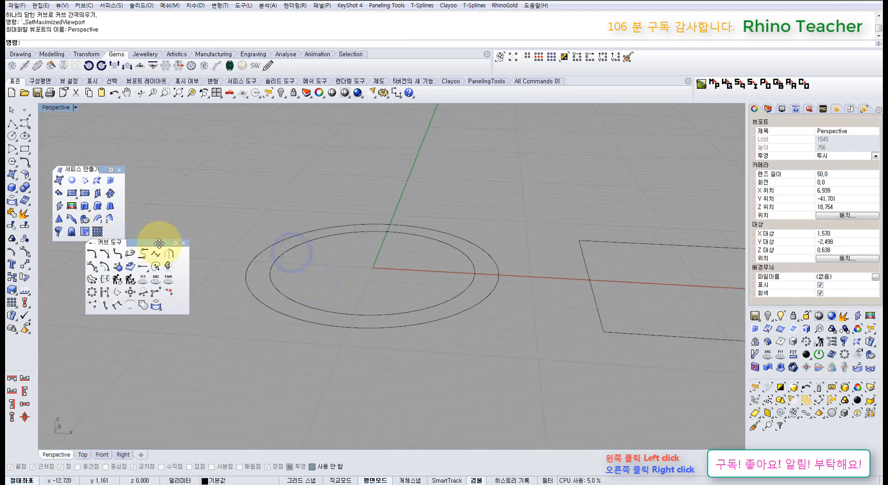
left_click_drag(159, 243, 111, 308)
left_click(58, 192)
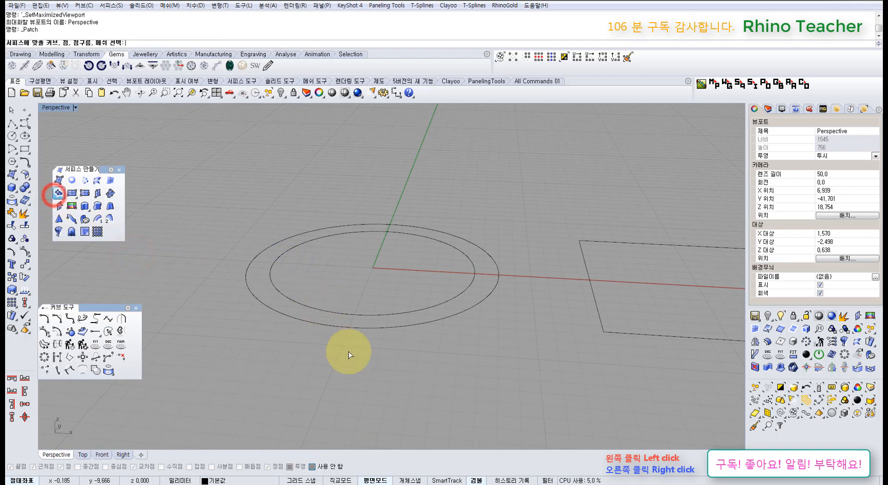
left_click_drag(348, 352, 310, 287)
right_click(309, 287)
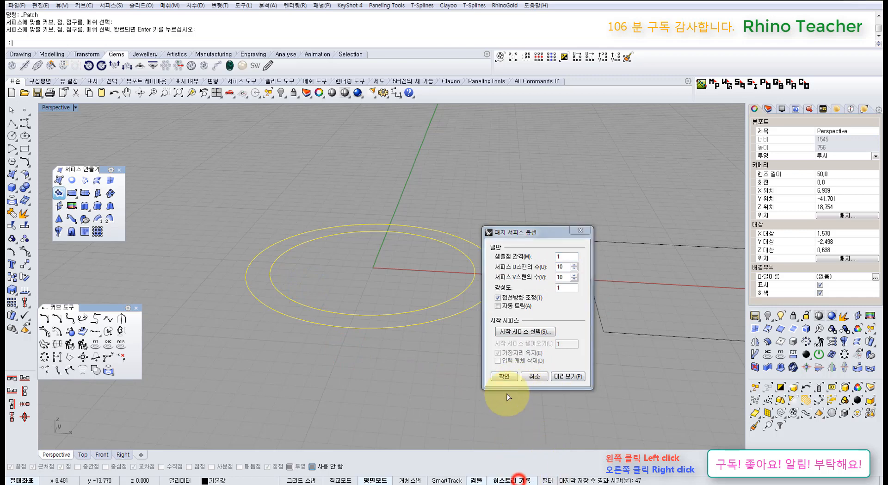
left_click(503, 376)
key("ctrl+z")
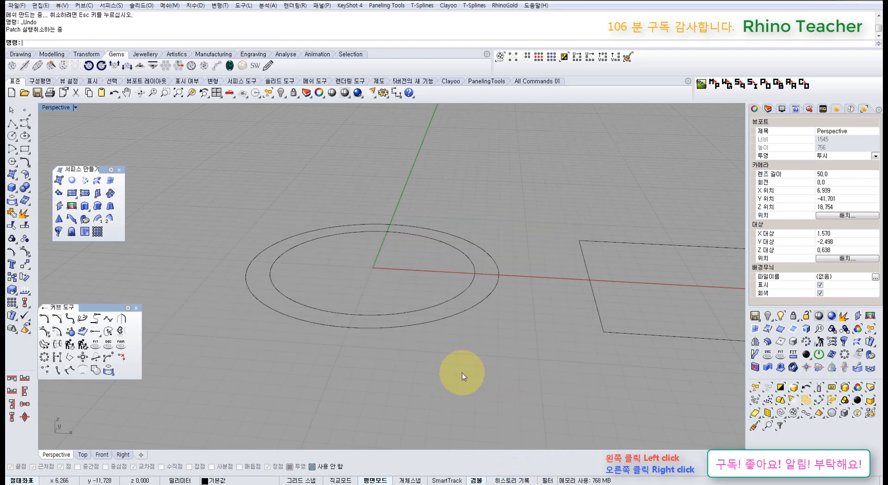
Patch the two concentric circles together with automatic trim on and history recording enabled
left_click_drag(403, 293, 402, 292)
right_click(493, 329)
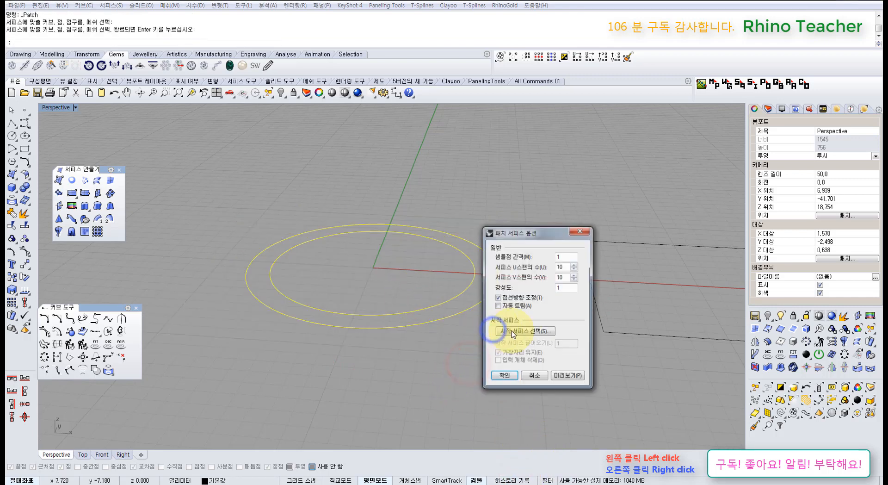
left_click(514, 480)
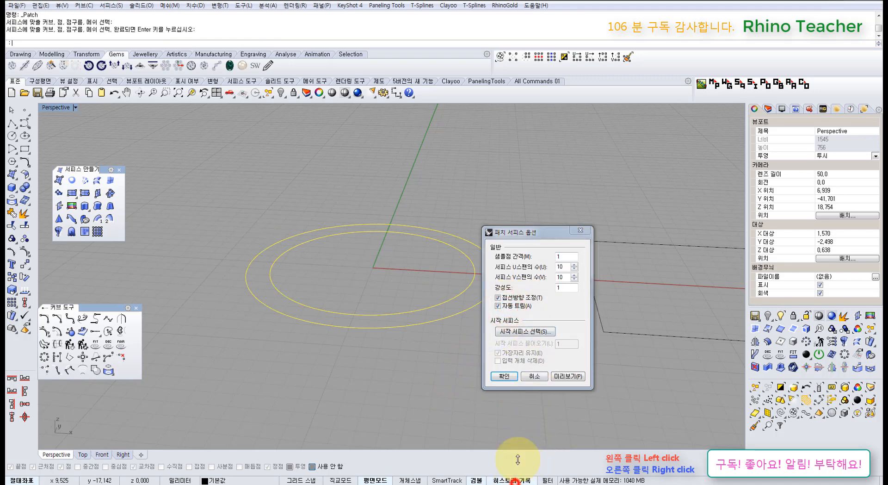
left_click(505, 376)
scroll(428, 310, "up", 3)
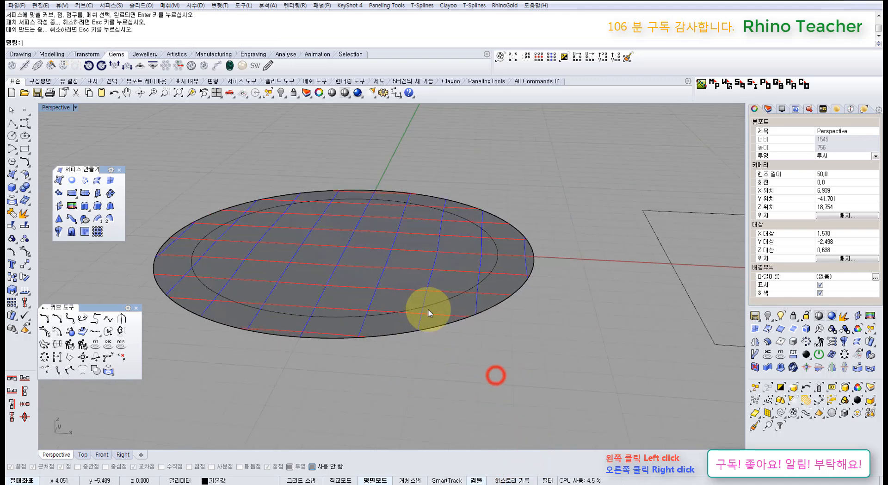
Raise the inner circle vertically above the outer circle to reshape the linked patch
left_click(430, 306)
left_click(457, 329)
right_click_drag(368, 316, 363, 270)
left_click_drag(357, 237, 352, 212)
right_click_drag(428, 216, 437, 296)
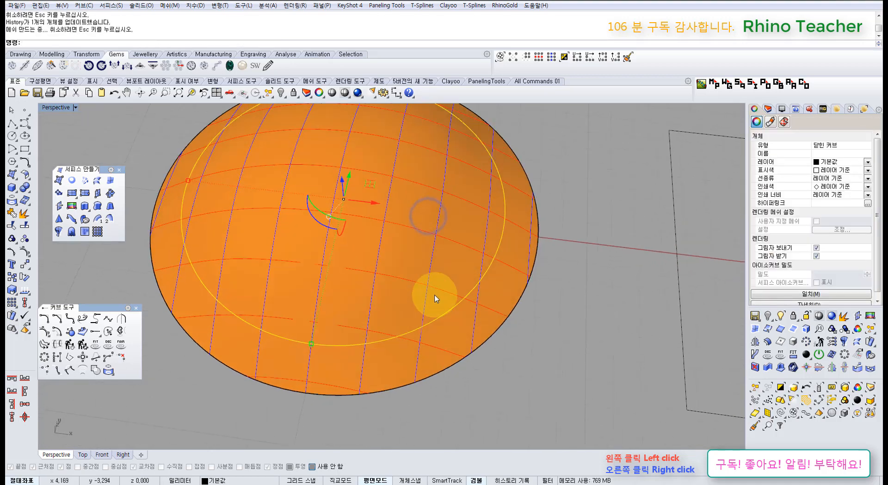
Scale the raised inner circle up slightly and uniformly, and lower it a little in the Perspective view
key("ctrl+F1")
scroll(299, 276, "up", 8)
key("ctrl+F3")
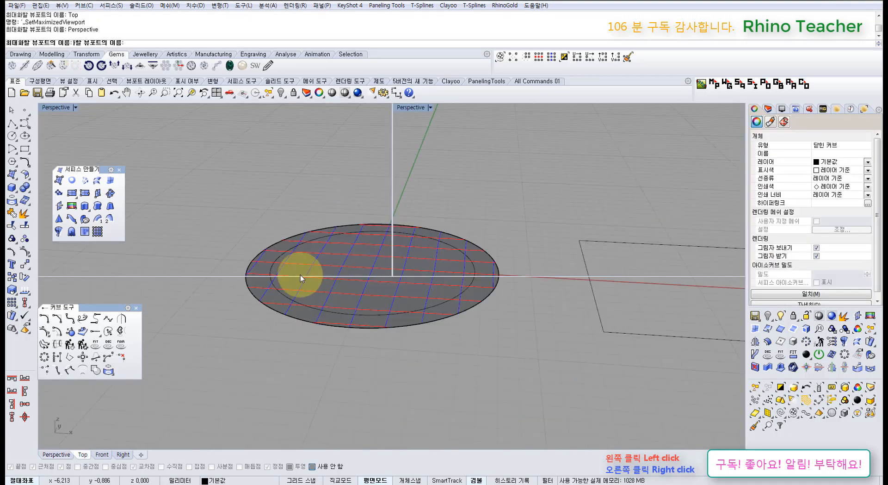
right_click_drag(298, 277, 258, 252)
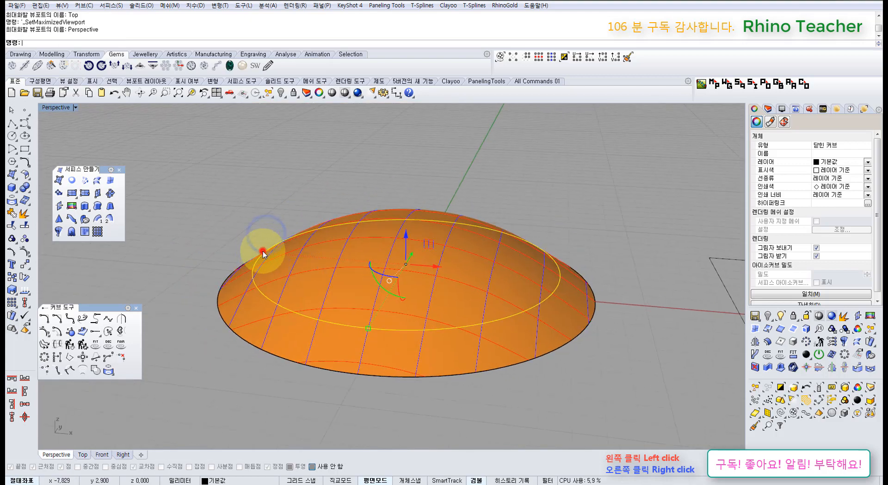
left_click_drag(263, 251, 250, 251, "shift")
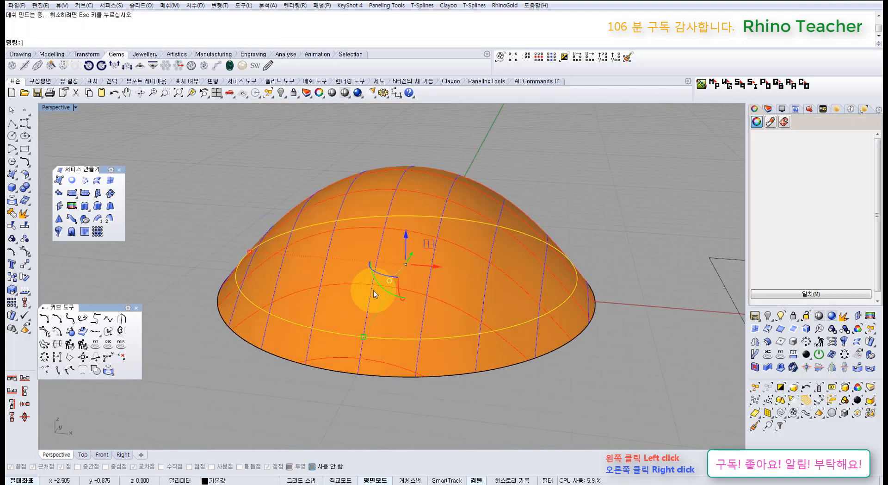
right_click_drag(392, 290, 403, 261)
left_click_drag(399, 248, 398, 258)
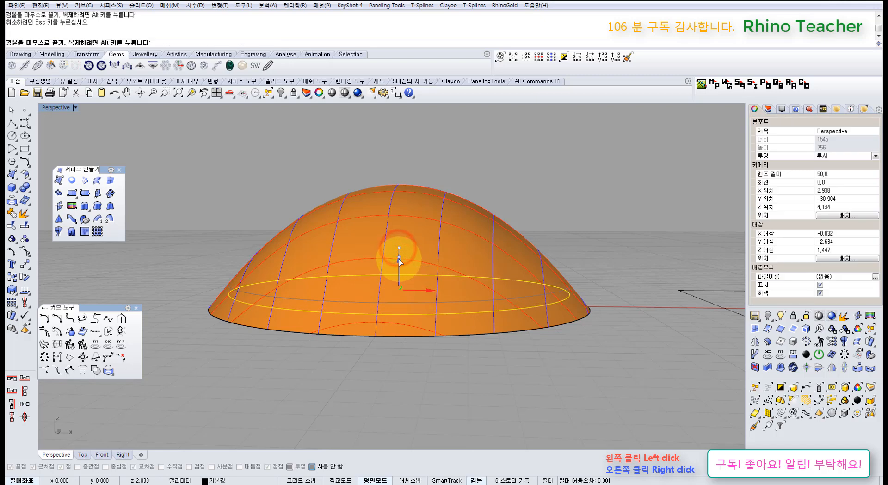
Scale the inner circle down uniformly to roughly half the outer circle's width, and raise it higher
right_click_drag(323, 270, 320, 330)
left_click_drag(238, 244, 317, 269, "shift")
right_click_drag(376, 306, 389, 257)
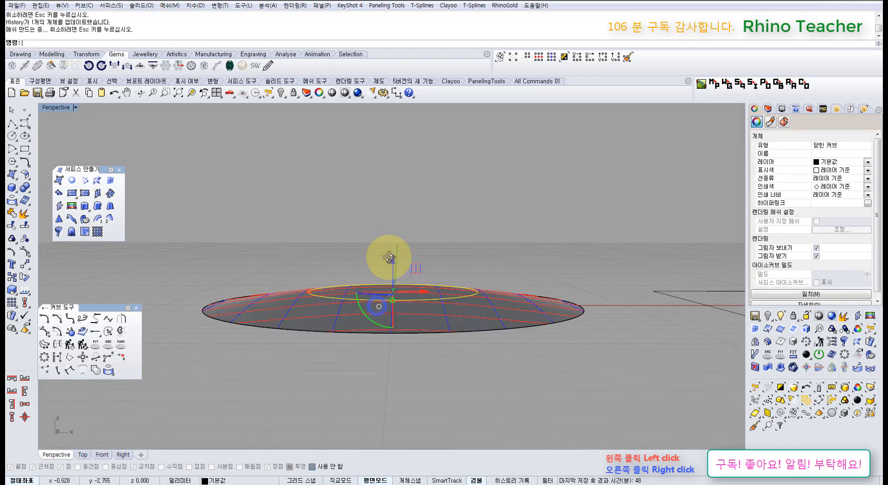
left_click_drag(390, 264, 396, 206)
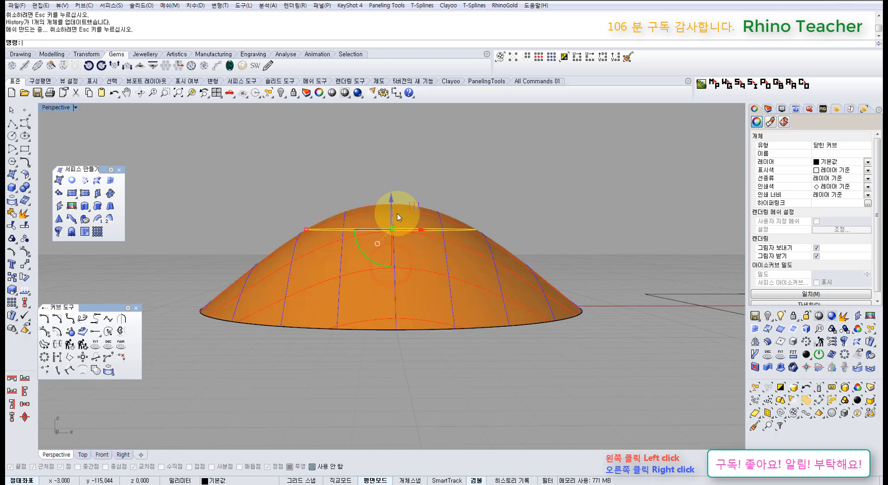
Scale the inner circle up uniformly to nearly the outer circle's diameter at its raised height
right_click_drag(398, 217, 391, 268)
left_click_drag(291, 201, 319, 267)
right_click_drag(319, 264, 367, 278)
scroll(338, 223, "down", 10)
scroll(339, 212, "up", 7)
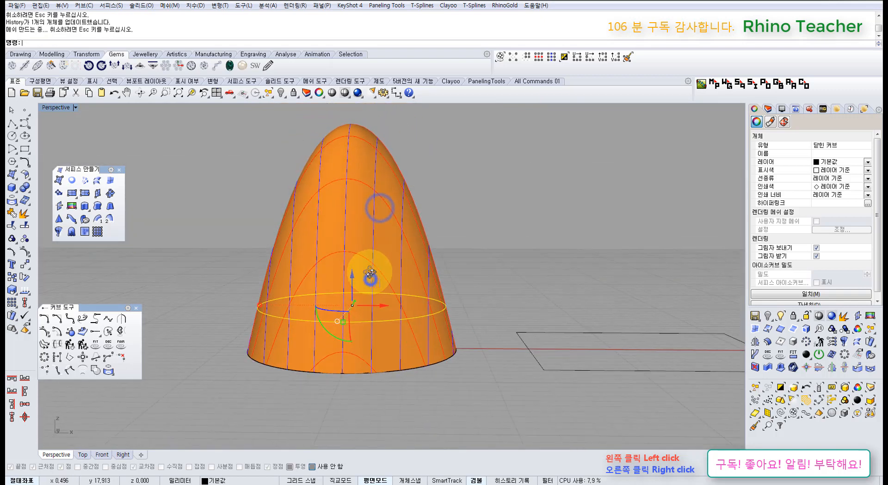
Move the inner circle down, up and down again, ending just above the outer circle with a shallow dome
left_click_drag(352, 275, 357, 308)
right_click_drag(352, 315, 368, 276)
scroll(282, 342, "up", 4)
scroll(250, 357, "up", 2)
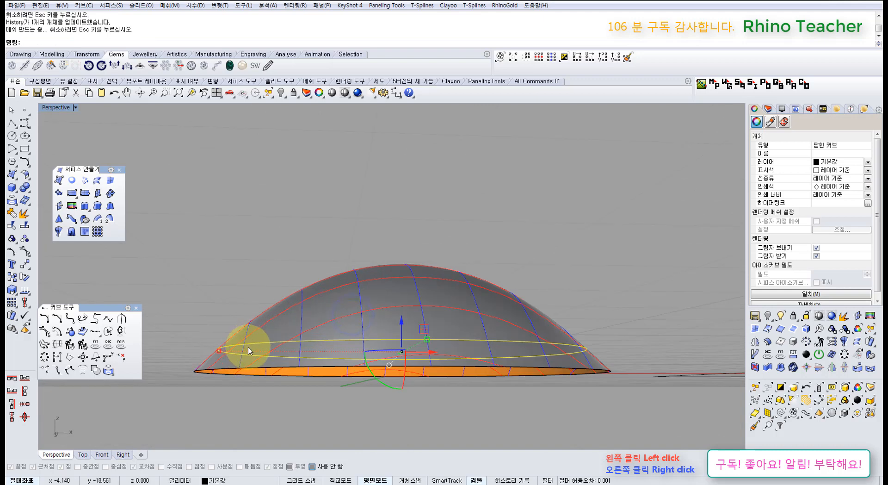
left_click_drag(398, 320, 399, 245)
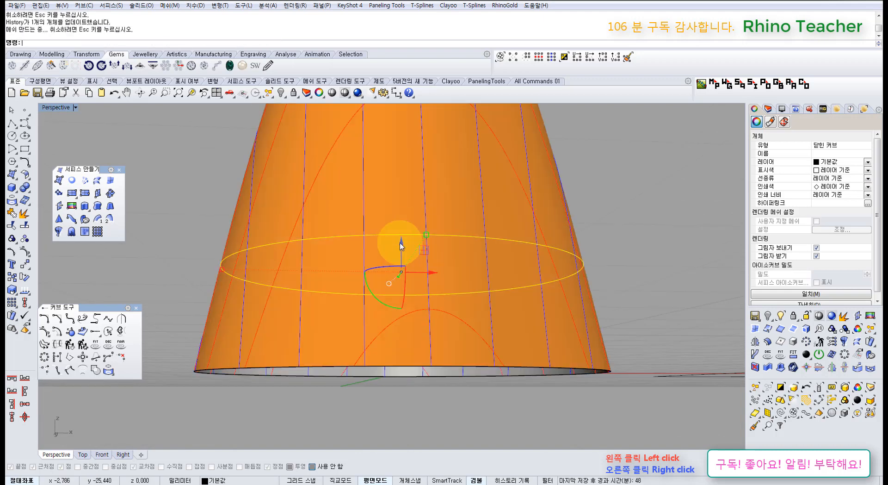
mouse_move(409, 235)
right_mouse_down()
mouse_move(406, 253)
mouse_move(401, 238)
right_mouse_up()
left_click_drag(402, 238, 403, 328)
right_click_drag(403, 322, 496, 360)
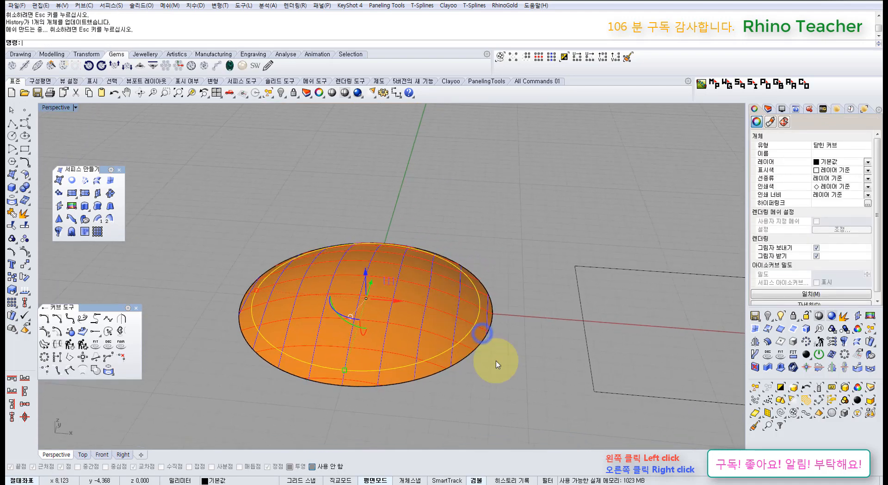
Delete the history-linked patch surface while keeping both circles
left_click(496, 360)
left_click(425, 318)
key("Delete")
Start a patch of both circles with automatic trim on, move the options dialog aside, and preview the surface
left_click_drag(451, 396, 369, 313)
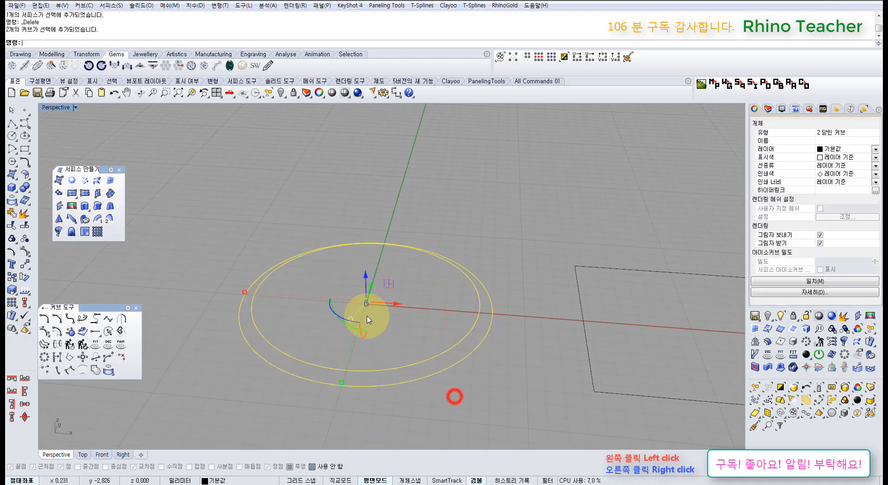
left_click(60, 193)
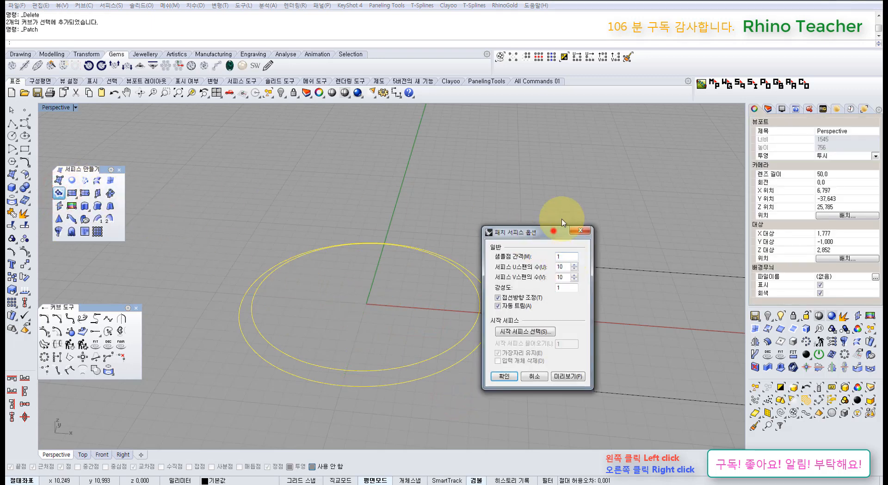
left_click_drag(554, 231, 578, 193)
left_click(593, 339)
right_click_drag(435, 327, 426, 287)
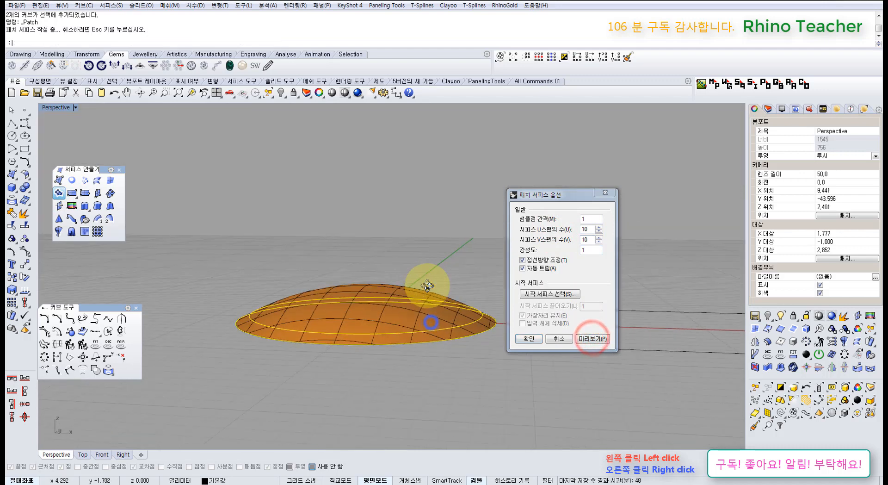
Preview the patch with stiffness 2 and with stiffness 10, and compare the dome shapes up close
double_click(591, 251)
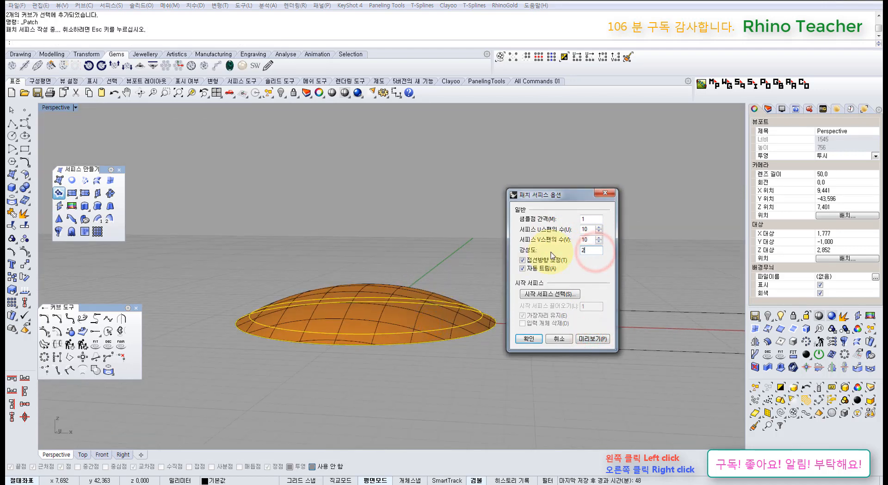
left_click(594, 339)
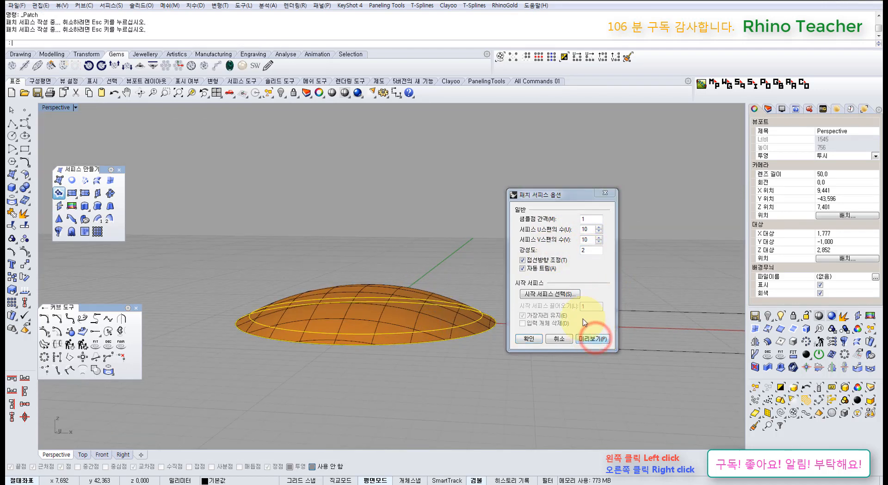
double_click(590, 250)
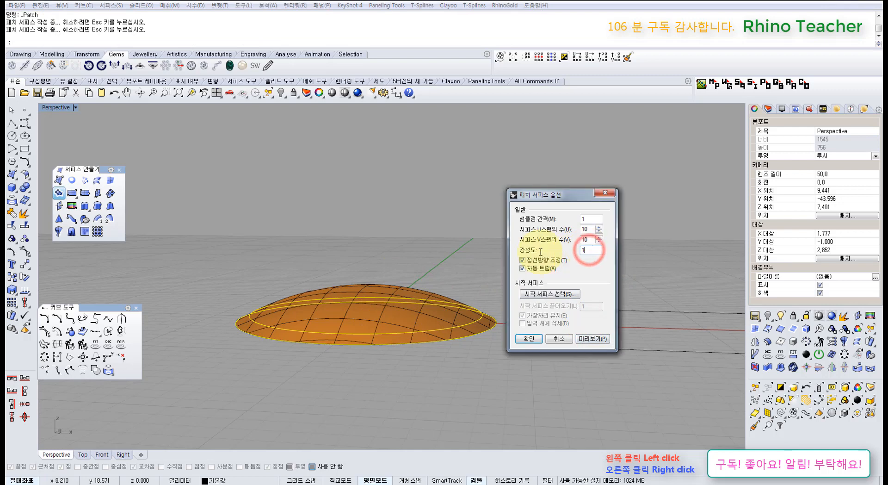
left_click(597, 340)
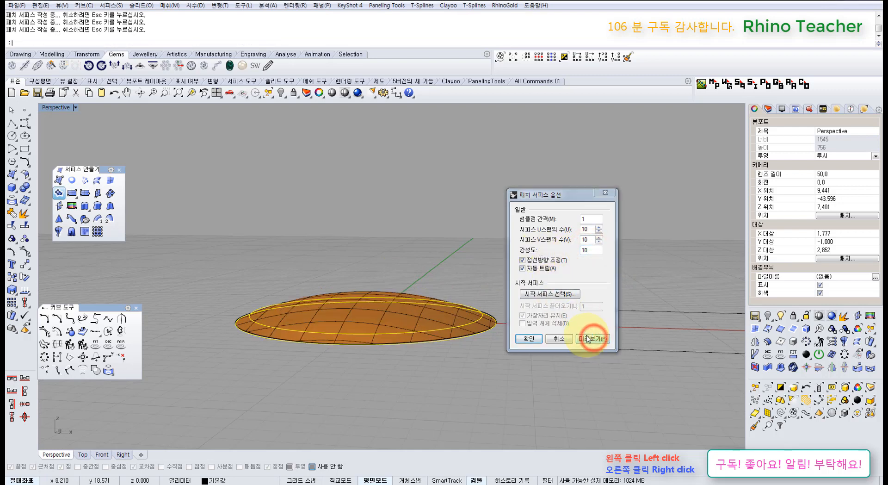
right_click_drag(424, 328, 301, 328)
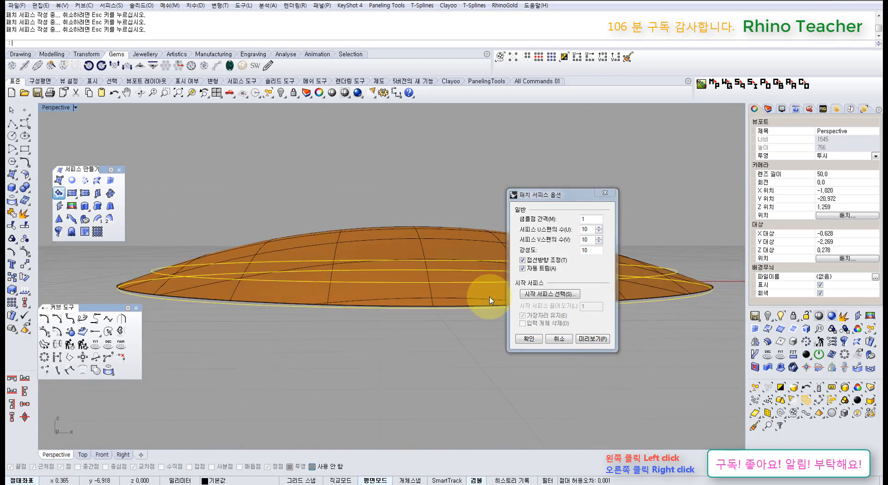
Preview the patch with stiffness 1 again, and with stiffness 10 once more
double_click(590, 249)
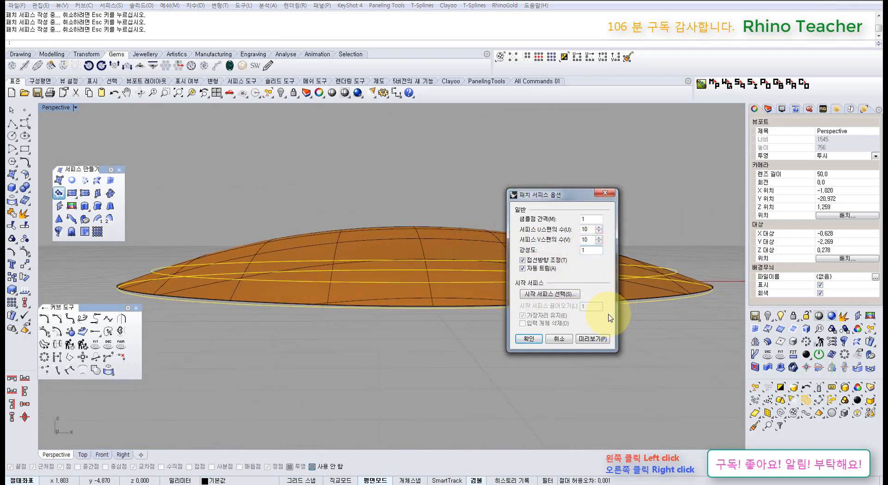
left_click(604, 340)
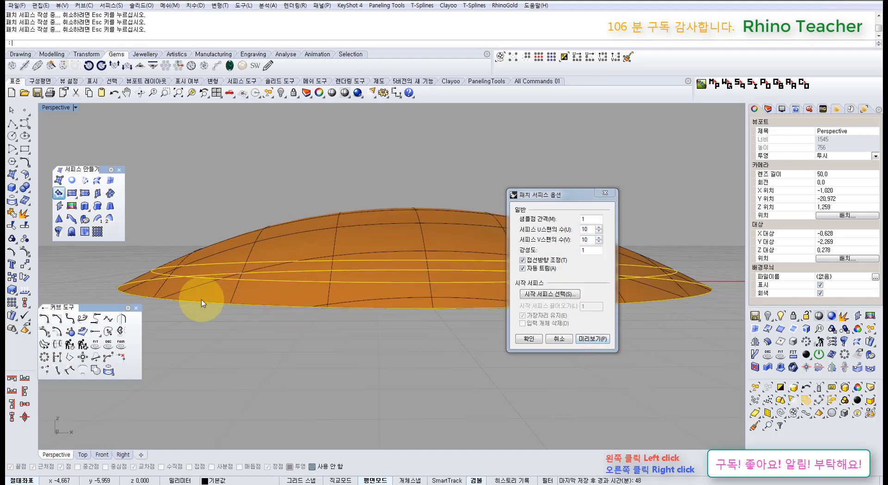
double_click(591, 250)
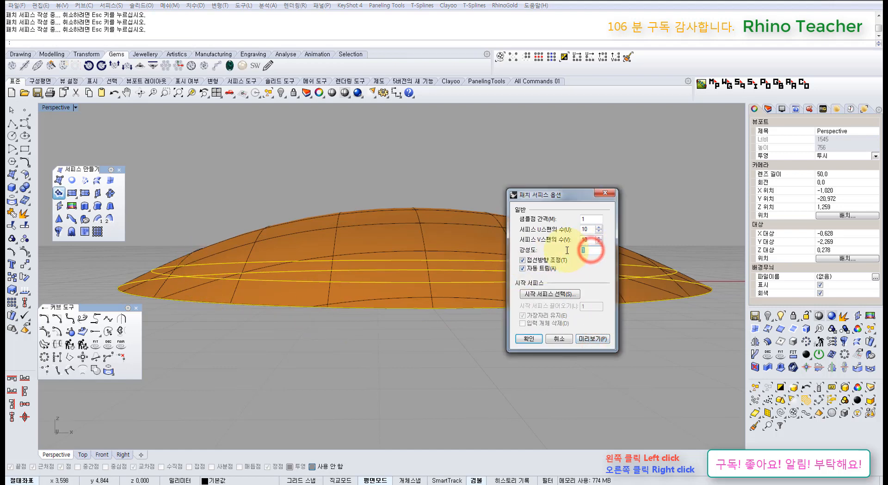
type("10")
left_click(597, 339)
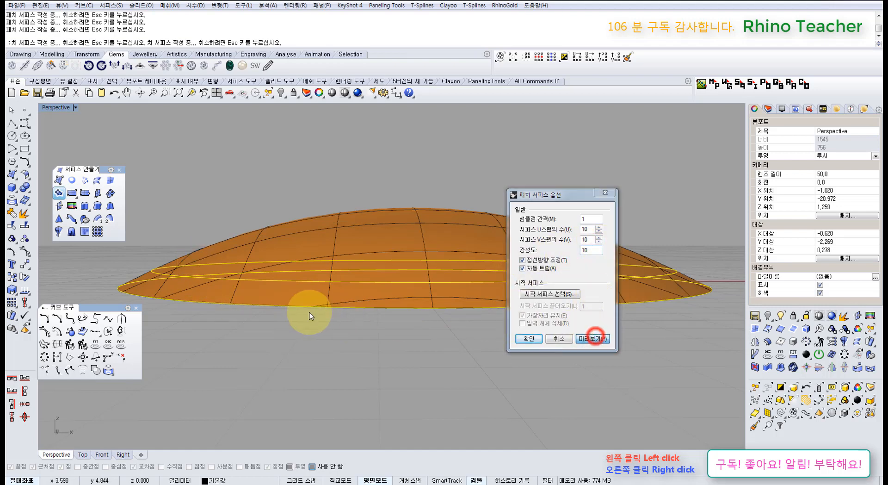
Inspect the previewed patch edge against the outer circle in the Front view, using shaded display
key("ctrl+F2")
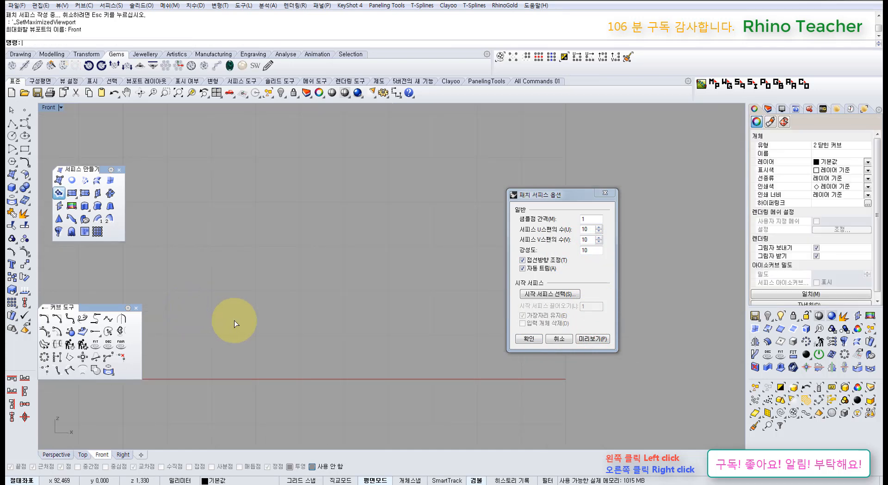
right_click_drag(436, 328, 437, 328)
scroll(338, 342, "down", 10)
right_click_drag(216, 339, 314, 340)
scroll(357, 329, "up", 20)
right_click_drag(242, 366, 347, 328)
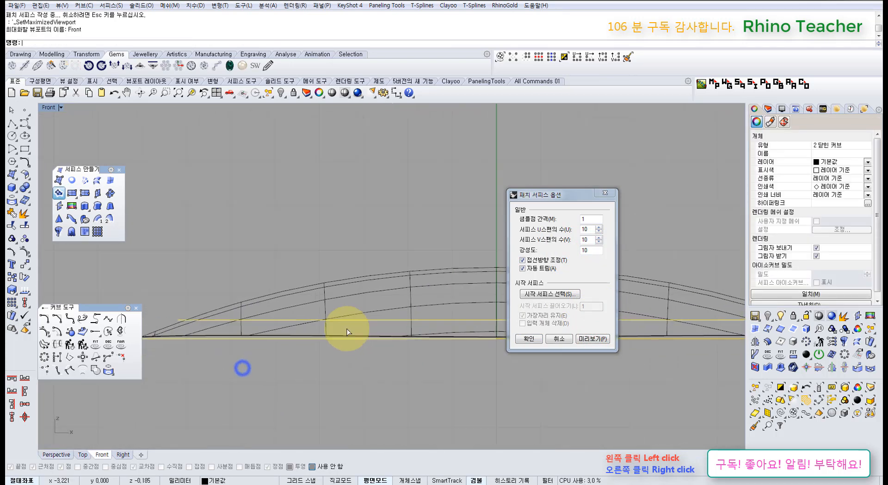
left_click(345, 93)
right_click_drag(269, 346, 355, 319)
scroll(245, 303, "up", 6)
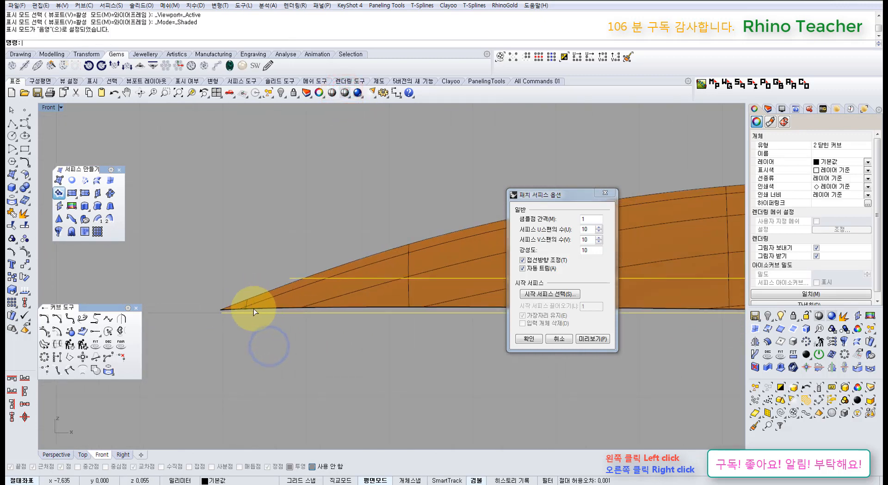
Set the patch stiffness to 1, refresh the preview, and examine the surface edge against the circles
double_click(592, 251)
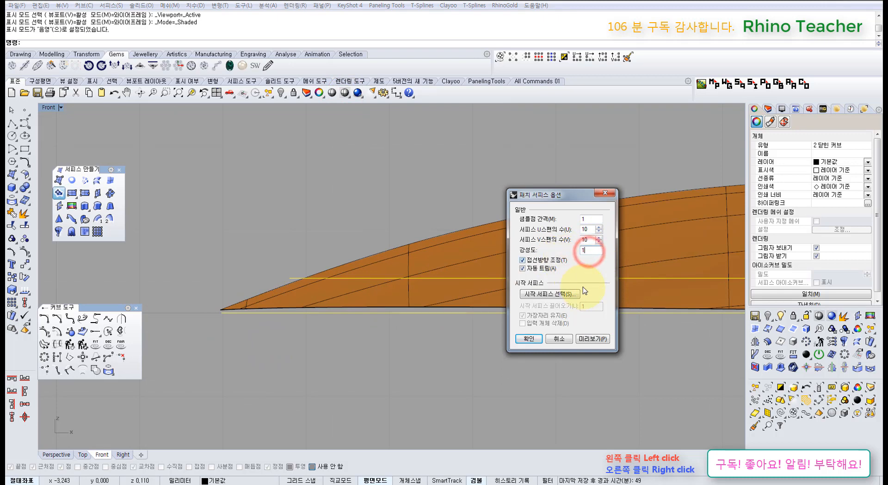
left_click(593, 339)
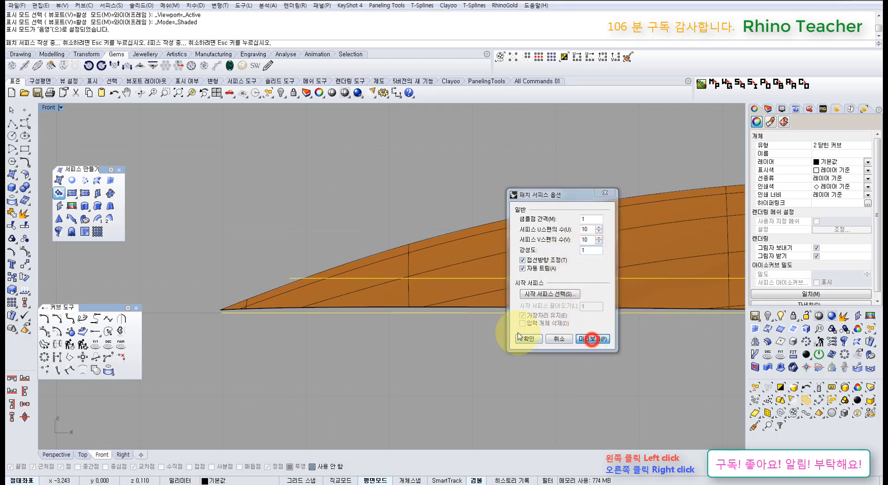
right_click_drag(423, 287, 335, 301)
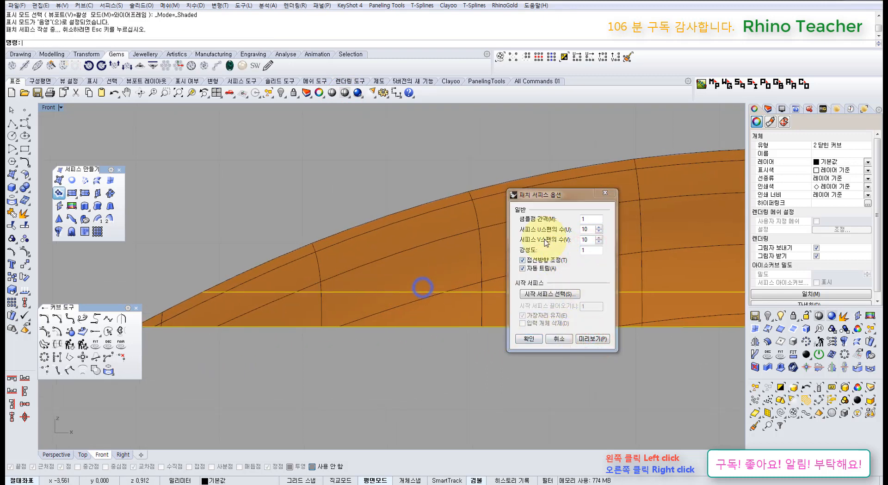
Set the patch's sample point spacing to 2.0 and preview the whole dome in the Front view
double_click(592, 220)
right_click_drag(462, 202, 334, 263)
scroll(384, 244, "down", 8)
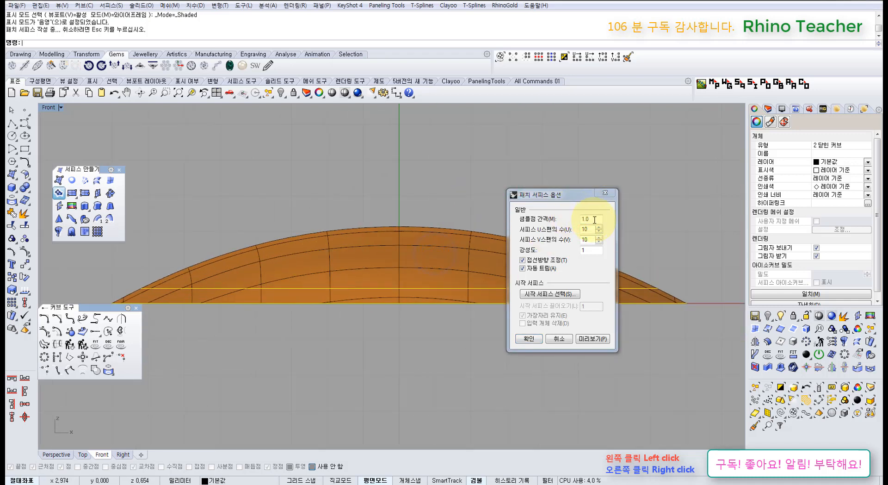
left_click_drag(594, 219, 545, 221)
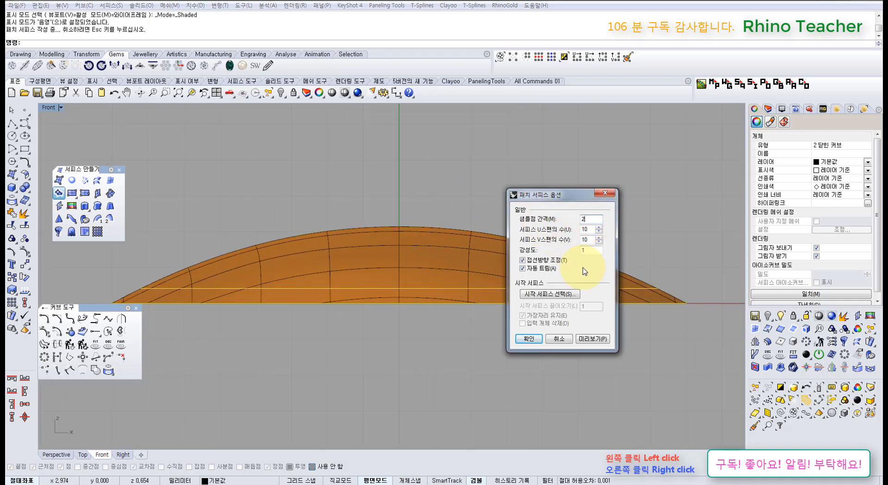
left_click(590, 341)
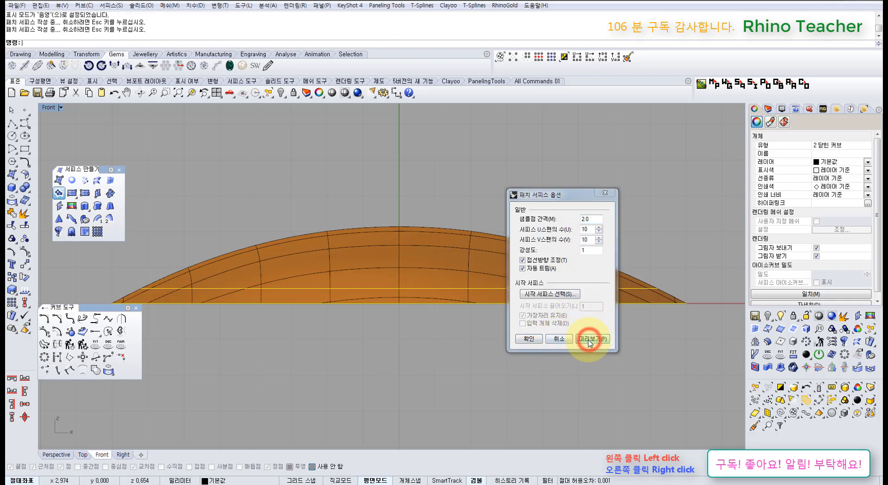
Set the patch's sample point spacing to 0.0 and preview the surface in the Front view
left_click_drag(593, 220, 558, 258)
type("10")
left_click(592, 340)
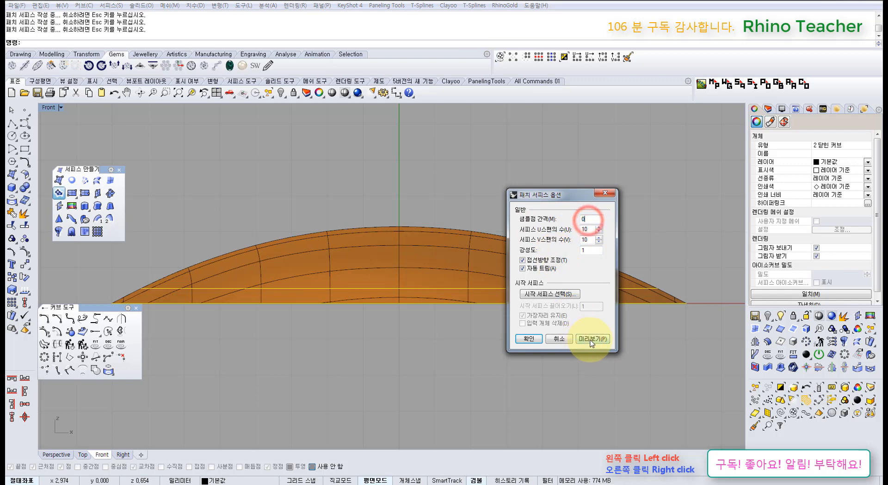
left_click(591, 341)
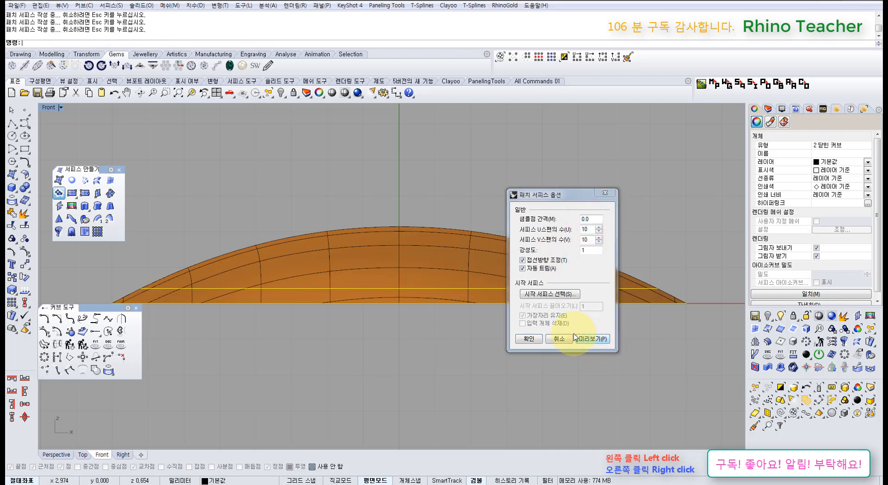
Set the patch's U and V spans to 20 each and preview the whole dome
left_click_drag(570, 198, 625, 191)
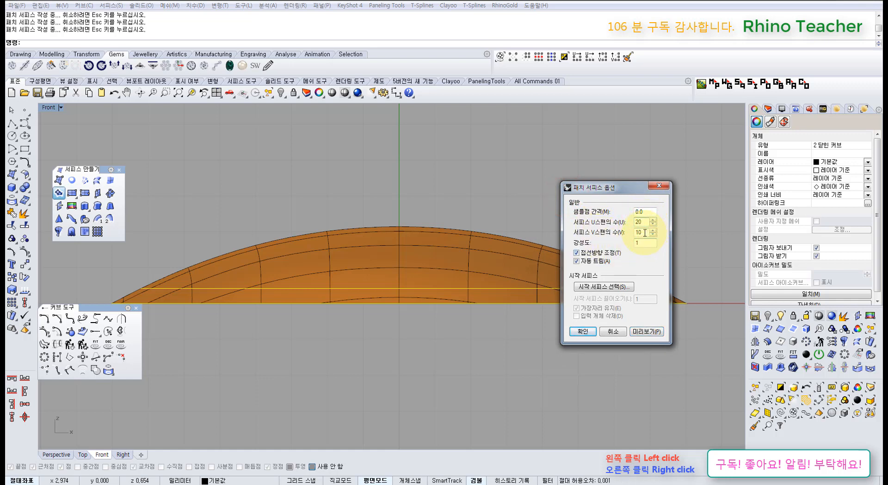
left_click(639, 331)
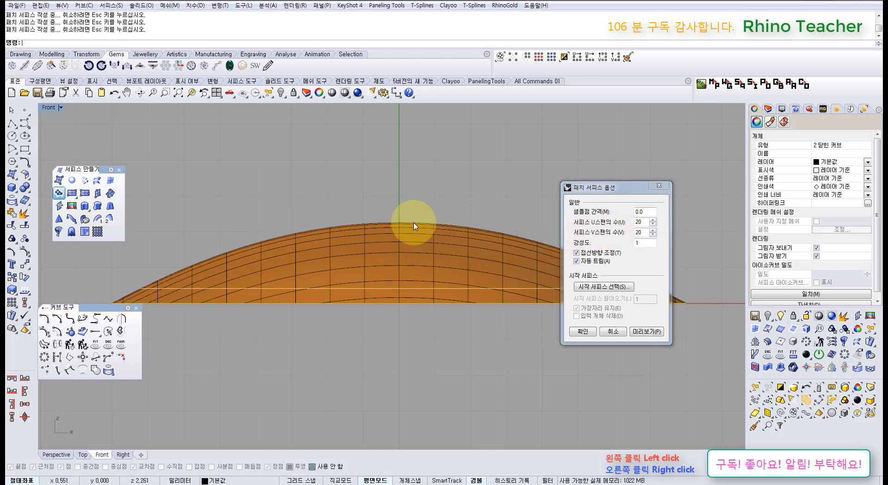
right_click_drag(430, 212, 409, 239)
scroll(410, 240, "down", 6)
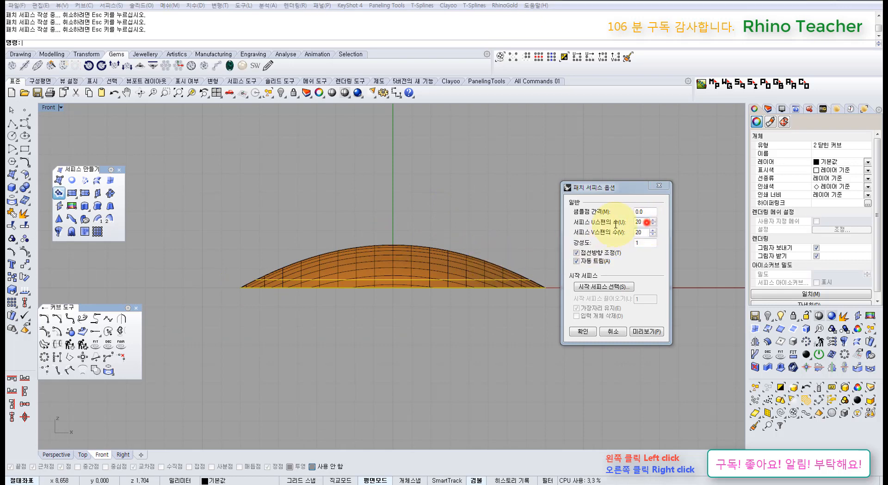
Set the patch's U and V spans to 5 each, preview it, and inspect its edge against the outer circle
left_click(643, 222)
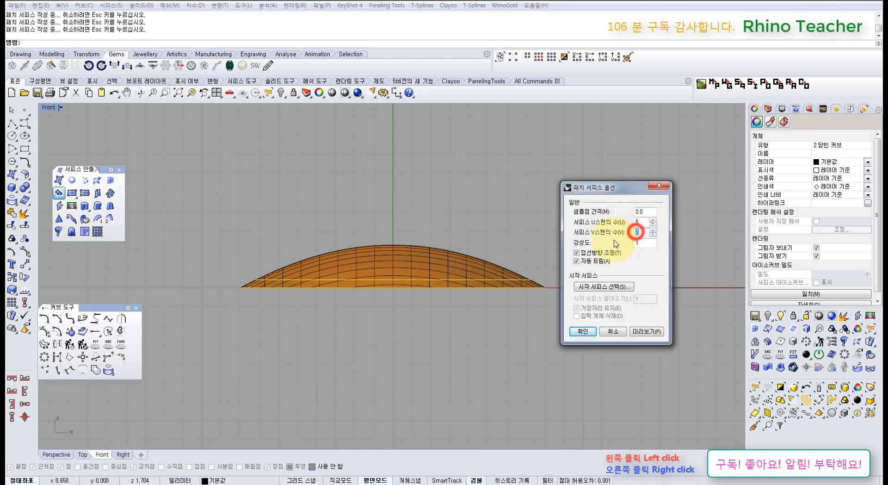
left_click(643, 331)
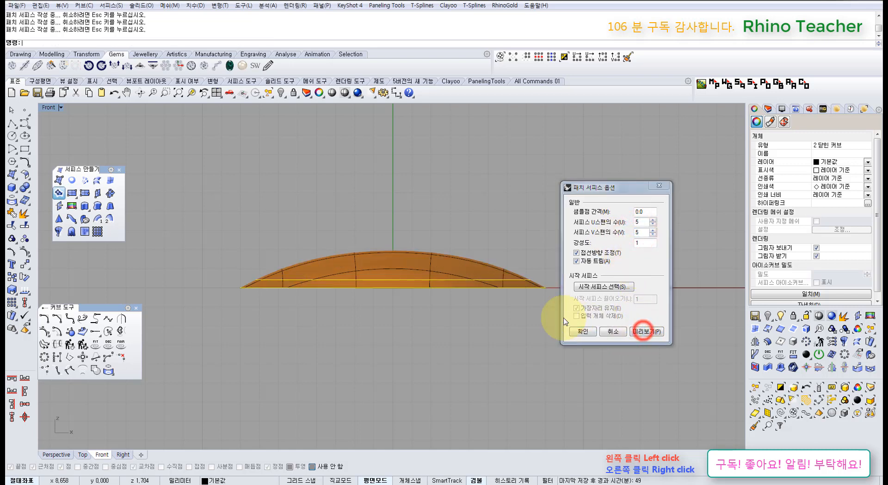
right_click_drag(426, 289, 385, 294)
scroll(323, 270, "up", 9)
scroll(348, 266, "down", 4)
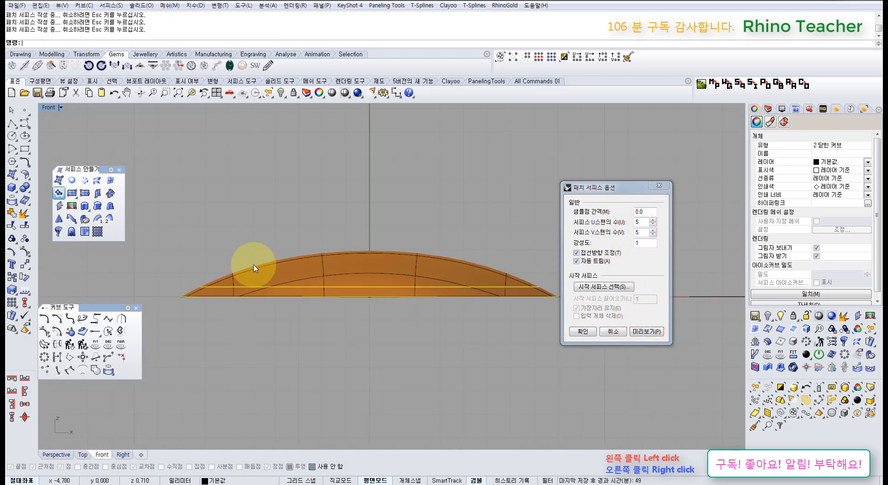
scroll(171, 290, "up", 7)
scroll(176, 294, "up", 5)
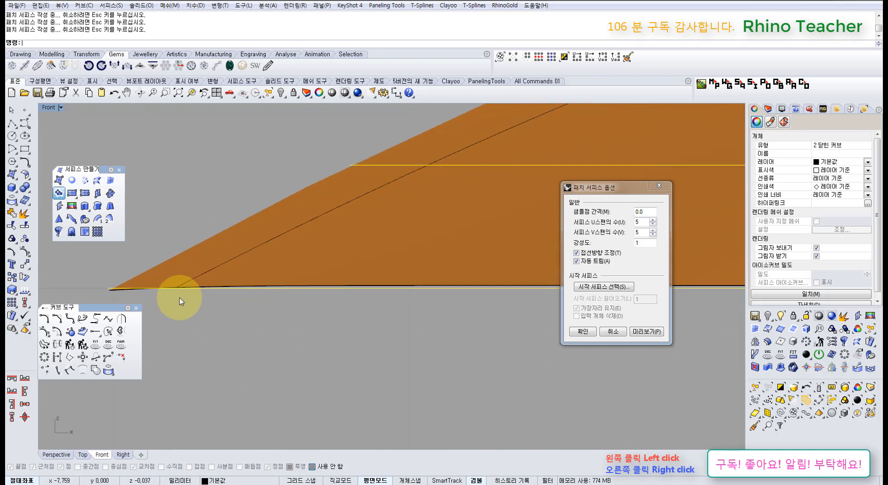
scroll(117, 293, "down", 3)
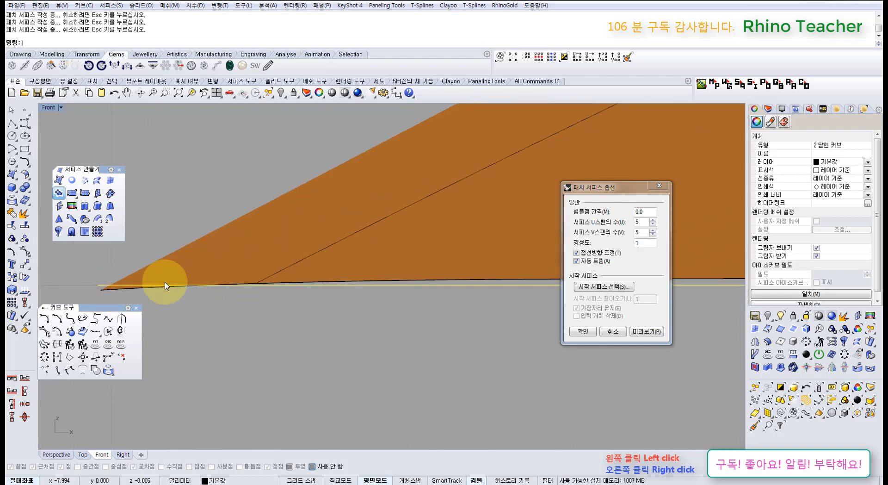
Set the U and V spans to 10 each, create the patch, and view the dome in Perspective
double_click(648, 221)
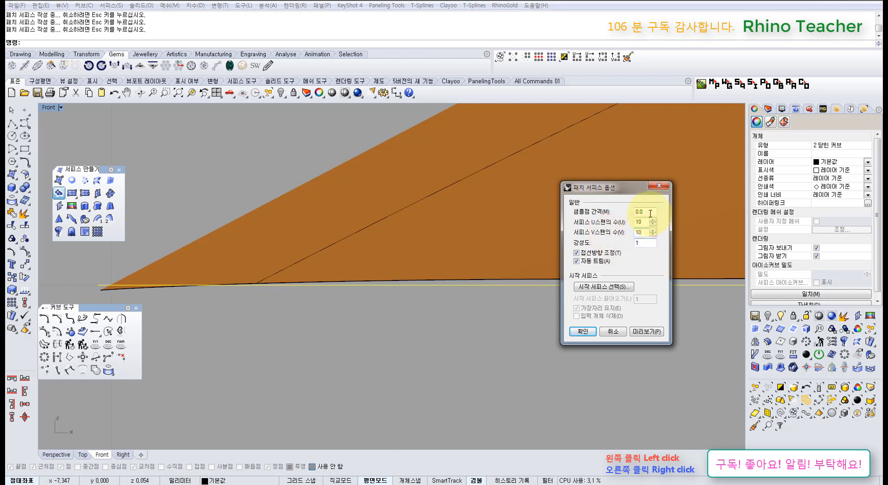
left_click(589, 331)
right_click_drag(564, 257, 419, 260)
scroll(418, 260, "down", 6)
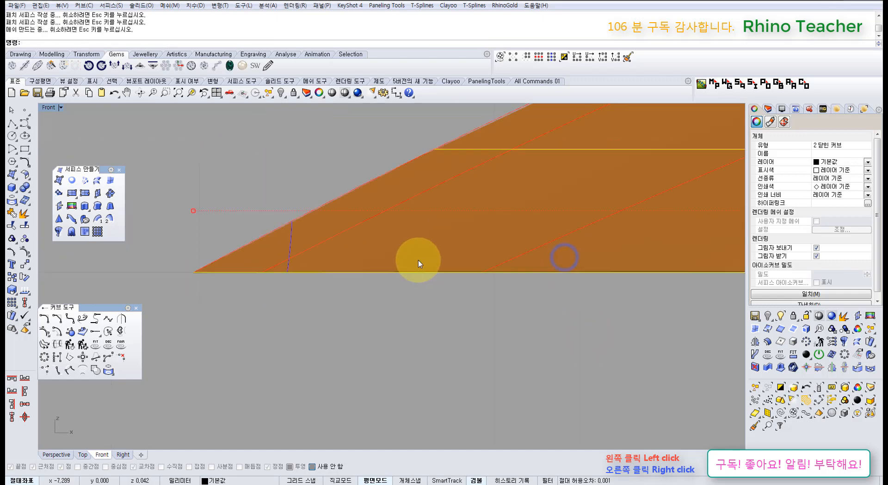
scroll(529, 246, "down", 3)
right_click_drag(529, 245, 396, 292)
key("ctrl+F4")
right_click_drag(405, 222, 397, 287)
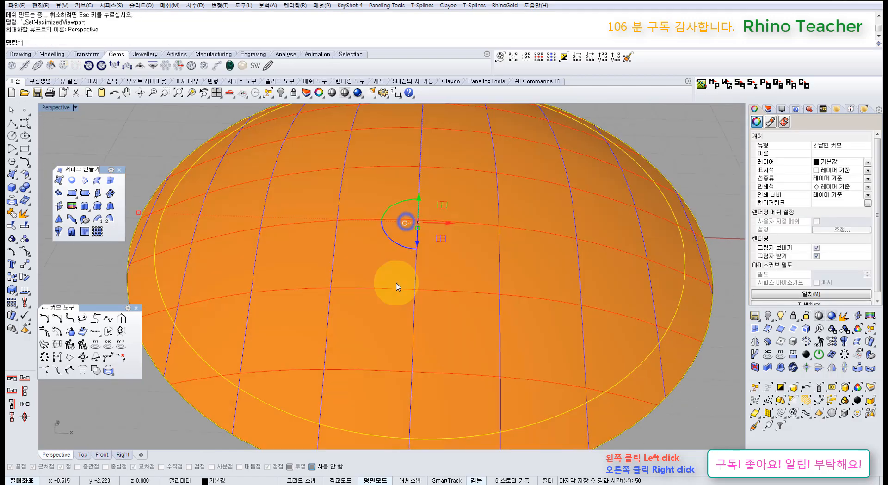
scroll(396, 287, "down", 5)
Turn on the patch surface's control points and examine the point grid around the outer circle
left_click(259, 333)
left_click(350, 267)
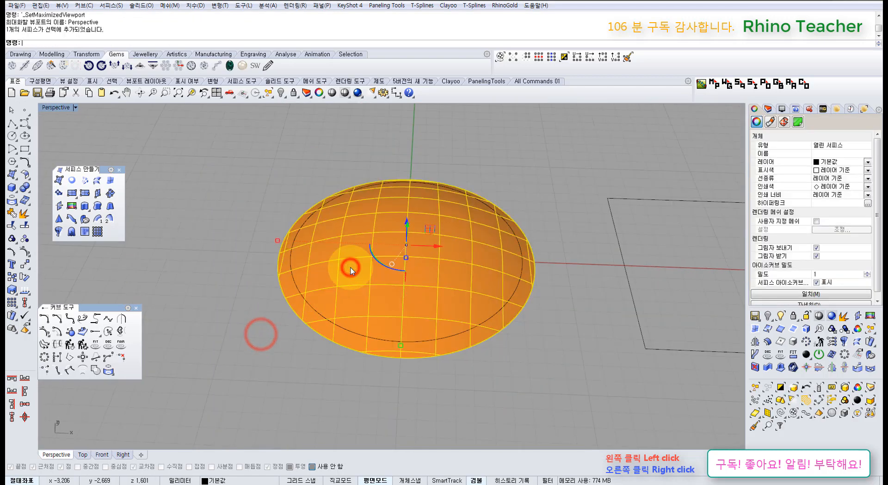
key("F10")
right_click_drag(317, 303, 273, 231)
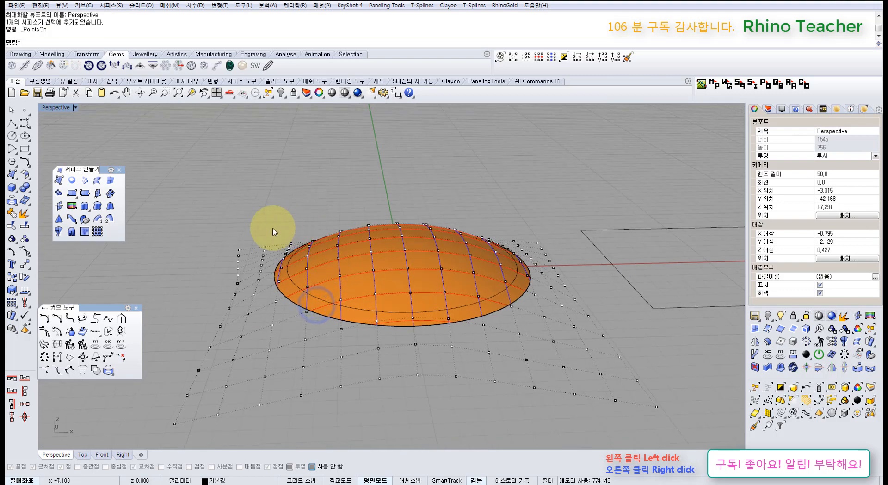
scroll(333, 258, "down", 4)
right_click_drag(333, 257, 355, 261)
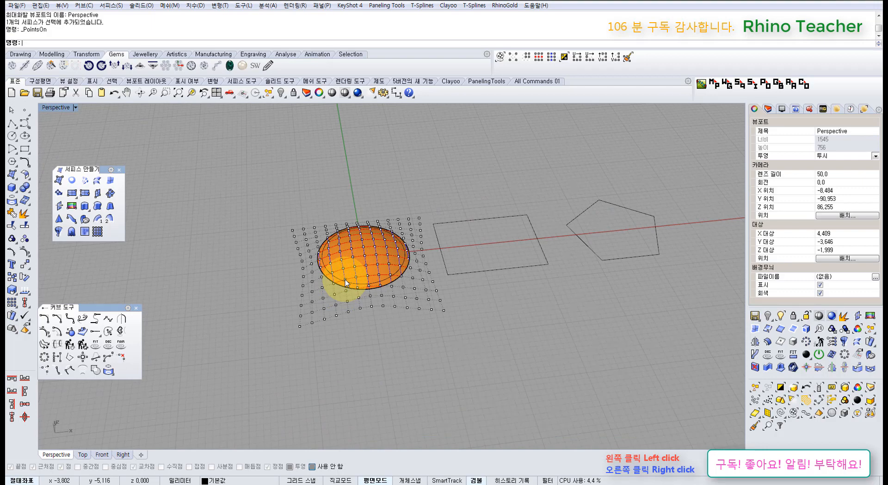
right_click_drag(371, 297, 359, 312)
scroll(342, 270, "up", 14)
scroll(360, 265, "up", 5)
left_click(365, 264)
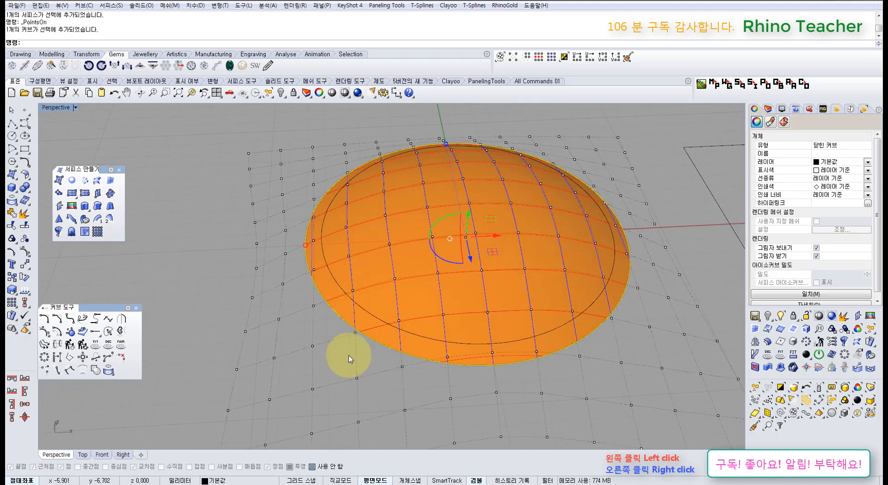
Undo the patch surface and open the Patch options again for the two circles
left_click_drag(344, 366, 374, 396)
key("ctrl+z")
left_click(452, 305)
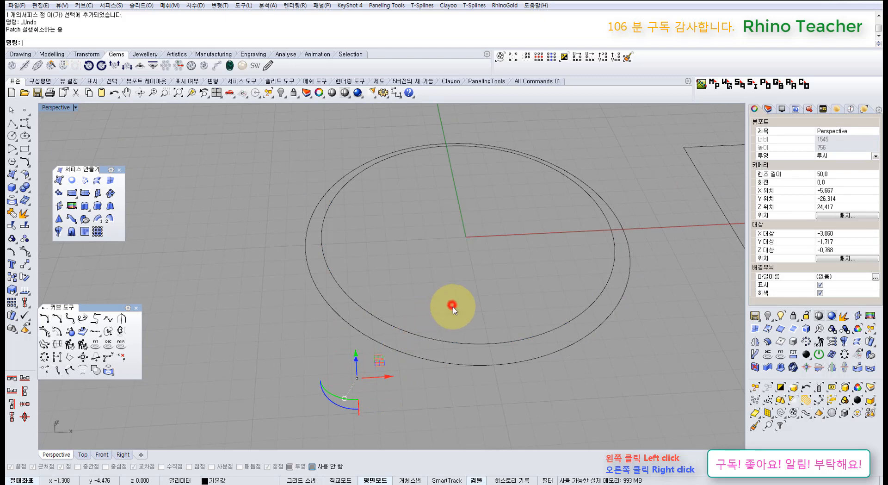
left_click_drag(450, 324, 332, 318)
left_click(59, 193)
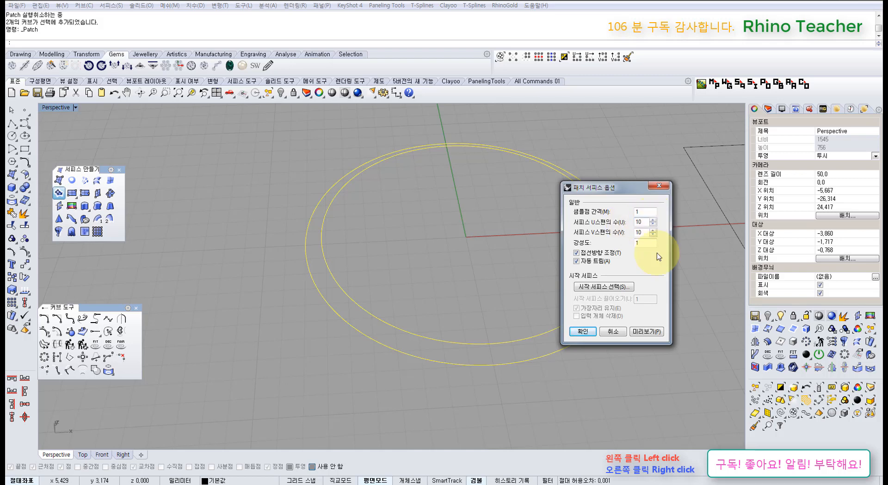
left_click(660, 187)
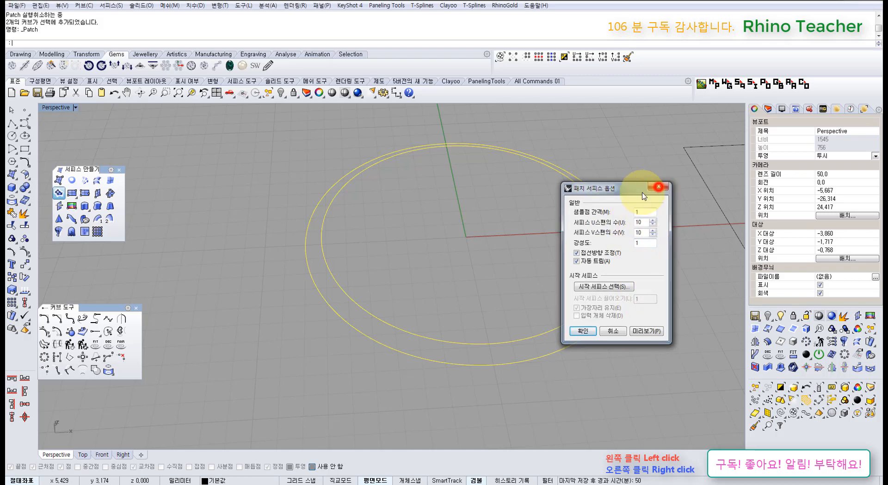
Patch the two circles with sample point spacing 1, 10 U and V spans, and stiffness 1
left_click(476, 298)
left_click(437, 318)
left_click(425, 344)
right_click_drag(425, 346, 410, 324)
left_click_drag(410, 281, 195, 271)
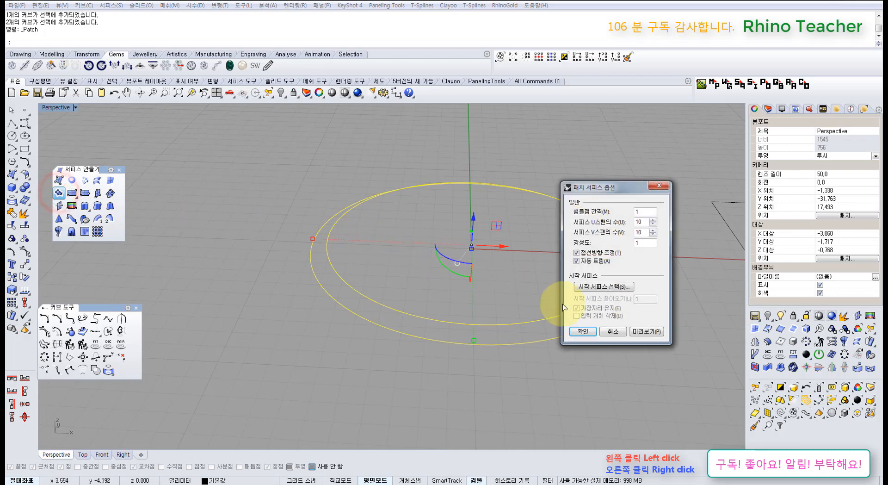
left_click(581, 330)
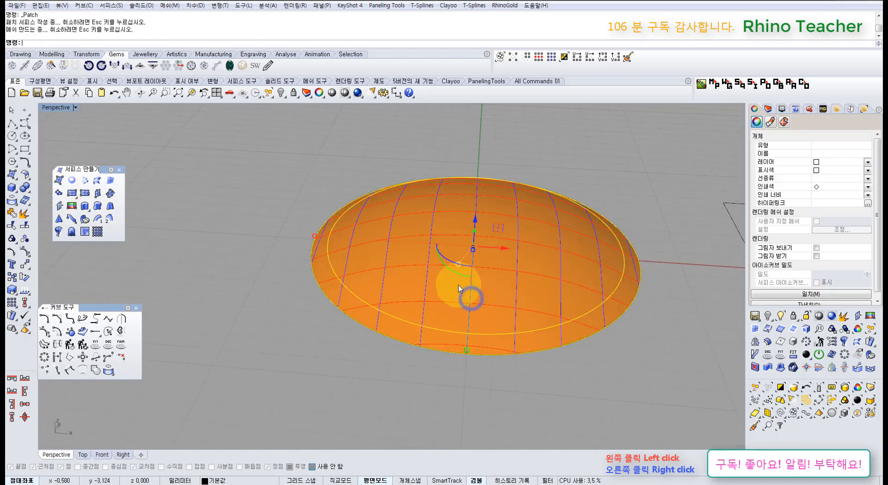
Delete the patch surface and the inner circle, keeping only the outer circle
left_click(436, 264)
key("Delete")
left_click(391, 340)
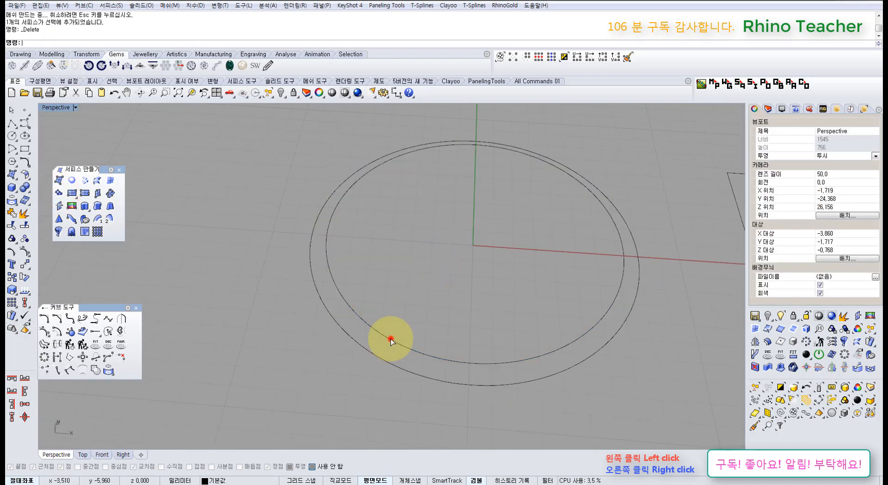
key("Delete")
right_click_drag(382, 264, 392, 341)
left_click(416, 311)
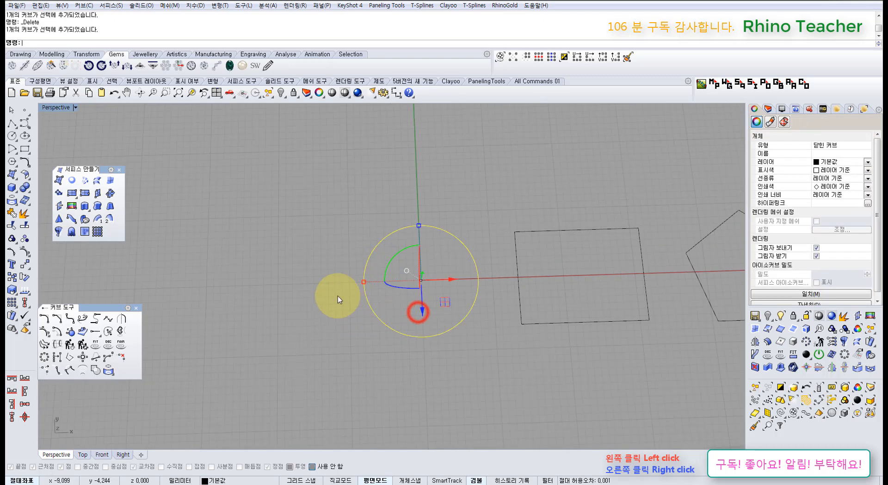
left_click(224, 224)
left_click(64, 196)
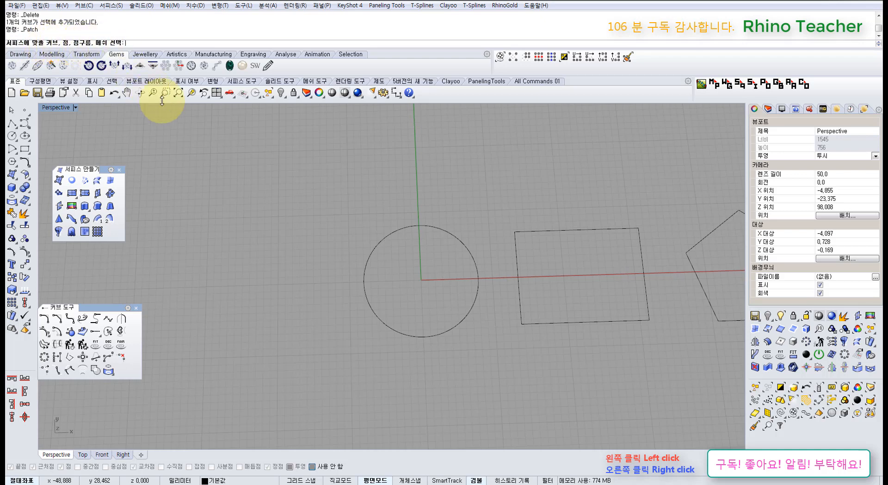
right_click_drag(281, 219, 272, 168)
key("Escape")
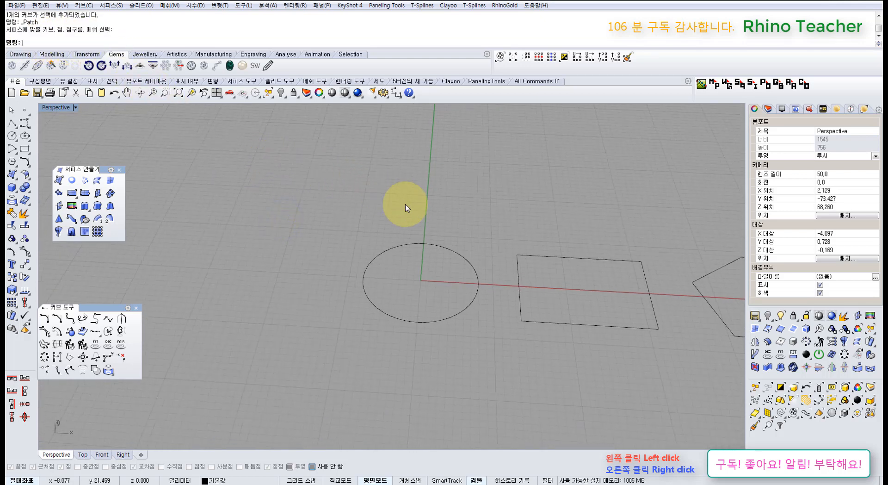
Enable the Quadrant object snap and draw a straight polyline across the circle along the Y axis, between opposite quadrant points
right_click_drag(447, 251, 401, 249, "shift")
right_click_drag(386, 262, 229, 257)
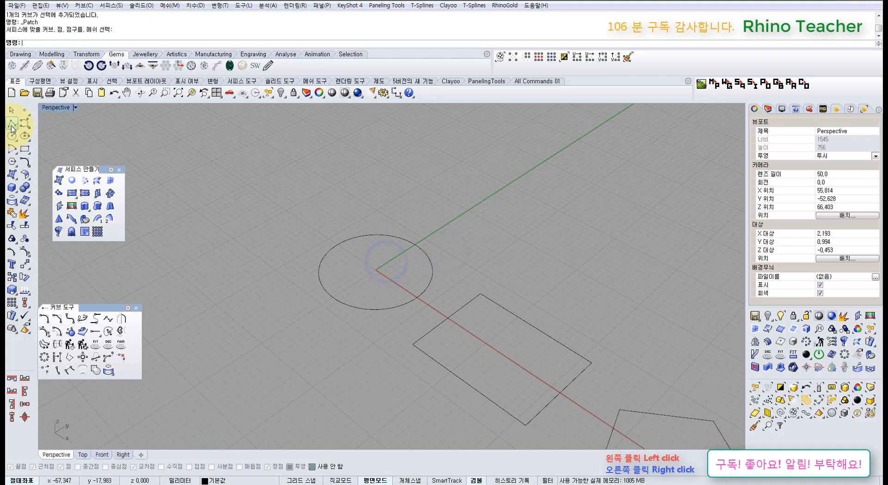
left_click(12, 123)
right_click_drag(362, 221, 382, 305)
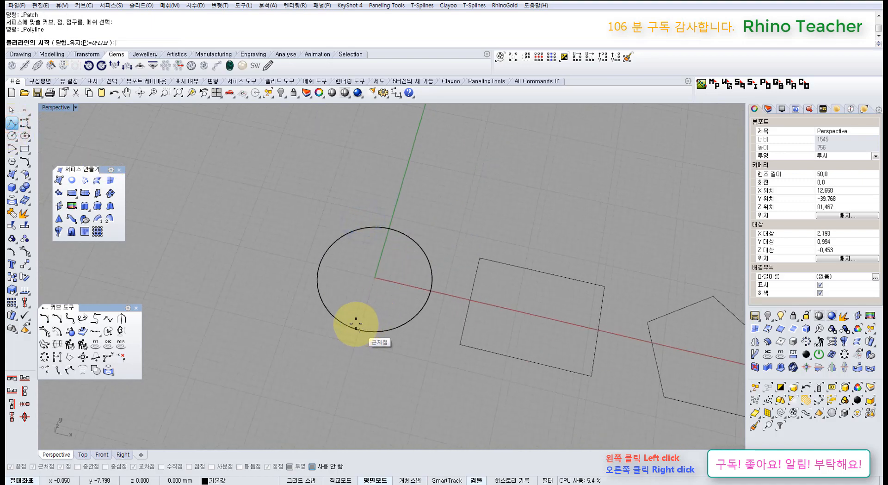
key("ctrl+F1")
key("ctrl+F4")
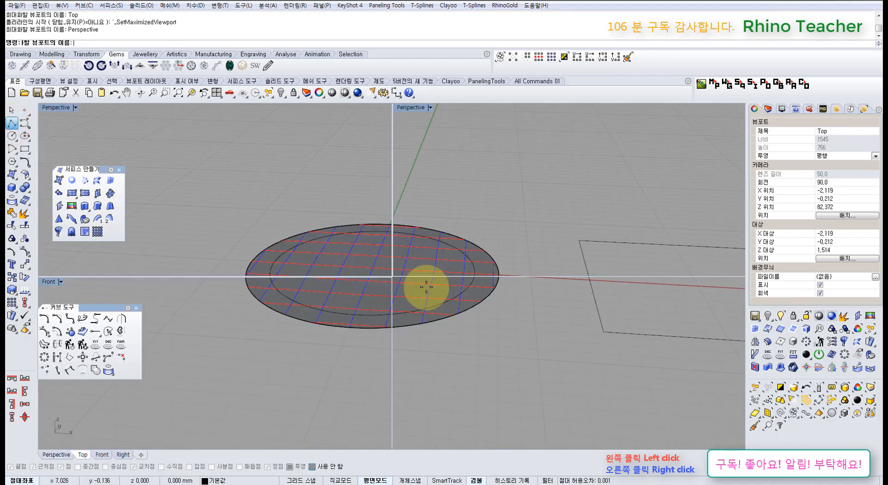
right_click_drag(422, 278, 407, 252)
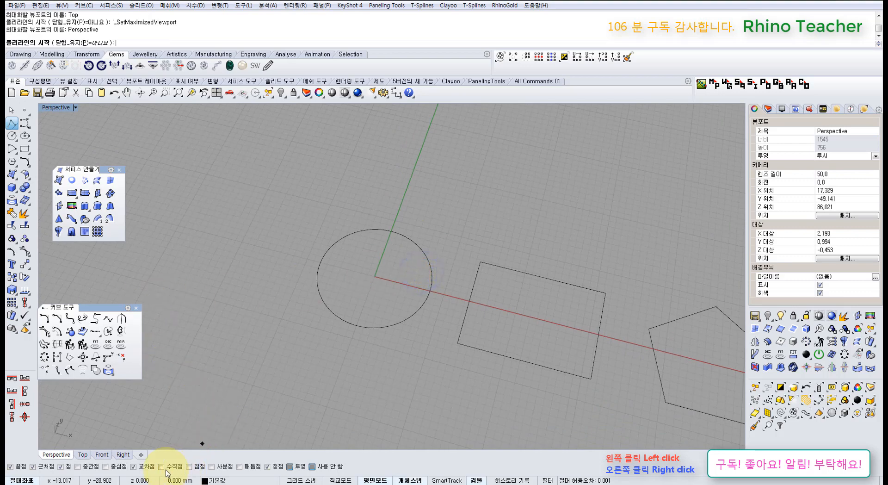
left_click(212, 467)
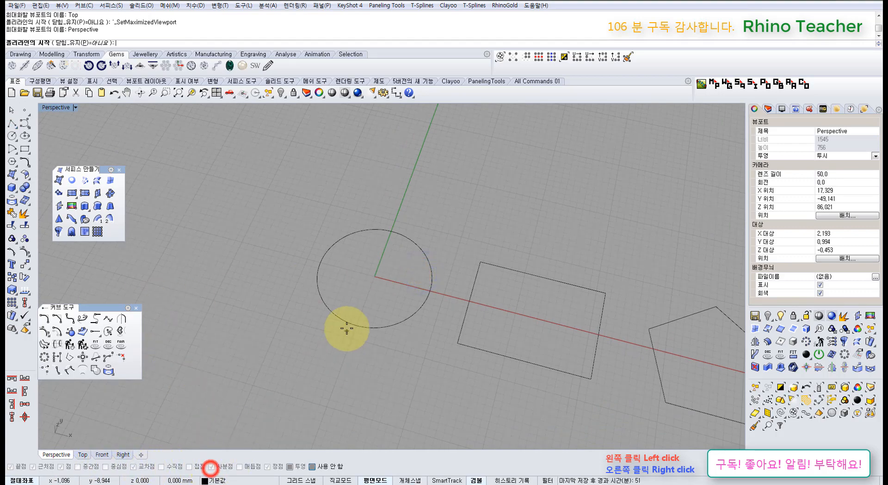
left_click(355, 325)
left_click(391, 230)
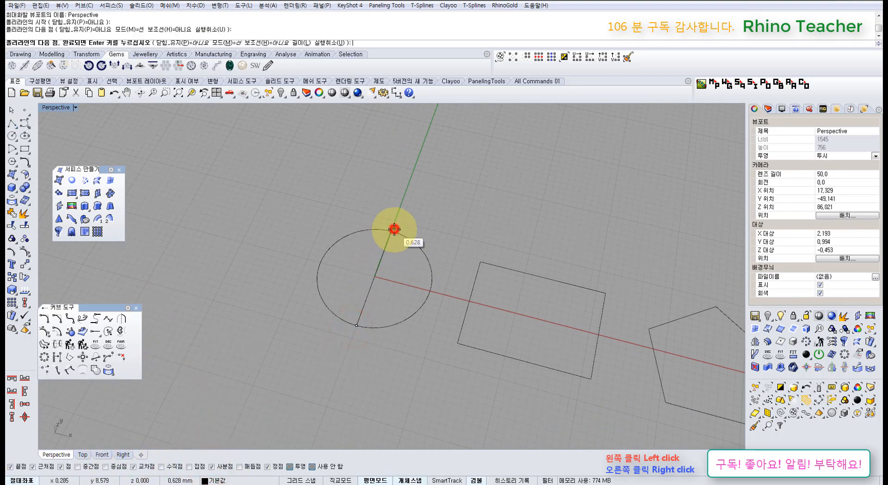
right_click(376, 250)
Draw a second straight polyline across the circle along the X axis, between the other two quadrant points
right_click(330, 264)
left_click(321, 262)
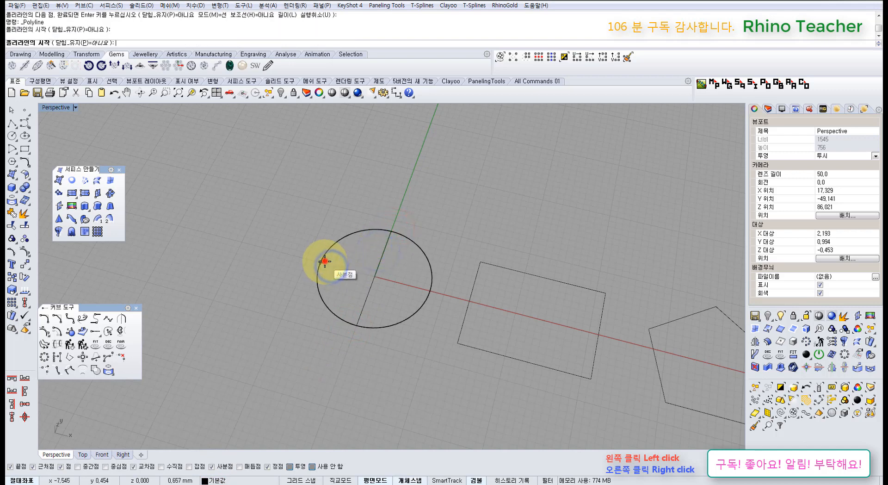
left_click(429, 294)
right_click(429, 294)
Change the two crossing lines inside the circle to degree 3 and show their control points
left_click_drag(382, 298, 323, 272)
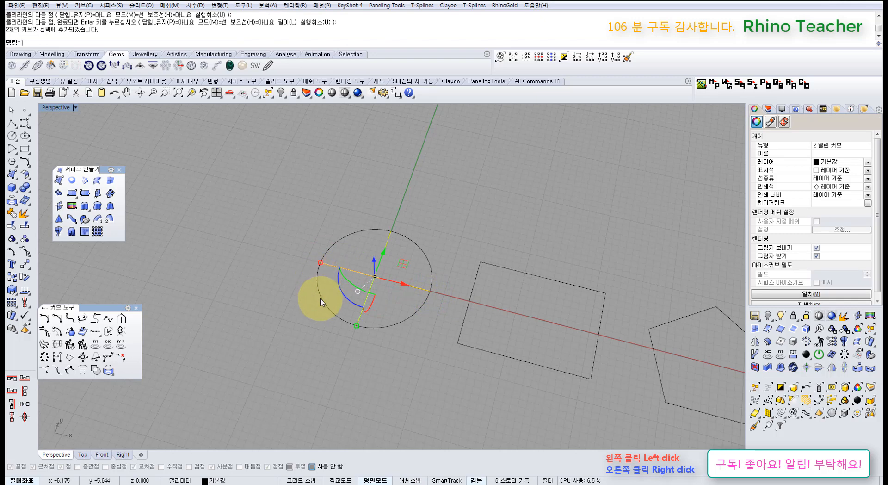
scroll(337, 268, "up", 4)
scroll(370, 271, "up", 3)
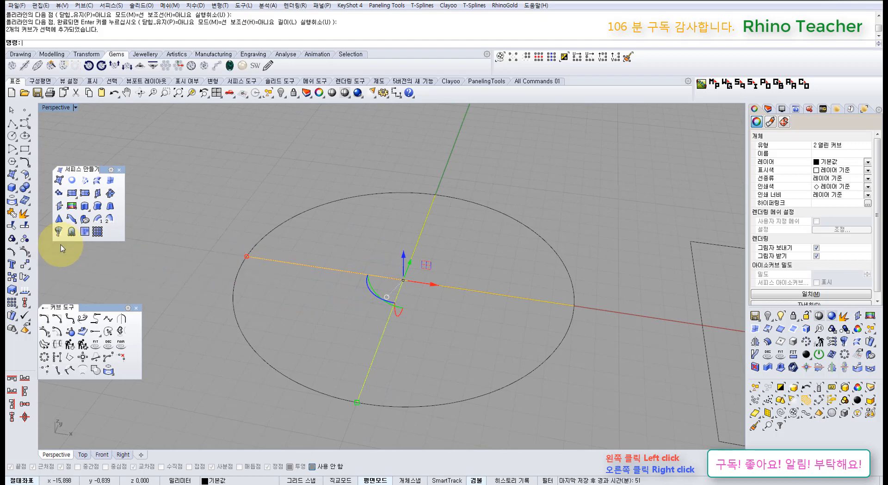
left_click(27, 163)
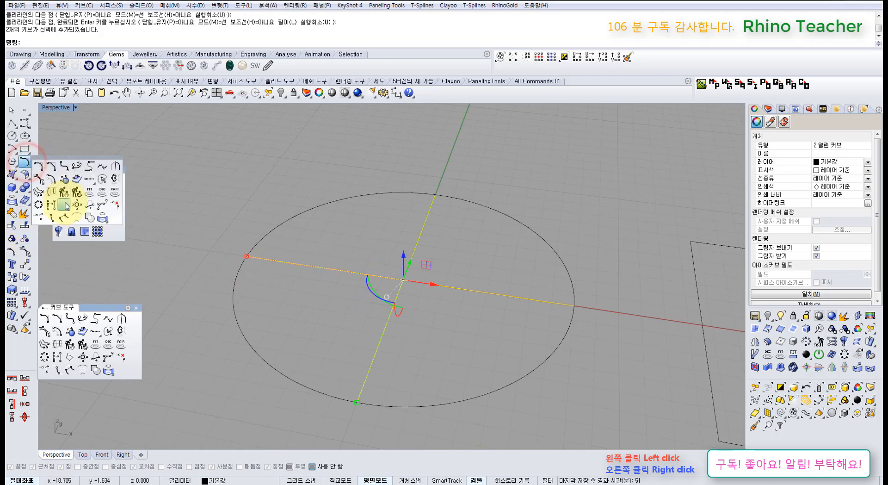
left_click(102, 191)
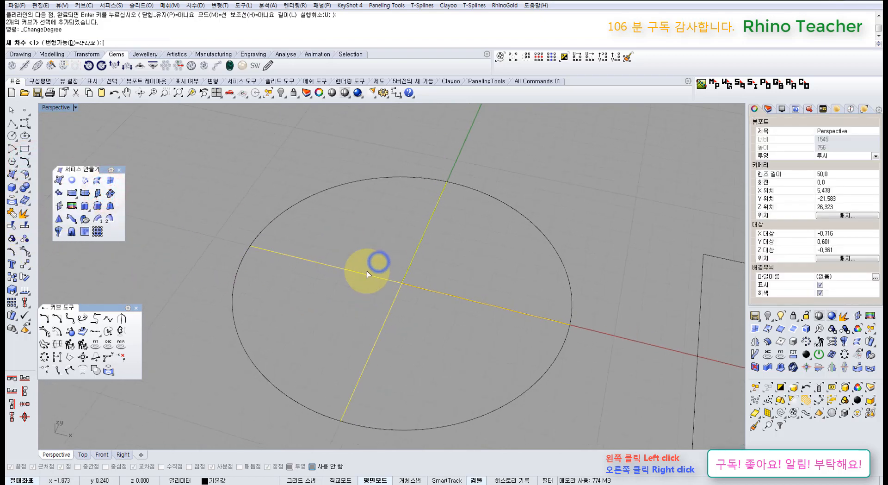
type("3")
key("Return")
key("F10")
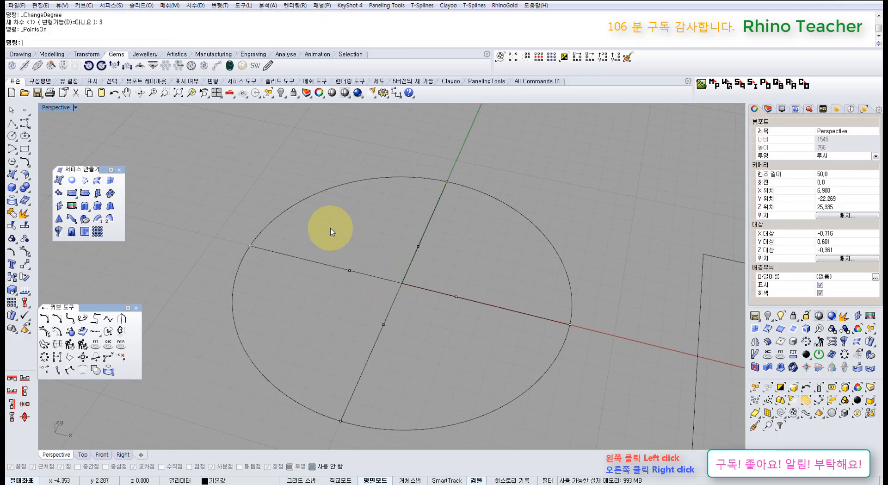
Raise the four inner control points of the crossing curves vertically to form arches, and hide the points
left_click_drag(328, 227, 478, 342)
scroll(478, 341, "down", 8)
right_click_drag(454, 331, 427, 284)
left_click_drag(430, 288, 430, 248)
right_click_drag(407, 281, 355, 273)
left_click(395, 247)
scroll(441, 304, "up", 4)
key("F11")
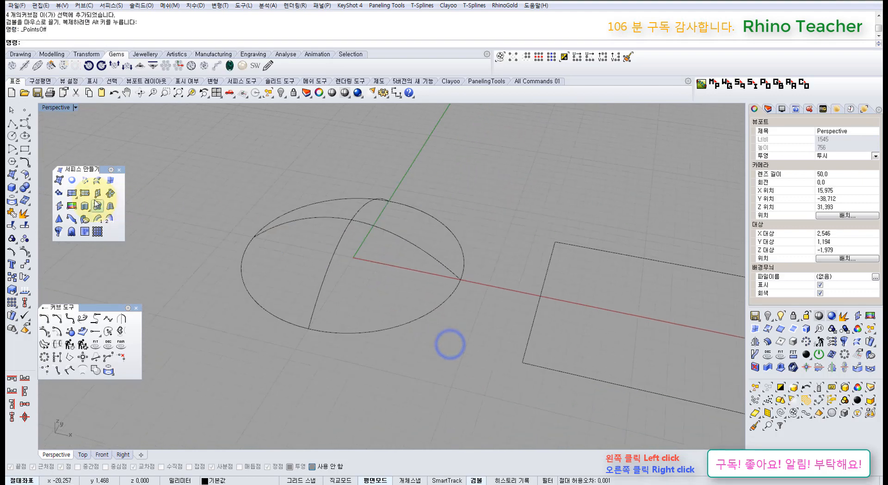
Patch the circle and both arched curves with history recording, sample point spacing 1, 10 U and V spans, and stiffness 1
left_click(59, 194)
left_click_drag(412, 351, 262, 192)
right_click(409, 351)
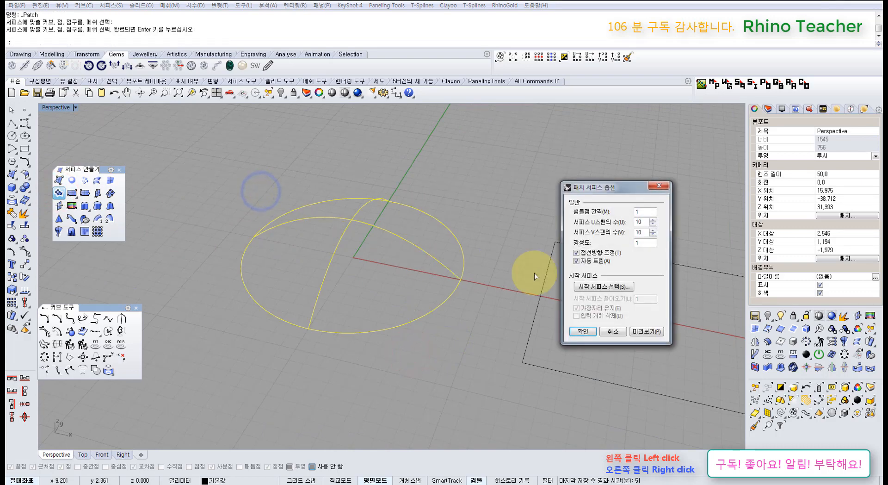
left_click(647, 332)
right_click_drag(346, 323, 427, 428)
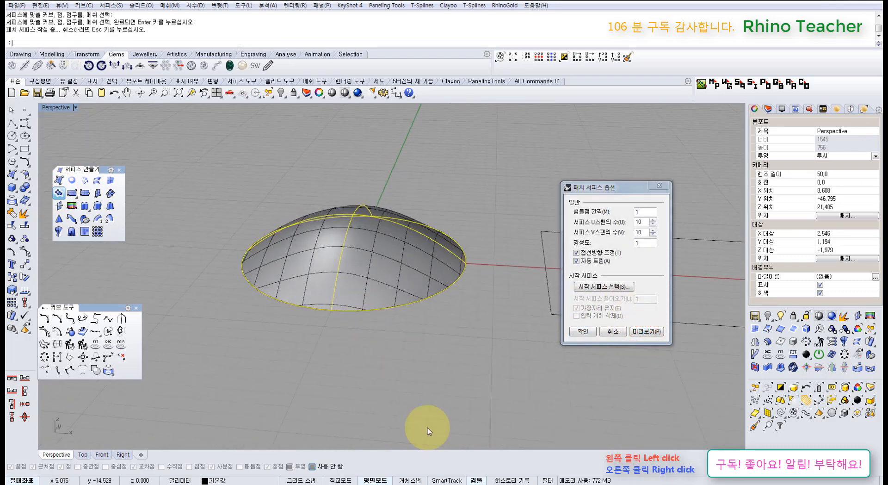
left_click(508, 480)
left_click(584, 332)
right_click_drag(399, 291, 323, 307)
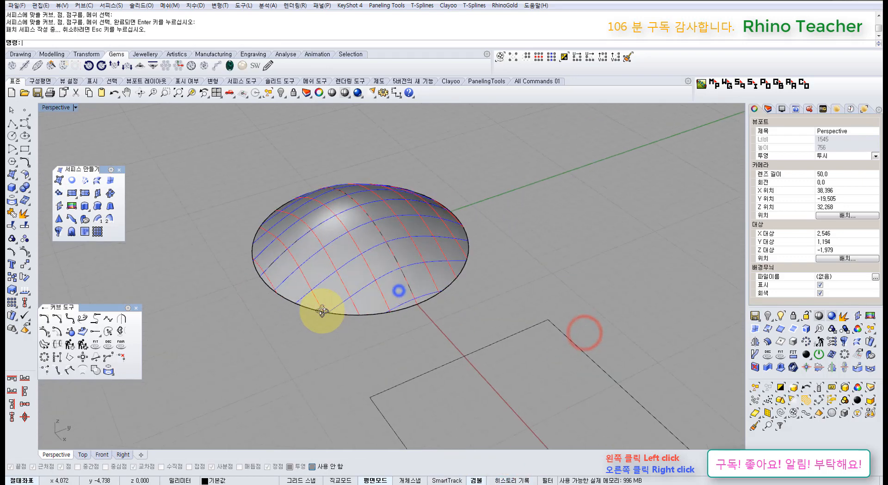
Lock the patch surface and show the control points of the two arched curves
left_click(355, 276)
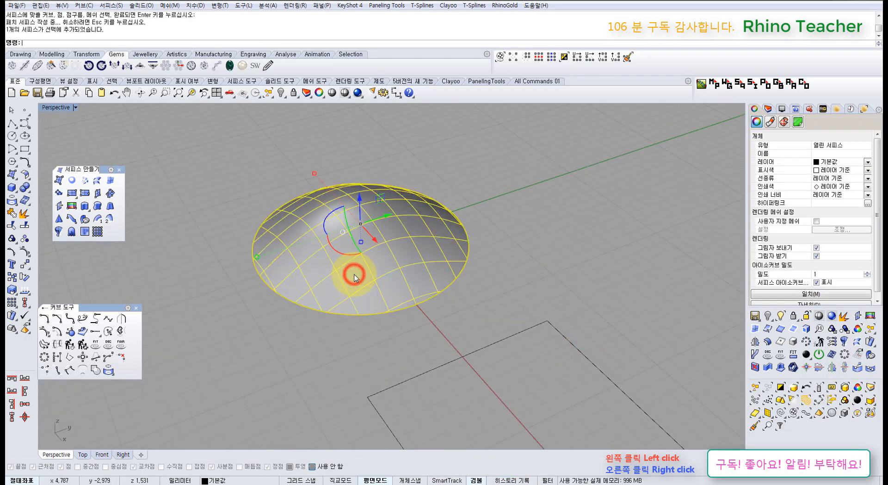
left_click(294, 92)
right_click_drag(381, 244, 386, 274)
left_click_drag(367, 277, 343, 248)
right_click_drag(368, 265, 363, 234)
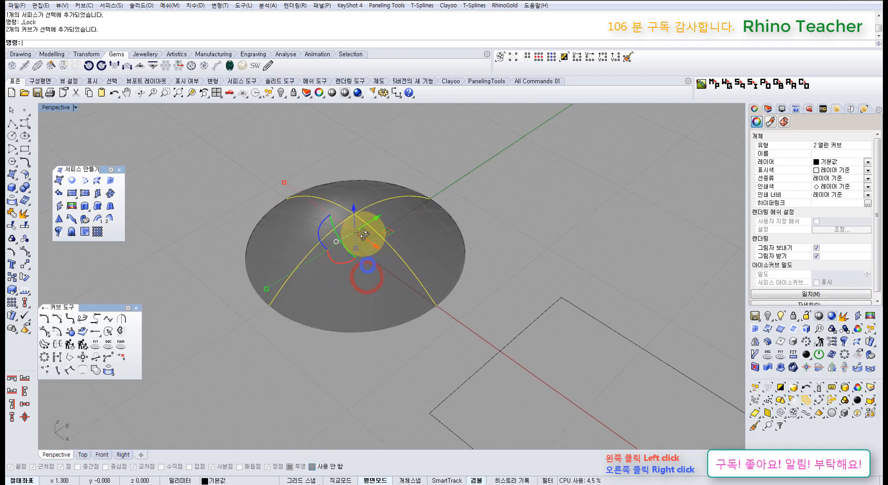
key("F10")
right_click_drag(383, 207, 391, 179)
Move individual control points of the two arched curves up and down to reshape the history-linked patch, and hide the points
left_click_drag(394, 166, 421, 191)
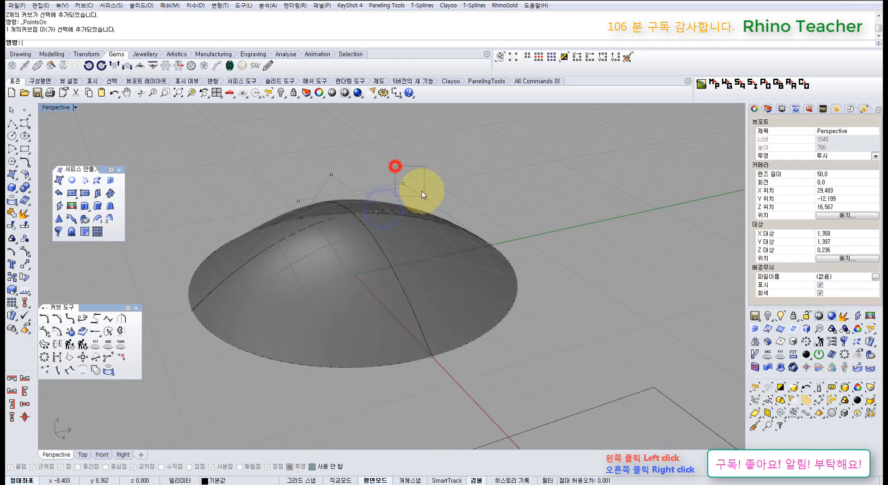
left_click_drag(404, 159, 419, 222)
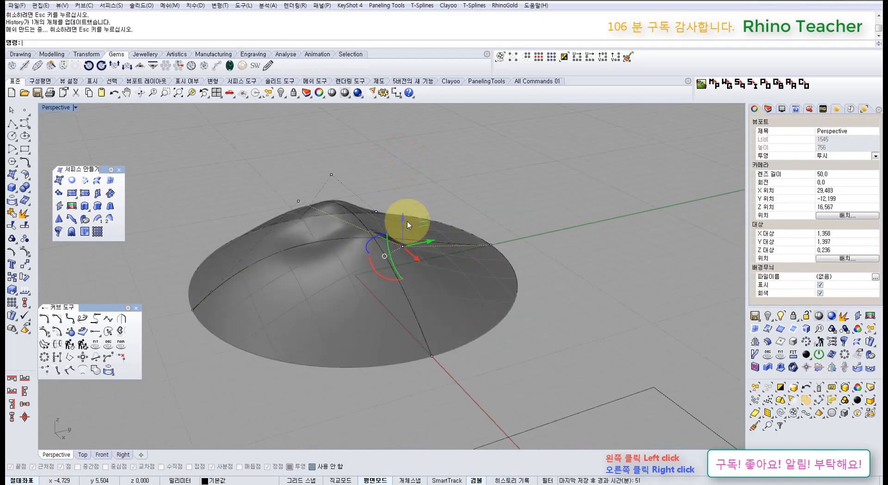
right_click_drag(376, 216, 293, 180)
left_click(311, 189)
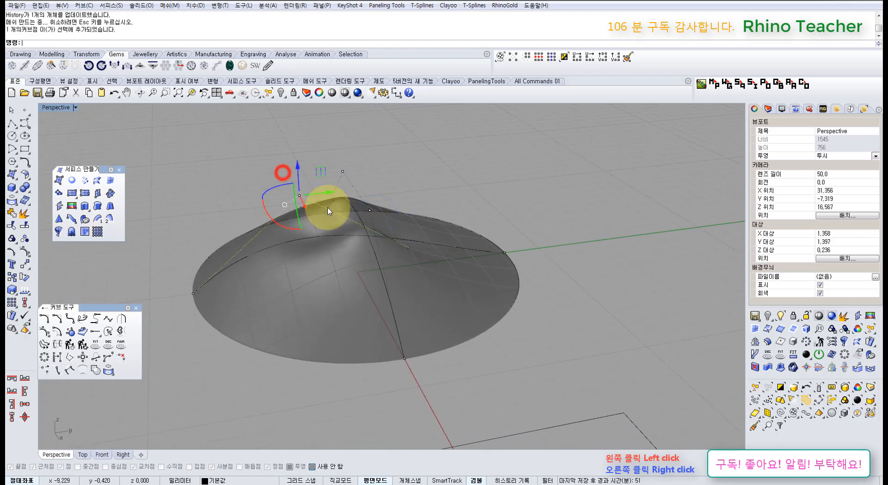
left_click_drag(333, 167, 291, 134)
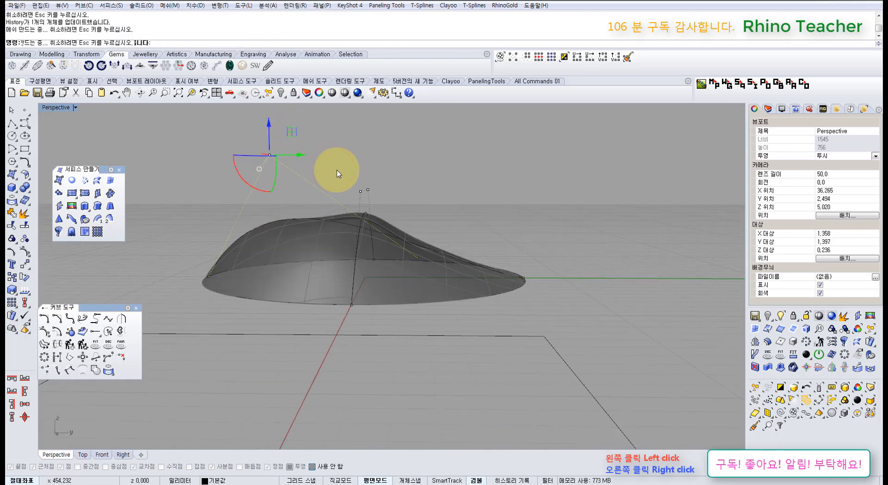
right_click_drag(336, 173, 403, 192)
left_click(403, 191)
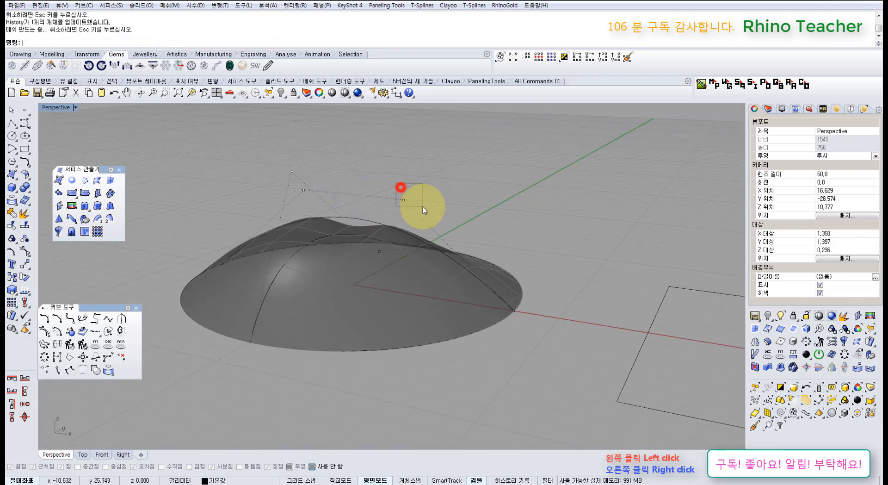
left_click(304, 189, "shift")
left_click_drag(352, 164, 435, 203)
right_click_drag(436, 206, 363, 268)
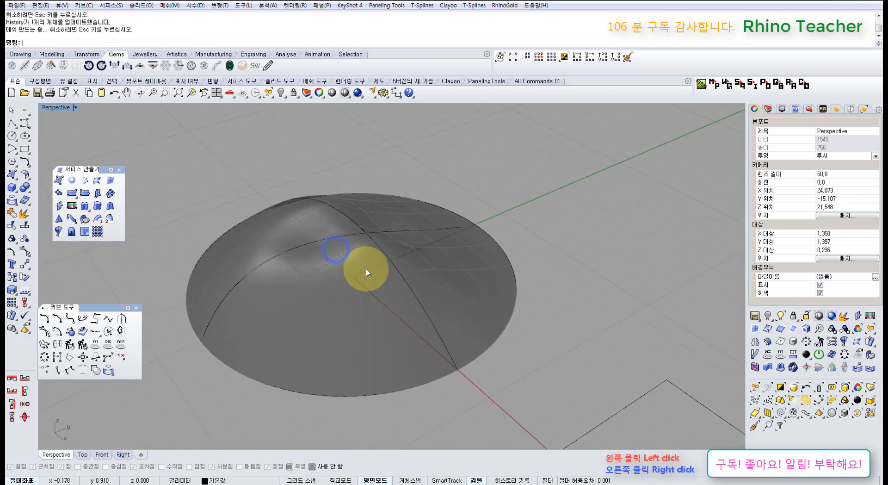
scroll(365, 269, "down", 4)
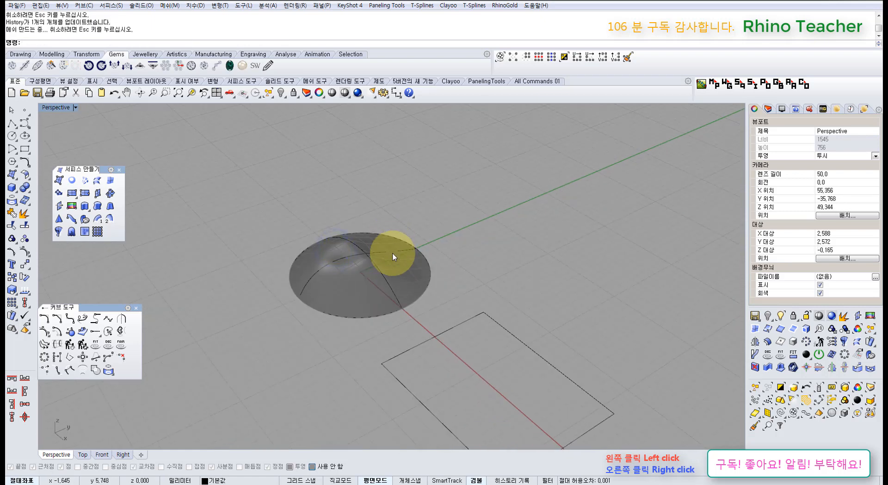
Unlock the patch surface and delete it, keeping the circle and the two curves
right_click(293, 92)
left_click(490, 190)
left_click(382, 280)
key("Delete")
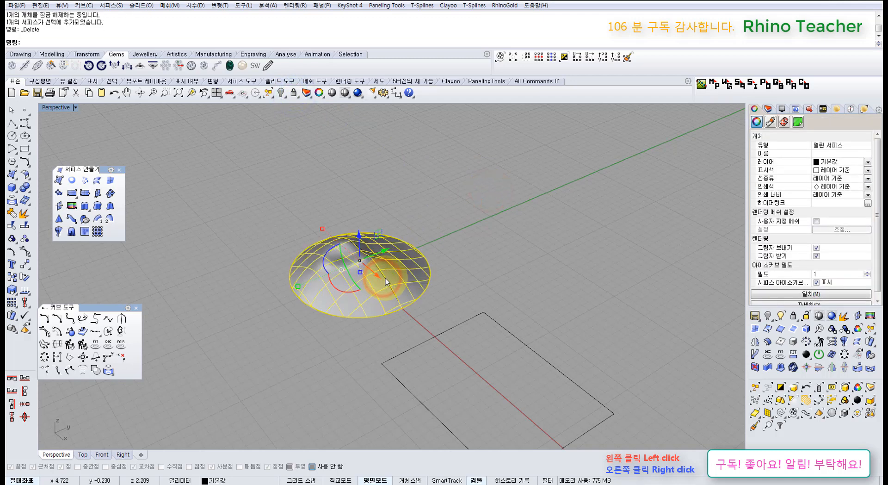
Patch the circle and both curves with sample point spacing 1, 50 U and V spans, and stiffness 1
left_click_drag(466, 293, 249, 226)
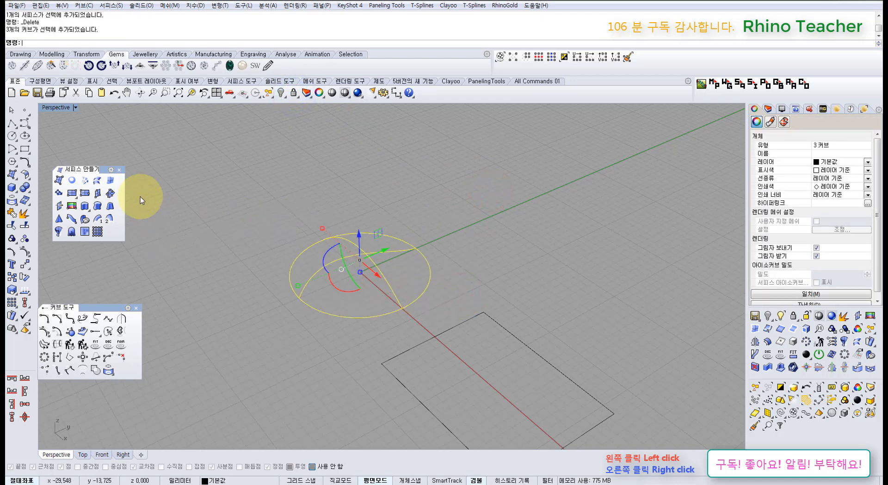
left_click(60, 193)
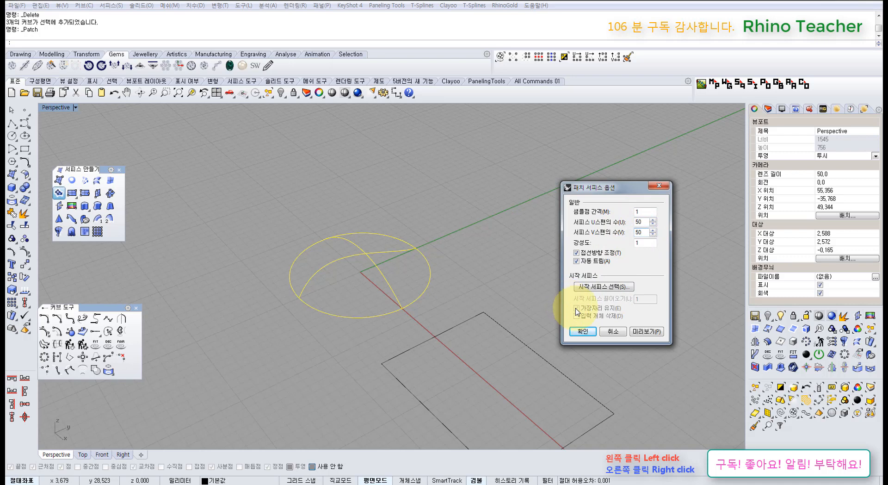
left_click(584, 332)
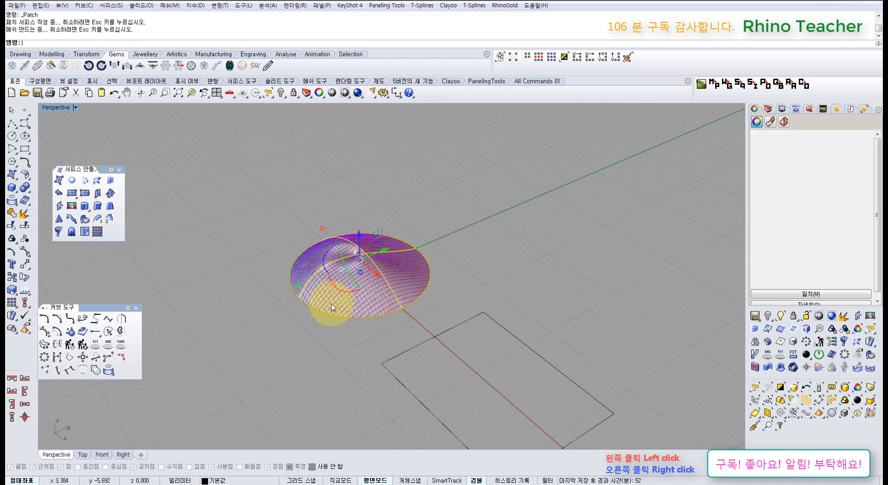
right_click_drag(331, 302, 551, 190)
scroll(350, 280, "up", 8)
left_click(553, 191)
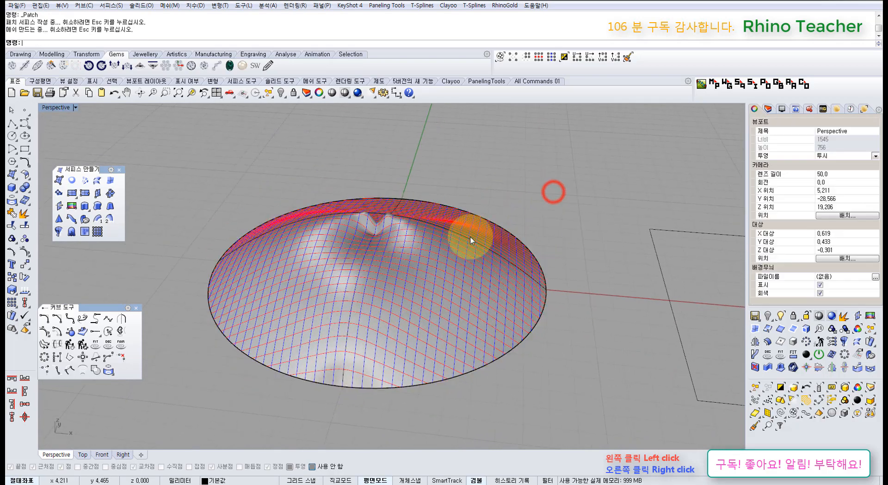
Turn on the patch surface's control points to examine their density and the shape of the surface
left_click(462, 294)
key("F10")
scroll(378, 356, "down", 8)
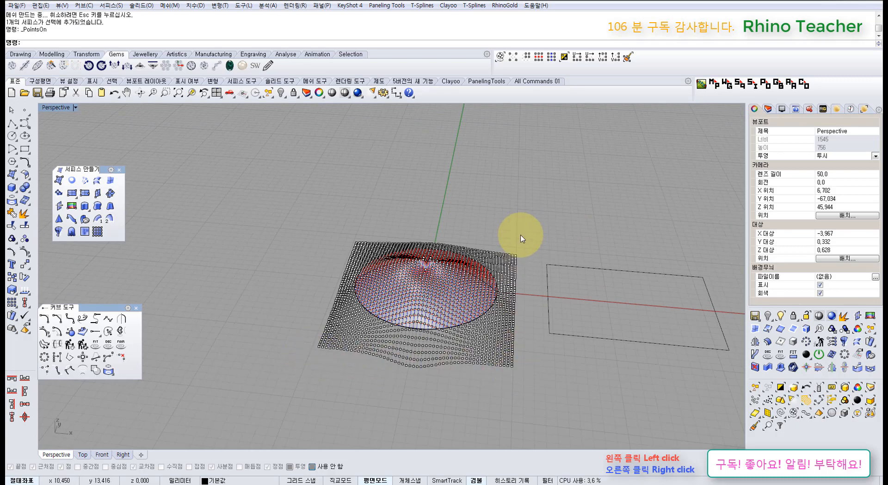
key("Escape")
scroll(452, 310, "up", 5)
left_click(427, 288)
right_click_drag(440, 272, 429, 288)
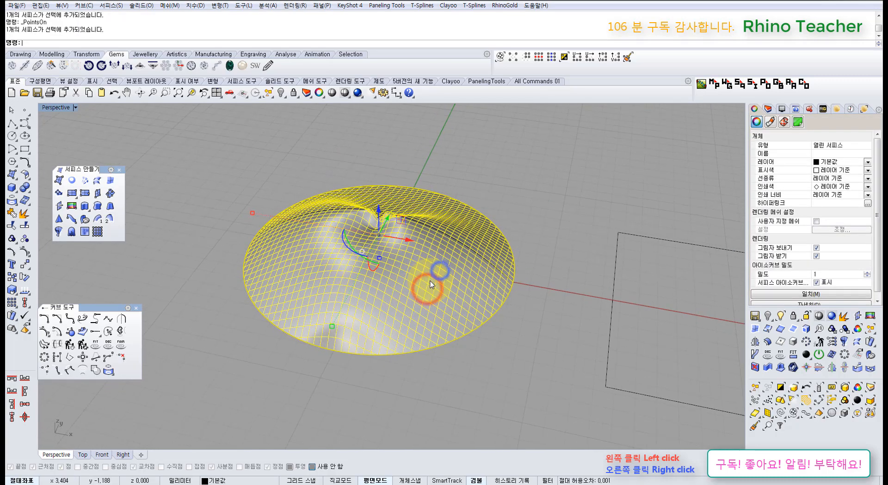
key("F10")
right_click_drag(404, 240, 377, 216)
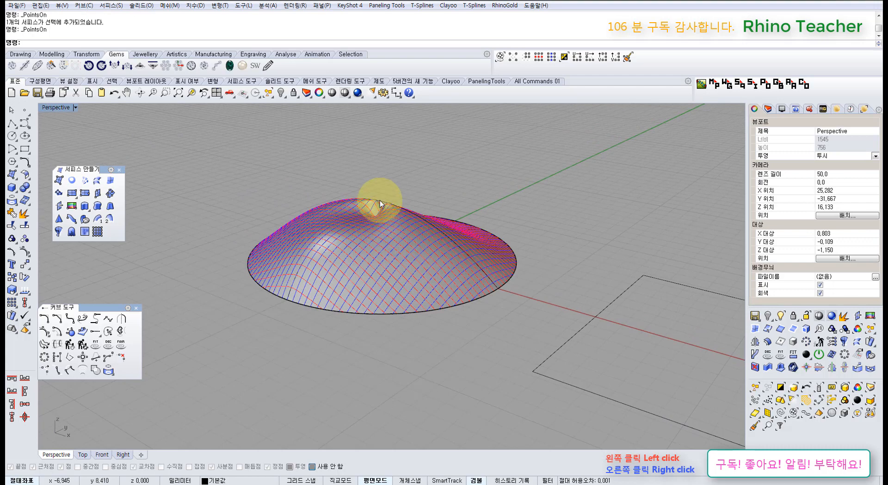
Show the control points of one arched curve on the patch and move its upper points
left_click(379, 201)
right_click(383, 203)
right_click_drag(383, 203, 357, 214)
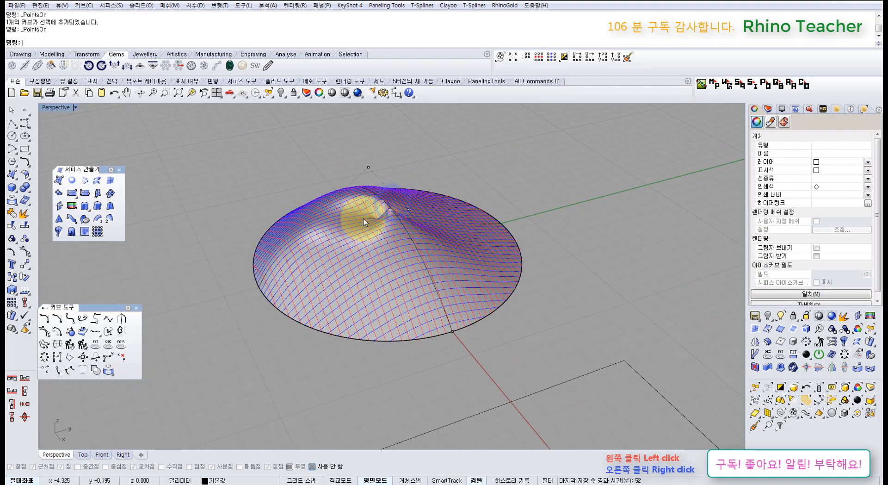
left_click(365, 167)
left_click_drag(432, 217, 431, 214)
left_click_drag(417, 181, 383, 206)
Undo the control point move and the patch, and delete the two arched curves inside the circle
key("ctrl+z")
key("ctrl+z")
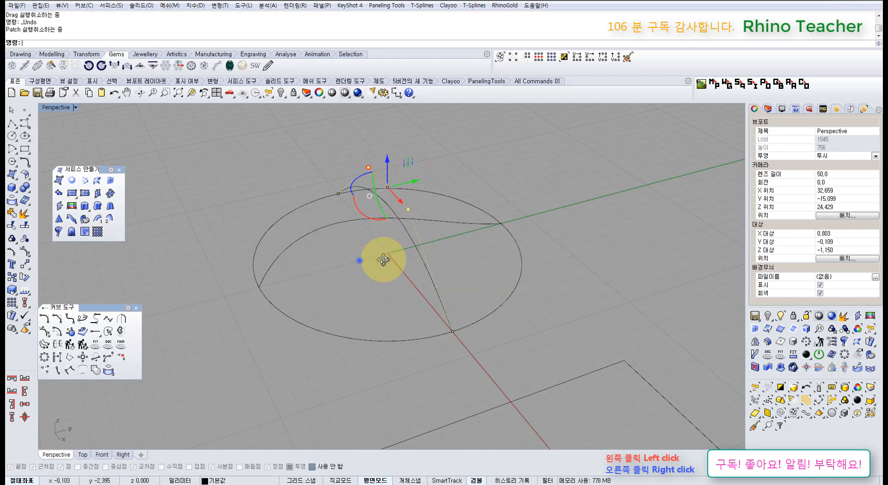
right_click_drag(383, 260, 434, 259)
left_click_drag(434, 260, 327, 204)
right_click_drag(405, 225, 401, 260)
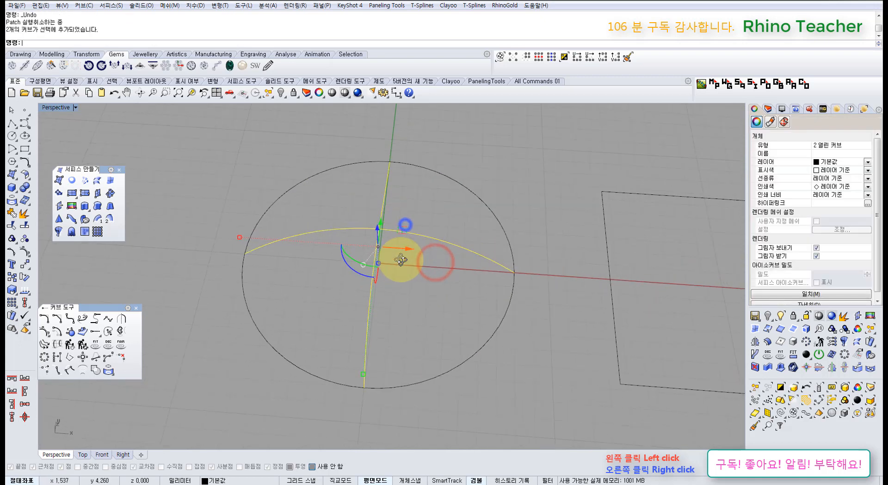
key("Delete")
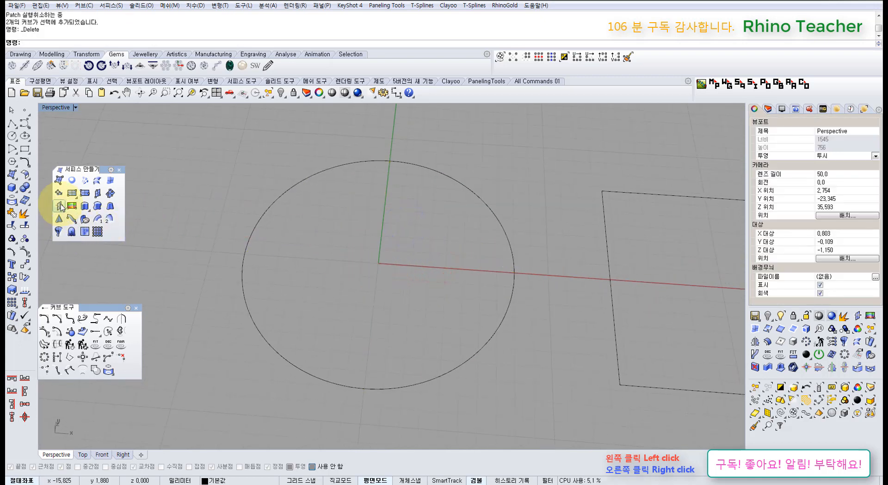
Place a point object at the origin (0) inside the circle in the Top view, and return to the Perspective view
left_click(58, 193)
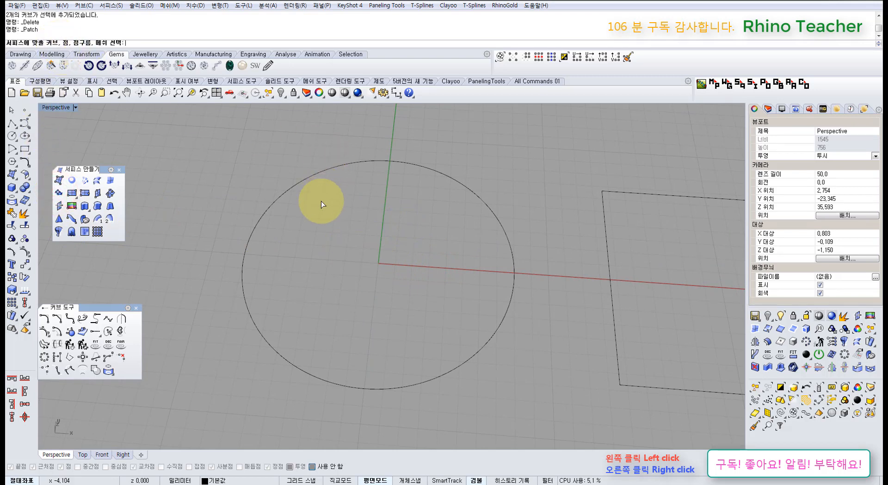
key("ctrl+F1")
right_click(385, 305)
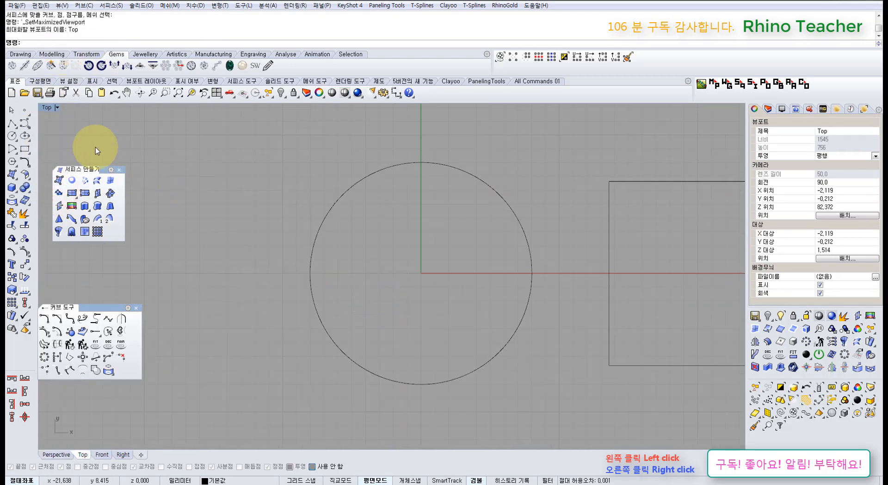
left_click(24, 109)
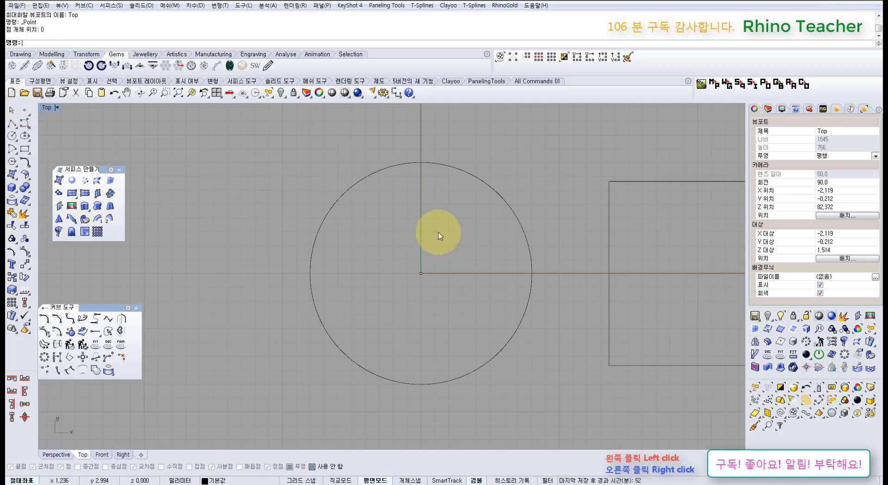
key("ctrl+F4")
right_click_drag(448, 296, 324, 217)
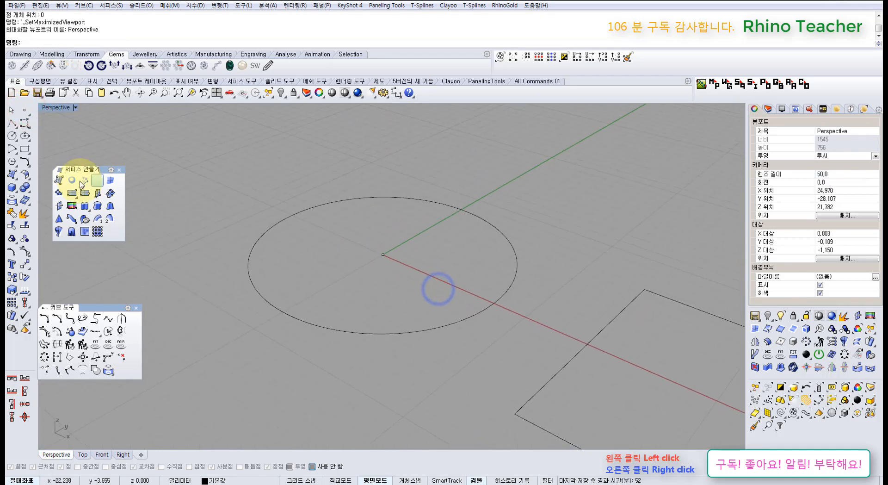
Patch a surface through the circle and its centre point with history recording on, using 10 U and 10 V spans
left_click(59, 193)
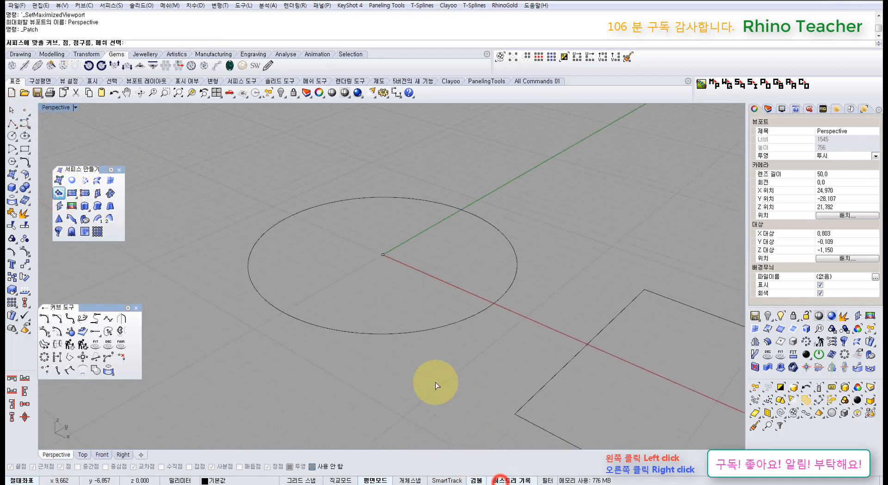
left_click_drag(411, 365, 282, 191)
right_click(283, 185)
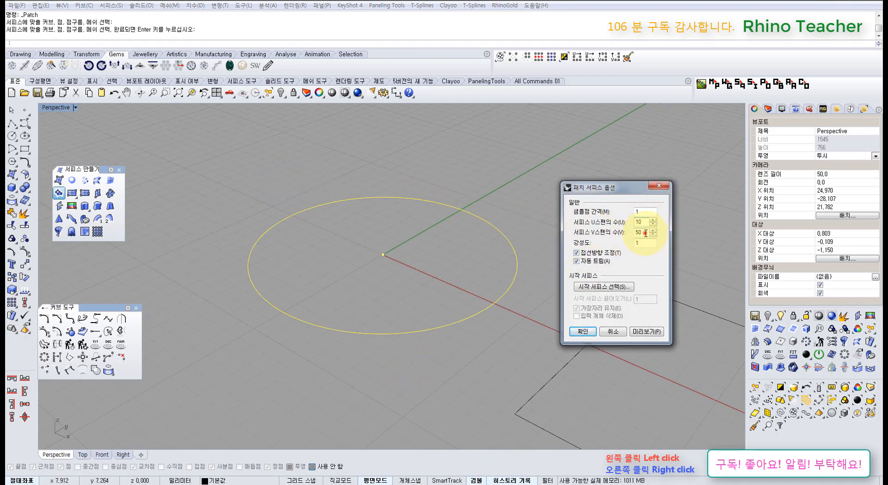
left_click(583, 332)
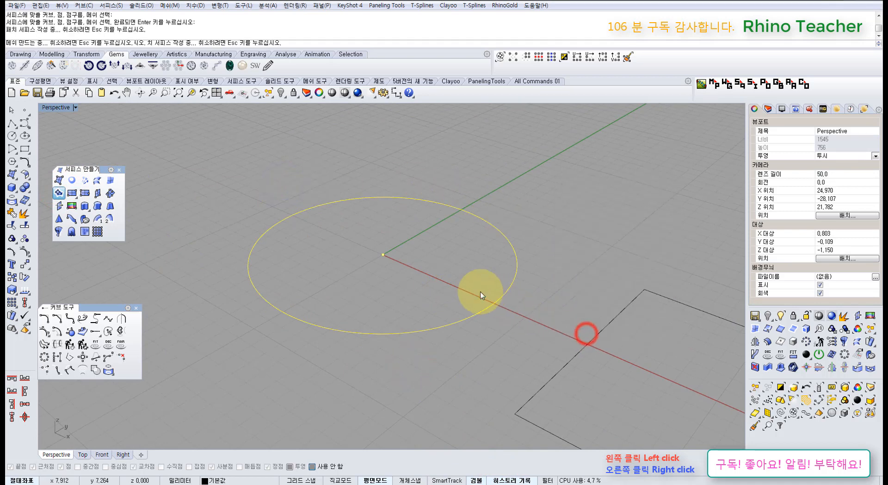
Move the centre point straight up along Z to reshape the circle's history-linked patch into a dome
left_click(343, 167)
left_click(383, 254)
left_click_drag(383, 230, 377, 198)
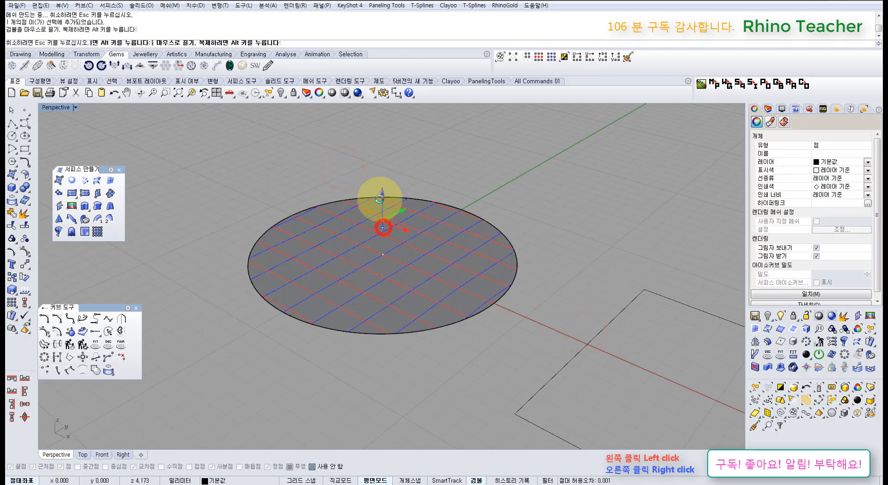
right_click_drag(379, 258, 413, 284)
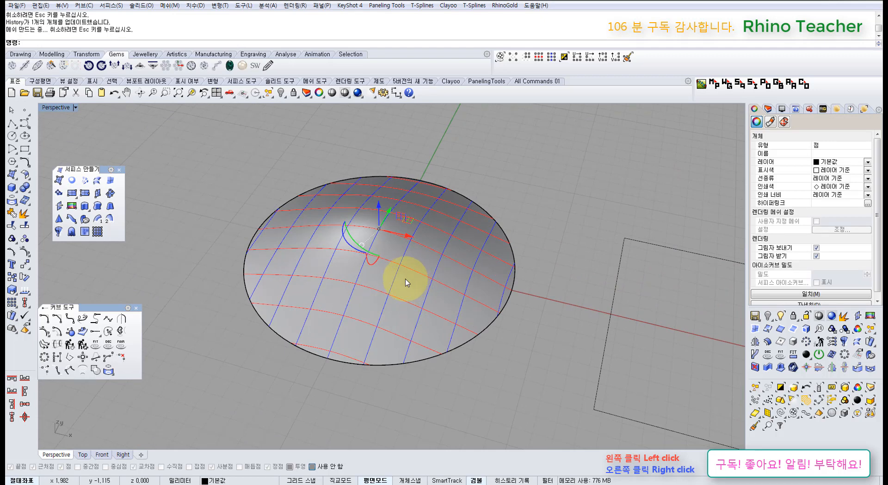
Delete the centre point and the domed patch surface, keeping the circle
left_click(403, 278)
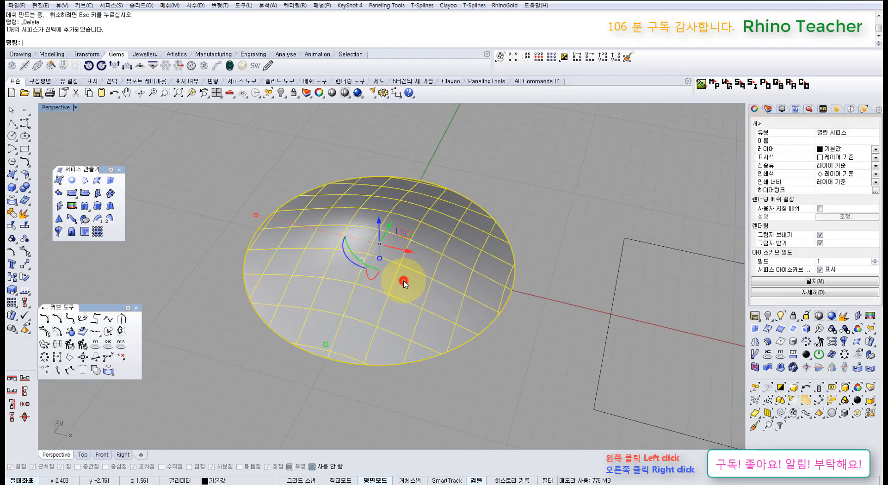
key("Delete")
Offset the pentagon curve inward by 1.5
scroll(426, 268, "down", 4)
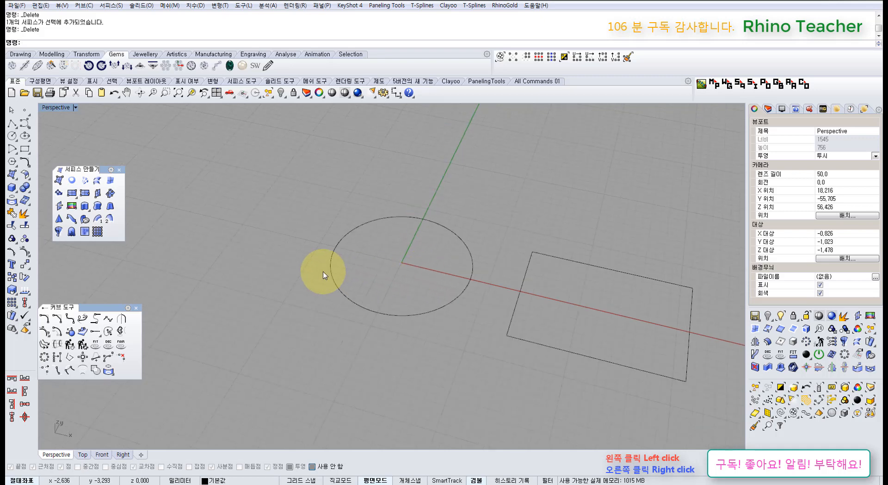
right_click_drag(319, 284, 489, 295)
right_click_drag(572, 303, 454, 294)
right_click_drag(573, 293, 495, 321, "shift")
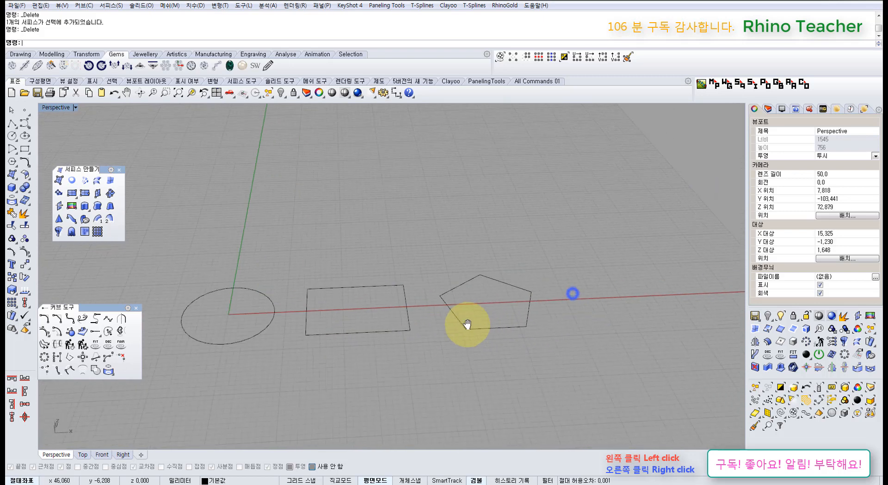
scroll(465, 320, "up", 8)
right_click_drag(430, 273, 428, 300)
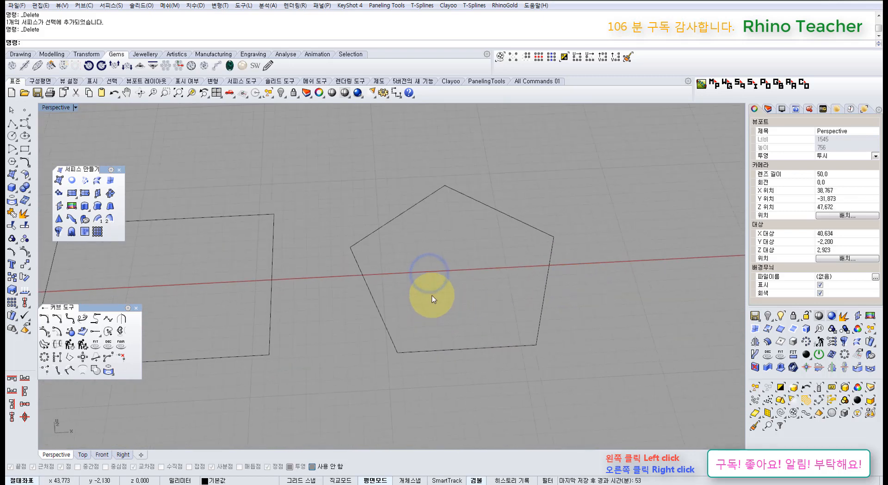
left_click(429, 298)
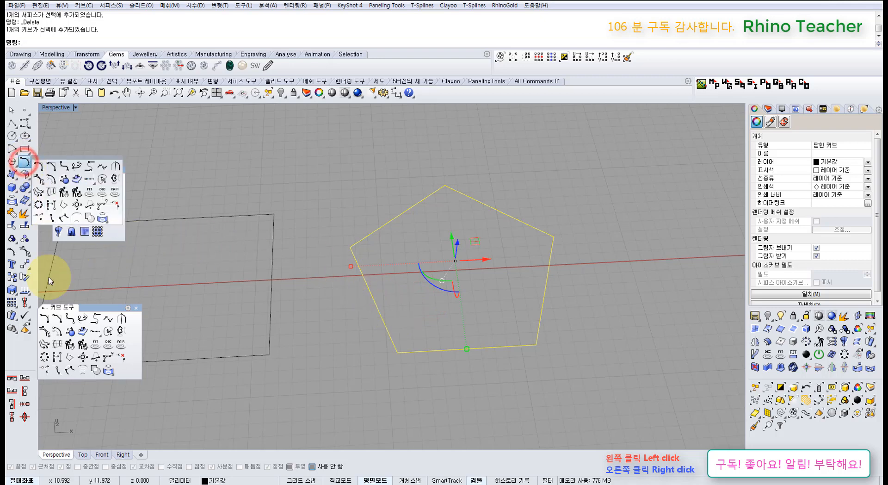
left_click(57, 330)
left_click(408, 293)
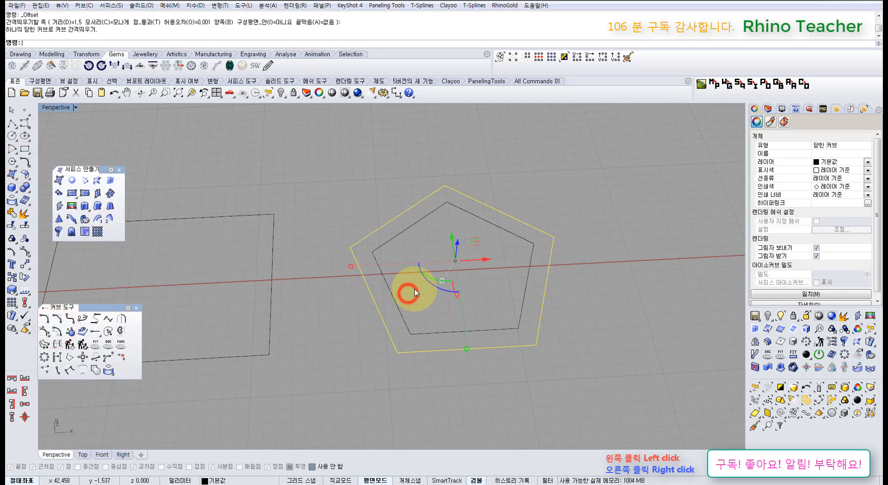
left_click(412, 295)
Patch a surface through both pentagon curves with history recording on, using 10 U and 10 V spans
left_click(409, 334)
scroll(403, 337, "up", 6)
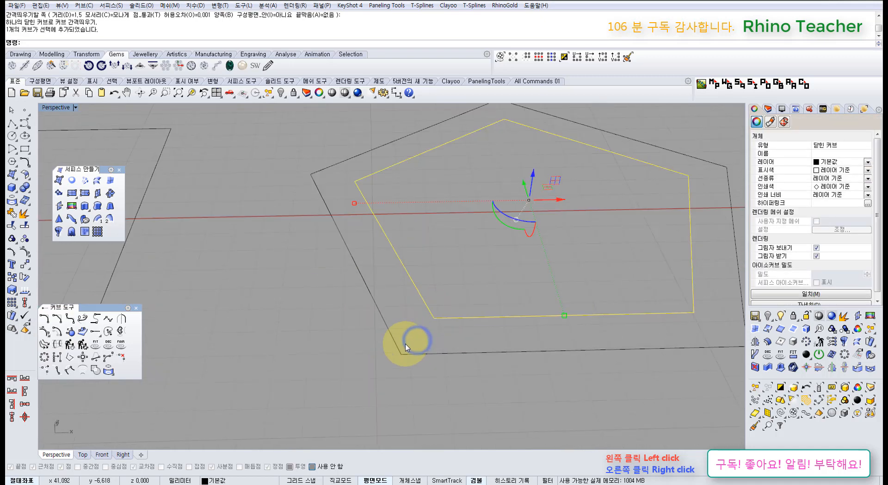
scroll(411, 314, "down", 5)
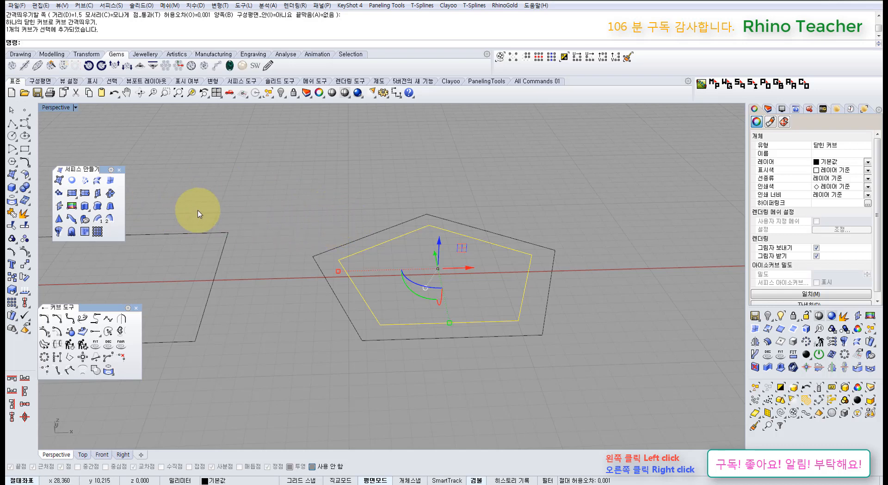
left_click(221, 191)
left_click(59, 192)
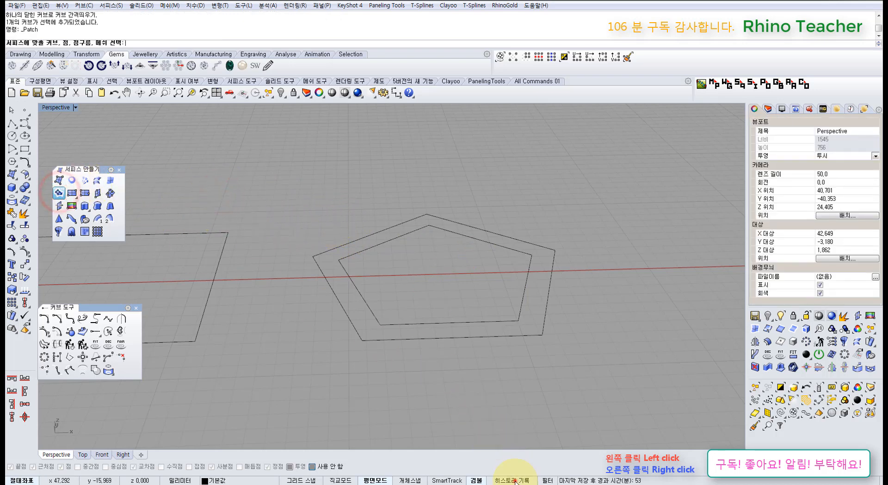
left_click_drag(409, 340, 373, 301)
right_click(375, 302)
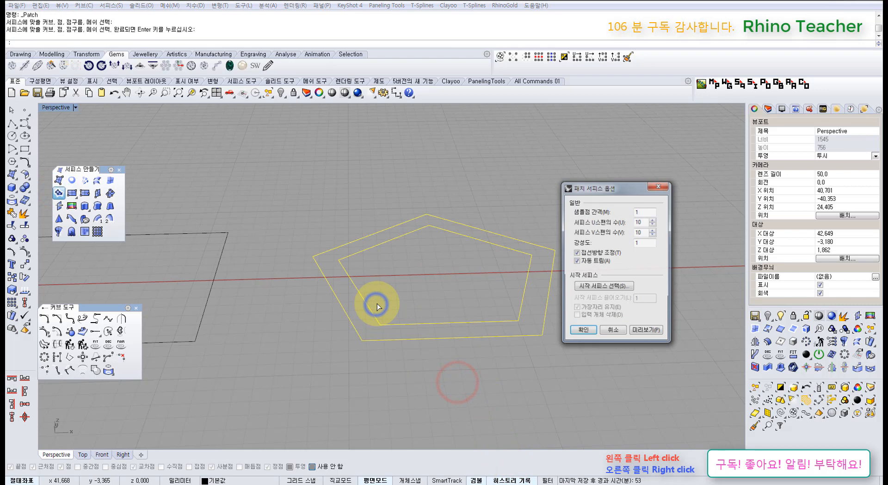
left_click(580, 333)
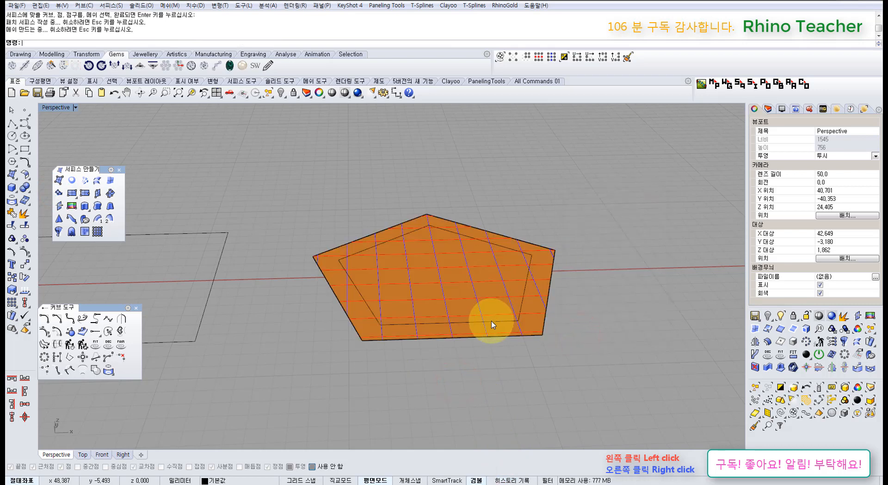
Move the inner pentagon curve straight up along Z so the history-linked patch bulges upward
left_click(491, 321)
left_click(519, 345)
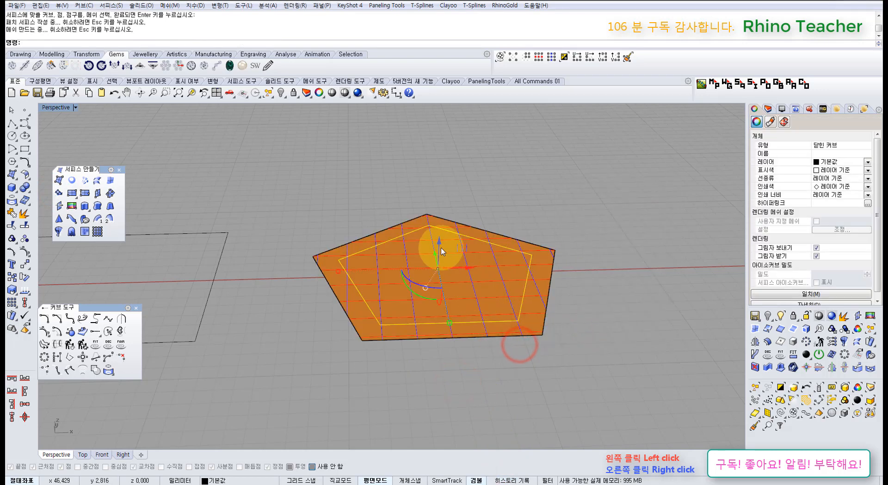
left_click_drag(438, 245, 439, 225)
Examine how closely the patch's edges and corners follow the outer pentagon curve
scroll(364, 341, "up", 5)
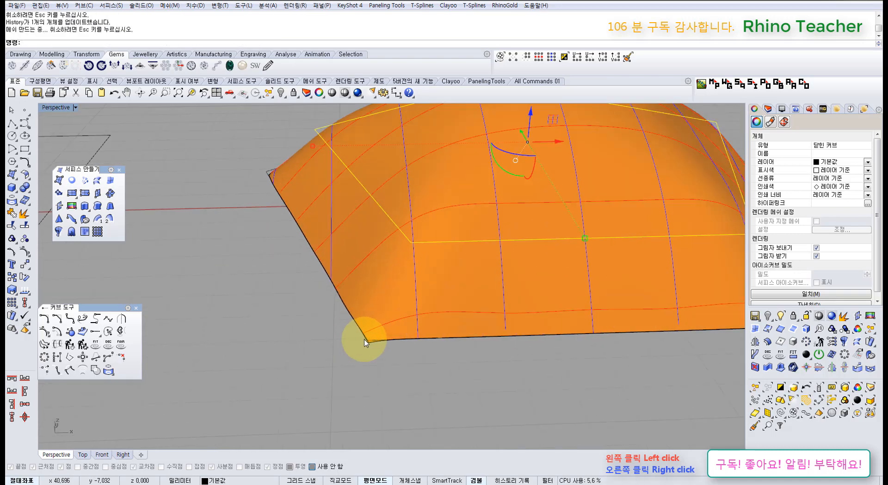
scroll(378, 340, "up", 2)
right_click_drag(428, 353, 476, 323)
scroll(483, 285, "down", 5)
right_click_drag(484, 284, 440, 310)
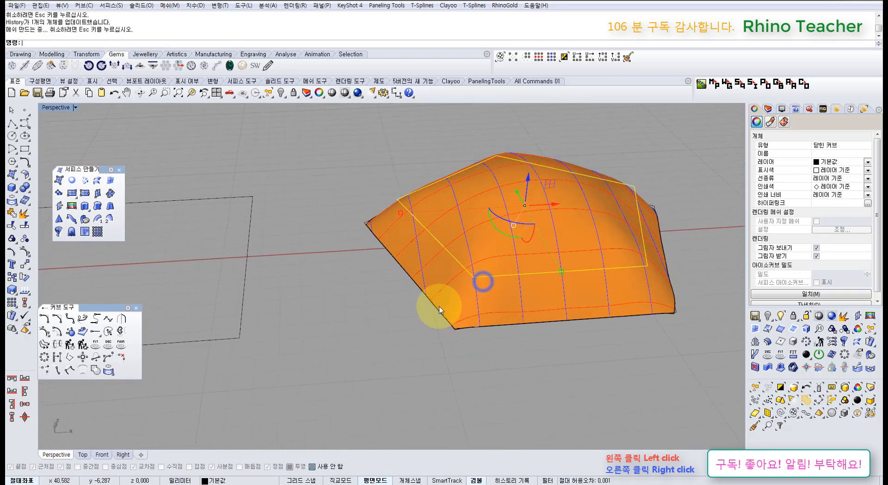
right_click_drag(558, 308, 380, 299)
scroll(351, 291, "up", 4)
left_click(363, 287)
scroll(364, 284, "down", 3)
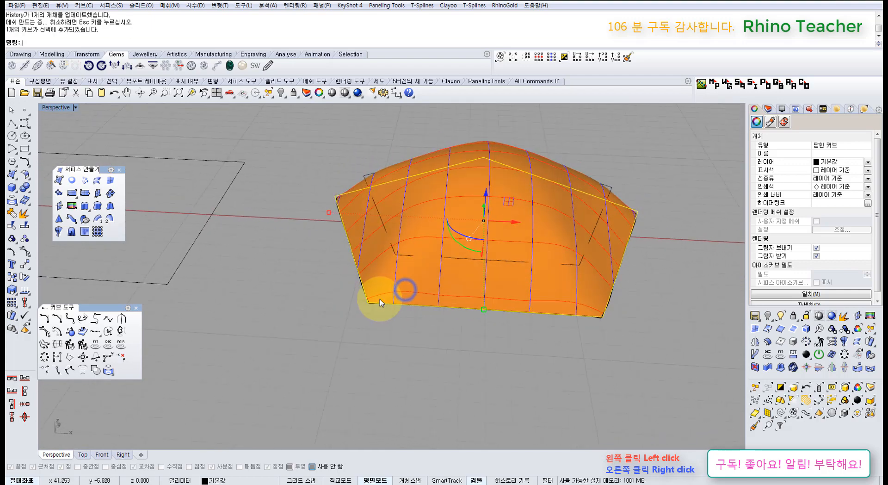
scroll(352, 316, "up", 4)
left_click(361, 346)
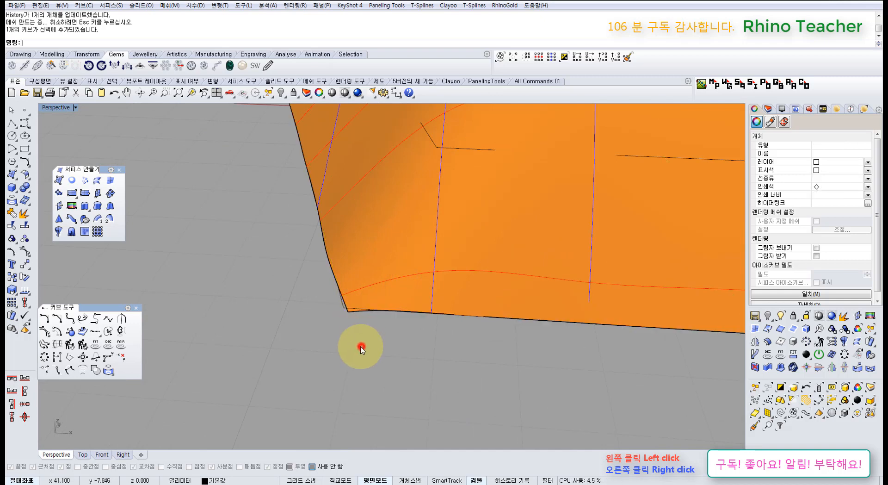
Delete the pentagon patch surface, keeping both pentagon curves
left_click(393, 254)
right_click_drag(409, 263, 452, 271)
key("Delete")
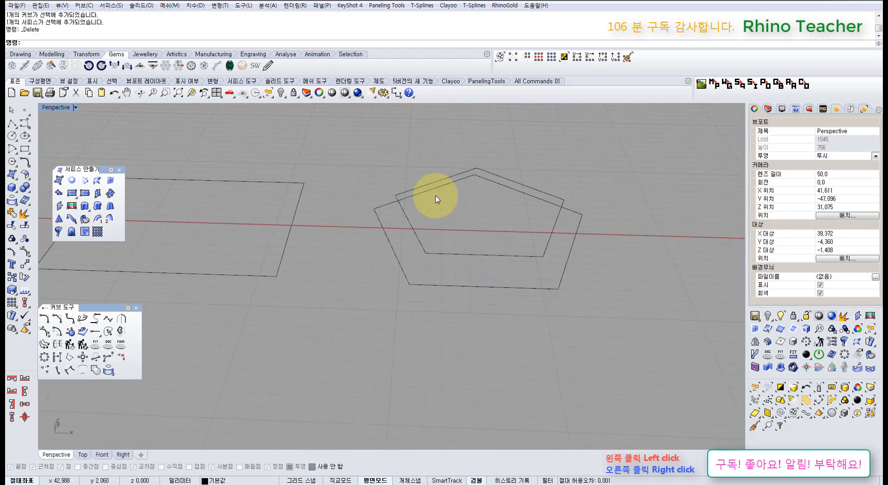
Check the absolute tolerance in the document's unit settings and close the options without changes
left_click(380, 94)
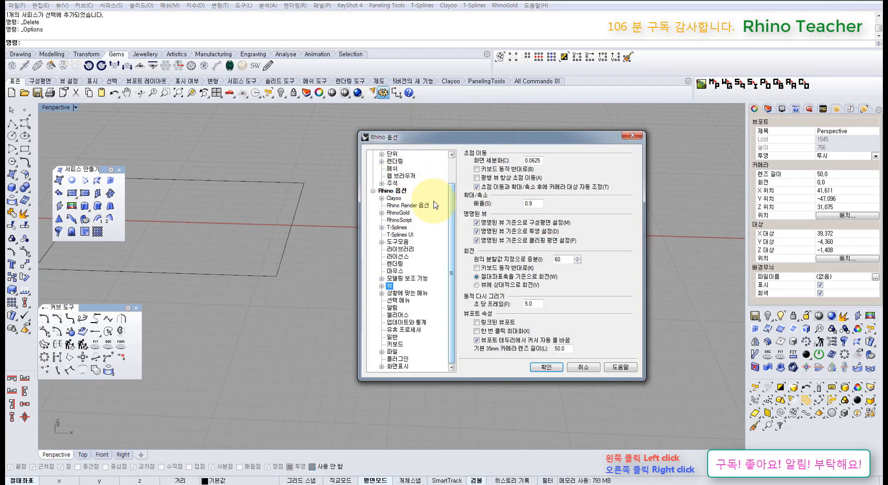
left_click_drag(453, 216, 445, 177)
left_click(390, 184)
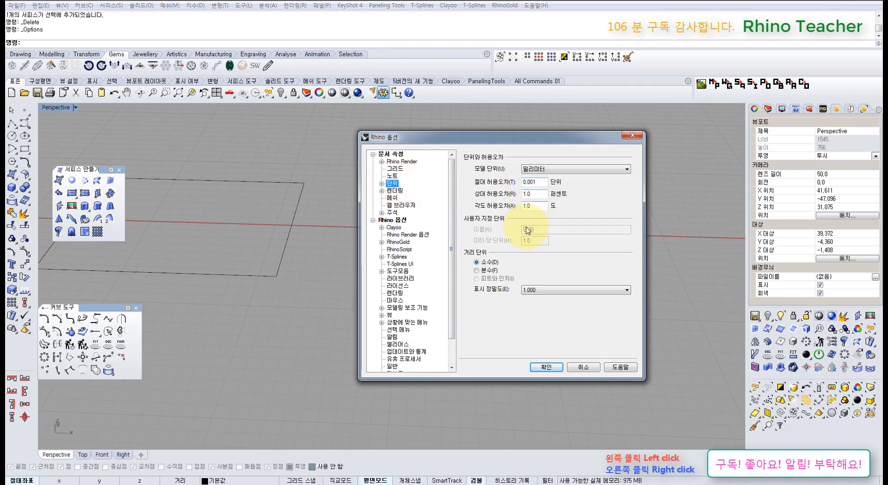
left_click(581, 367)
left_click(504, 337)
Patch a surface through the outer pentagon and the raised inner pentagon, using 10 U and 10 V spans
right_click_drag(448, 311, 416, 271)
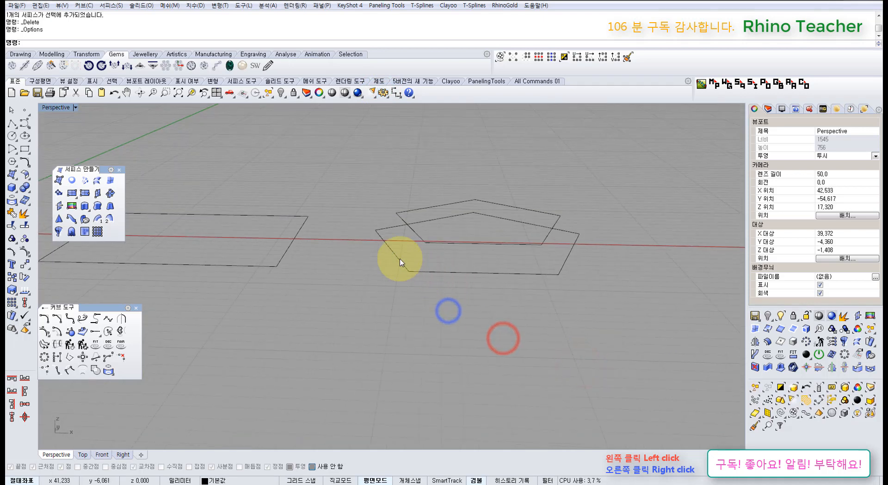
left_click(60, 193)
left_click_drag(431, 237, 432, 238)
right_click(433, 238)
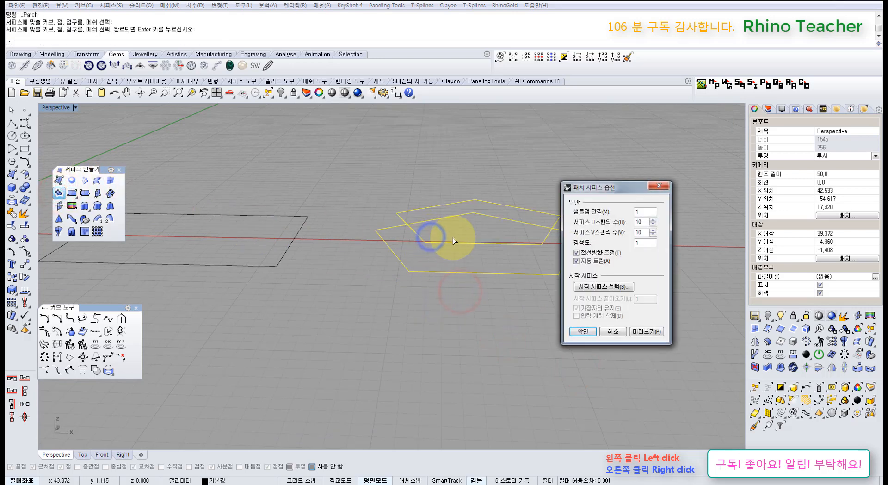
right_click(452, 238)
Extrude the outer pentagon curve straight down as an open, non-solid wall beneath the patch
scroll(406, 271, "up", 6)
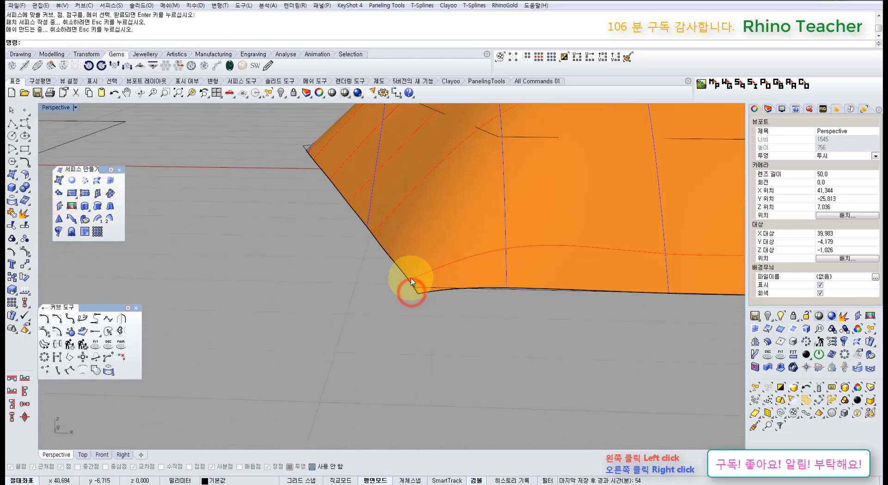
left_click(416, 290)
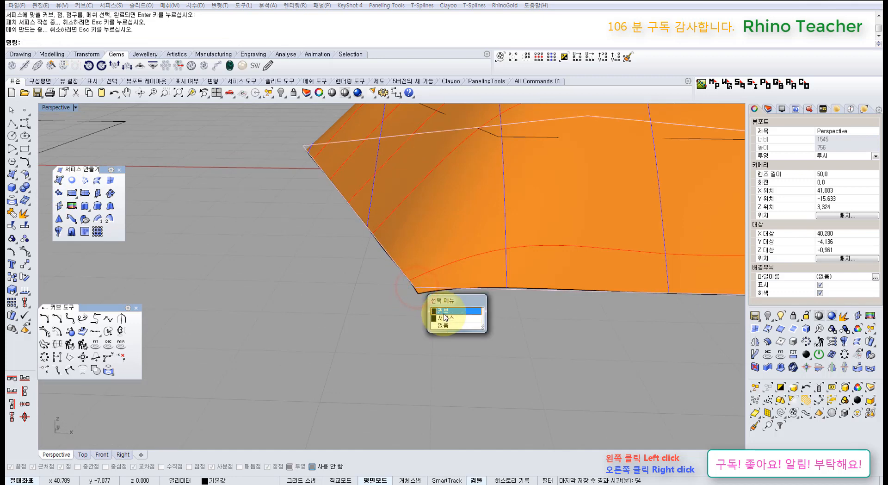
left_click(444, 311)
scroll(431, 301, "down", 6)
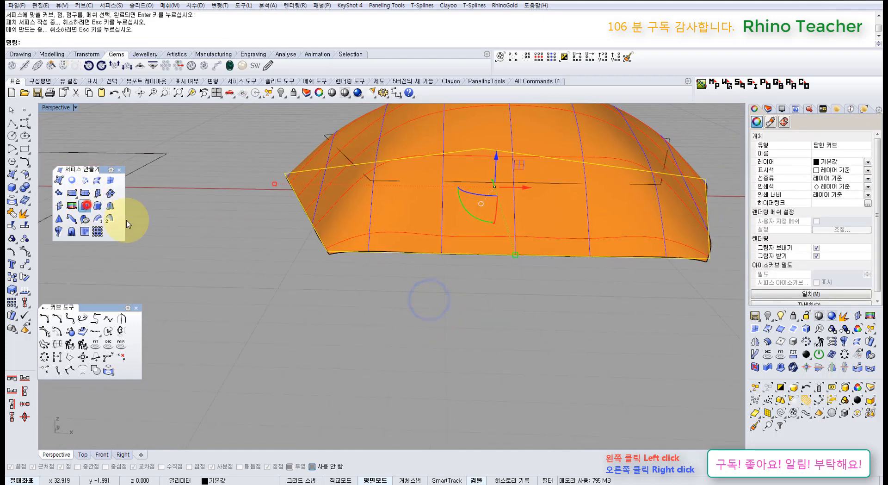
left_click(87, 205)
left_click(395, 331)
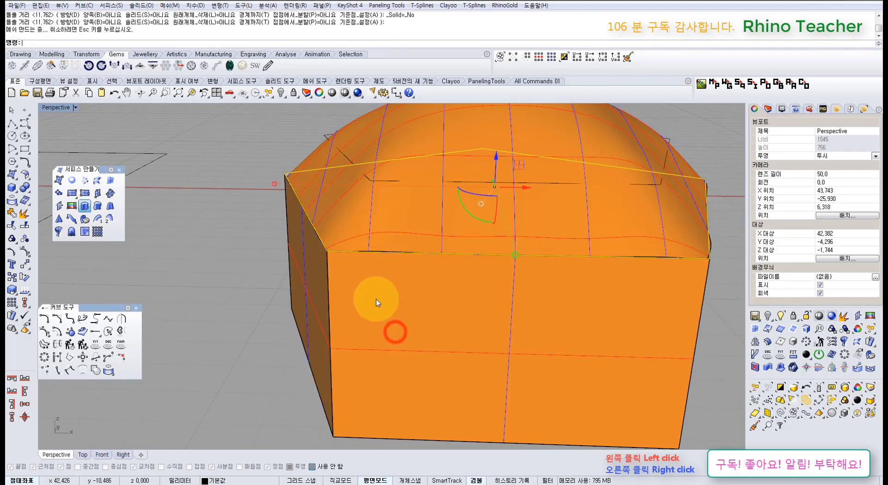
right_click_drag(376, 299, 359, 191)
Delete both pentagon curves, keeping the domed patch and the extruded wall
key("Escape")
scroll(393, 247, "down", 4)
right_click_drag(353, 188, 340, 227, "shift")
left_click_drag(260, 162, 614, 318)
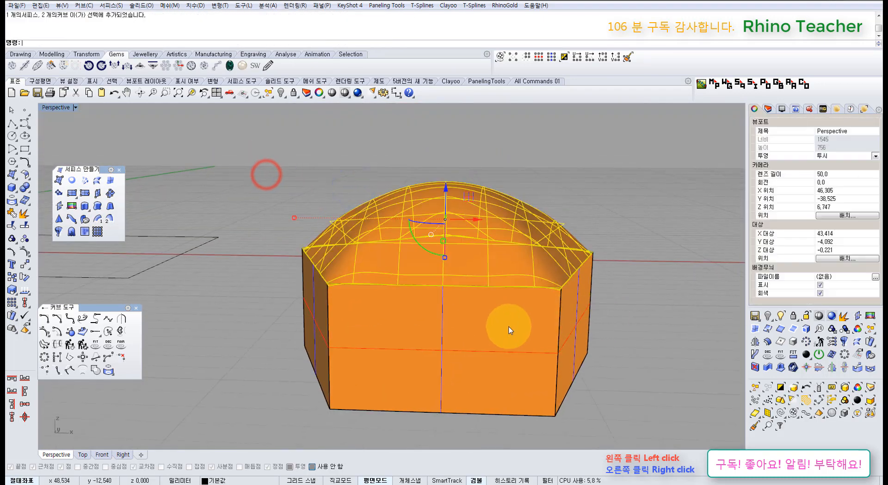
left_click(511, 269, "ctrl")
key("Delete")
Try to join the domed patch to the extruded pentagon wall
left_click(460, 262)
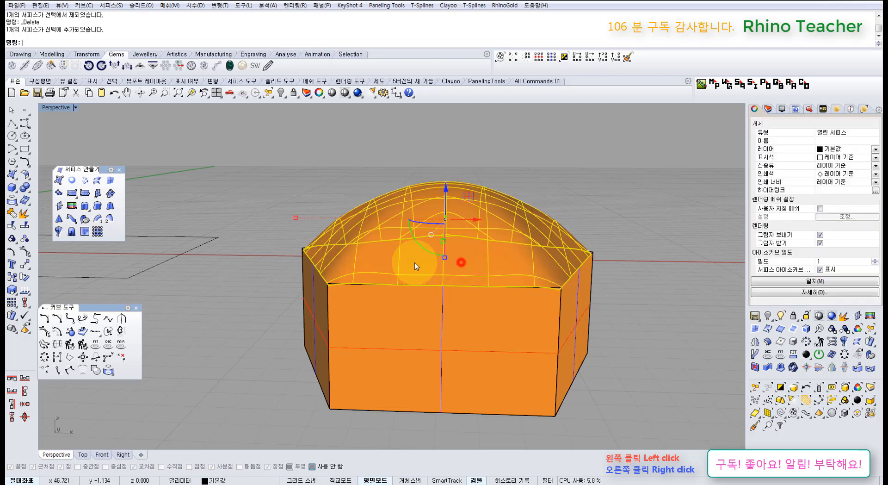
right_click_drag(362, 264, 357, 325)
scroll(357, 327, "up", 5)
left_click(357, 331, "shift")
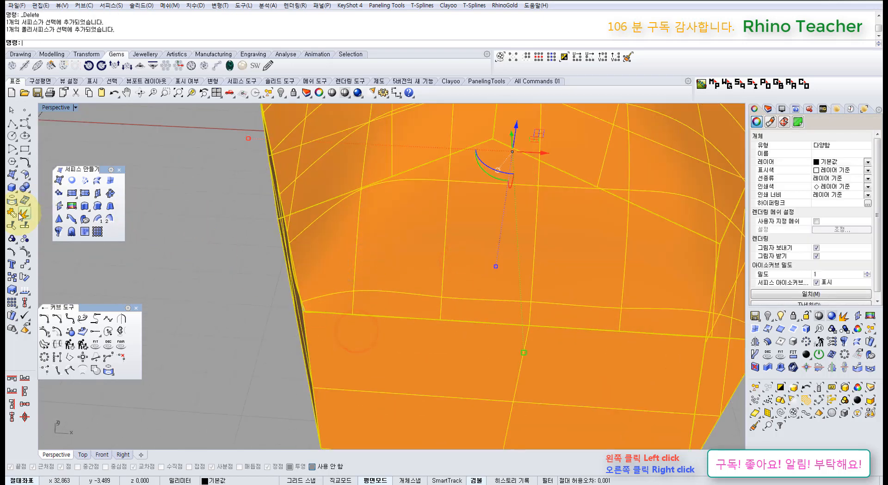
left_click(198, 251)
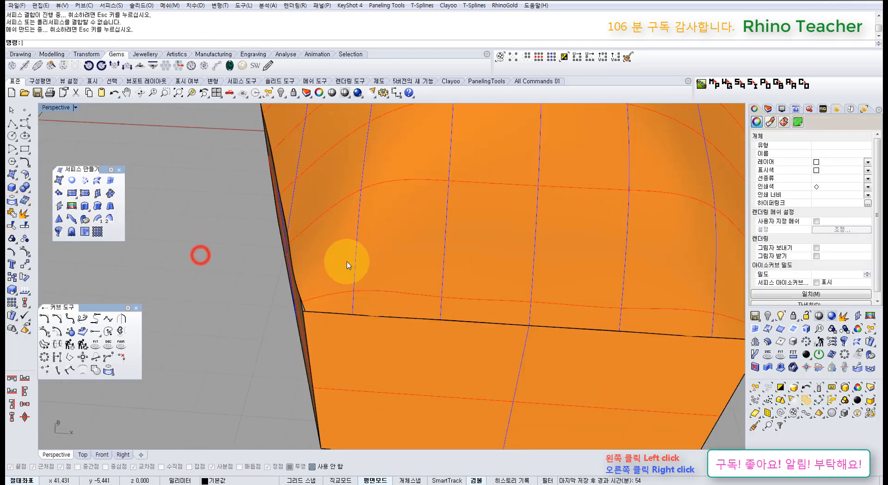
Examine the seam between the domed patch and the extruded wall near a pentagon corner
left_click(347, 262)
right_click_drag(305, 304, 437, 228)
left_click(607, 160)
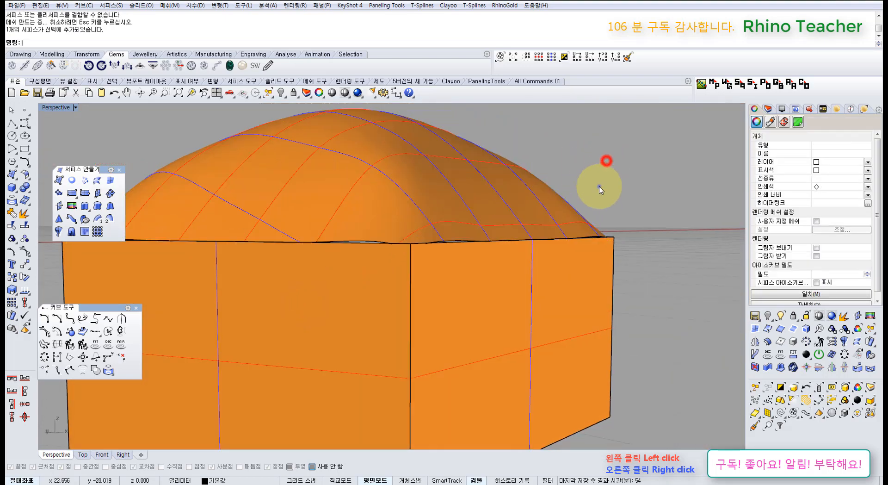
Set the document's absolute tolerance to 1 in the model's unit settings
mouse_move(600, 187)
right_mouse_down()
mouse_move(468, 183)
mouse_move(337, 249)
mouse_move(254, 273)
mouse_move(277, 268)
right_mouse_up()
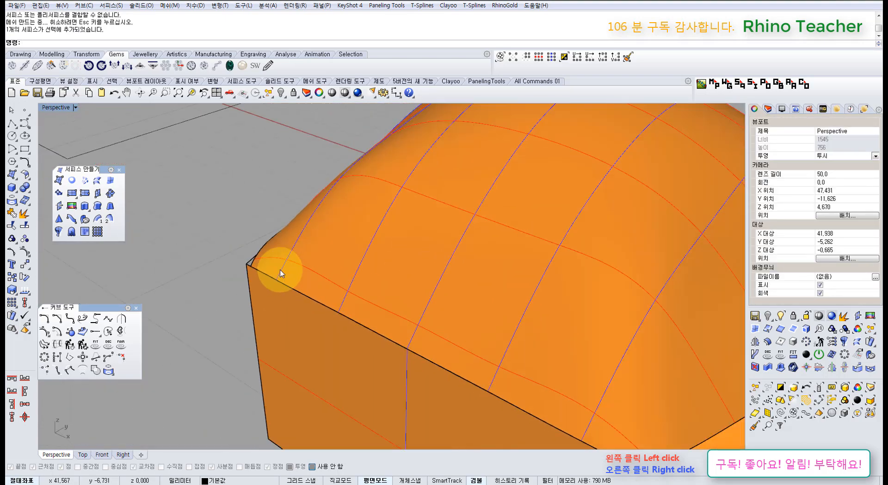
mouse_move(343, 280)
right_mouse_down()
mouse_move(263, 297)
mouse_move(319, 280)
mouse_move(371, 223)
right_mouse_up()
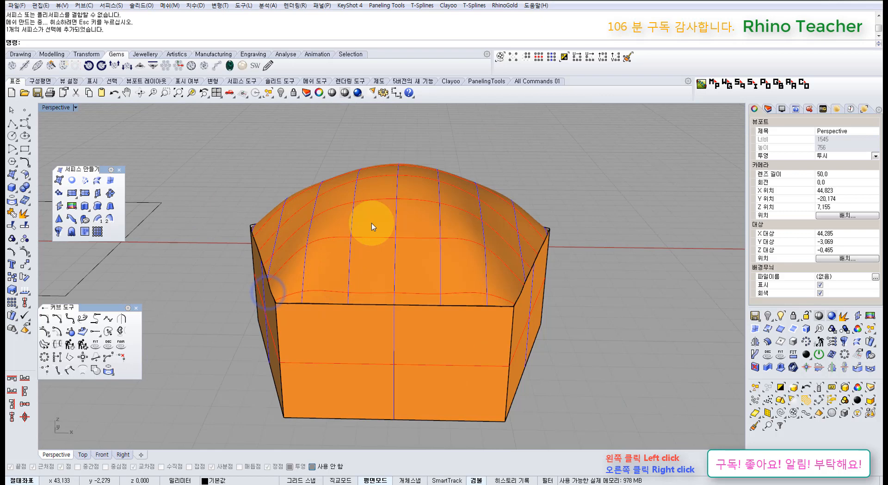
left_click(385, 96)
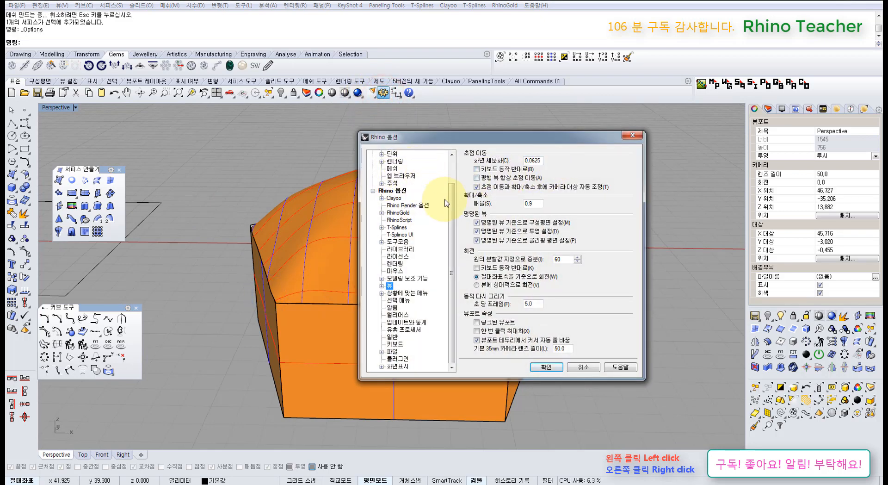
scroll(446, 203, "up", 1)
left_click(392, 174)
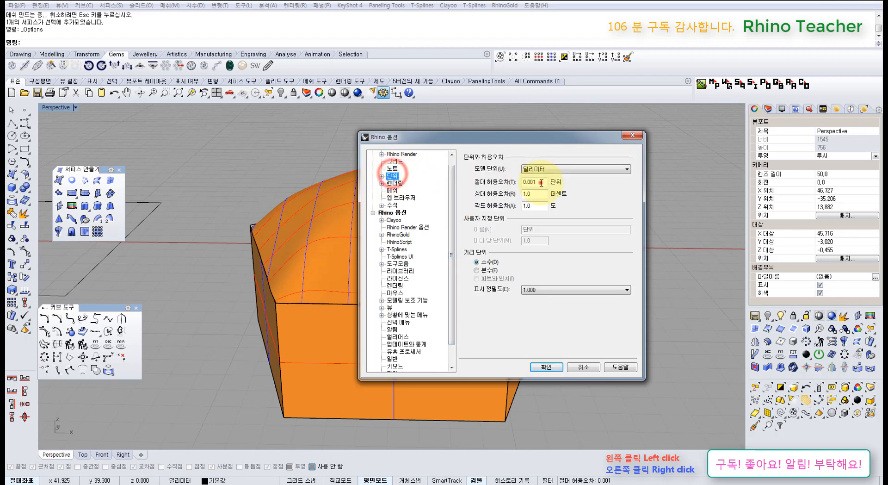
left_click(548, 369)
left_click(592, 334)
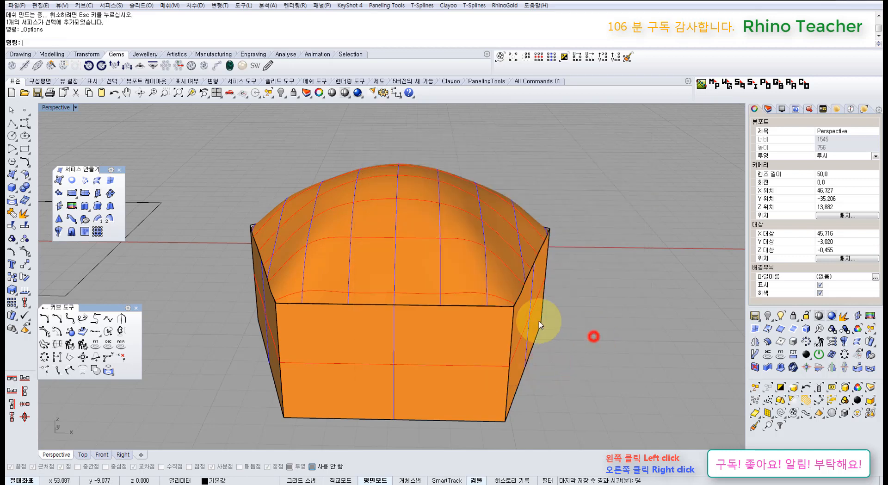
Join the domed patch to the extruded pentagon wall and inspect the seam along its edges
left_click(435, 285)
left_click(434, 332, "shift")
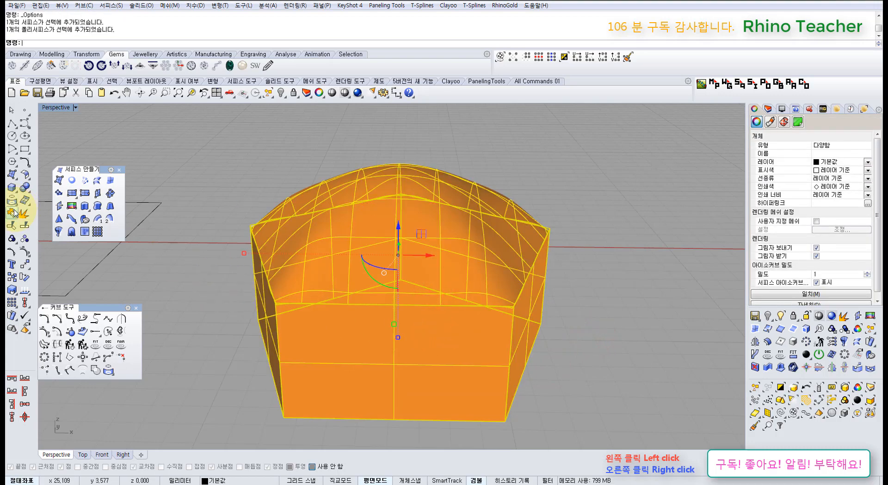
left_click(12, 212)
left_click(221, 302)
right_click_drag(260, 288, 229, 304)
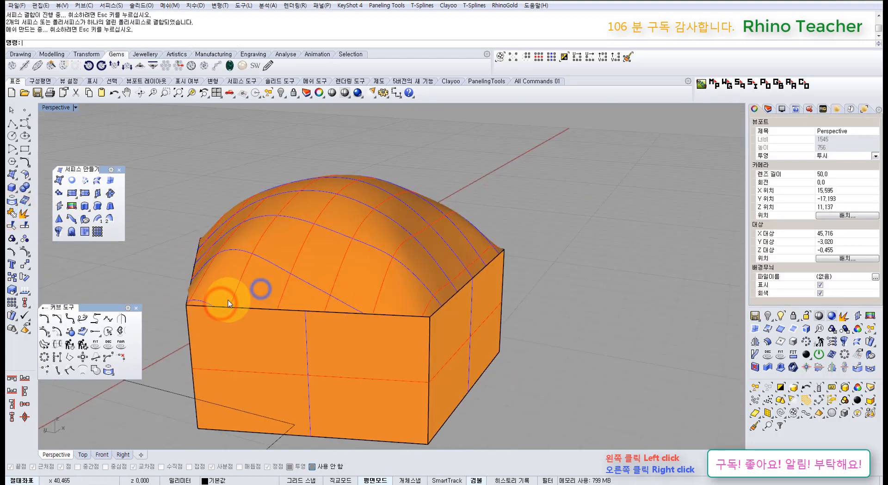
scroll(229, 299, "up", 6)
right_click_drag(171, 278, 278, 257)
scroll(370, 237, "down", 5)
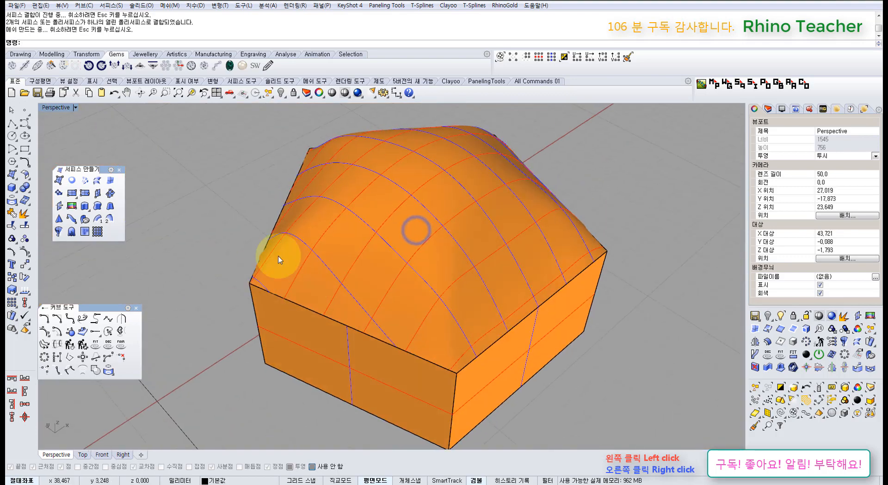
Set the document's absolute tolerance back to 0.001 millimetres
left_click(384, 93)
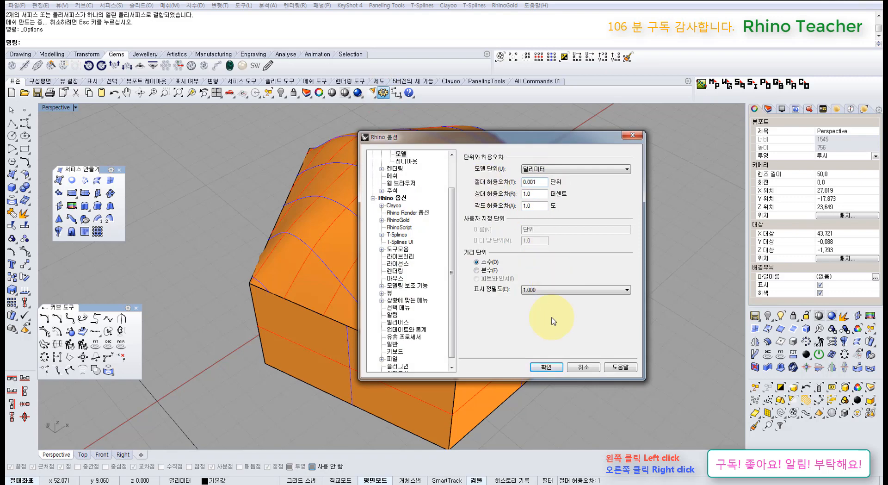
left_click(545, 367)
Cap the open underside of the joined dome-and-wall polysurface
left_click(539, 334)
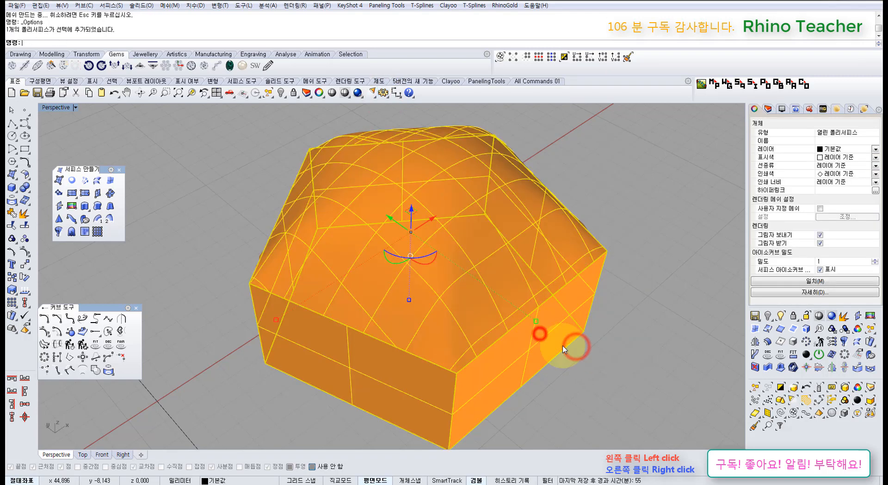
right_click_drag(531, 308, 366, 285)
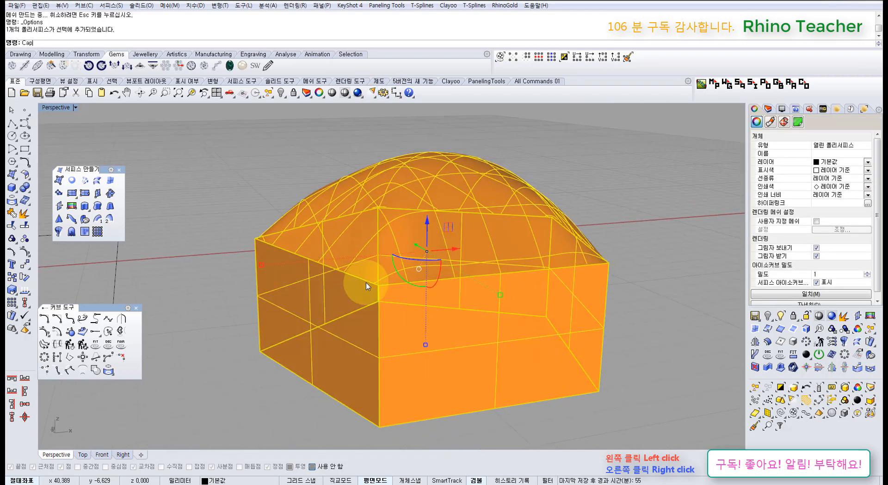
key("Return")
Check the capped pentagon object's type in its properties and examine it from several sides
left_click(655, 296)
right_click_drag(605, 331, 548, 309)
left_click(517, 308)
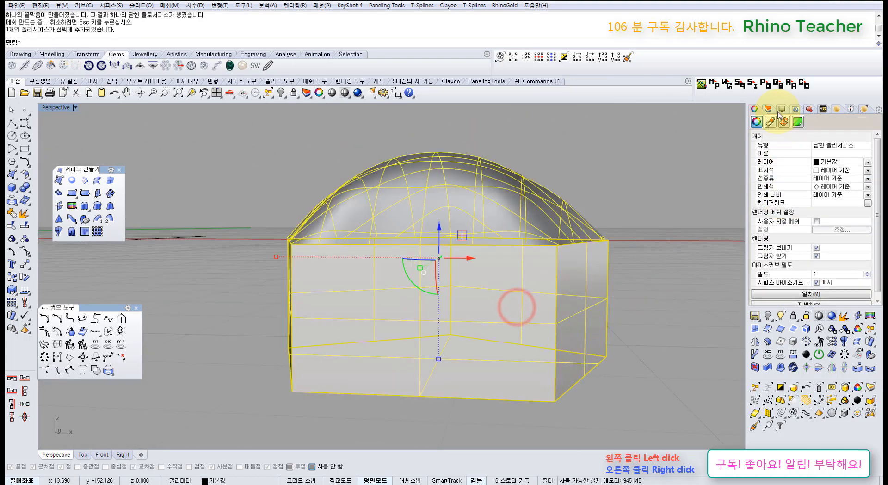
left_click(596, 212)
right_click_drag(606, 185, 290, 257)
right_click_drag(311, 287, 411, 284)
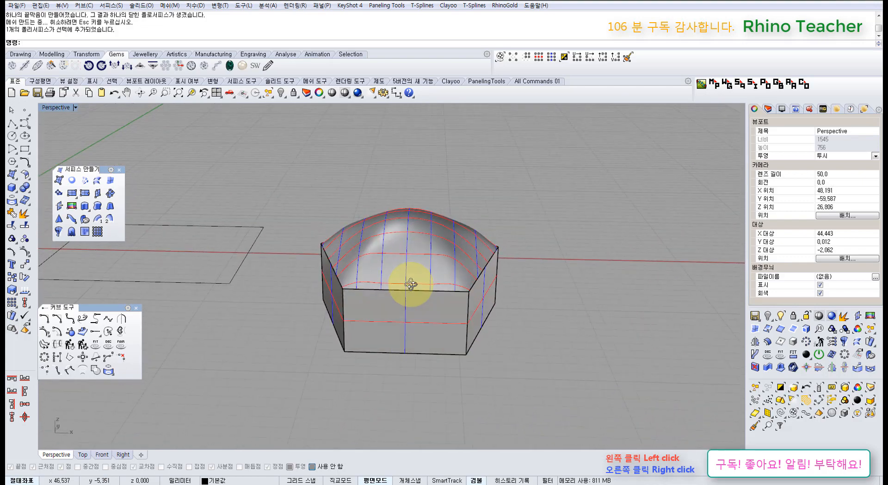
scroll(399, 261, "up", 2)
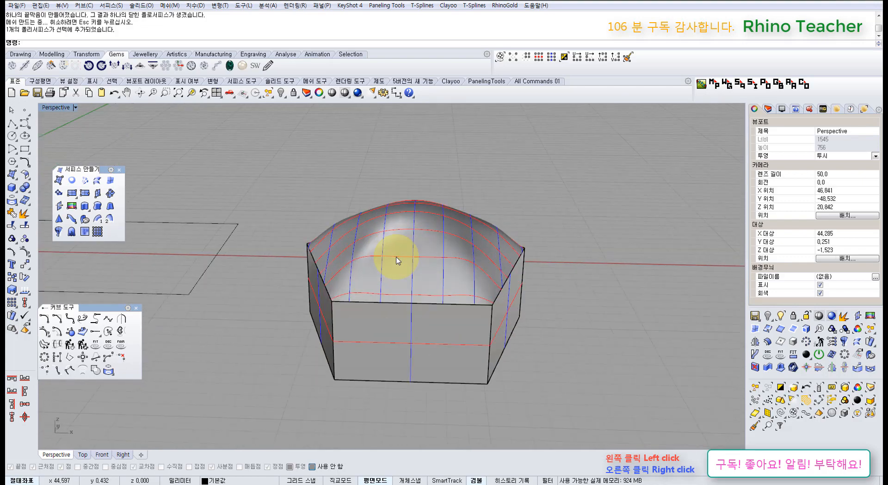
Undo the operations on the pentagon model back through the extrusion and the patch, to the two pentagon curves
right_click_drag(357, 311, 379, 290)
key("ctrl+z")
key("ctrl+z")
key("ctrl+z")
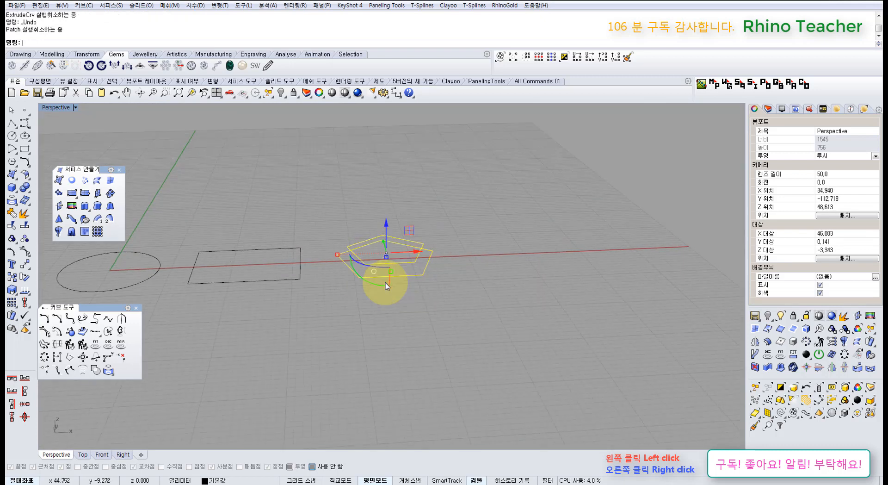
Patch the two pentagon curves with 10 U spans, 10 V spans, sample spacing 1 and stiffness 1
scroll(349, 263, "up", 3)
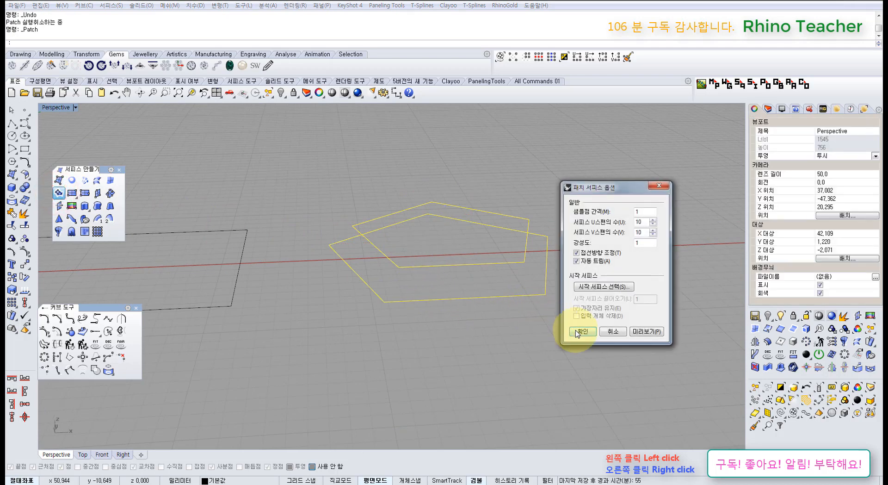
left_click(582, 331)
scroll(407, 307, "up", 5)
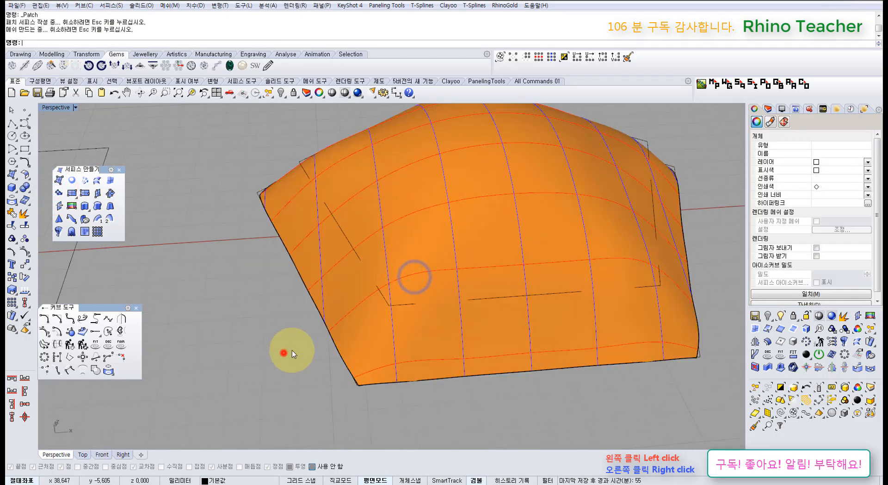
Turn on the pentagon patch's control points to examine their layout, and delete the patch
left_click(391, 342)
right_click_drag(391, 343, 384, 314)
key("F10")
scroll(385, 314, "down", 5)
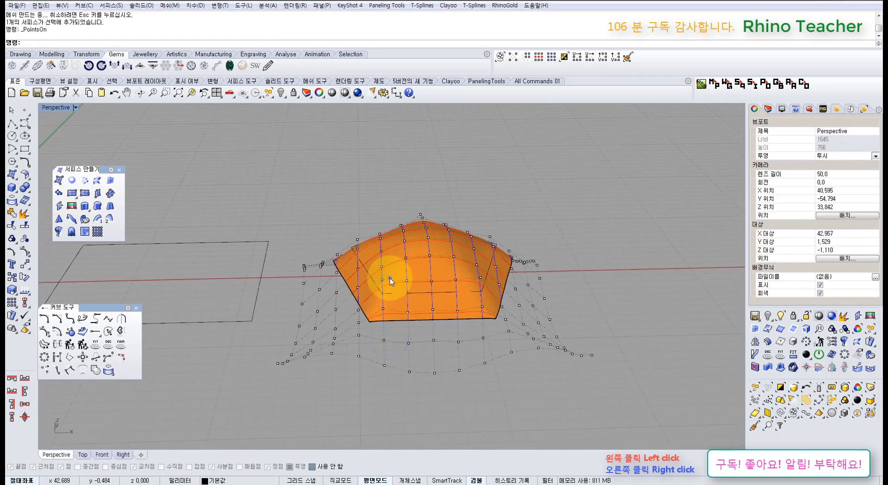
right_click_drag(390, 281, 399, 325)
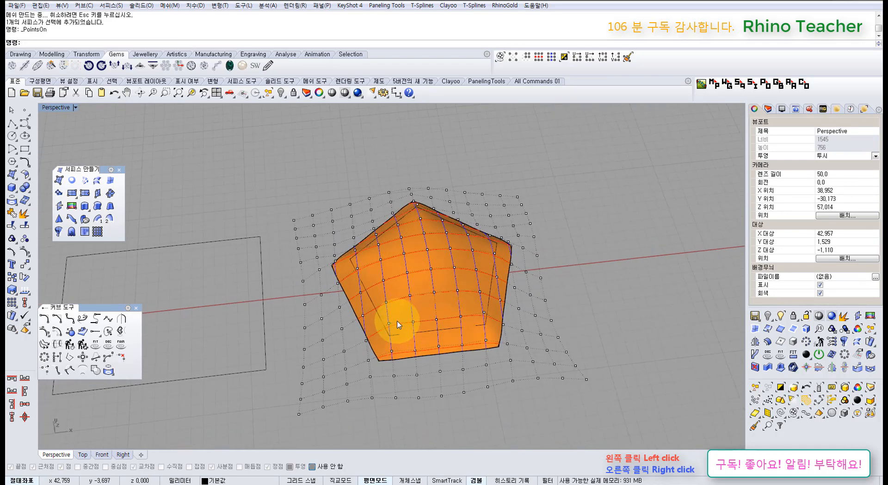
mouse_move(411, 297)
right_mouse_down()
mouse_move(407, 305)
mouse_move(401, 289)
right_mouse_up()
key("Delete")
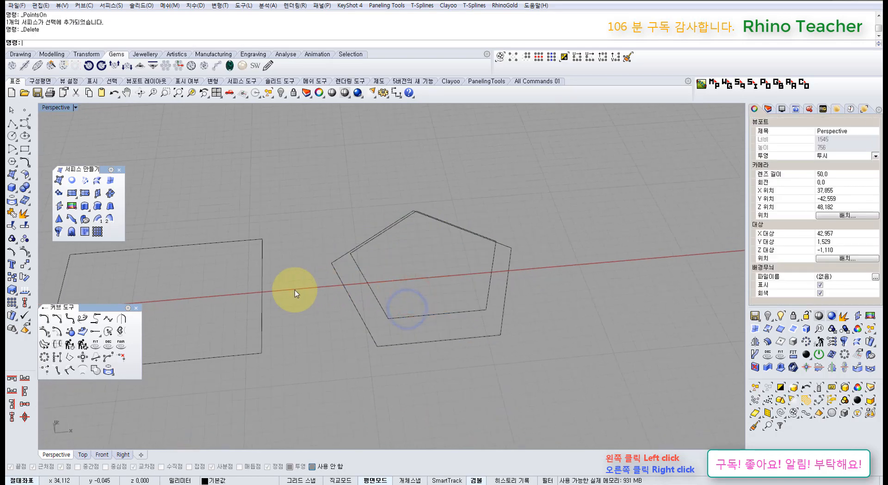
Build a flat four-sided surface from corner points in the Top view, large enough to surround the circle
right_click_drag(290, 301, 358, 284, "shift")
scroll(219, 275, "down", 6)
right_click_drag(232, 291, 427, 293, "shift")
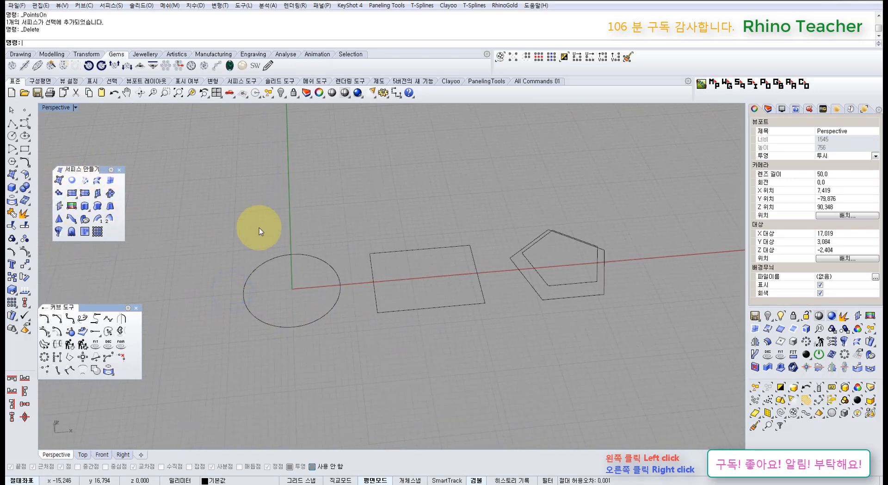
right_click_drag(268, 226, 256, 274)
key("ctrl+F1")
scroll(282, 272, "down", 6)
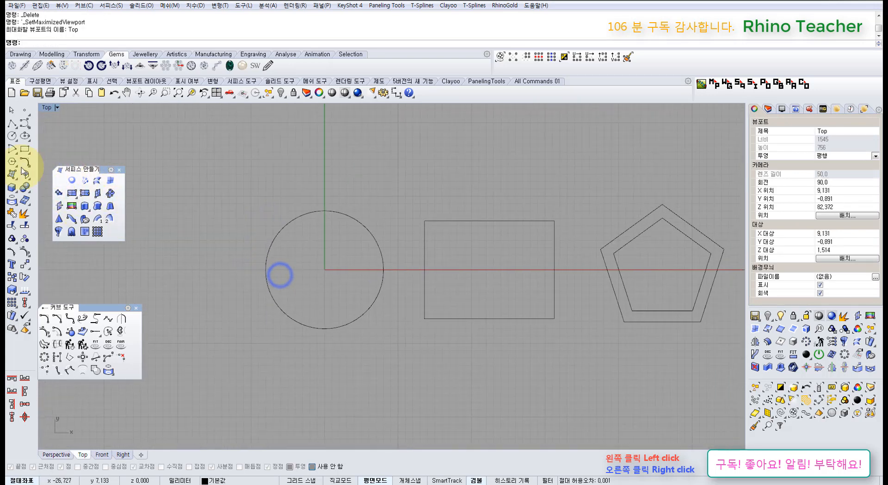
left_click(12, 175)
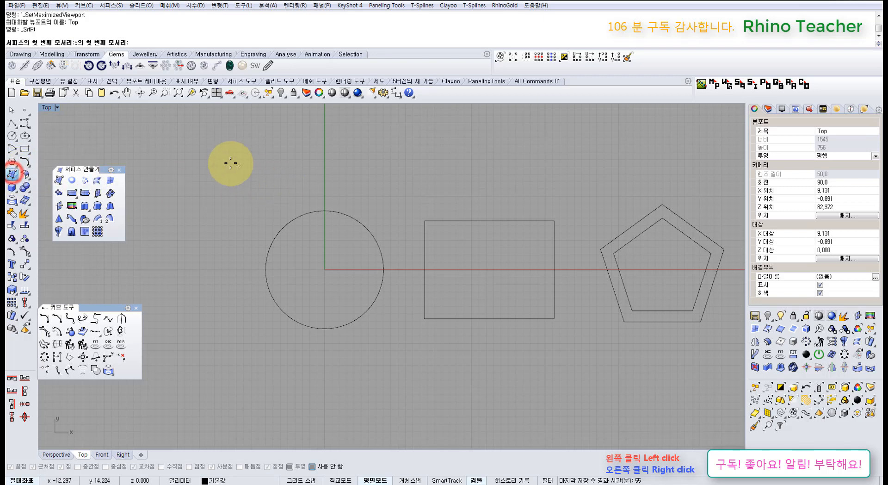
left_click(226, 156)
left_click(224, 381)
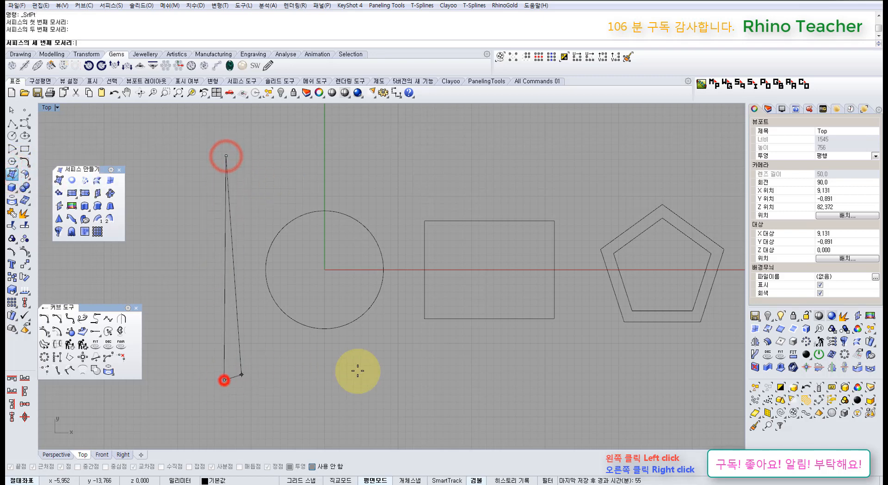
left_click(417, 167)
key("ctrl+F4")
mouse_move(339, 261)
right_mouse_down()
mouse_move(319, 180)
mouse_move(284, 278)
right_mouse_up()
scroll(368, 270, "down", 3)
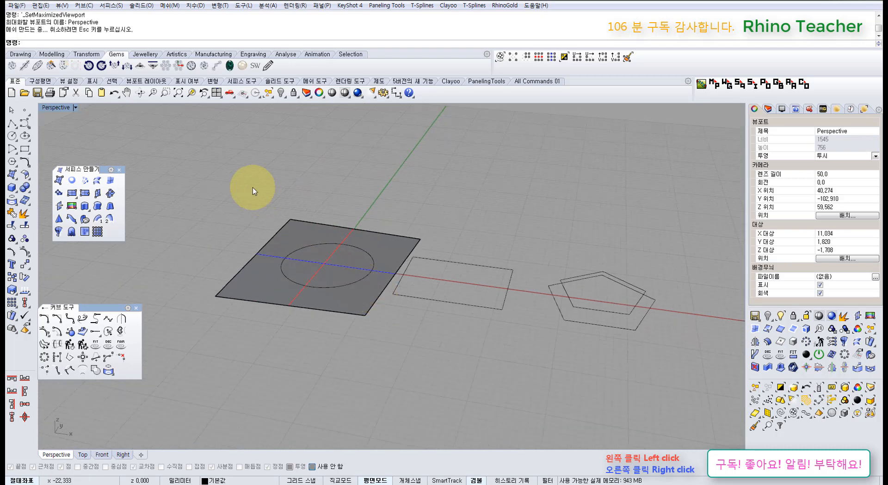
Delete the circle and move the two pentagon curves to its place in the middle of the flat surface
left_click_drag(382, 318, 382, 302)
key("Delete")
left_click_drag(614, 345, 575, 284)
left_click_drag(641, 311, 353, 280)
left_click(348, 363)
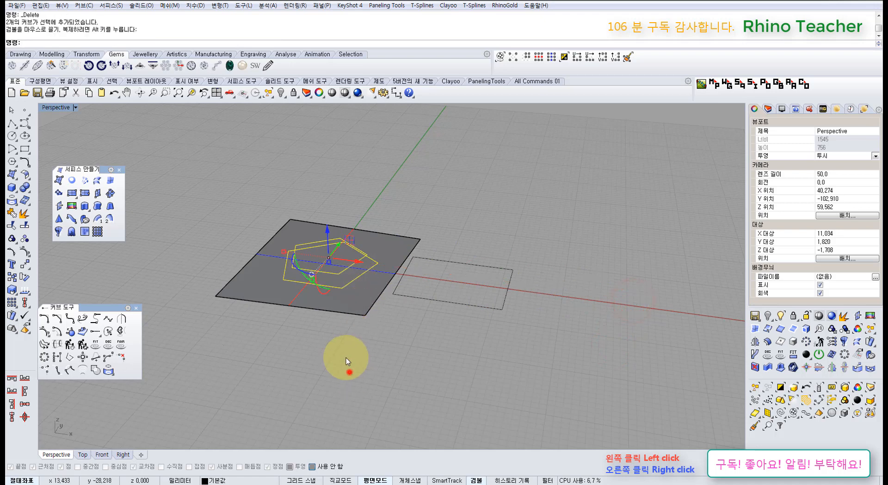
Patch the two pentagon curves using the flat surface as starting surface, with pull 1 and 10 spans in U and V
scroll(337, 267, "up", 2)
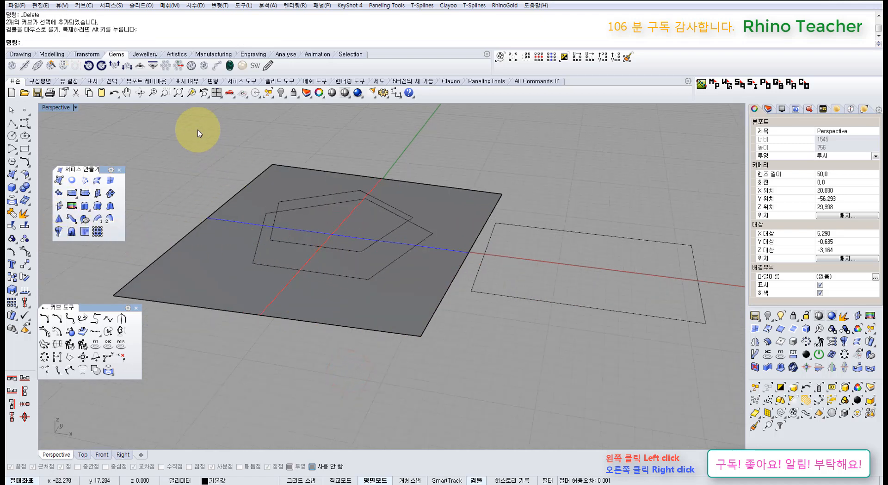
left_click_drag(202, 143, 451, 339)
left_click(59, 192)
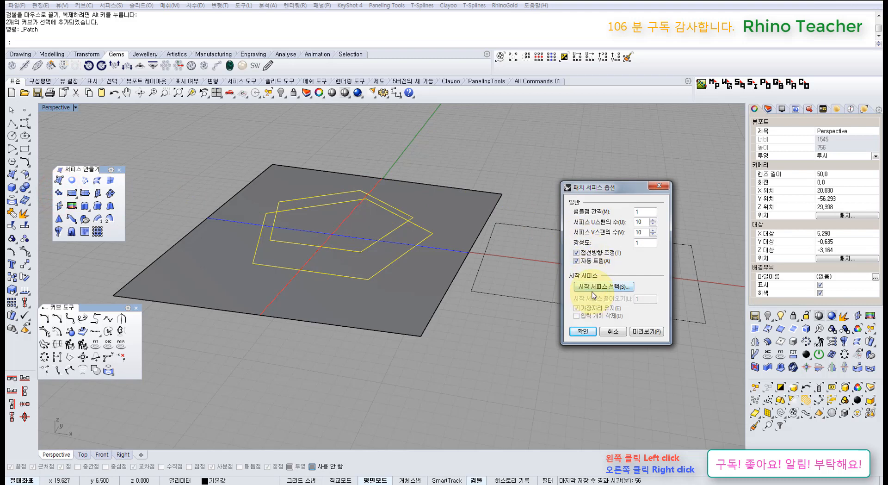
left_click(595, 287)
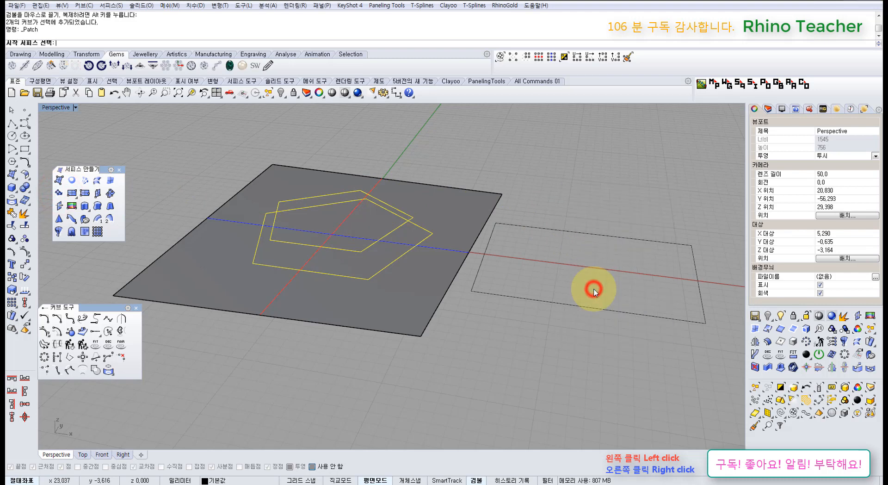
left_click(405, 301)
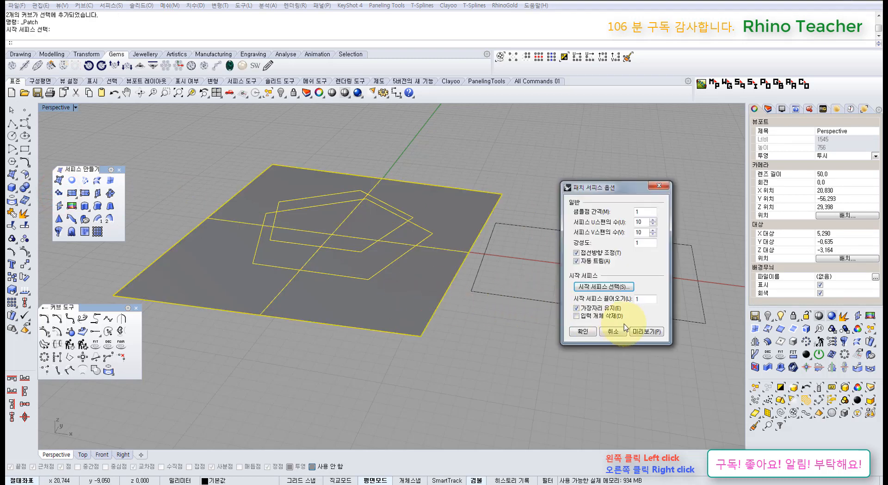
left_click(646, 331)
right_click_drag(406, 321, 442, 281)
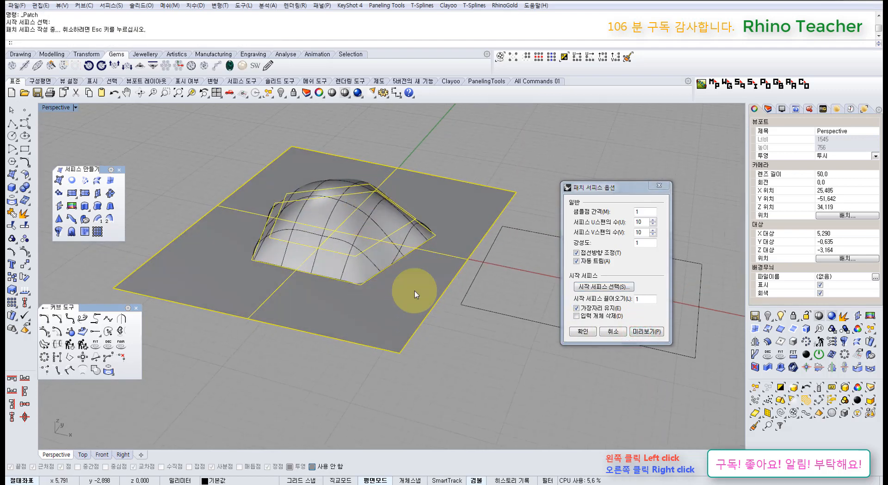
left_click(583, 332)
right_click_drag(385, 334, 376, 307)
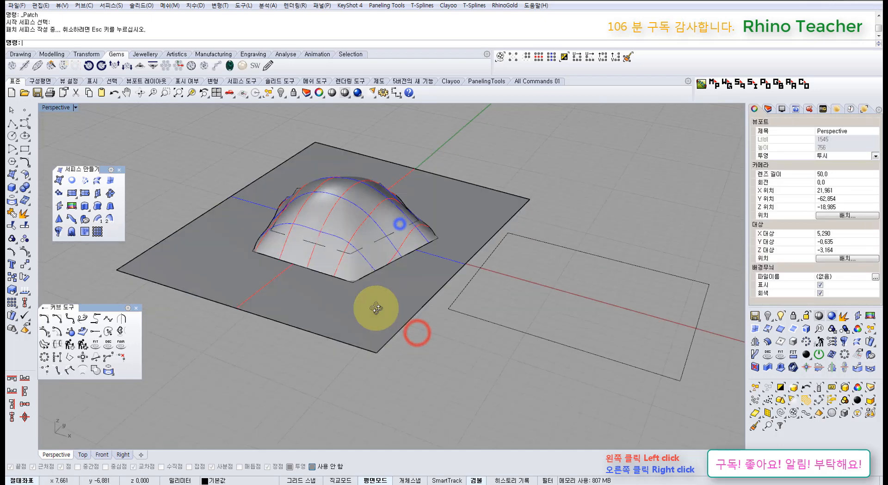
Undo the last patch and patch both pentagon curves again, using the flat surface as starting surface with deletion of the input enabled
key("ctrl+z")
right_click(378, 300)
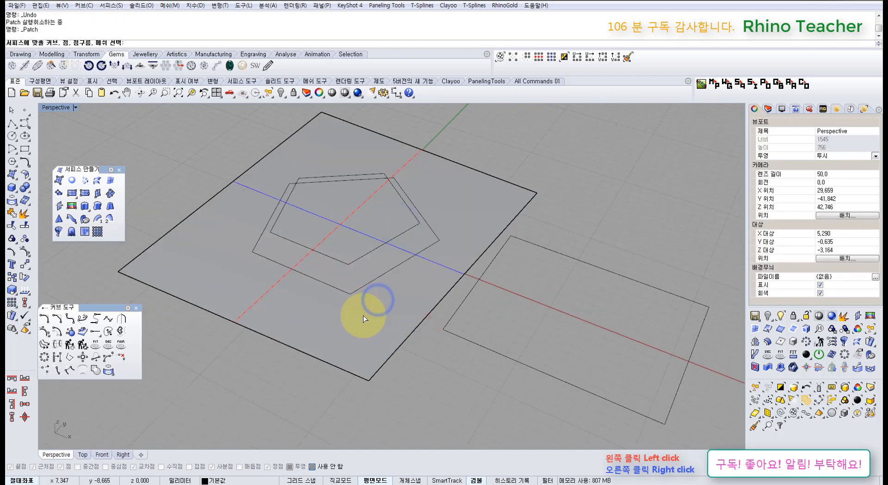
left_click(363, 288)
left_click(356, 253)
right_click(357, 258)
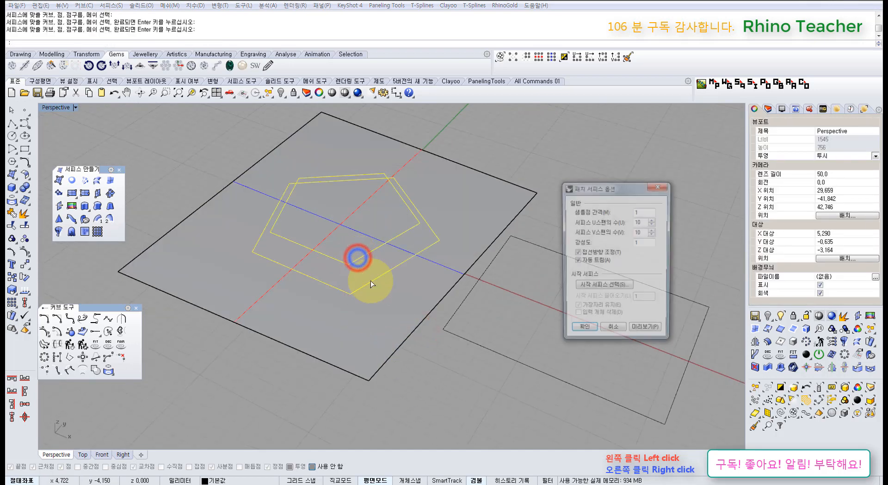
left_click(608, 287)
left_click(404, 307)
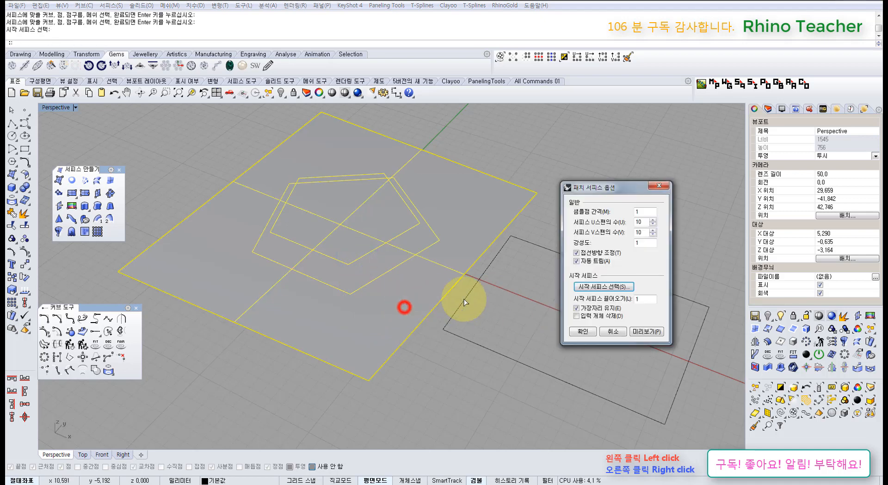
left_click(643, 331)
right_click_drag(456, 322, 347, 228)
left_click(582, 332)
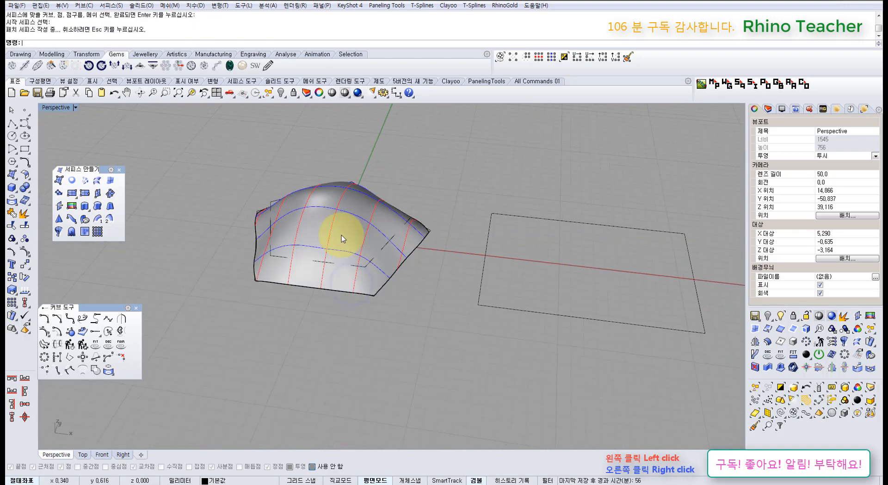
Delete the domed patch surface made from the pentagon curves
left_click(341, 235)
key("Delete")
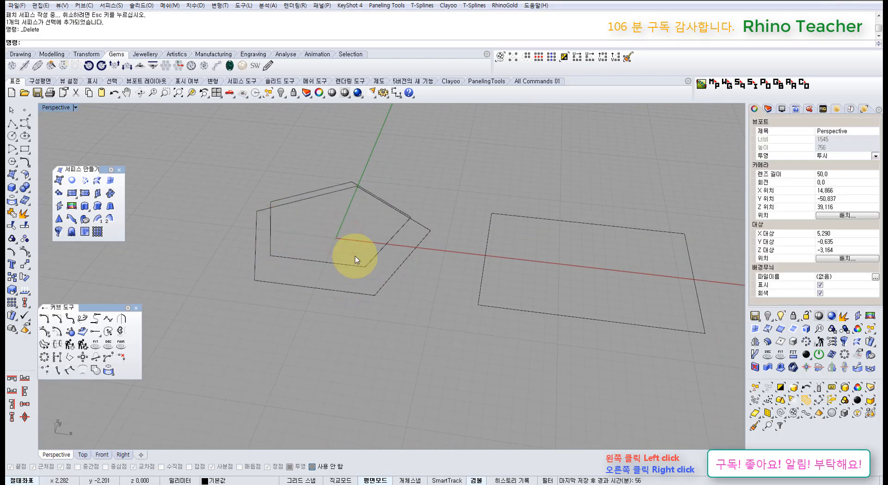
scroll(365, 268, "down", 5)
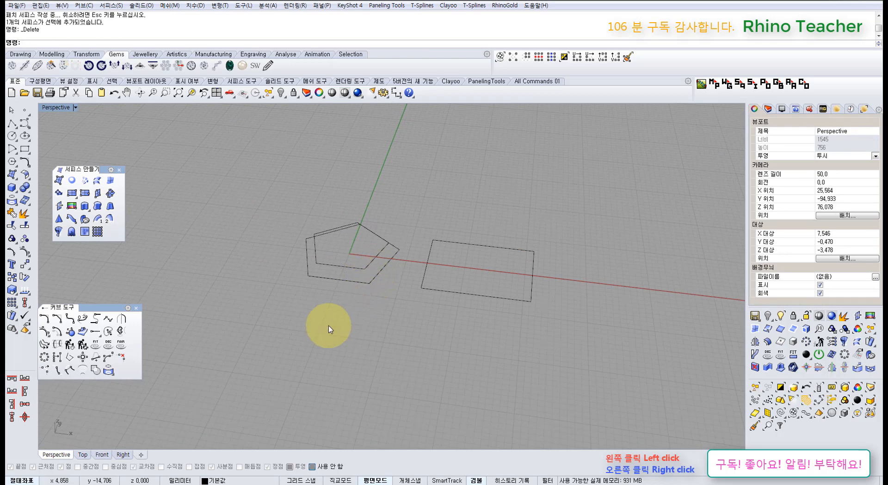
right_click_drag(329, 326, 351, 299)
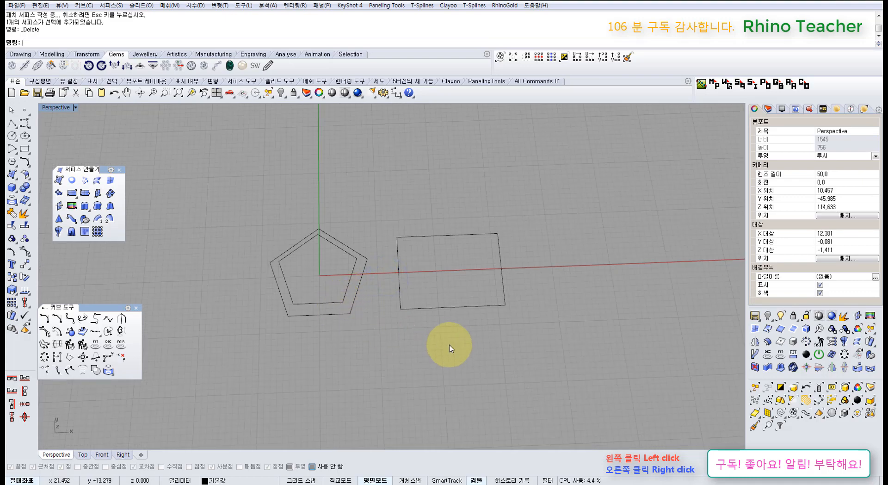
Undo the patch deletion, the patch and the move of the pentagon curves, and delete the flat surface
key("ctrl+z")
key("ctrl+z")
key("ctrl+z")
left_click(399, 369)
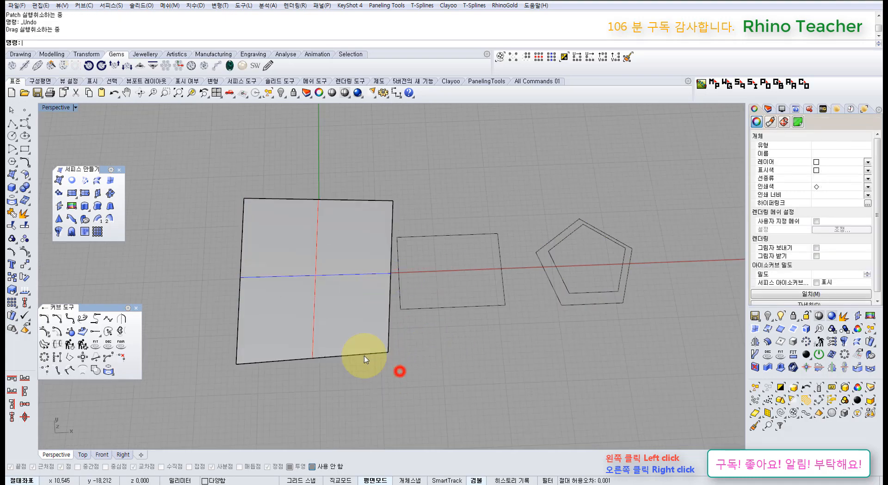
left_click(353, 327)
right_click_drag(377, 327, 379, 294)
key("Delete")
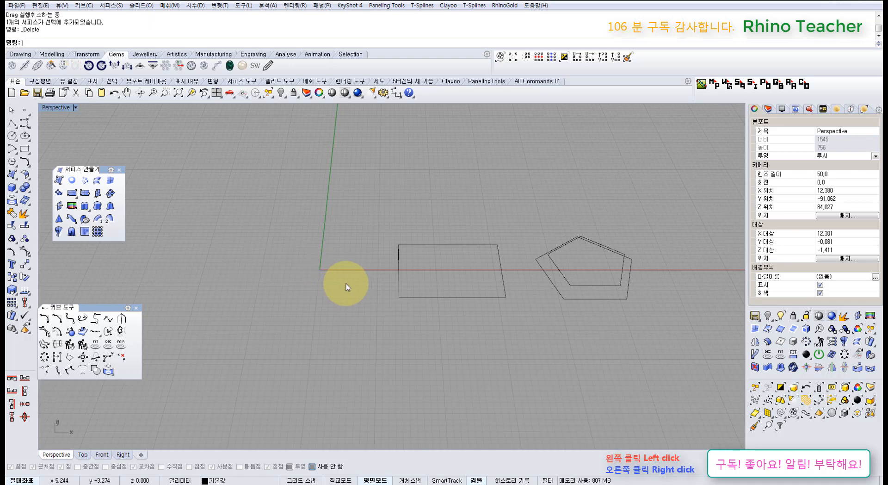
Try to extrude the rectangle to a point picked below it in the Perspective view, and undo that extrusion
scroll(396, 278, "down", 3)
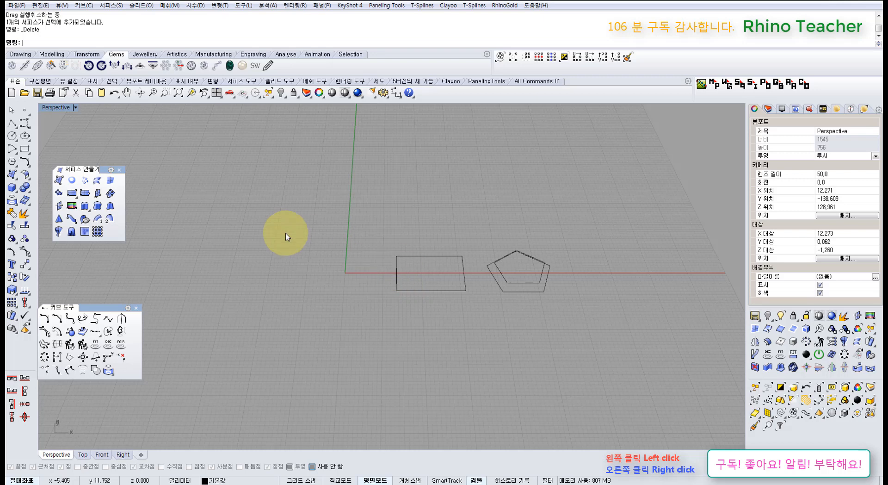
left_click(86, 207)
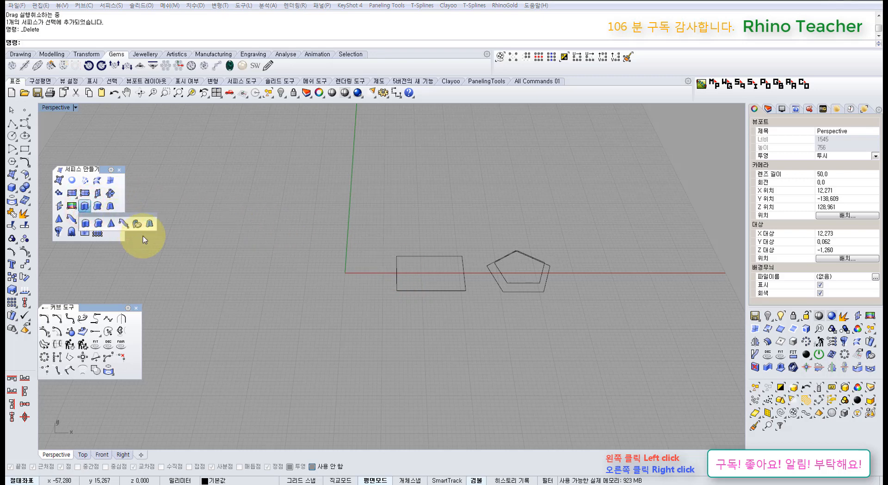
left_click(111, 224)
left_click(396, 291)
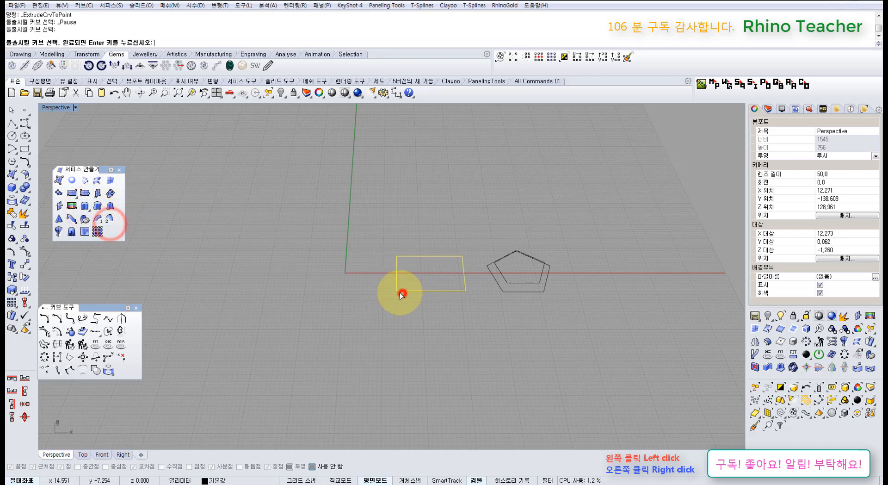
right_click_drag(422, 311, 423, 267)
right_click(424, 268)
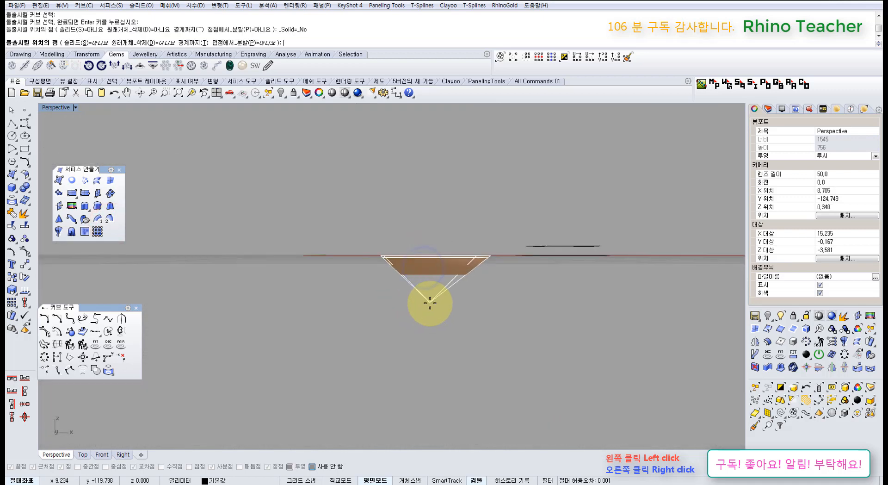
left_click(430, 305)
right_click_drag(471, 233, 426, 267)
key("ctrl+z")
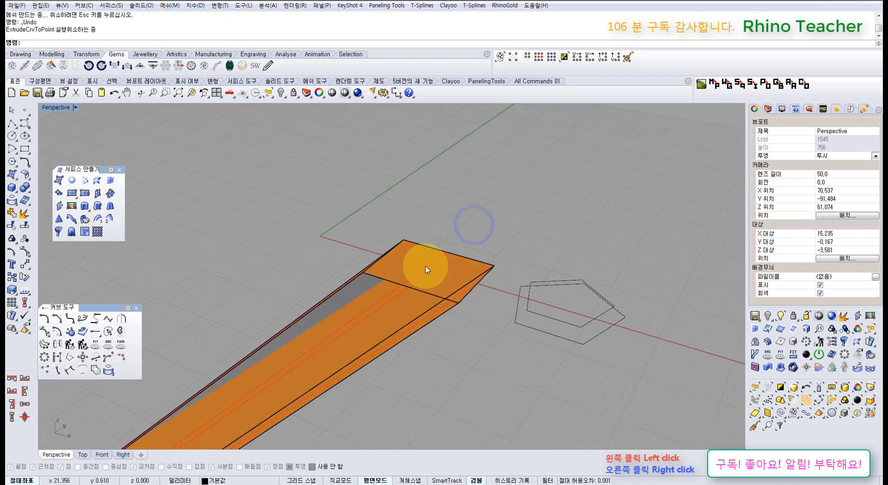
Extrude the rectangle to a point, placing the apex below it in the Front view
right_click(422, 286)
left_click(423, 291)
right_click(422, 291)
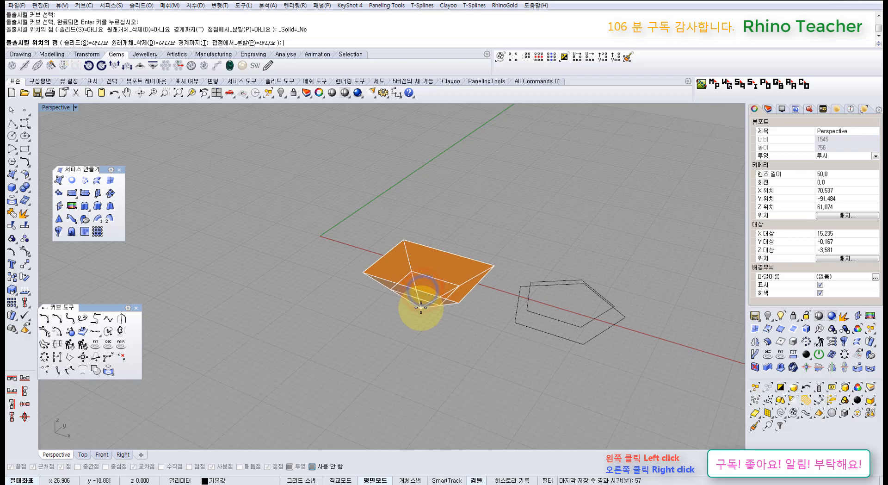
key("ctrl+F2")
right_click_drag(612, 345, 315, 297)
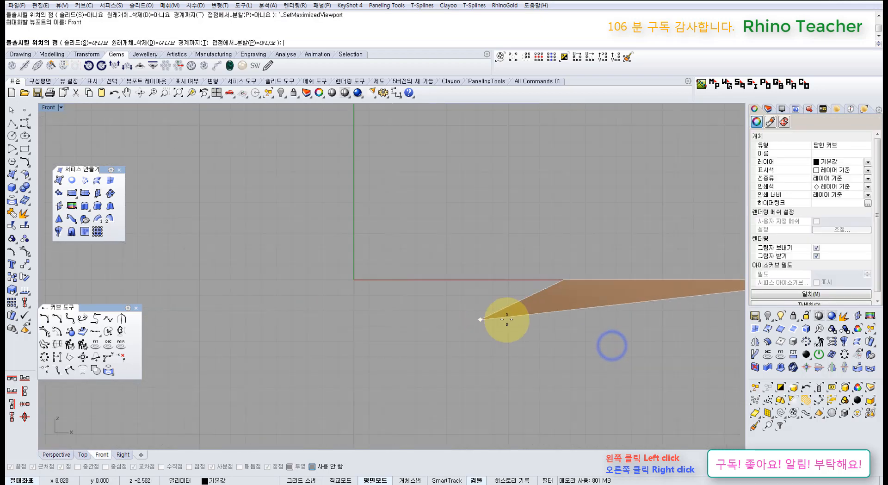
scroll(527, 322, "down", 6)
scroll(598, 327, "up", 8)
left_click(636, 327)
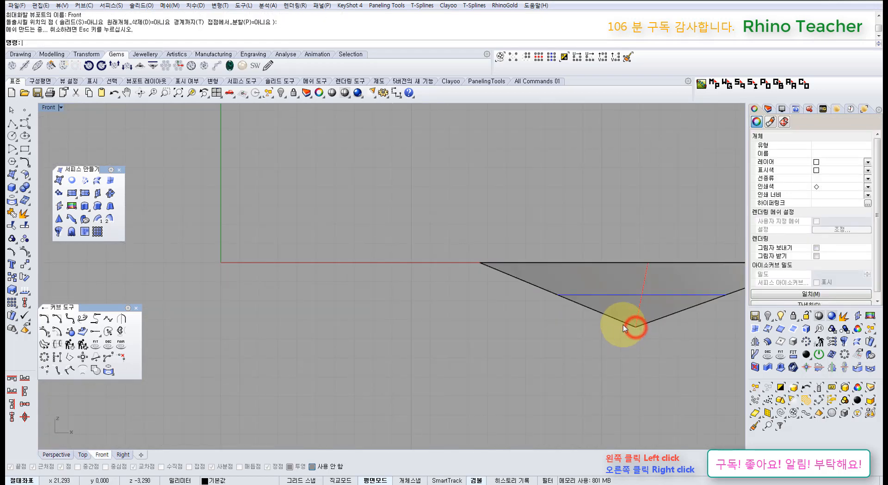
Examine the apex of the pyramid-shaped extrusion in the Perspective view and delete the extrusion
key("ctrl+F4")
right_click_drag(470, 262, 442, 276)
scroll(428, 307, "up", 7)
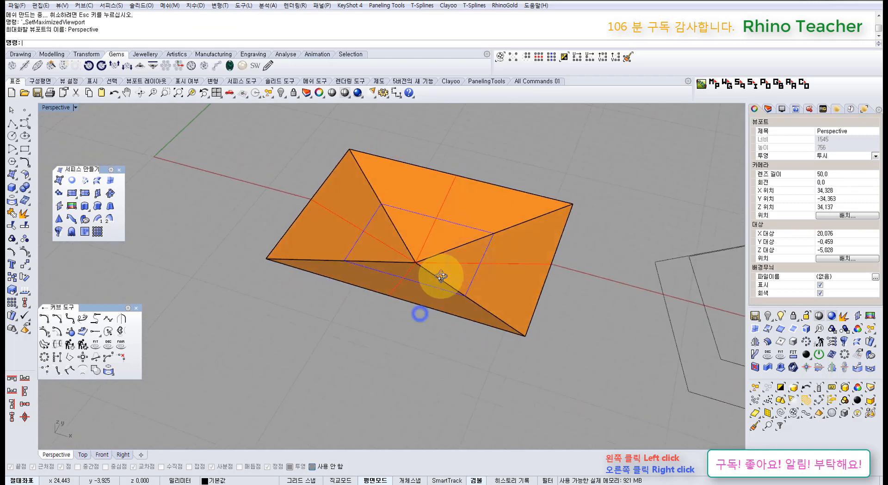
scroll(441, 276, "up", 5)
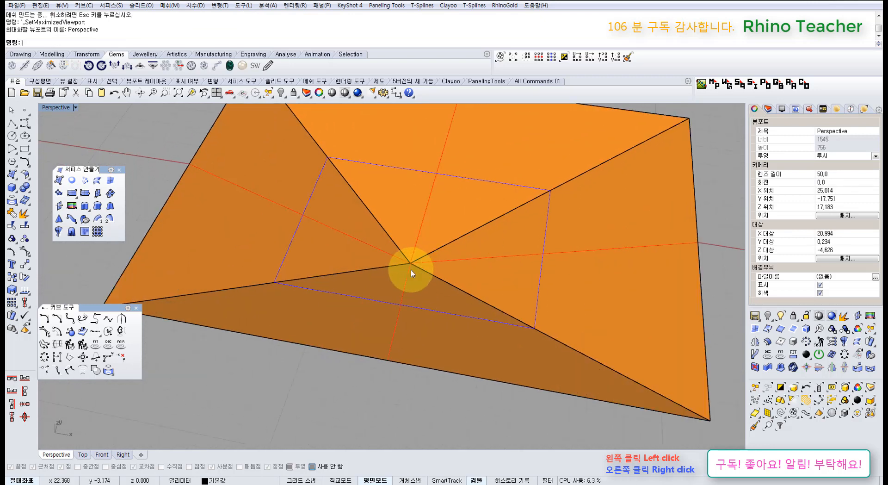
scroll(410, 269, "down", 6)
left_click(423, 294)
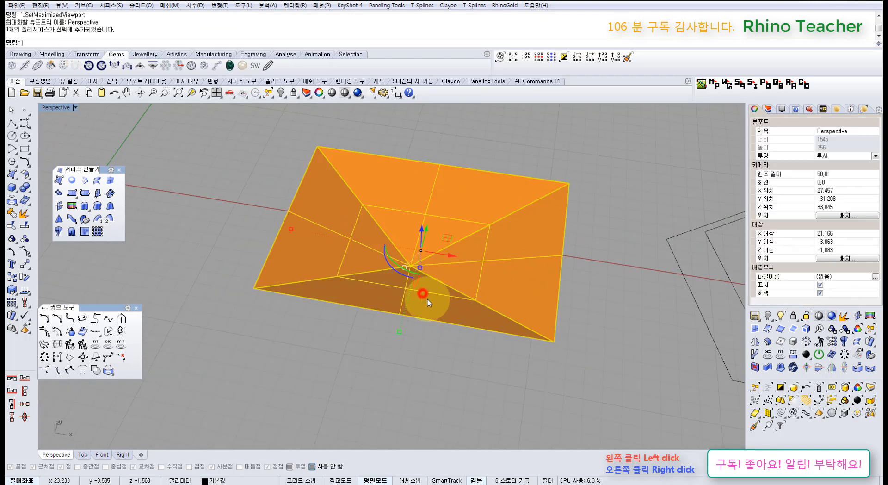
mouse_move(427, 299)
right_mouse_down()
mouse_move(440, 252)
mouse_move(407, 307)
mouse_move(416, 296)
mouse_move(438, 322)
mouse_move(464, 234)
mouse_move(430, 287)
mouse_move(490, 301)
mouse_move(482, 314)
mouse_move(535, 332)
right_mouse_up()
scroll(437, 316, "down", 6)
key("Delete")
Delete the two pentagon curves and the rectangle to empty the scene
scroll(434, 310, "down", 6)
left_click_drag(541, 330, 496, 257)
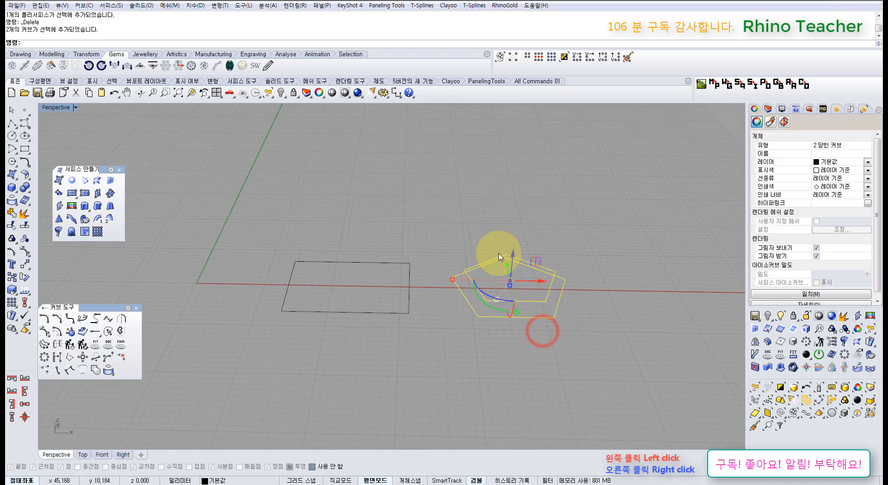
key("Delete")
left_click_drag(401, 242, 333, 324)
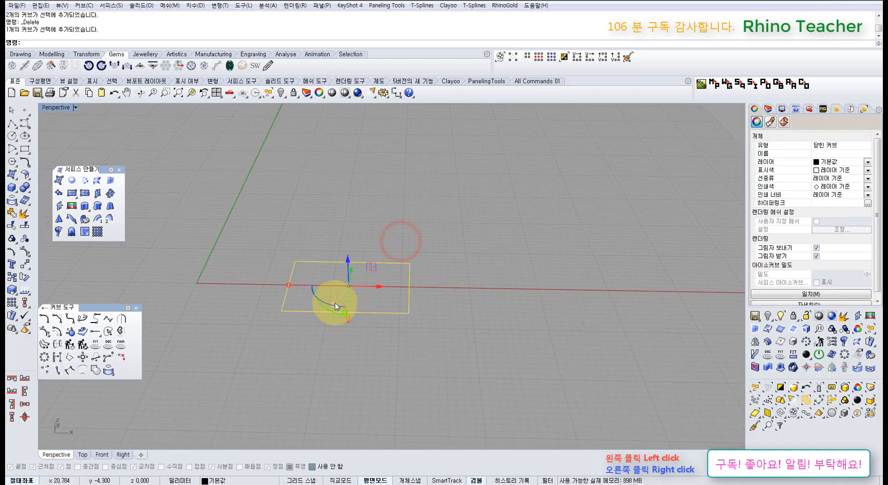
key("Delete")
right_click_drag(220, 288, 258, 273)
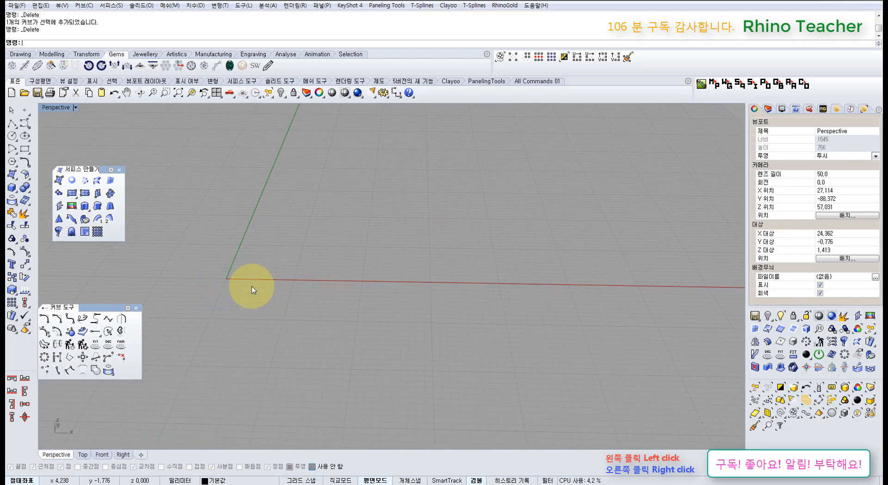
left_click(231, 288)
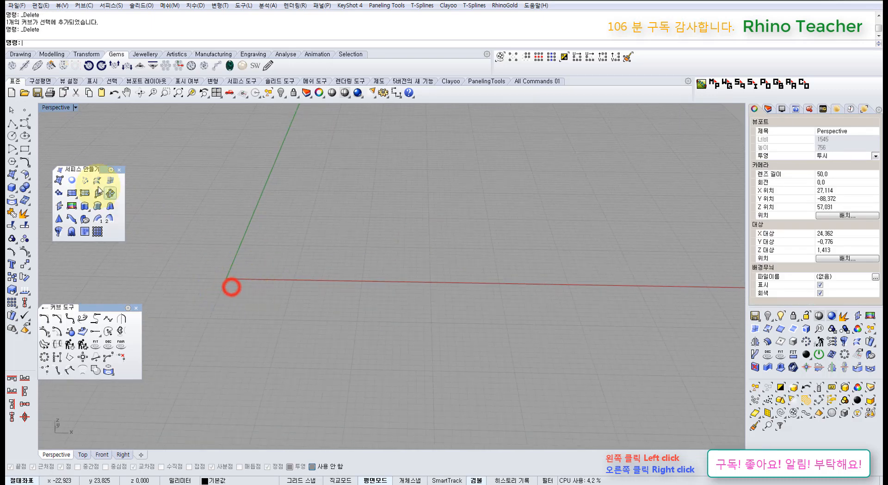
Detach the plane tools (평면) as a floating palette and close the curve tools palette
left_click(73, 194)
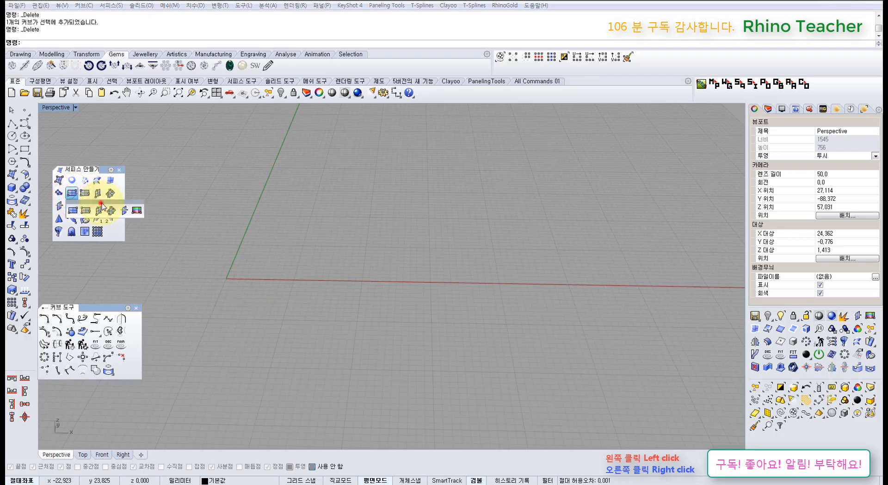
left_click_drag(102, 205, 159, 231)
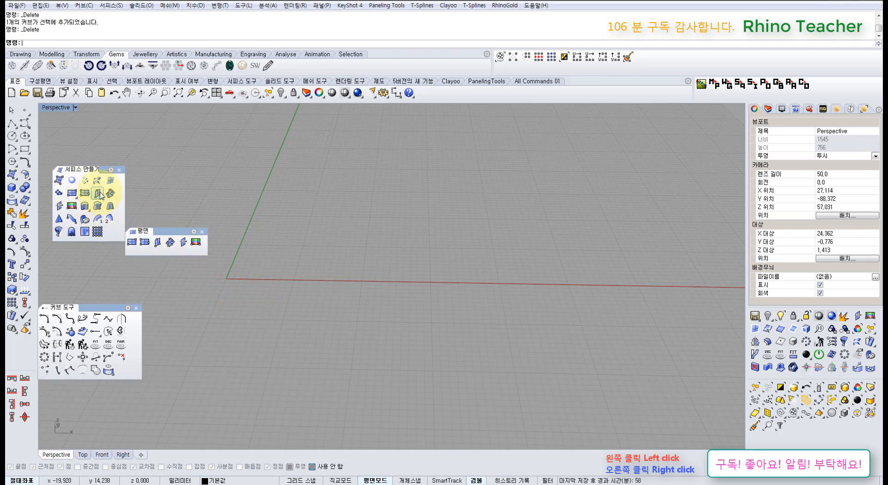
right_click_drag(290, 246, 257, 281)
left_click(136, 308)
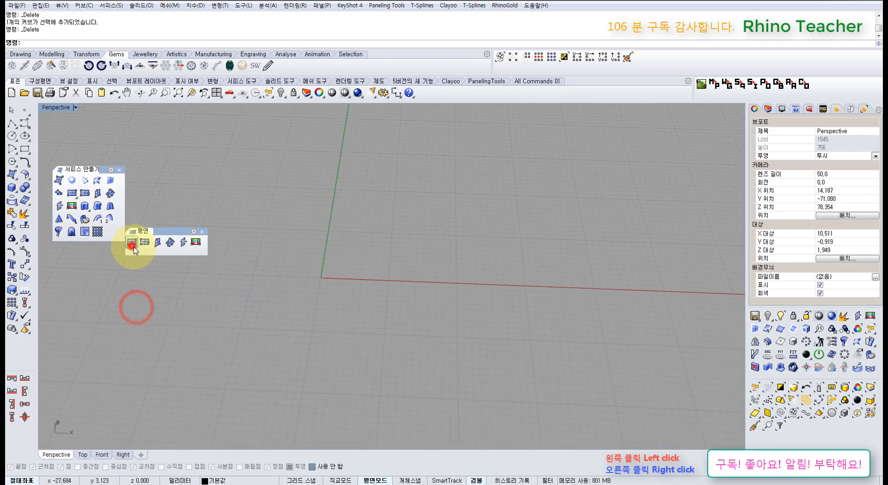
Create a rectangular plane around the origin from two opposite corners, and delete it
left_click(132, 246)
left_click(242, 338)
left_click(409, 243)
left_click(335, 296)
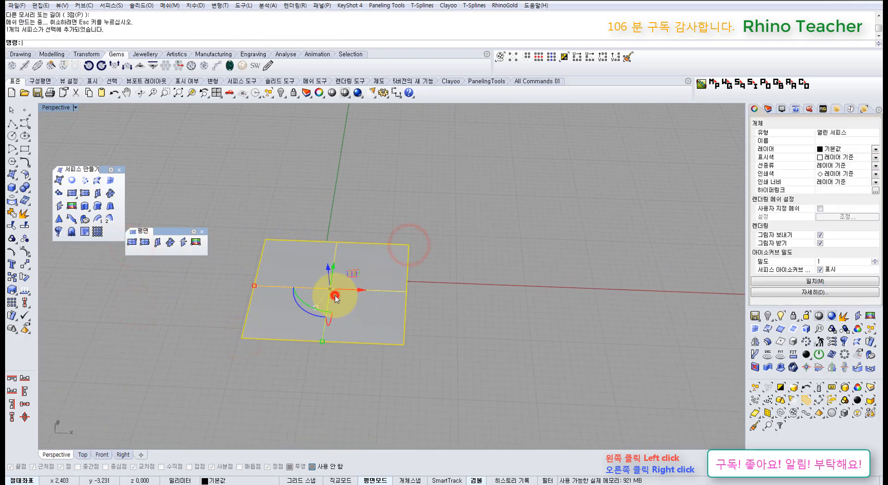
key("Delete")
Create a plane from three points, with its first edge starting beyond the X axis on the negative X side of the origin
left_click(144, 242)
left_click(286, 227)
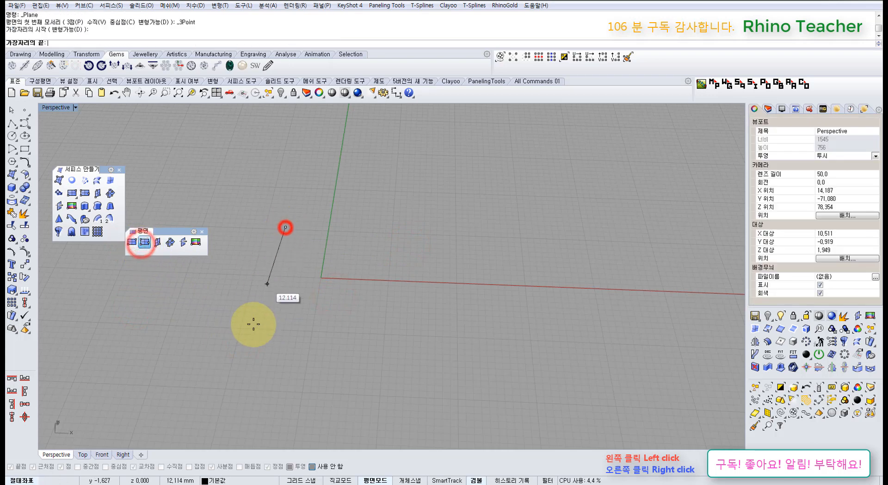
Complete a rectangular plane from three points near the origin in the Perspective view and delete it
left_click(253, 325)
left_click(468, 309)
left_click_drag(511, 343, 376, 284)
right_click_drag(357, 300, 353, 278)
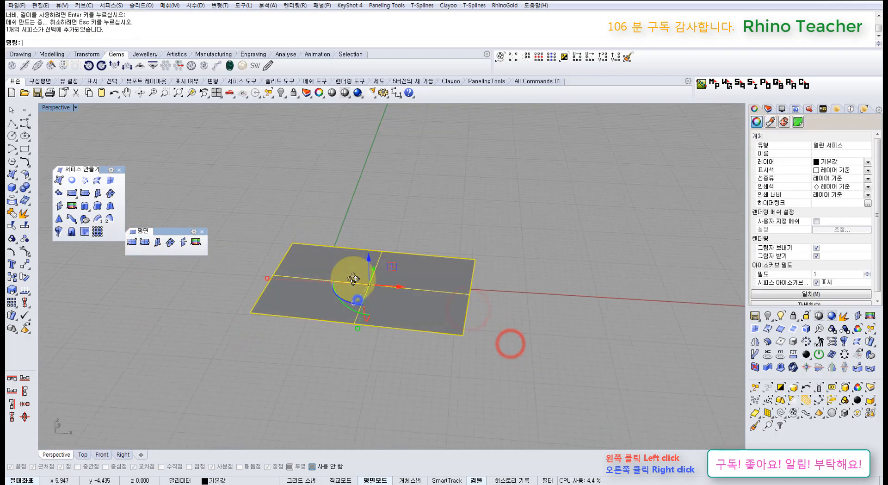
key("Delete")
Create a vertical plane from an edge drawn near the origin in the Perspective view and delete it
left_click(157, 242)
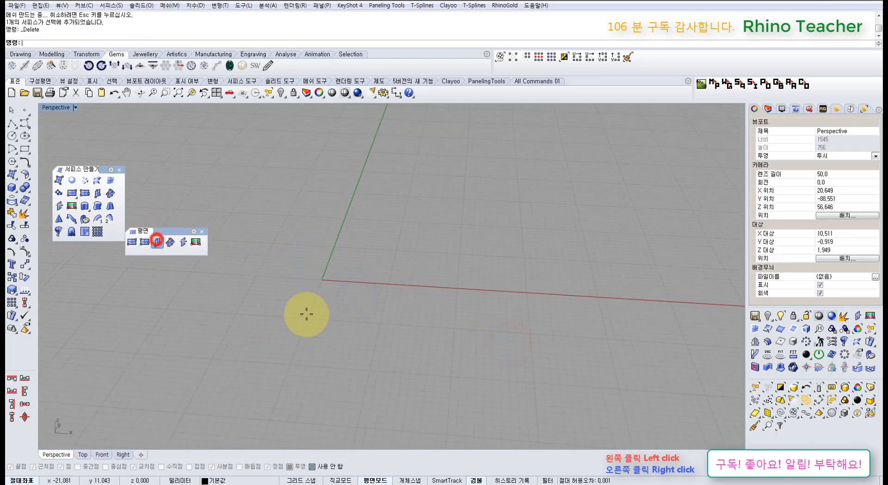
left_click(295, 351)
left_click(344, 223)
left_click(299, 145)
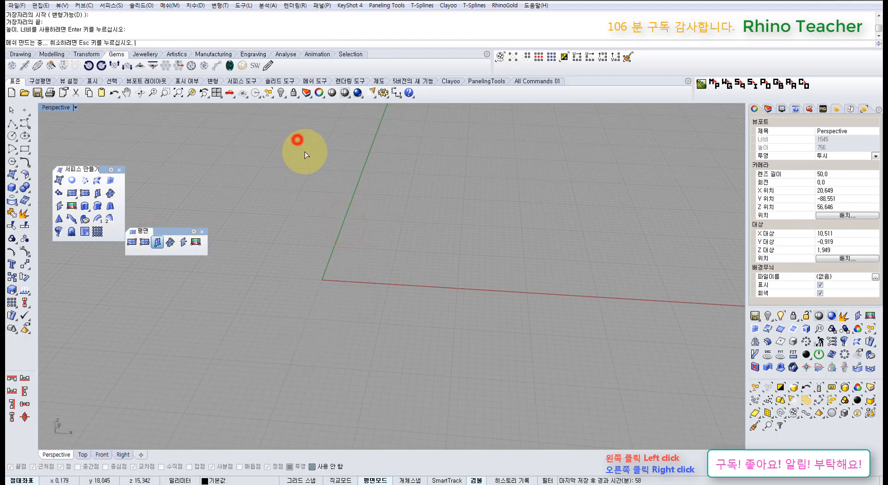
right_click_drag(371, 220, 398, 278)
left_click(340, 216)
key("Delete")
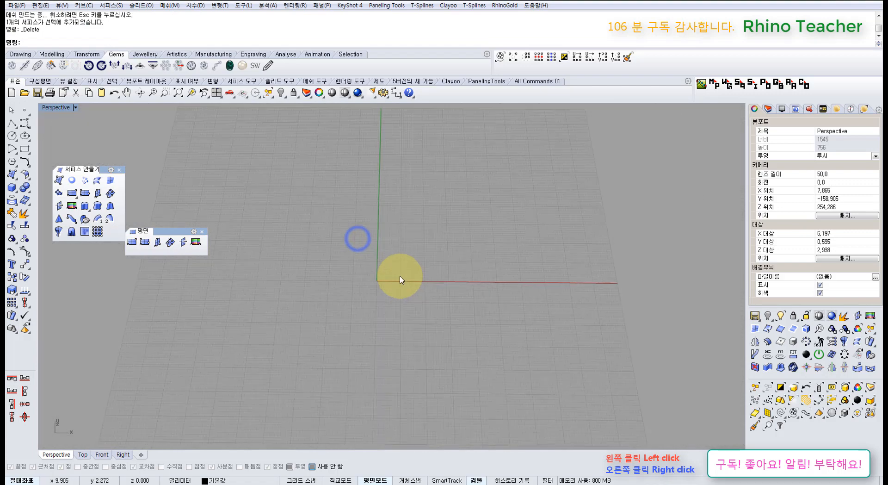
Place a scattered group of point objects around the origin in the Perspective view
left_click(27, 110)
left_click(346, 230)
left_click(328, 268)
left_click(329, 296)
left_click(334, 258)
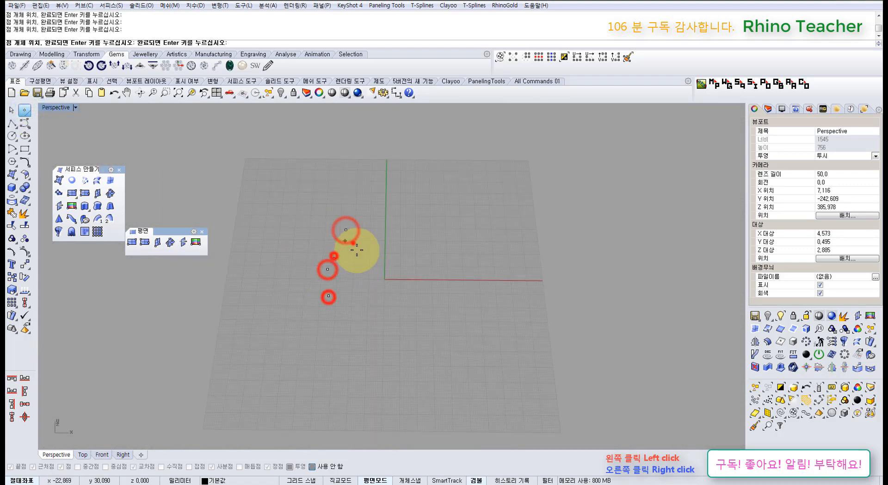
left_click(352, 243)
left_click(348, 290)
left_click(372, 266)
left_click(413, 255)
left_click(356, 263)
left_click(404, 302)
left_click(404, 250)
left_click(373, 291)
left_click(399, 248)
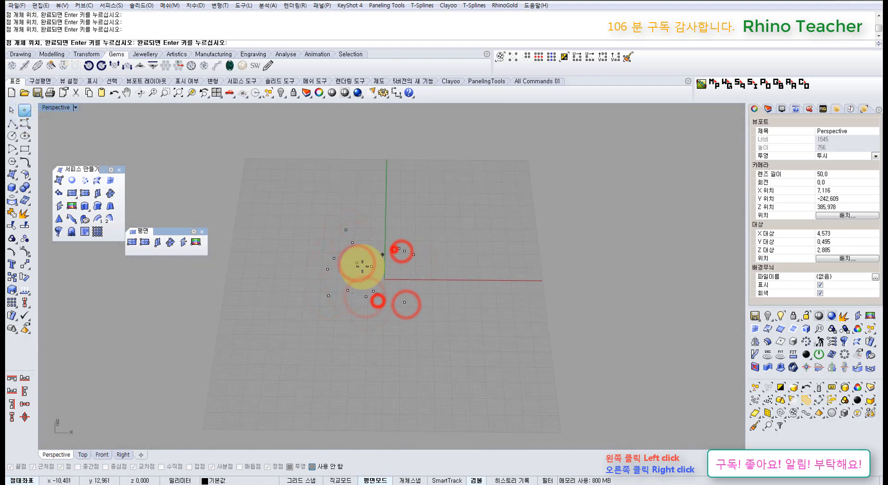
left_click(366, 262)
left_click(388, 239)
right_click(378, 236)
left_click(391, 195)
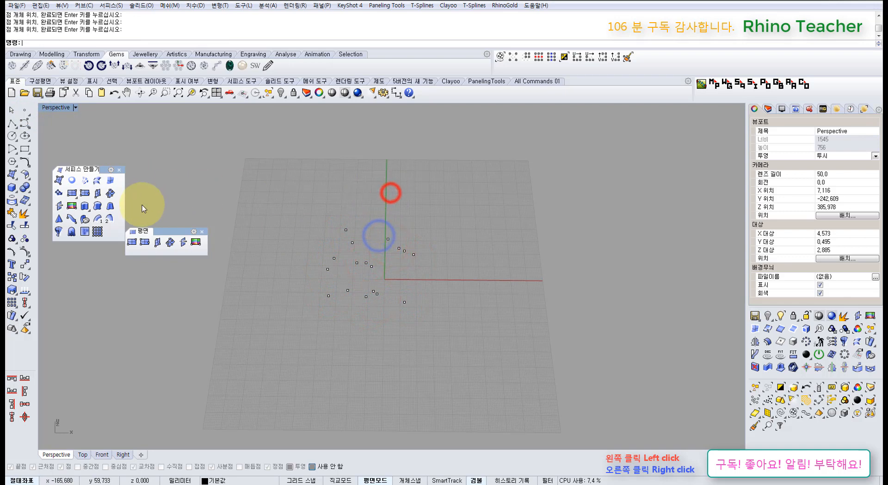
Fit a plane surface through all the scattered points
left_click(170, 242)
left_click_drag(283, 167, 517, 360)
right_click(419, 276)
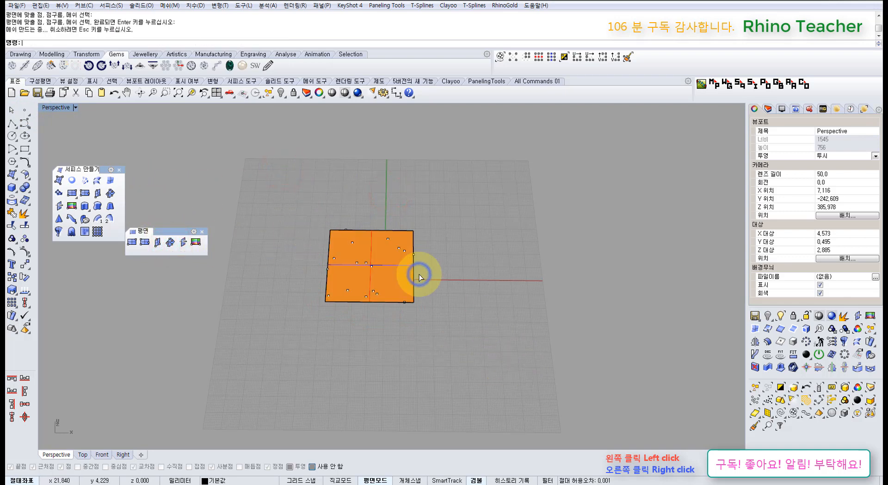
Delete the fitted plane and all the scattered points
left_click(401, 273)
right_click_drag(412, 303, 403, 263)
key("Delete")
left_click_drag(272, 204, 498, 370)
key("Delete")
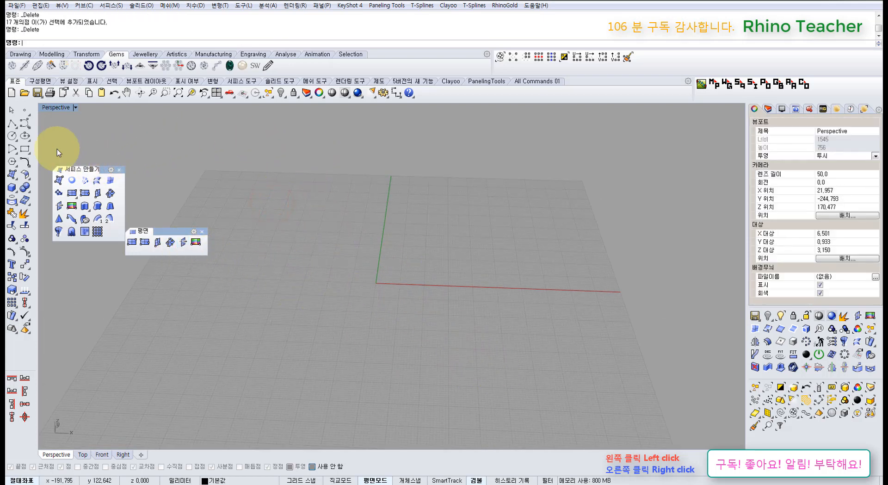
Change to the four-viewport layout and draw a circle centred on the origin (0) in the Front view
right_click_drag(271, 241, 266, 273)
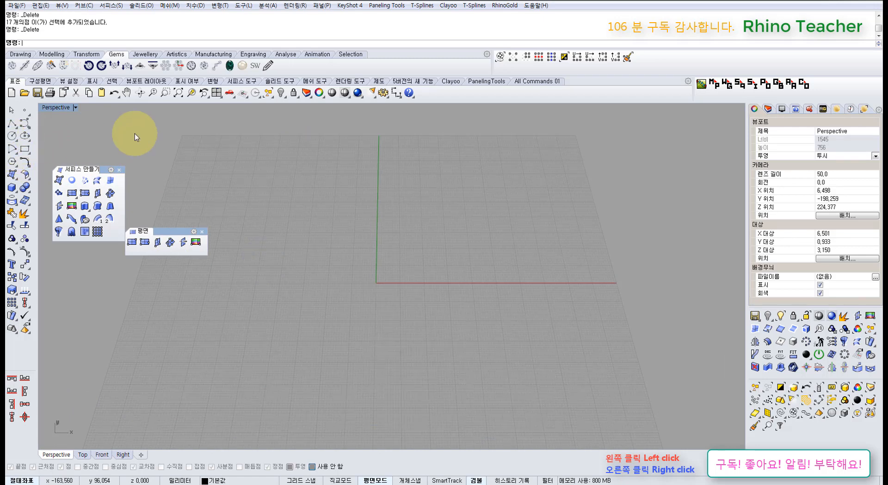
left_click(216, 93)
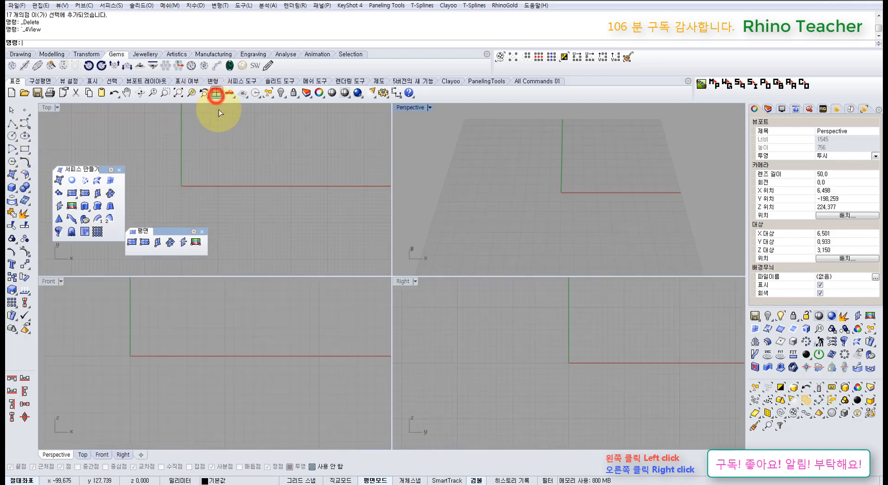
left_click(12, 137)
scroll(208, 351, "down", 4)
right_click_drag(175, 353, 269, 361)
type("0")
key("Return")
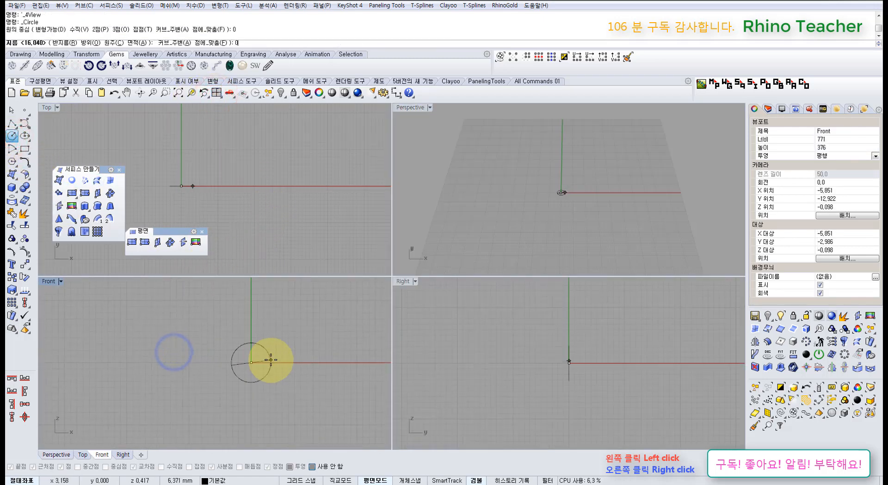
left_click(288, 361, "shift")
Copy the circle once to each side along the Y direction in the Top view, making three parallel circles
left_click_drag(218, 206, 158, 180)
right_click_drag(157, 181, 209, 178)
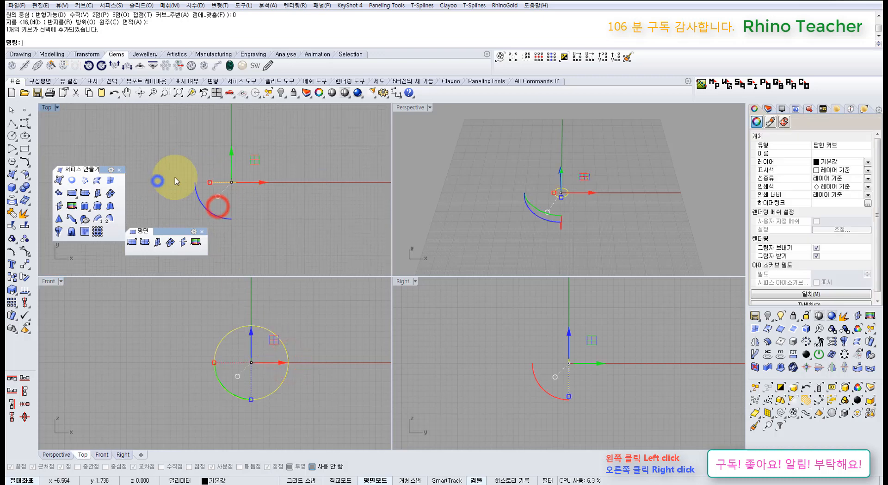
scroll(251, 170, "up", 4)
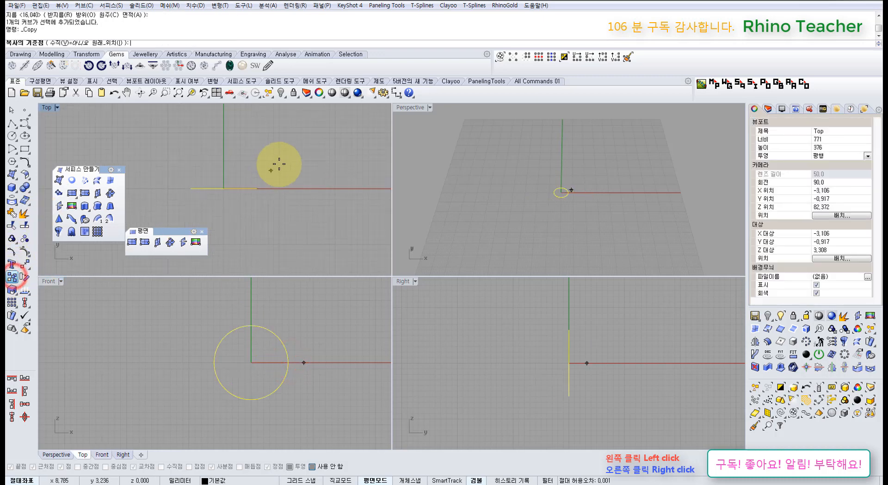
left_click(280, 163)
left_click(279, 179, "shift")
left_click(276, 139, "shift")
right_click(303, 182)
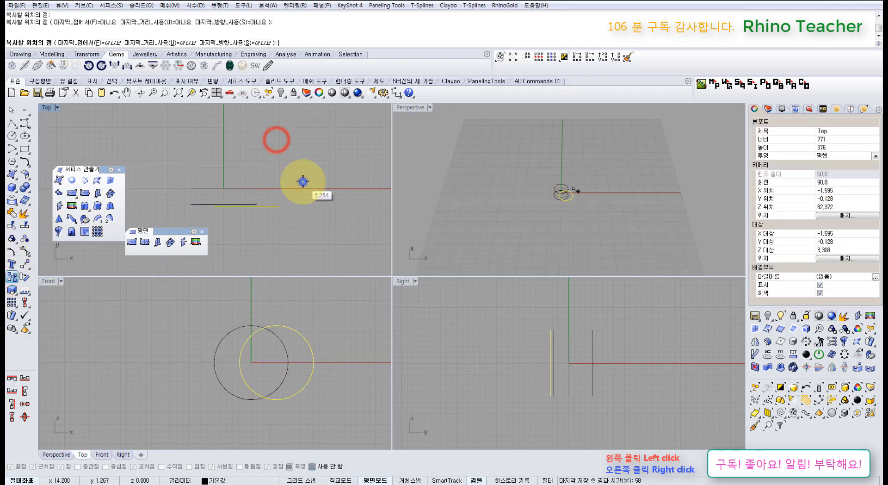
left_click(335, 378)
left_click_drag(332, 395, 259, 363)
left_click(336, 315)
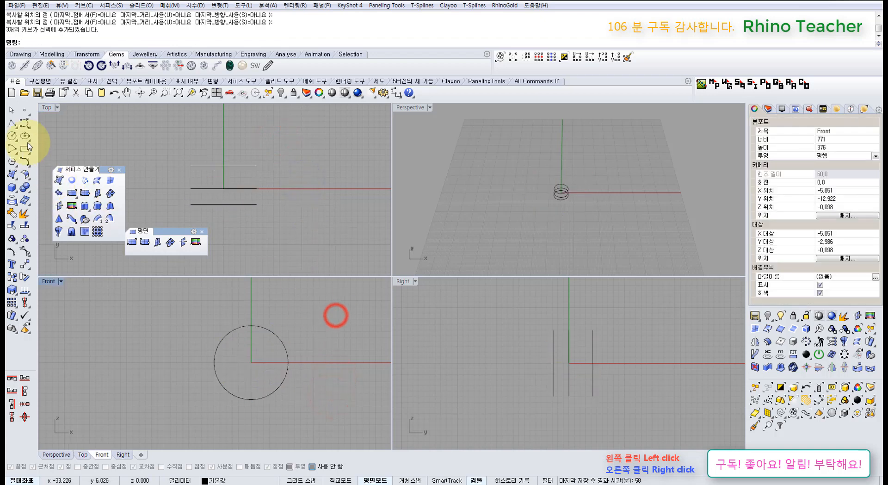
Draw a horizontal line from the origin (0) in the Front view and move it along X to cross the whole circle
left_click(12, 123)
type("0")
key("Return")
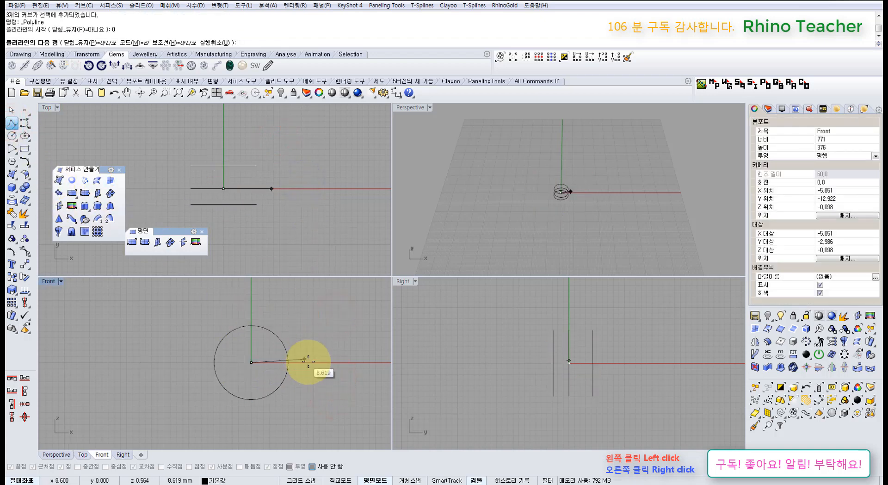
left_click(362, 364, "shift")
right_click(362, 365)
left_click_drag(359, 377, 274, 363)
left_click(315, 310)
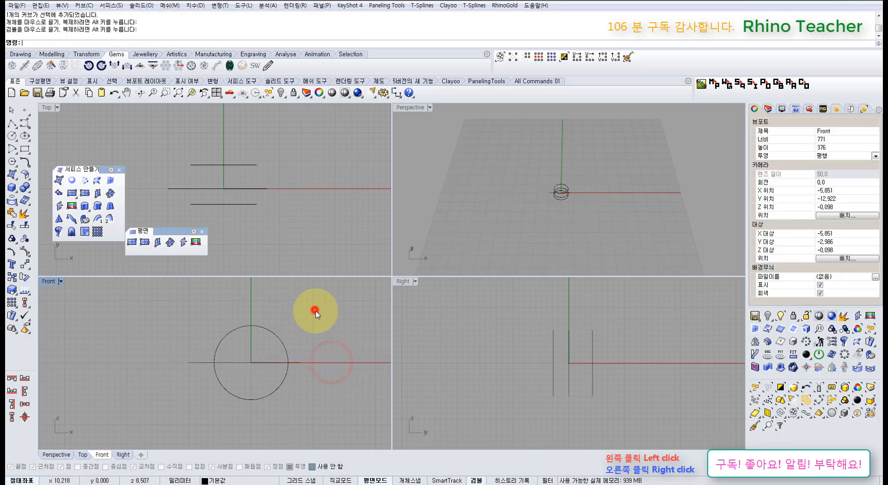
Select the three circles and move the floating plane toolbar clear of the curves in the Top view
left_click_drag(303, 313, 232, 333)
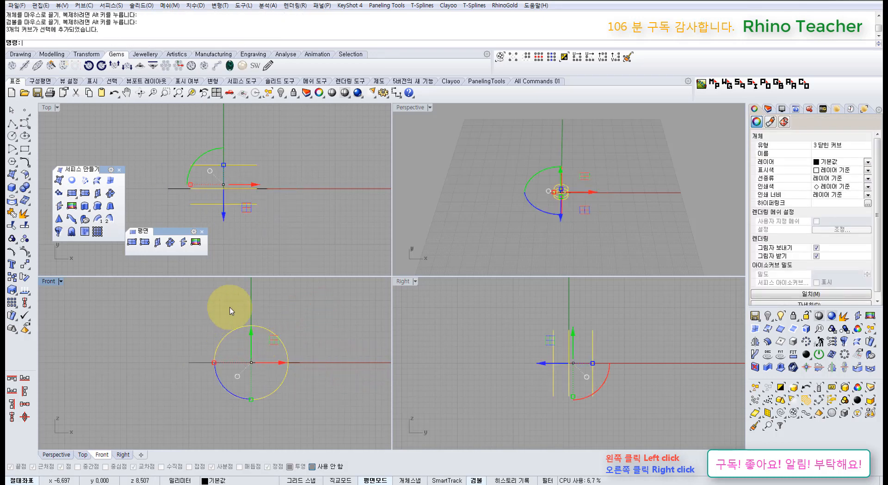
left_click_drag(181, 232, 108, 285)
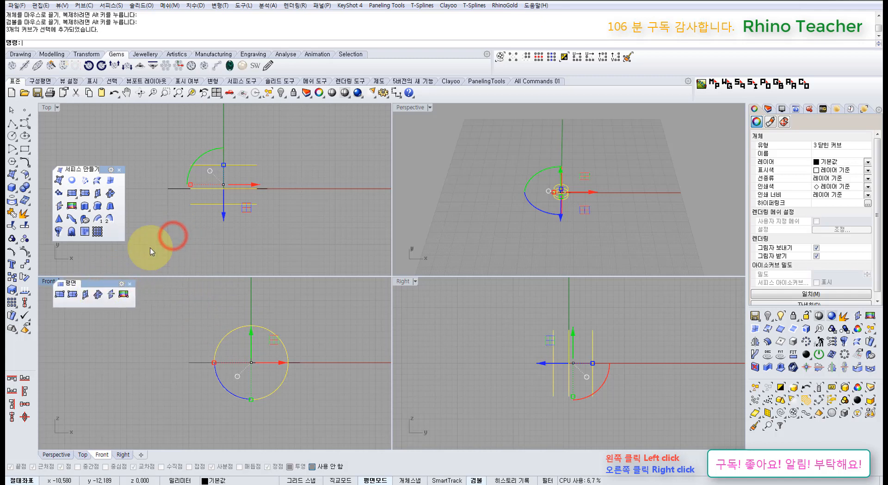
right_click_drag(230, 225, 283, 227)
scroll(314, 196, "up", 5)
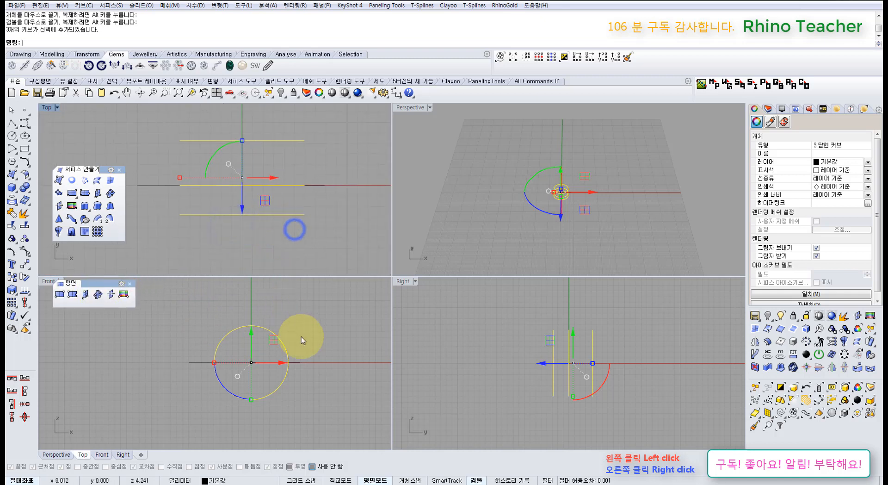
Split the selected circles using the horizontal line as the cutting object
left_click(329, 341)
left_click_drag(304, 313, 255, 349)
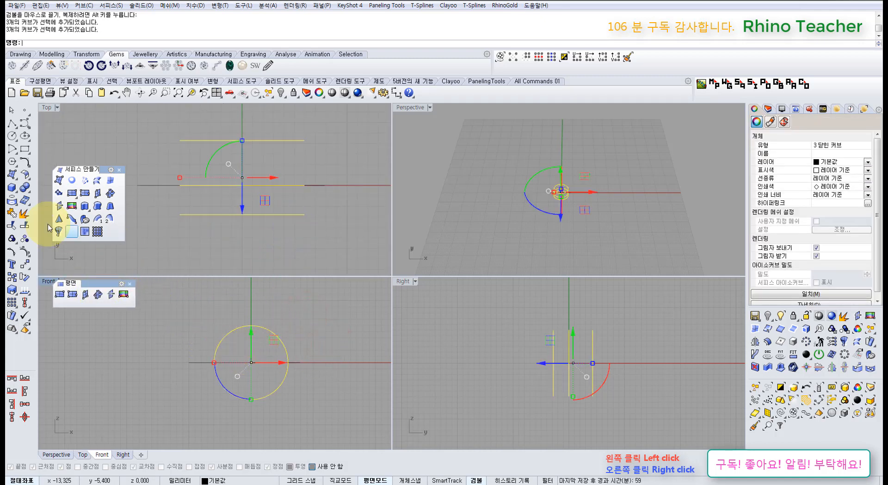
left_click(24, 225)
left_click(292, 360)
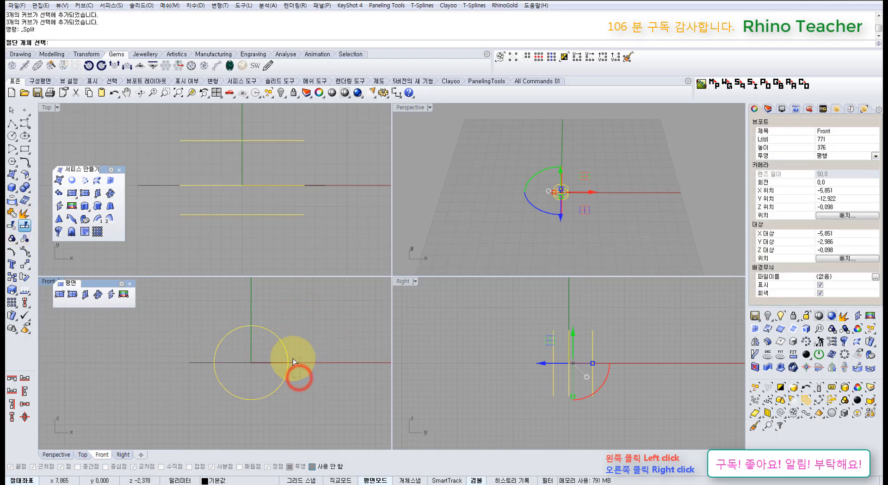
right_click(297, 329)
left_click(307, 320)
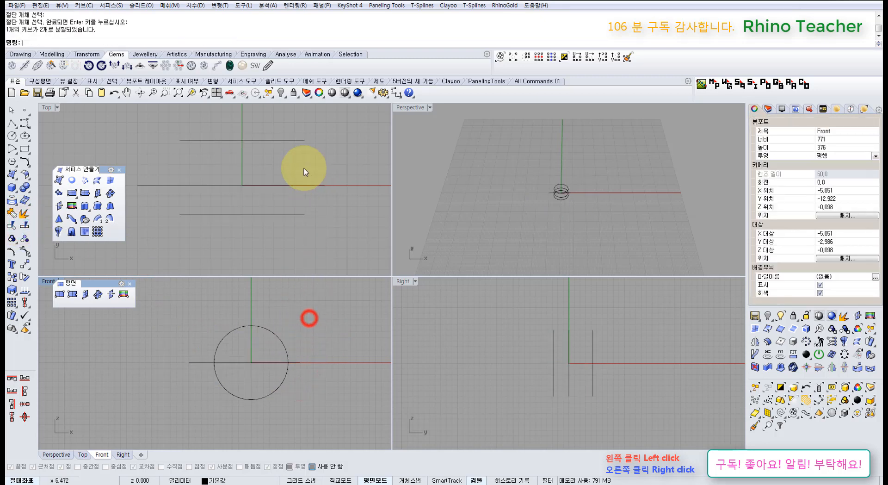
Delete the horizontal cutting line in the Perspective view
right_click_drag(577, 195, 530, 182)
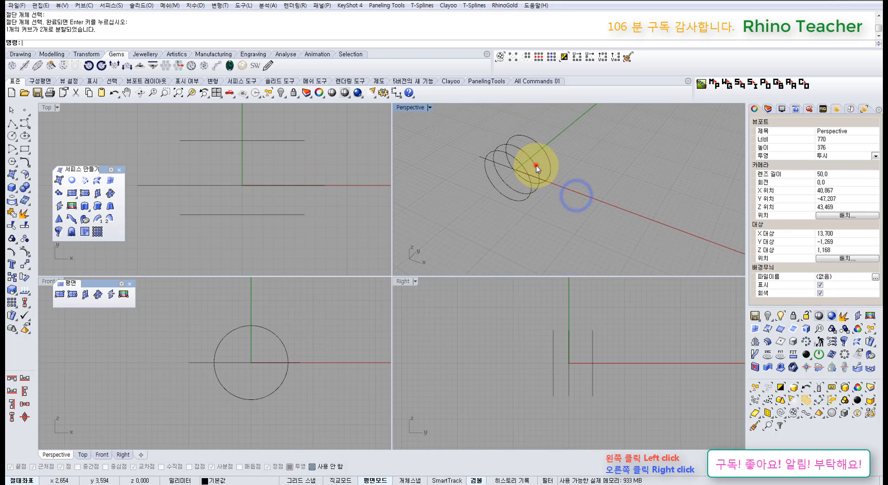
left_click(546, 179)
left_click(545, 181)
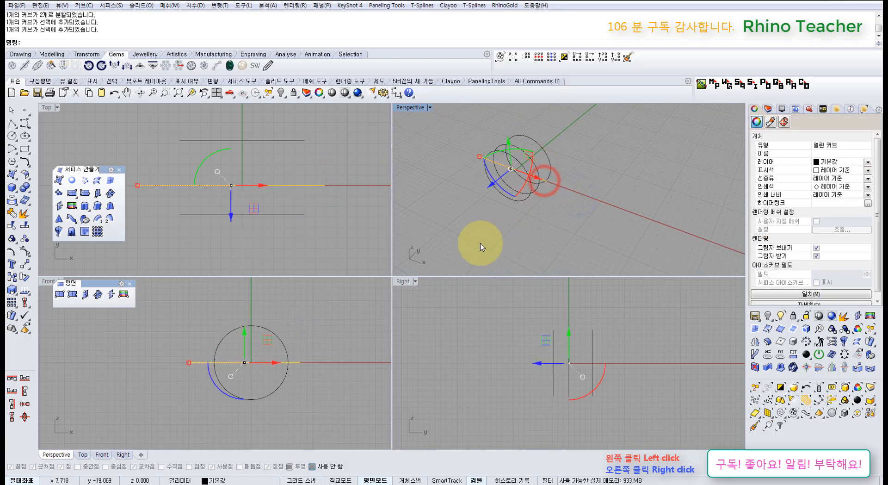
key("Delete")
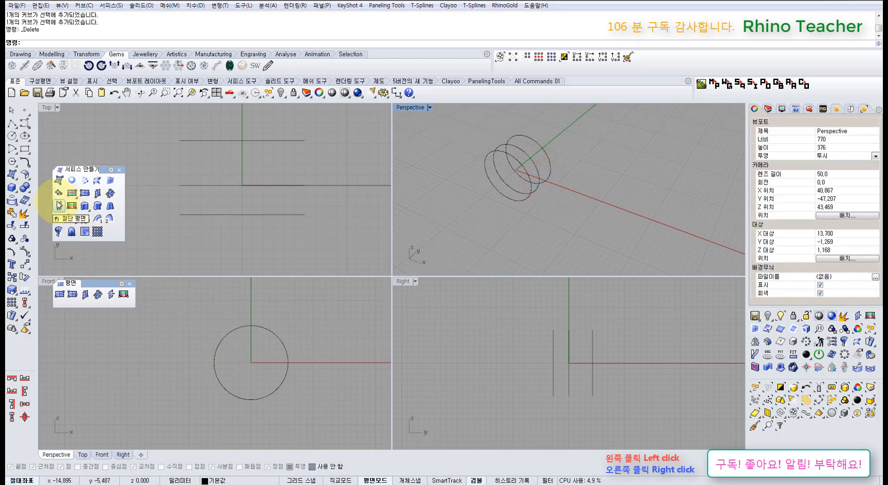
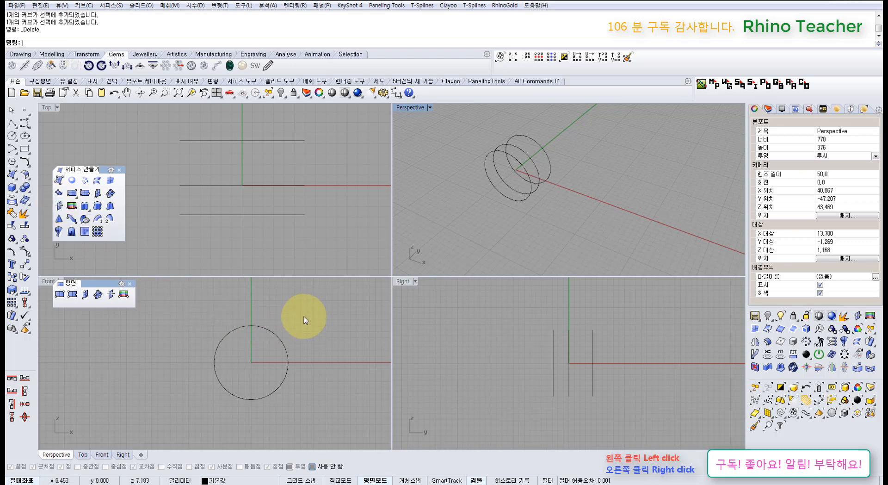
Try a horizontal cutting plane from the origin (0) across the selected circle curves and undo it
left_click_drag(304, 316, 252, 354)
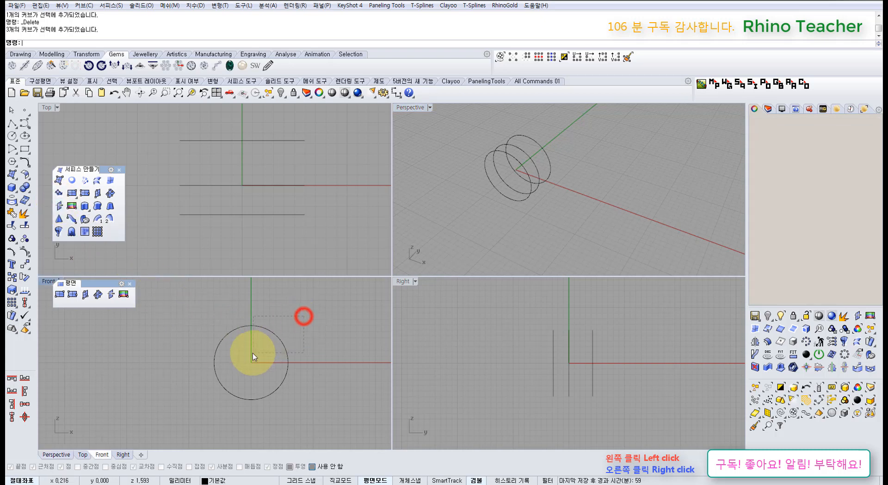
left_click(60, 204)
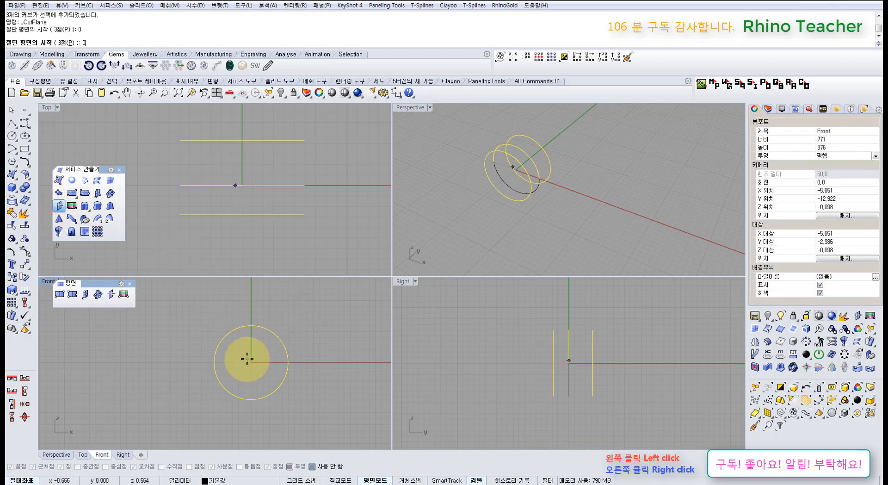
key("shift")
left_click(331, 366)
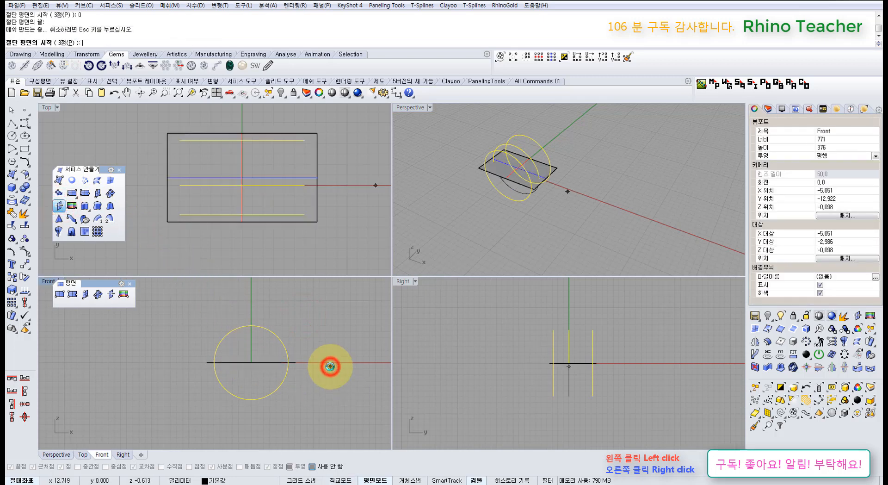
key("ctrl+z")
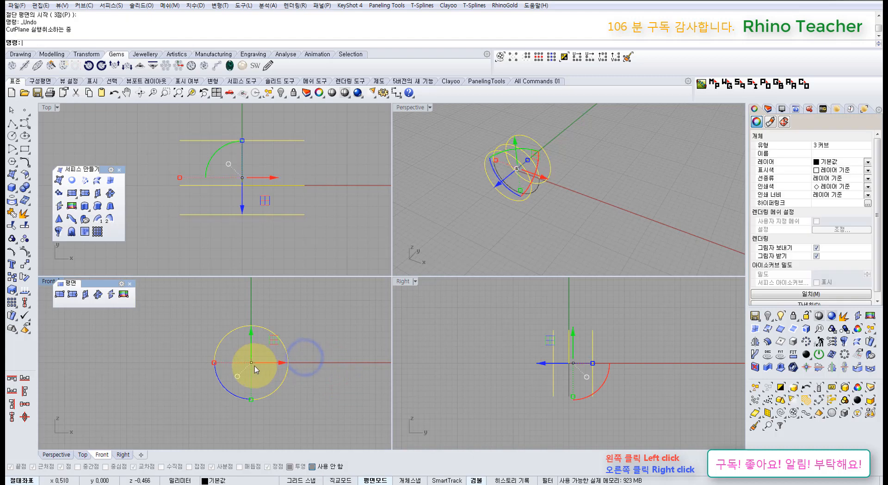
Create a slanted cutting plane across the selected circle curves by defining its line with two points in the Front view
right_click(298, 362)
scroll(288, 363, "up", 7)
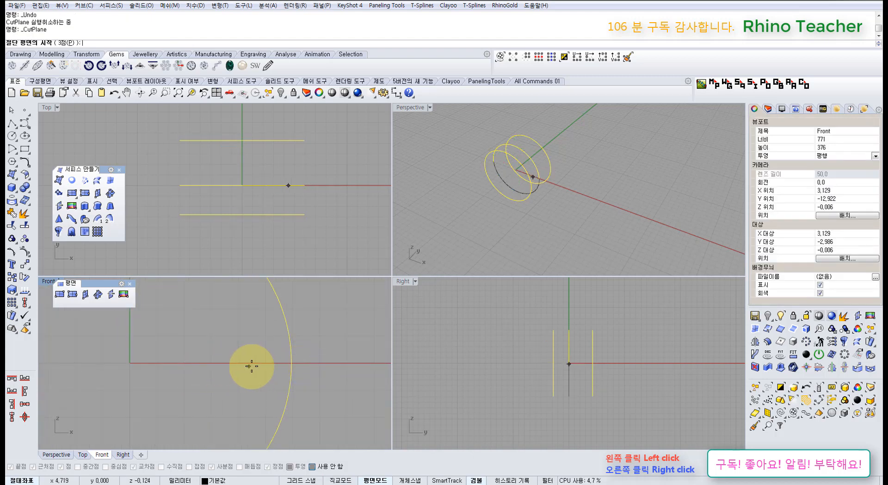
scroll(271, 360, "down", 5)
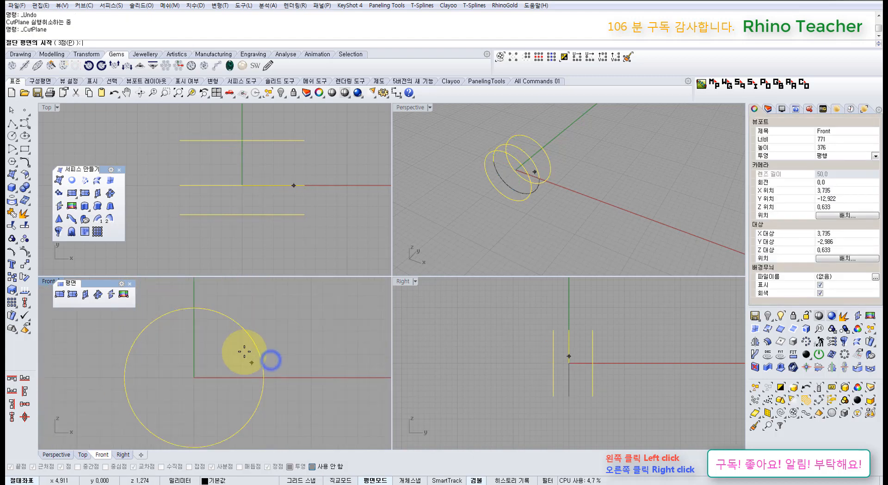
left_click(235, 352)
left_click(260, 334)
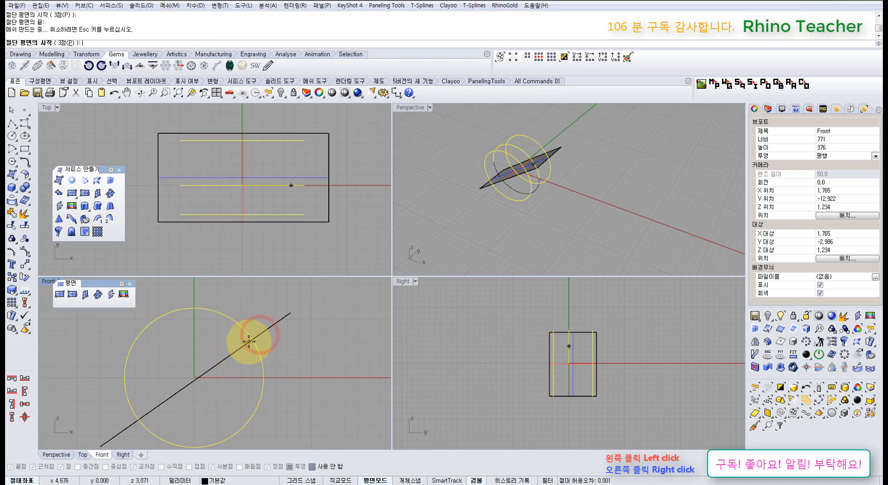
Finish the cutting plane command and split the three selected circles using the slanted plane as the cutting object
right_click(237, 320)
double_click(420, 111)
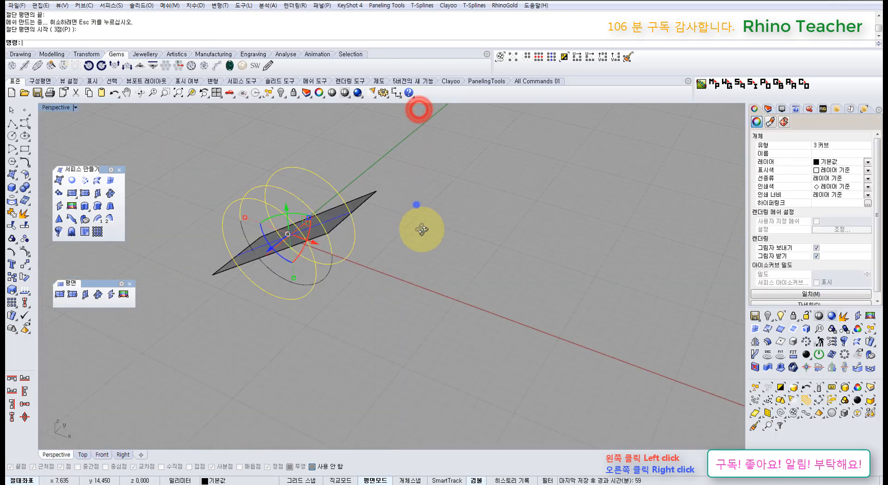
right_click_drag(418, 208, 257, 270)
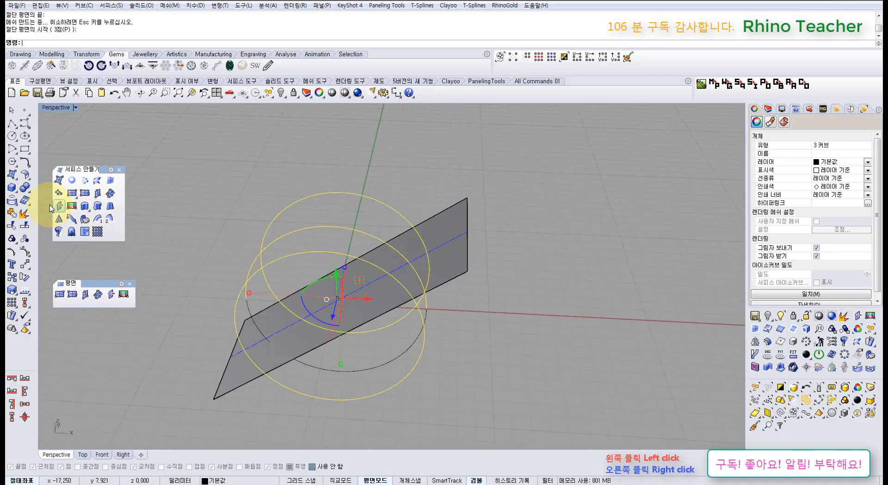
left_click(25, 226)
left_click(440, 239)
right_click(441, 239)
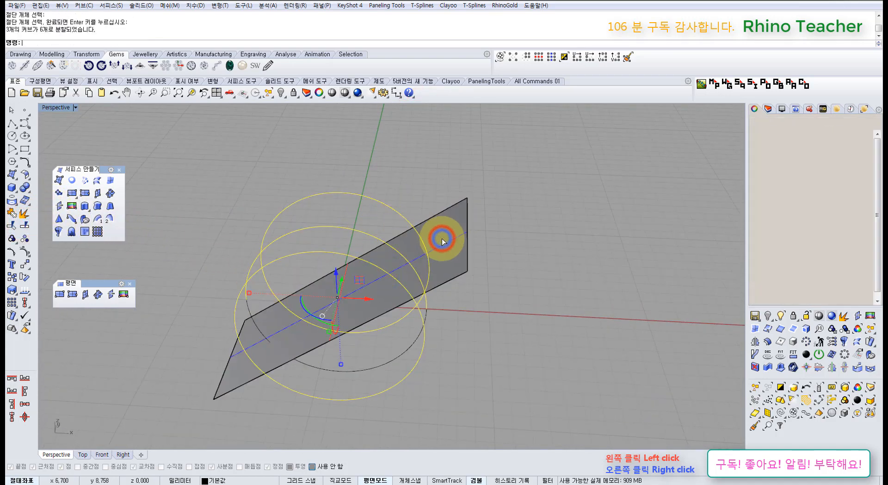
Delete the upper segments of the three split circles in the Perspective view
left_click(515, 277)
right_click_drag(492, 284, 406, 198)
left_click_drag(391, 206, 333, 254)
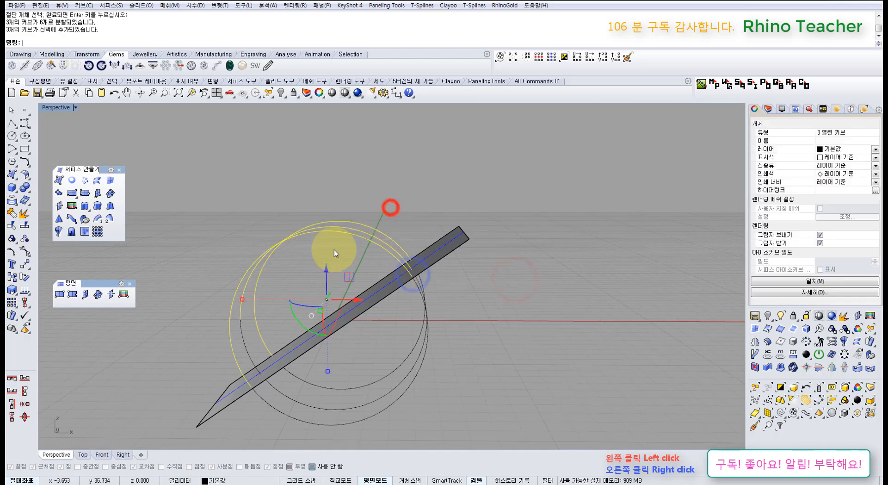
key("Delete")
Delete the slanted cutting plane and the remaining lower circle arcs to clear the scene
left_click(245, 313)
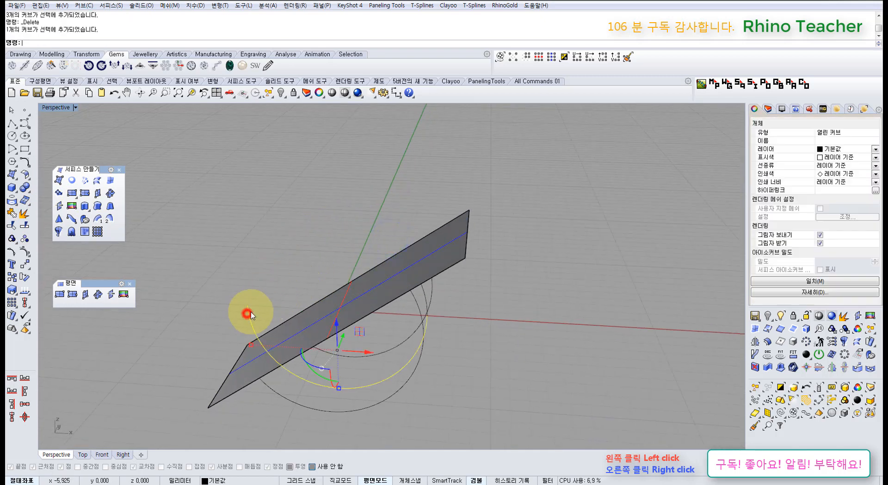
key("Delete")
left_click(369, 284)
key("Delete")
left_click(460, 251)
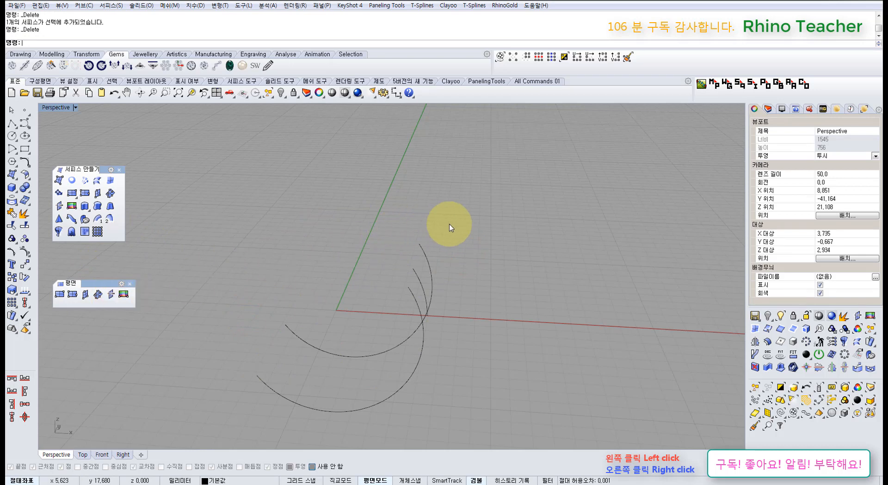
left_click_drag(449, 230, 369, 332)
key("Delete")
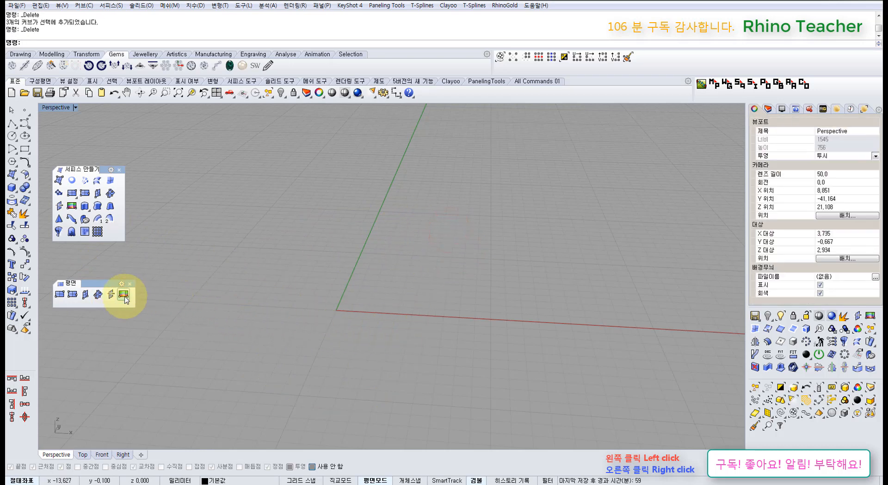
Place the image 2018 12 20.JPG as a picture frame across the x-axis in the maximized Top view
right_click_drag(248, 257, 283, 268)
key("ctrl+F1")
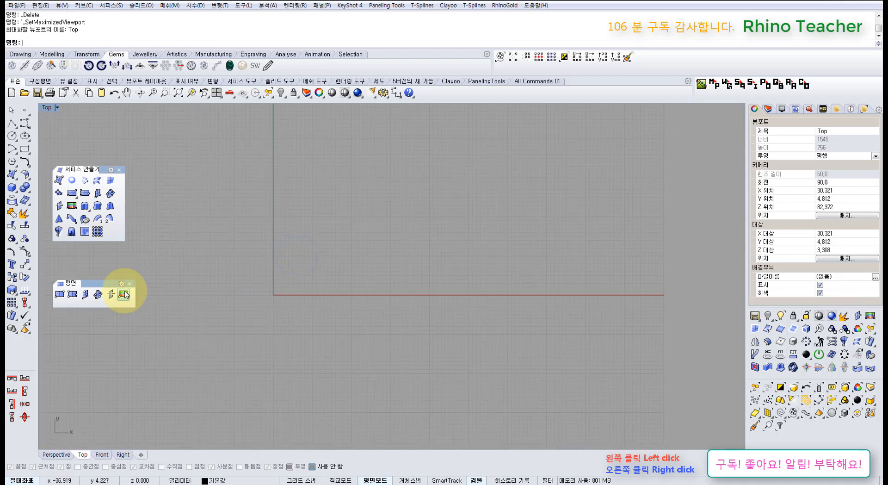
left_click(123, 295)
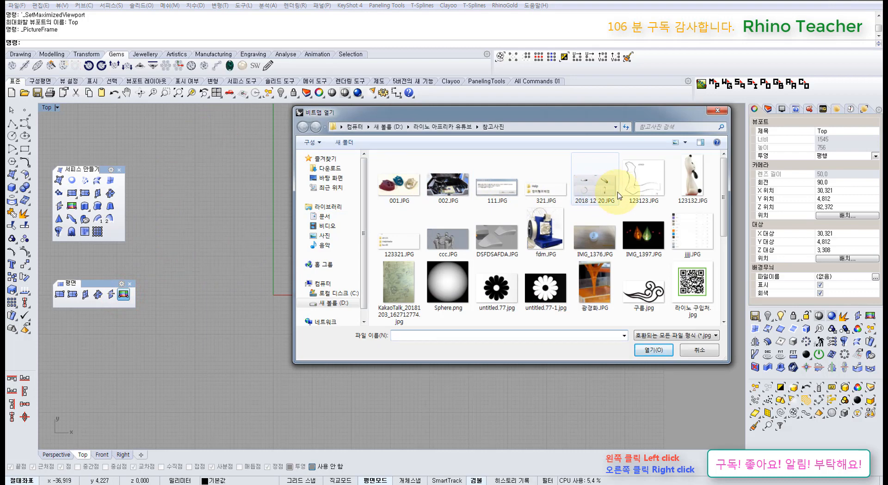
left_click(602, 192)
left_click(653, 349)
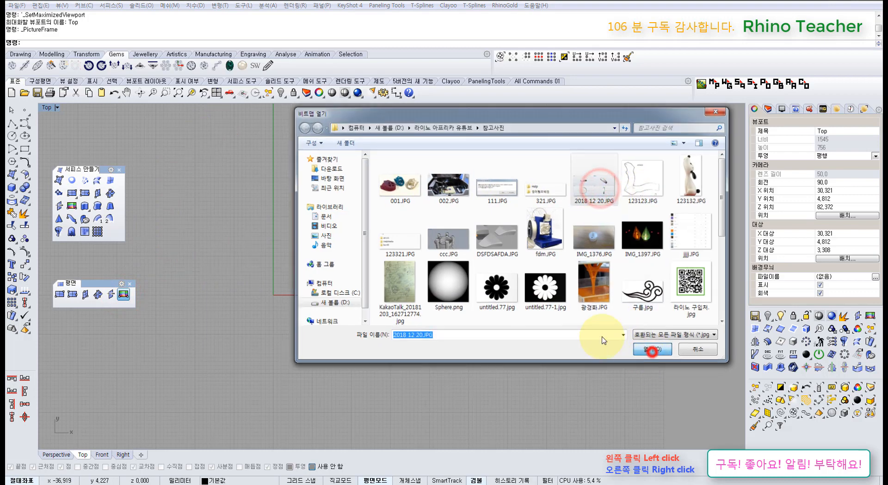
left_click(308, 317)
left_click(488, 288)
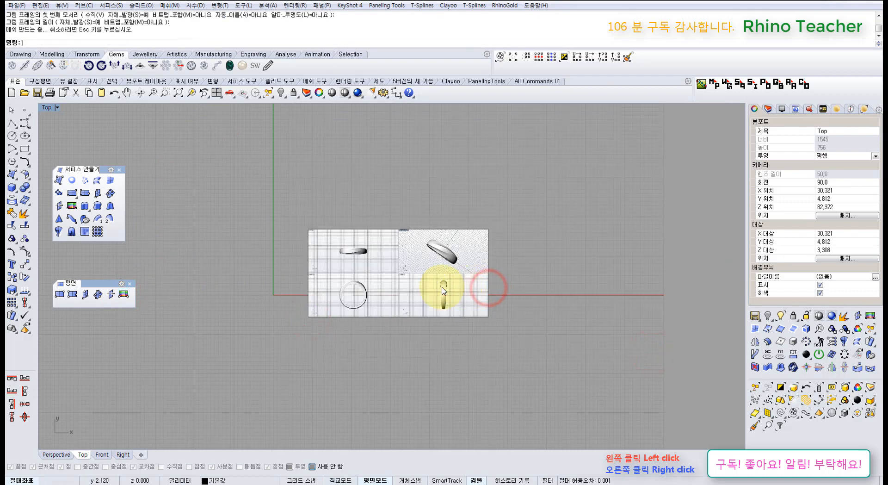
scroll(378, 289, "up", 5)
scroll(379, 288, "down", 2)
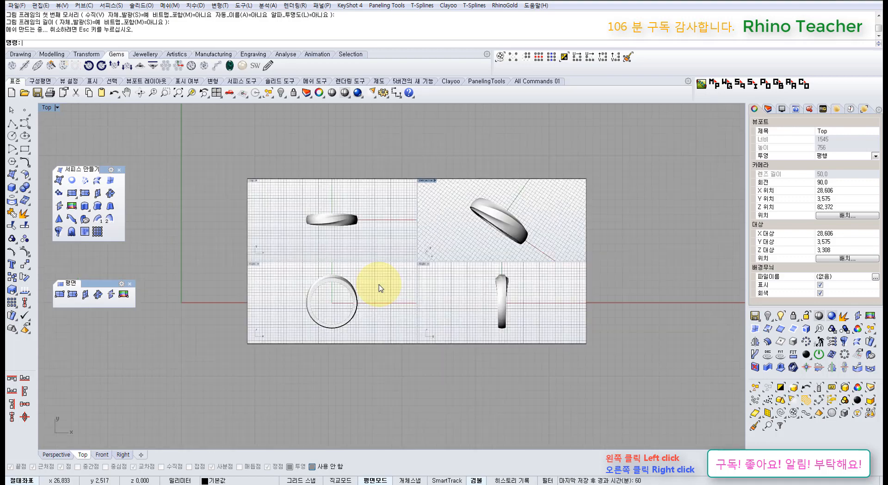
Move the picture frame down toward the y-axis and set its material transparency to about 66%
left_click(391, 269)
left_click_drag(437, 246, 284, 305)
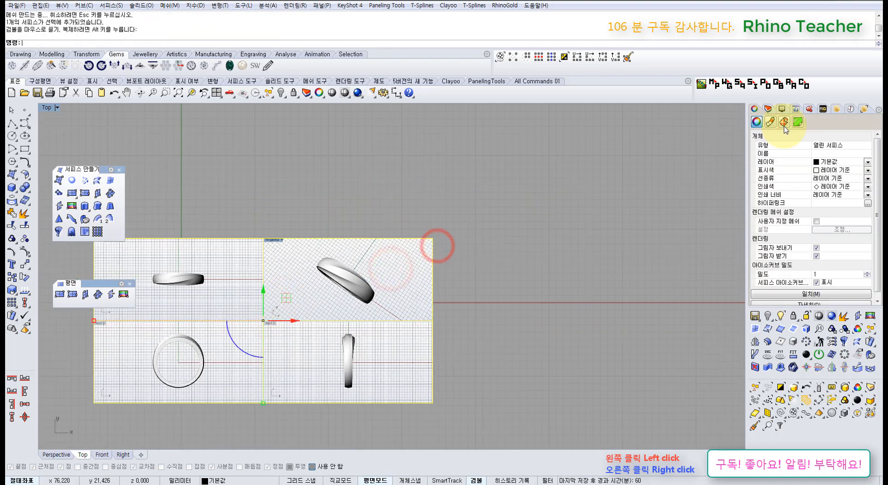
left_click(770, 122)
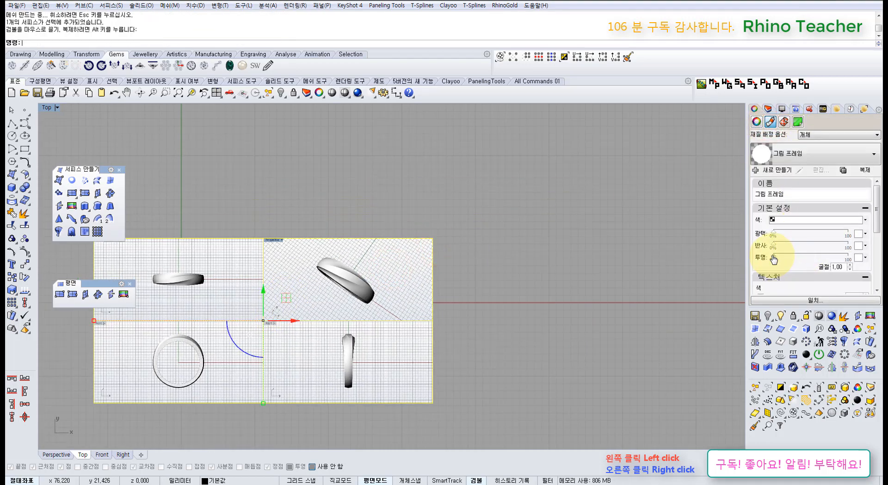
left_click_drag(801, 260, 822, 260)
left_click(621, 254)
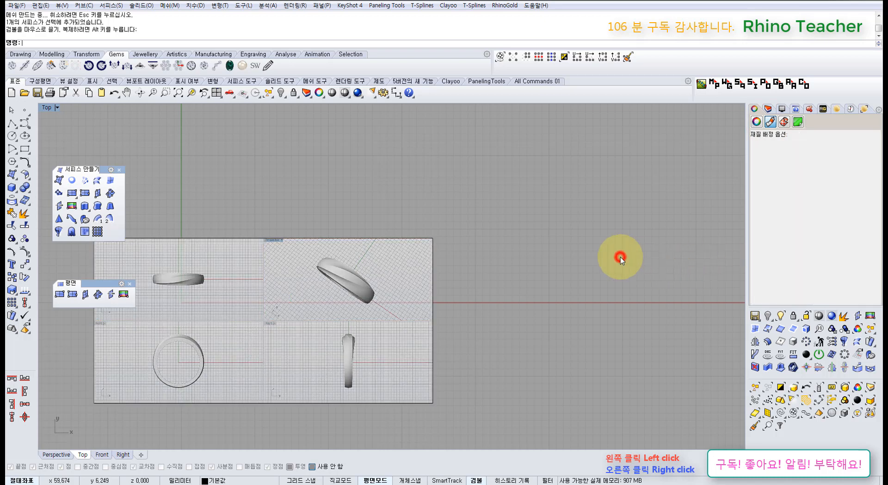
Draw a slanted straight polyline crossing the picture frame from above its upper edge to below its lower edge
left_click(375, 281)
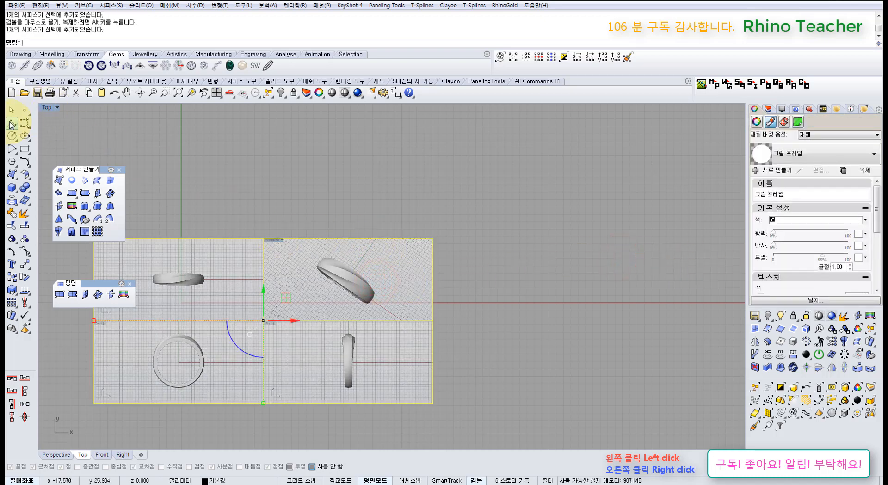
left_click(11, 124)
left_click(270, 183)
left_click(379, 409)
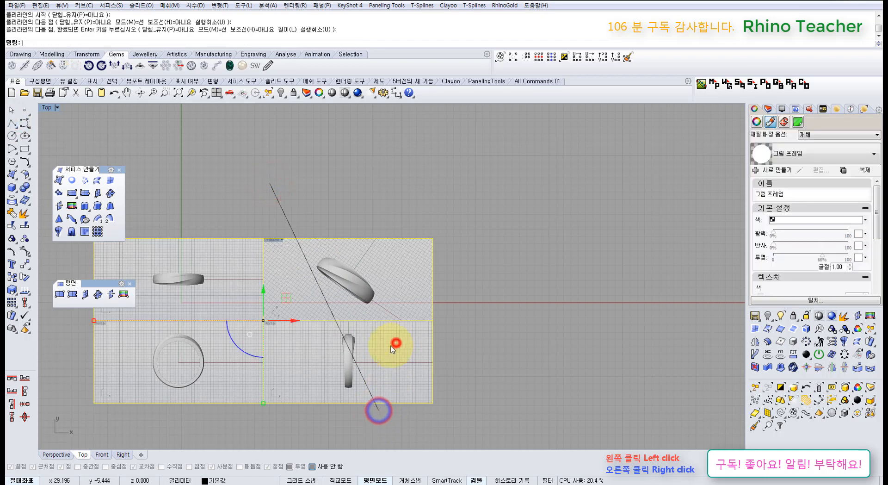
right_click_drag(363, 335, 391, 278)
Split the picture frame using the slanted line as the cutting object
left_click(25, 226)
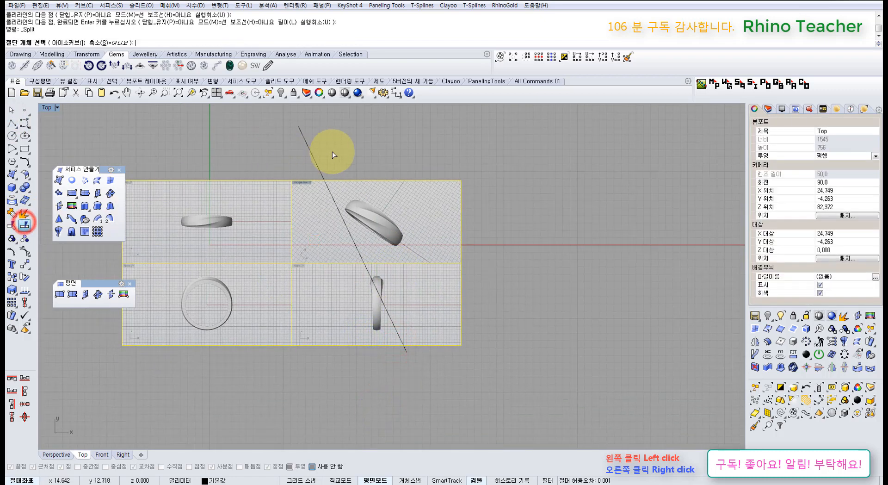
left_click(311, 152)
right_click(276, 145)
Move the split-off right piece of the picture away from the slanted line, to the right and then upward
left_click(399, 221)
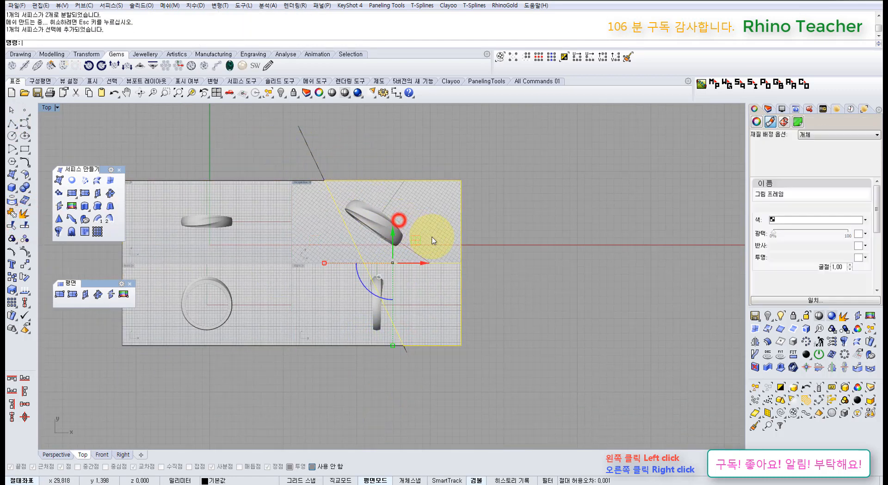
left_click_drag(434, 222, 590, 219)
left_click(448, 157)
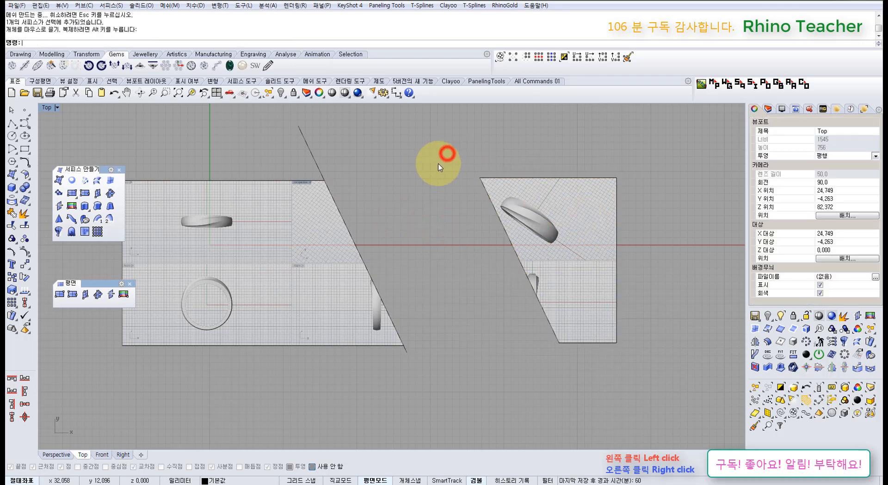
scroll(536, 211, "down", 2)
right_click_drag(538, 213, 462, 285)
left_click_drag(461, 284, 463, 172)
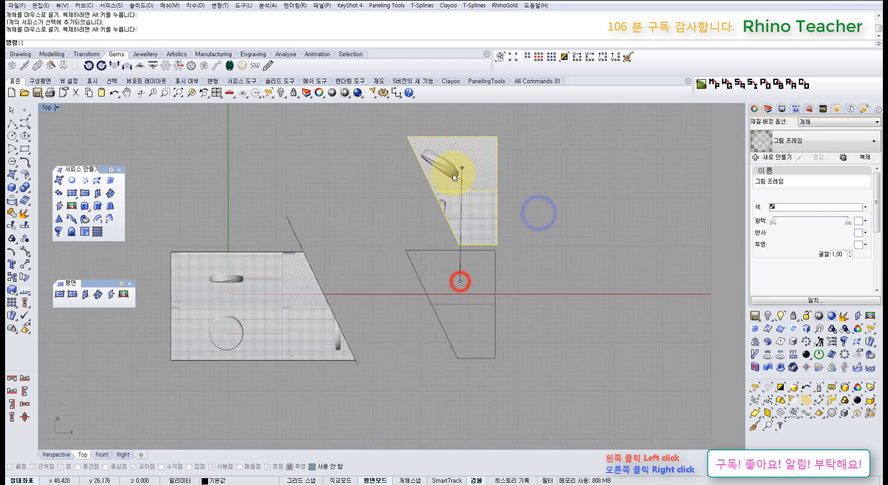
Try untrimming the slanted edge of the separated right piece and move the restored picture farther right
right_click(12, 226)
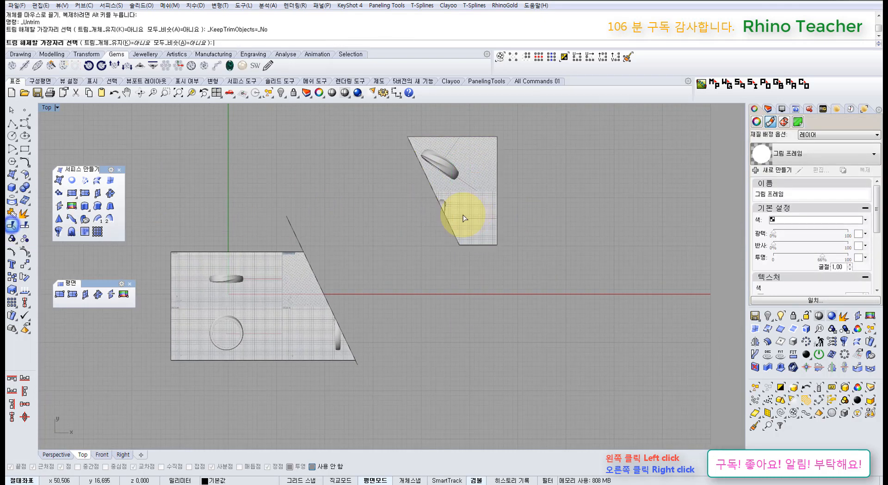
left_click(445, 220)
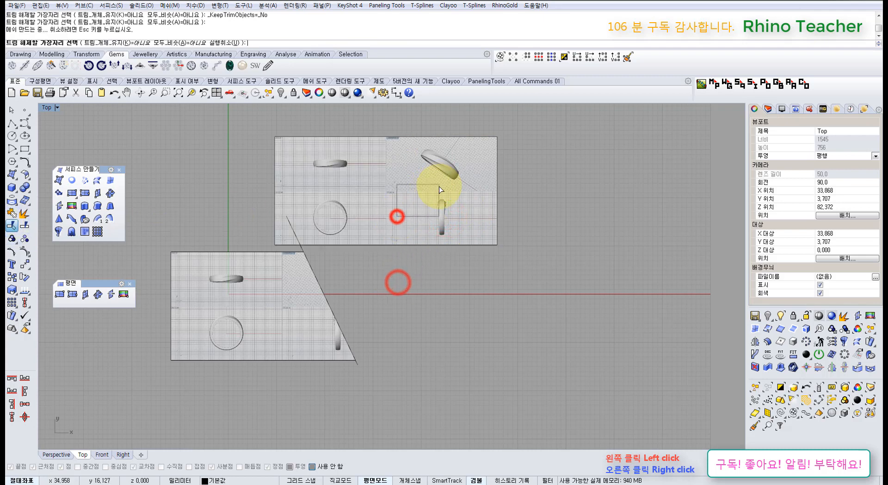
right_click(401, 257)
left_click(390, 226)
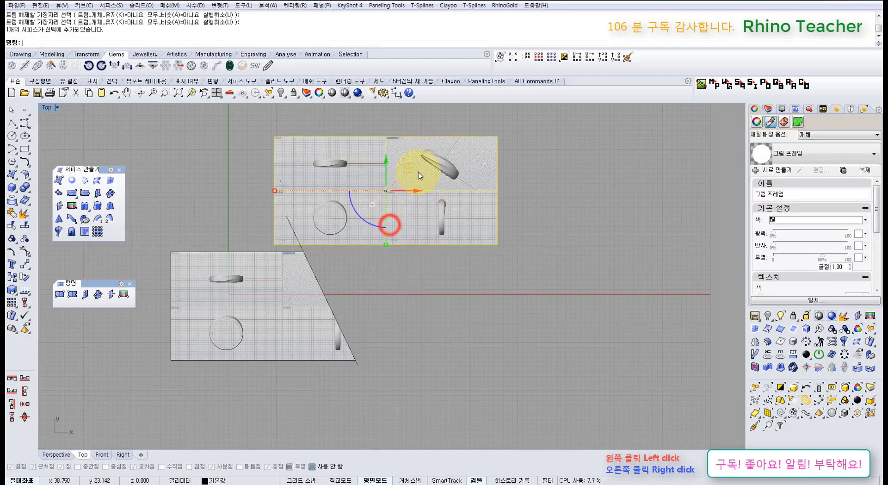
left_click_drag(457, 178, 505, 196)
Try deleting the slanted cutting line and move the untrimmed picture farther from the other piece
left_click(320, 210)
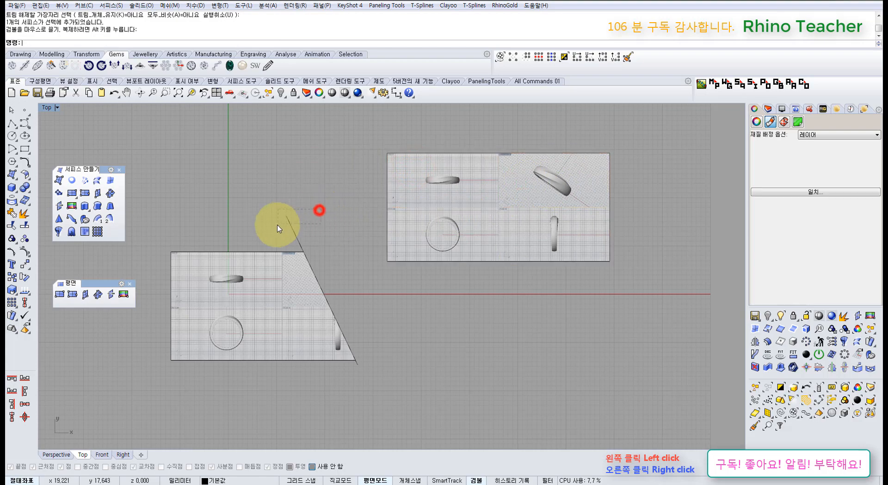
key("Delete")
scroll(455, 233, "down", 3)
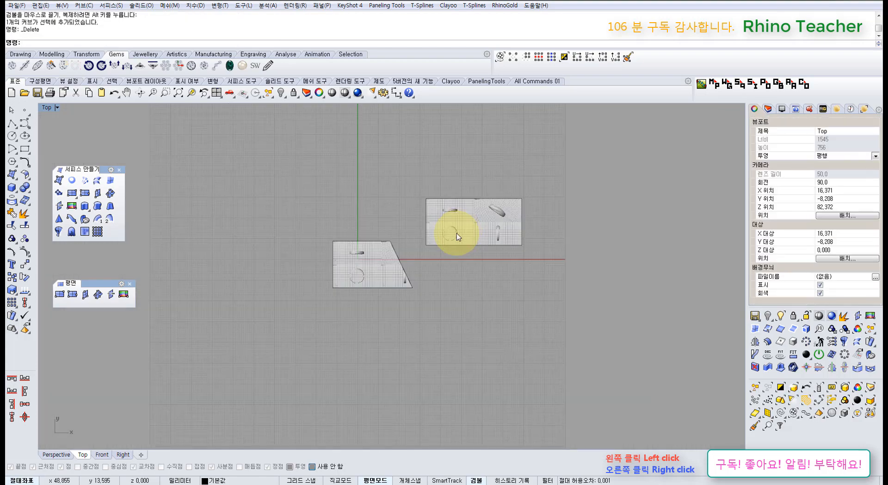
left_click(455, 226)
scroll(417, 255, "up", 3)
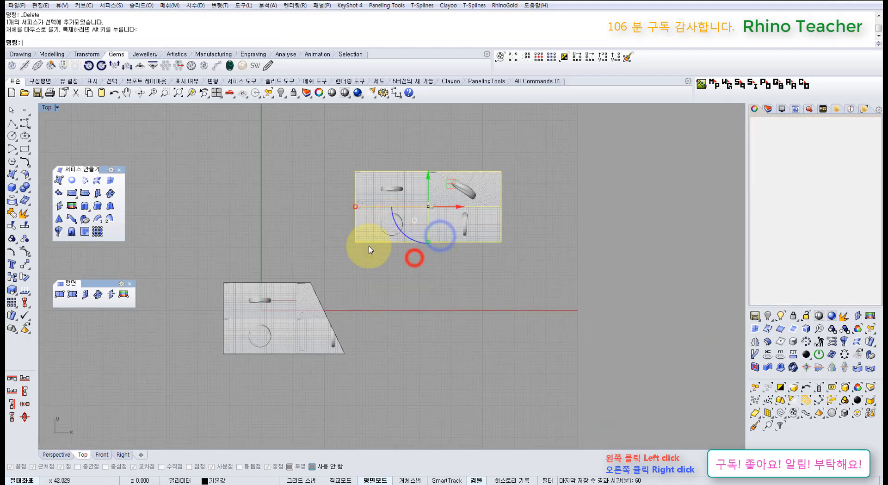
scroll(332, 268, "up", 3)
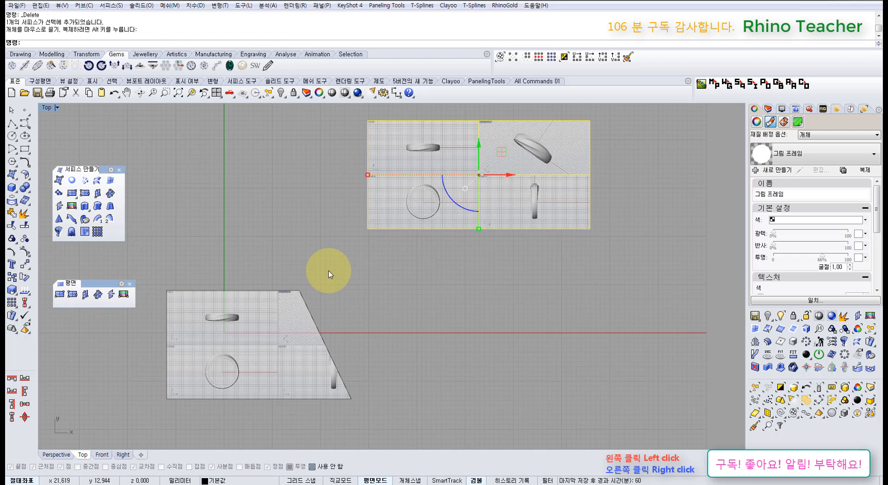
Turn on the control points of the lower trimmed picture piece and undo the changes back through the untrim
left_click(280, 324)
key("ctrl+z")
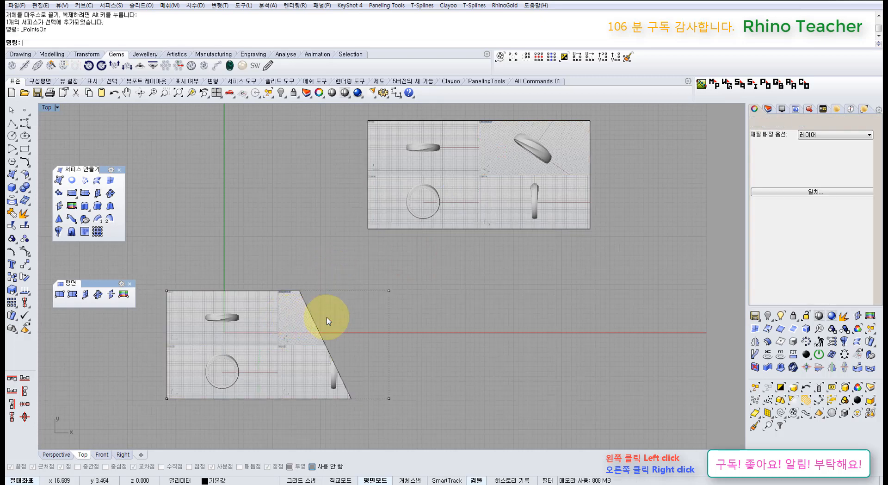
key("ctrl+z")
key("ctrl+z")
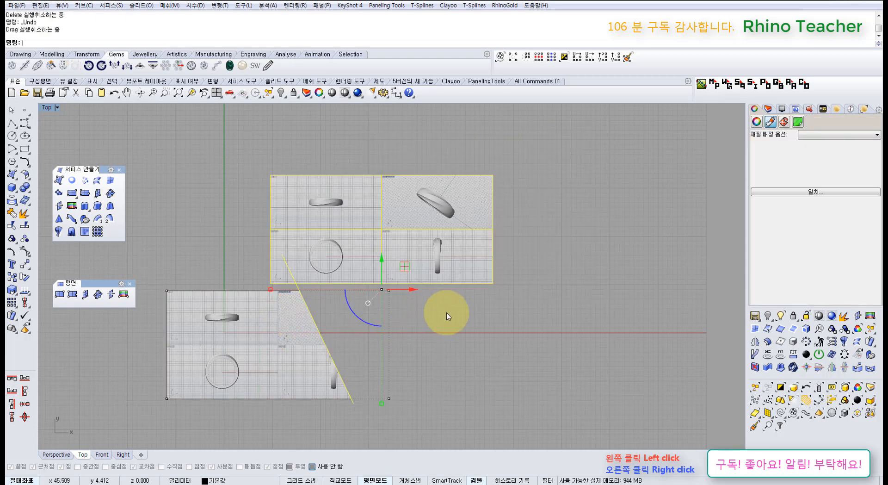
key("ctrl+z")
Turn on the control points of the upper right trimmed piece and delete the slanted cutting line
left_click(451, 246)
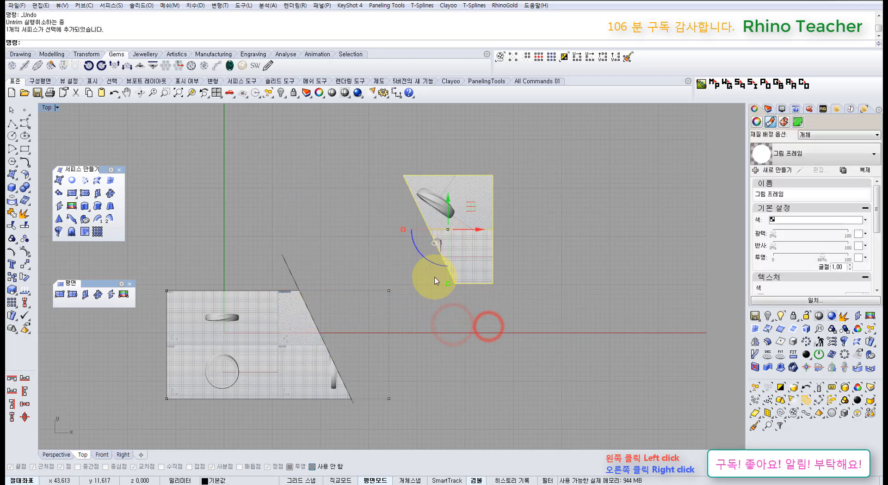
key("F10")
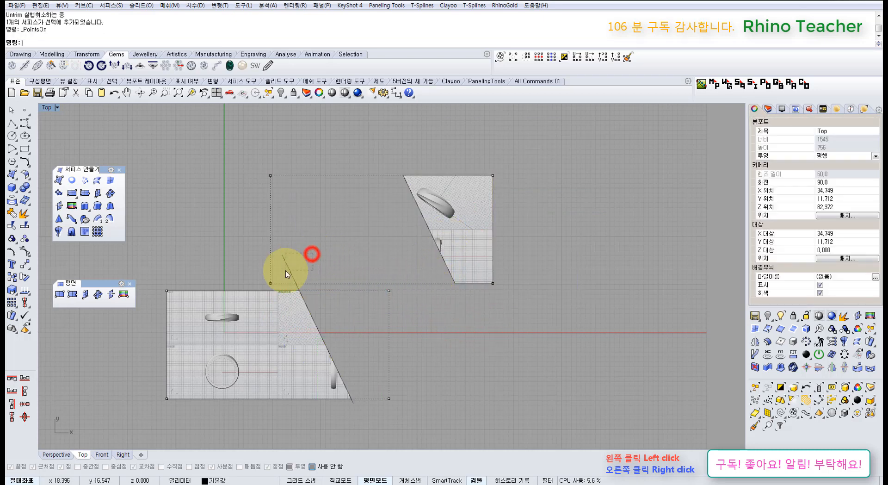
left_click(286, 273)
key("Delete")
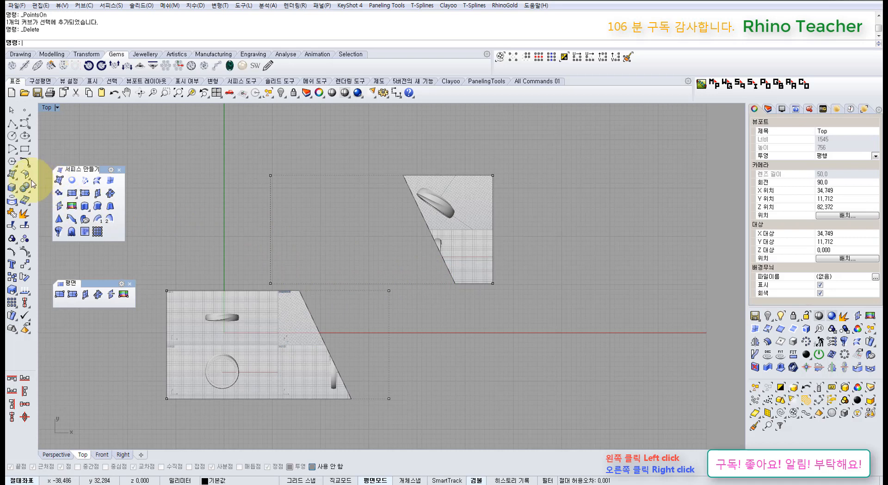
left_click(29, 176)
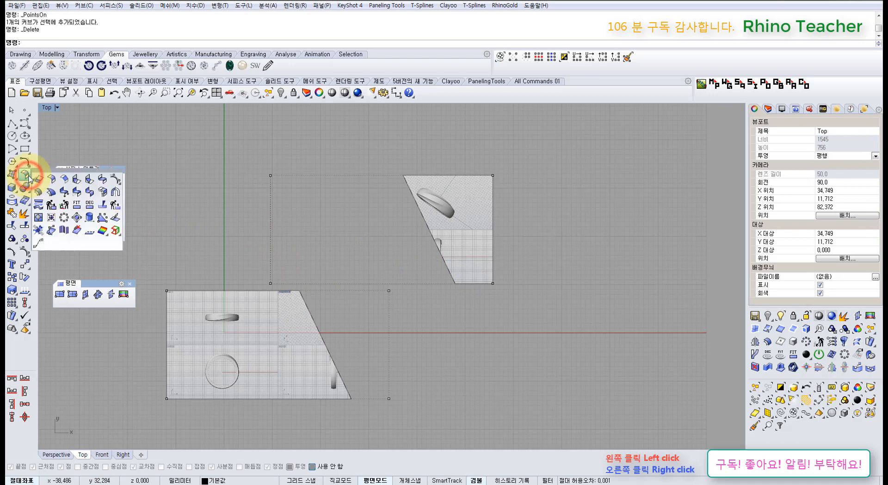
left_click(53, 219)
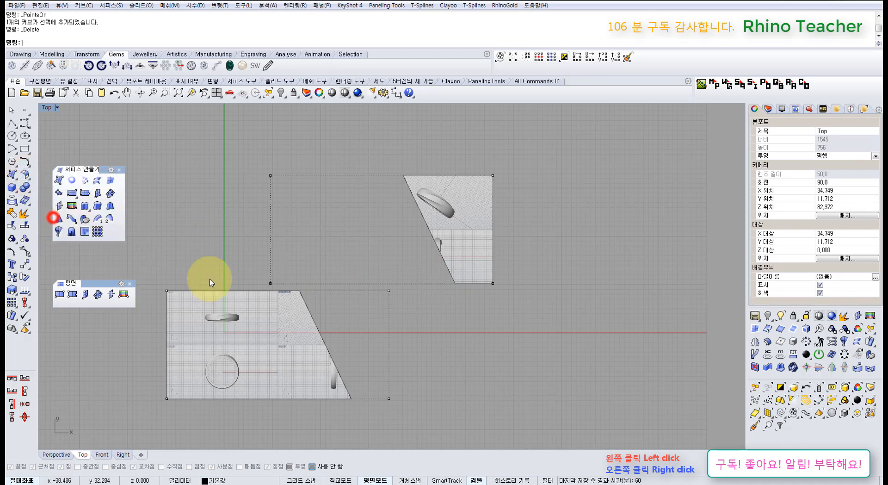
Shrink the untrimmed areas of both trimmed picture pieces to their trim edges and undo both shrinks
left_click(317, 328)
right_click(318, 331)
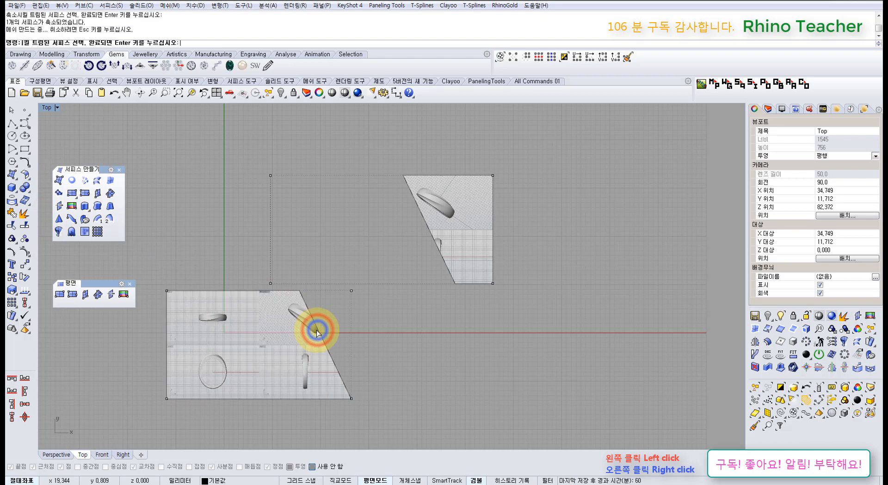
left_click(433, 246)
right_click(429, 304)
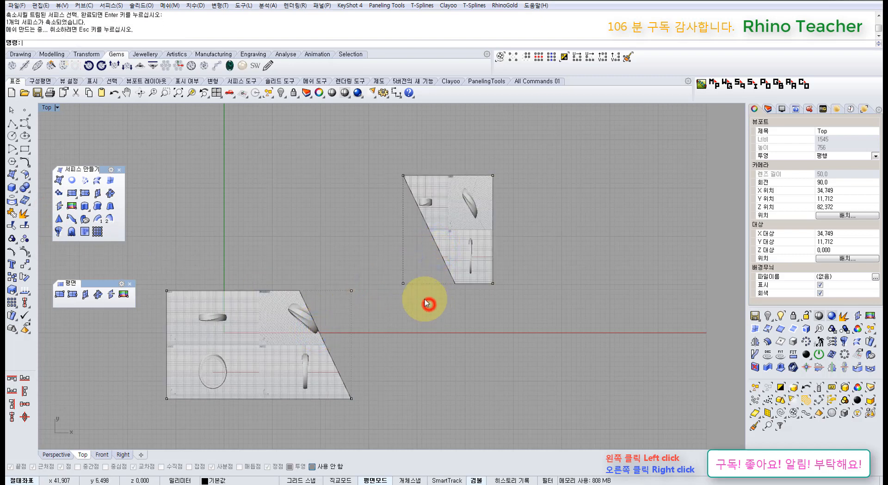
key("ctrl+z")
key("ctrl+z")
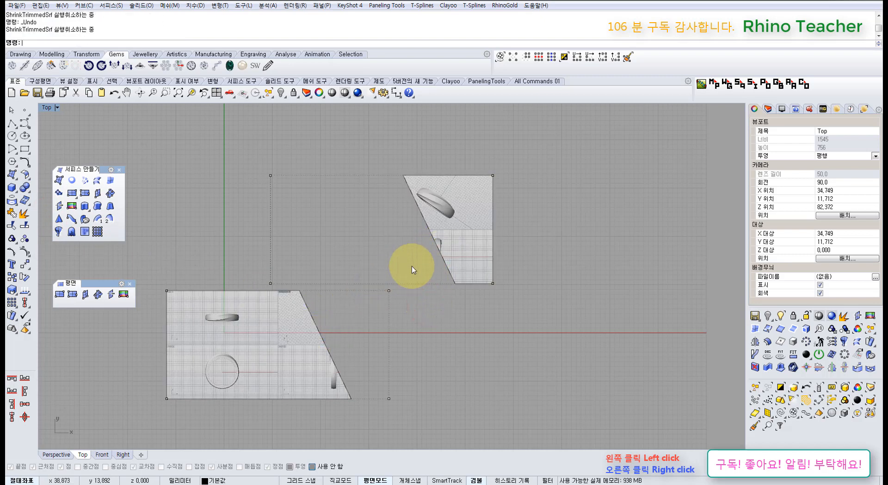
left_click(461, 348)
left_click_drag(489, 311, 436, 220)
right_click_drag(383, 279, 421, 256)
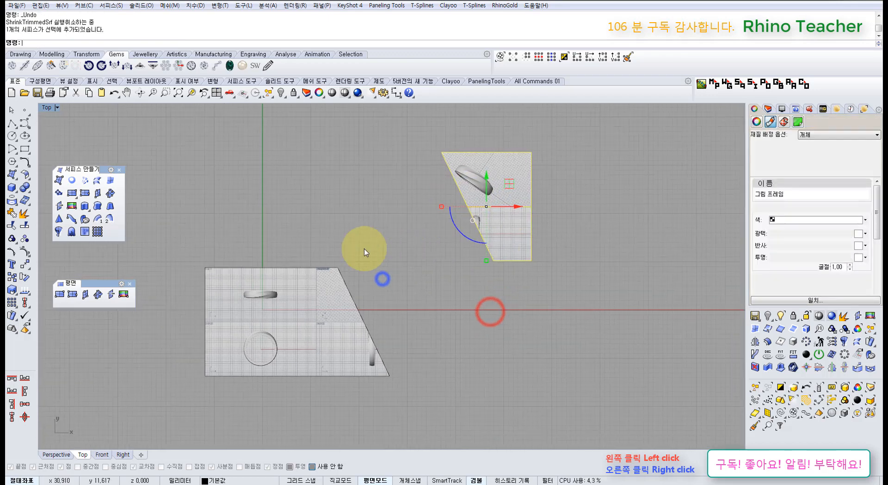
left_click(331, 219)
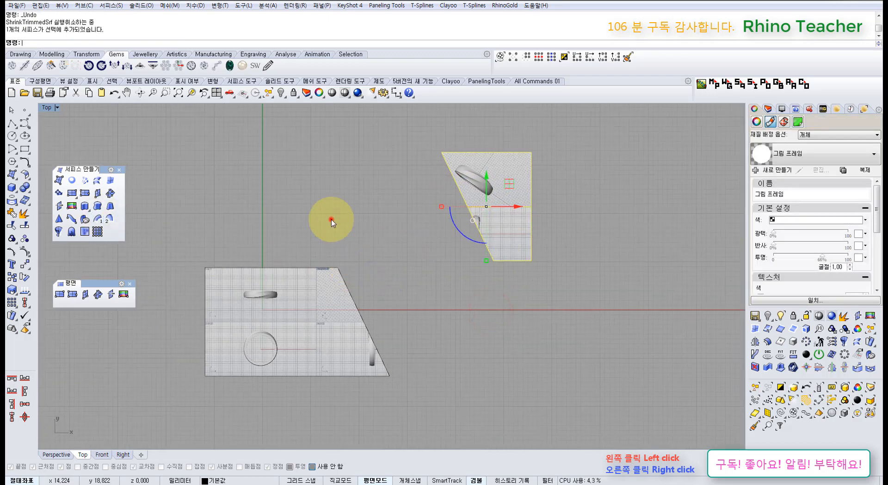
left_click(241, 95)
left_click(222, 96)
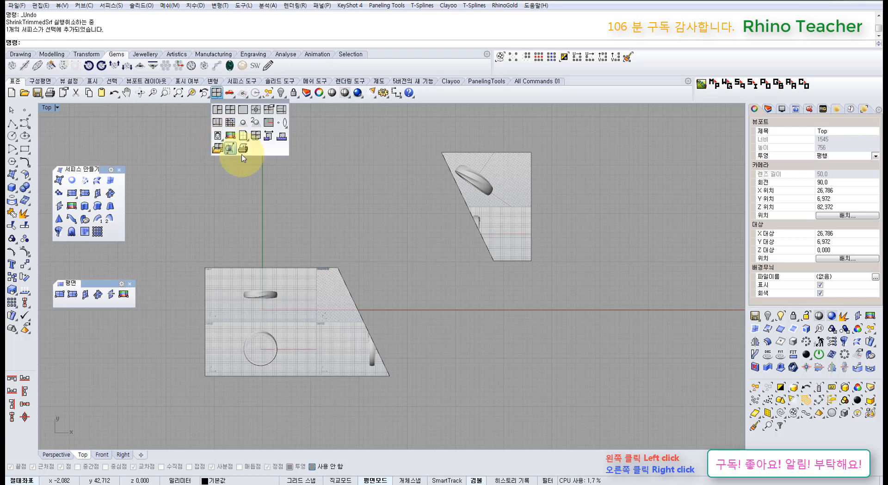
Delete both trimmed picture pieces to clear the scene
left_click(304, 191)
left_click(324, 282)
key("Delete")
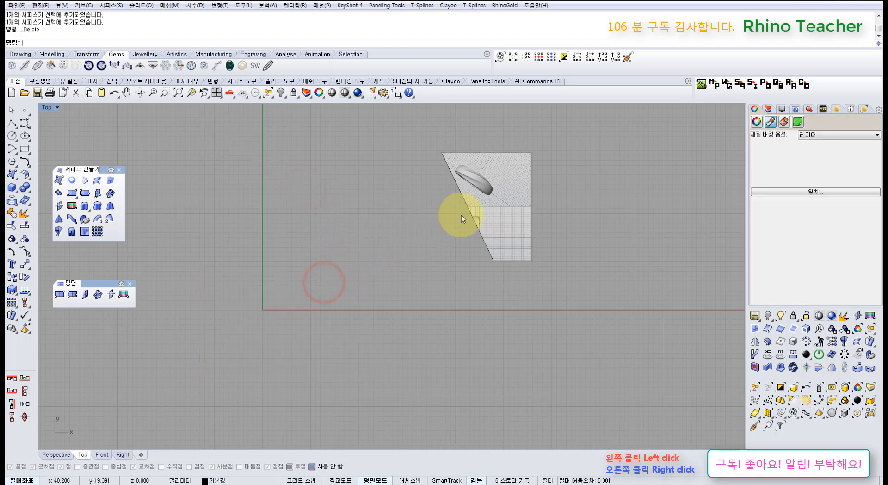
left_click(482, 206)
key("Delete")
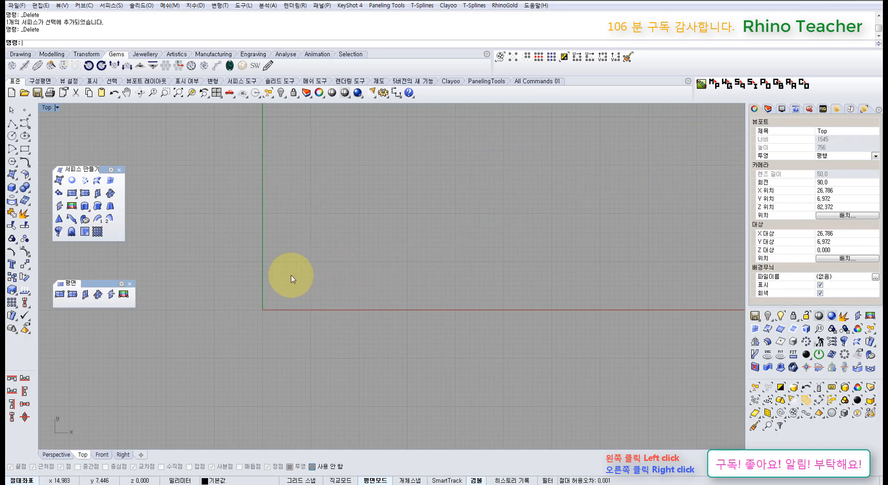
Close the floating set of plane tools and open the extrude tools as a floating set
right_click_drag(231, 274, 298, 258)
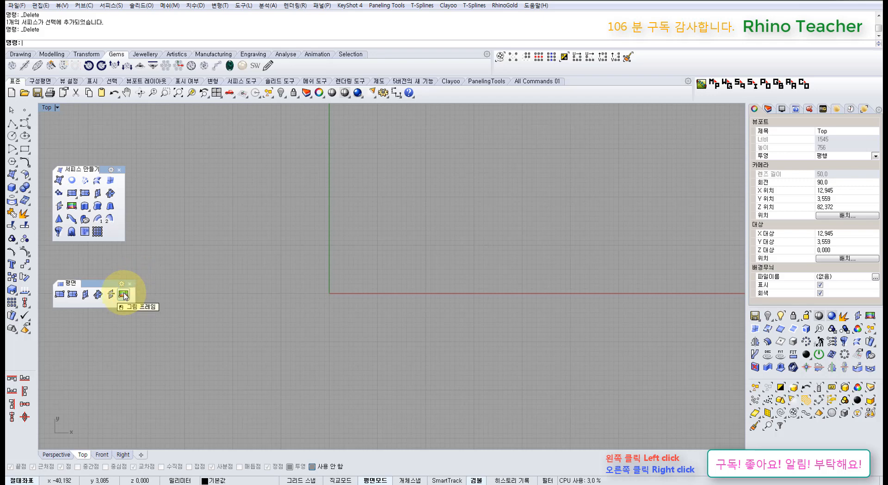
left_click(130, 285)
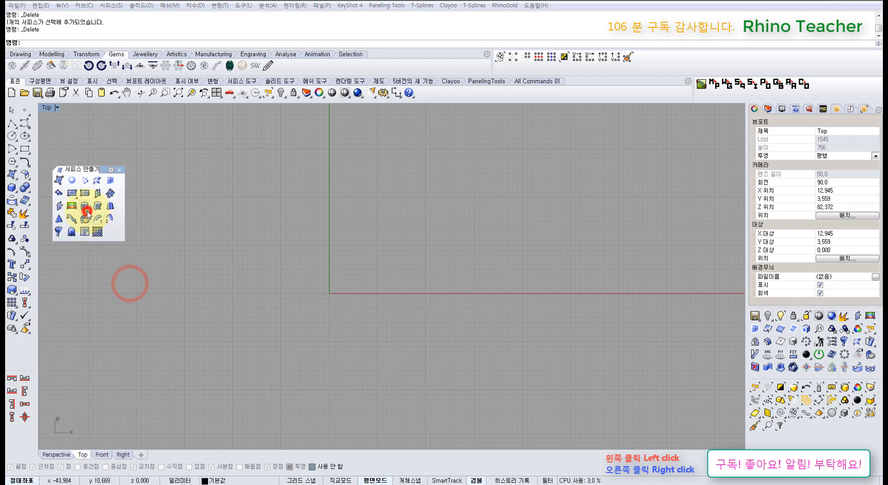
left_click_drag(112, 216, 119, 290)
left_click(220, 291)
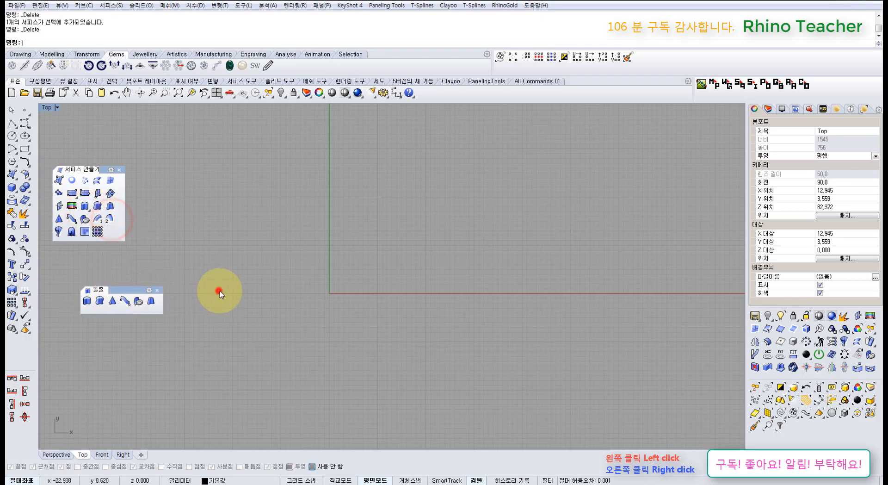
Draw a circle centred on the origin with a diameter of about 21.6 mm
left_click(13, 137)
type("0")
key("Return")
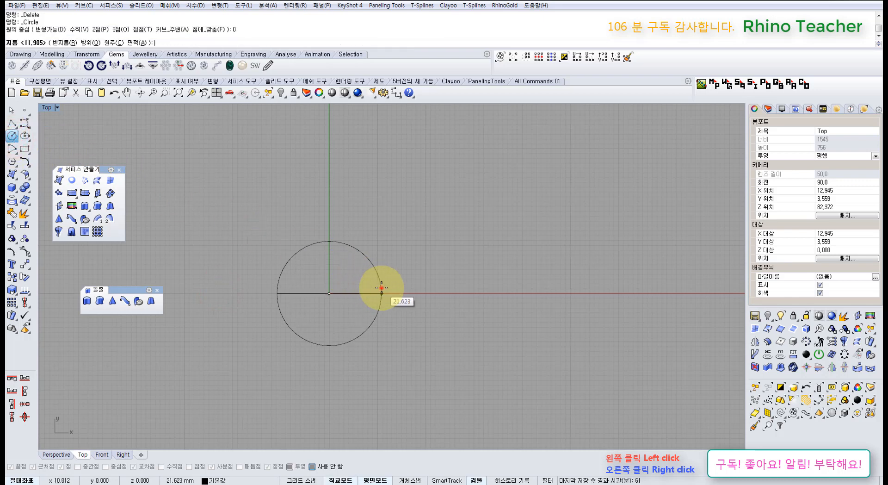
left_click(381, 288)
left_click_drag(421, 320, 353, 296)
left_click(215, 247)
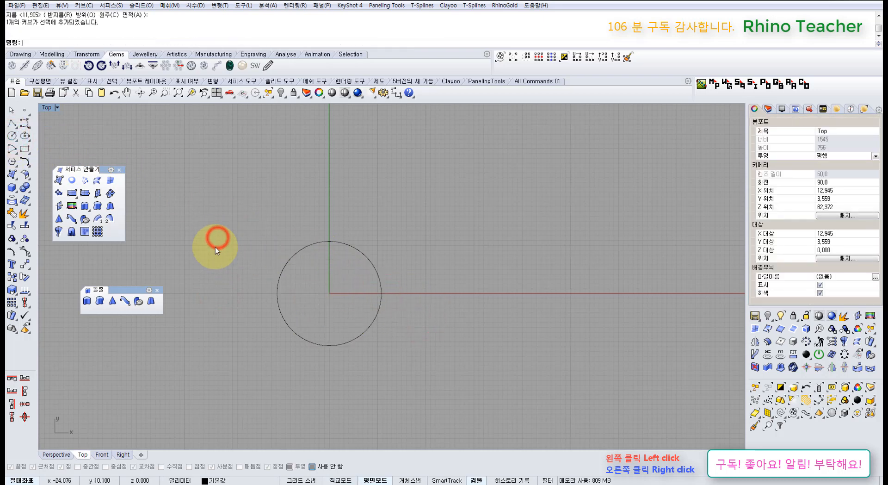
Draw a solid box along the X axis beside the circle, placing its base and height in the Perspective view
left_click(14, 187)
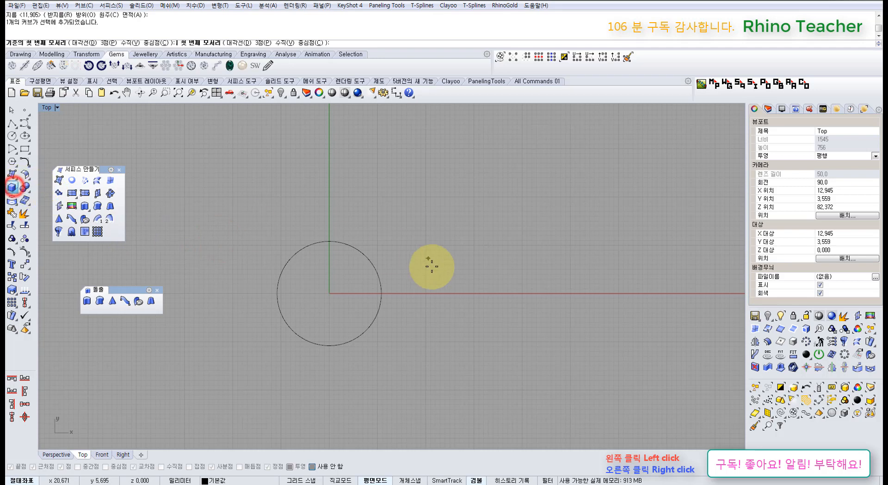
scroll(431, 267, "down", 4)
right_click_drag(420, 279, 398, 269)
key("ctrl+F4")
scroll(399, 269, "down", 4)
right_click_drag(488, 289, 341, 282, "shift")
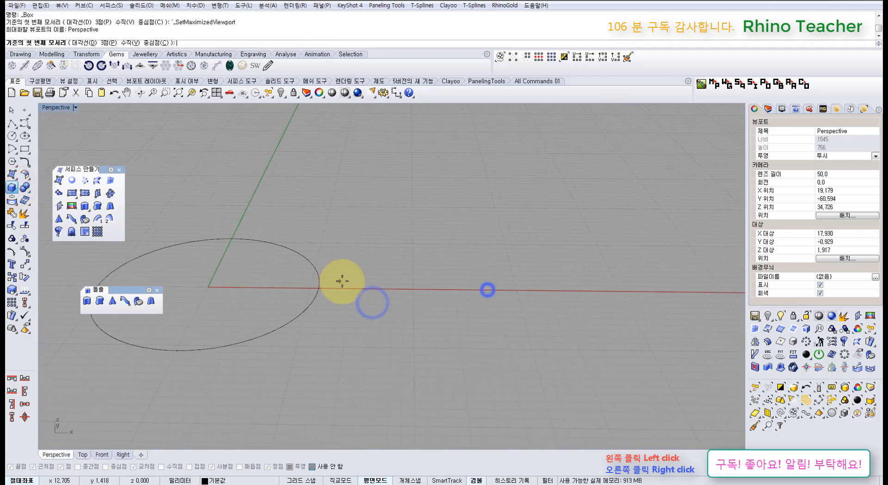
scroll(341, 282, "down", 10)
left_click(439, 259)
left_click(506, 300)
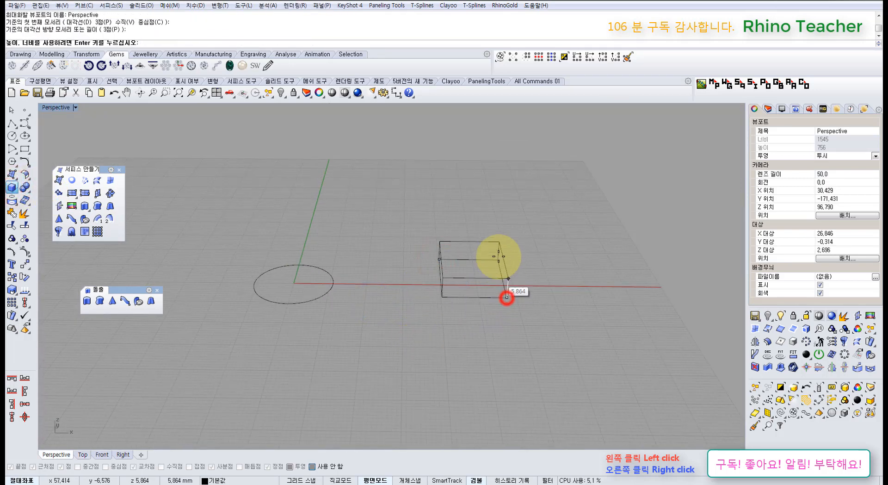
left_click(500, 249)
left_click(564, 286)
Extrude the box's left top edge straight up by about 5.4 mm as a surface
right_click_drag(462, 267, 544, 241)
scroll(451, 216, "up", 8)
right_click_drag(479, 215, 467, 244)
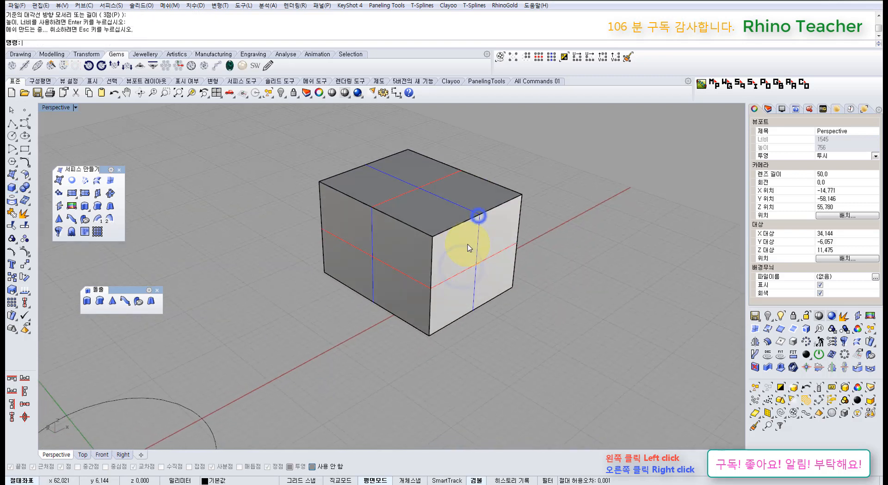
scroll(409, 219, "down", 5)
right_click_drag(433, 275, 357, 246)
scroll(370, 303, "up", 5)
right_click_drag(369, 360, 341, 308, "shift")
left_click(86, 300)
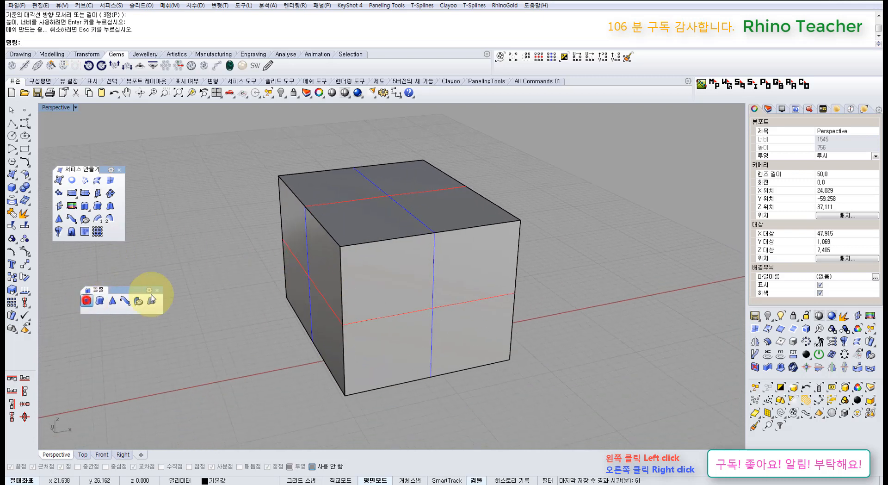
left_click(317, 223)
right_click(320, 226)
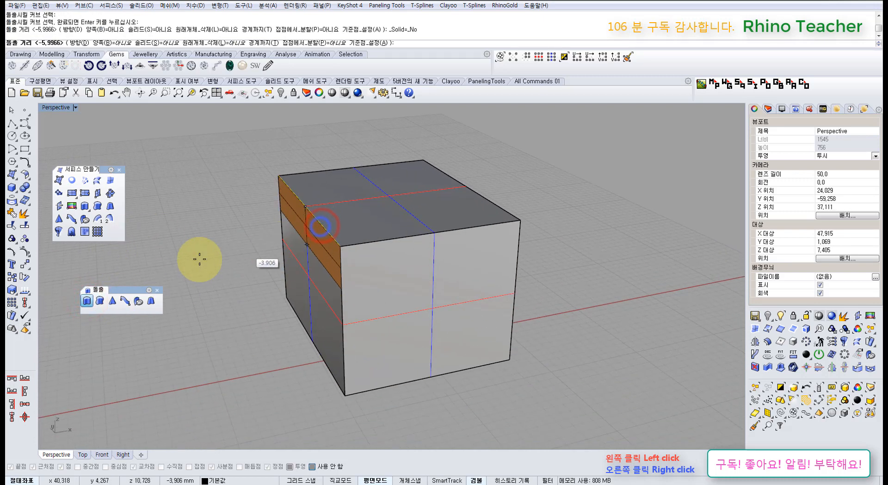
left_click(337, 151)
Extrude the same top edge of the box horizontally outward by about 10.7 mm using a custom direction
right_click(323, 178)
left_click(323, 230)
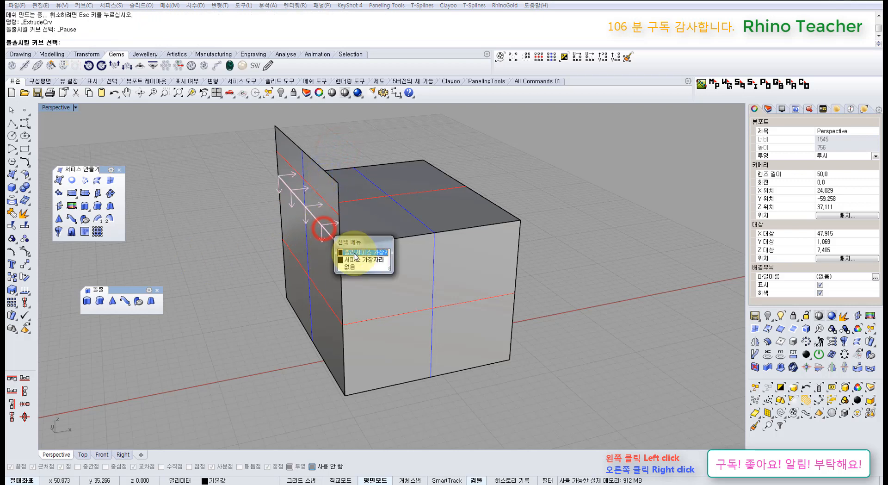
left_click(355, 254)
right_click(208, 155)
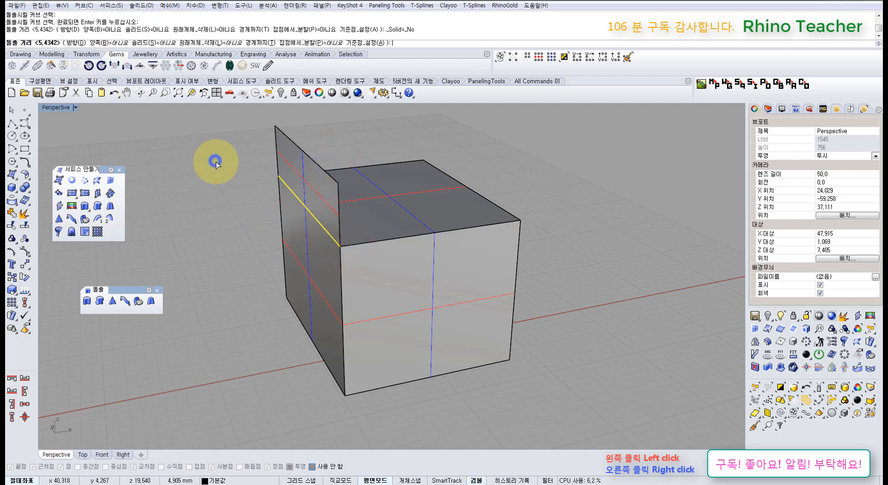
left_click(74, 43)
left_click(278, 301)
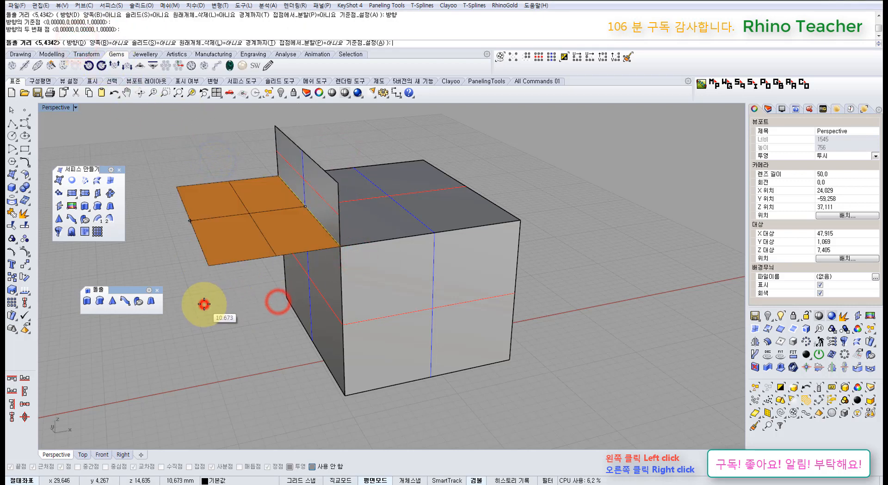
left_click(204, 305)
Delete the two surfaces extruded from the box's top edge
left_click(247, 320)
right_click_drag(242, 237, 319, 184)
left_click(324, 183, "shift")
key("Delete")
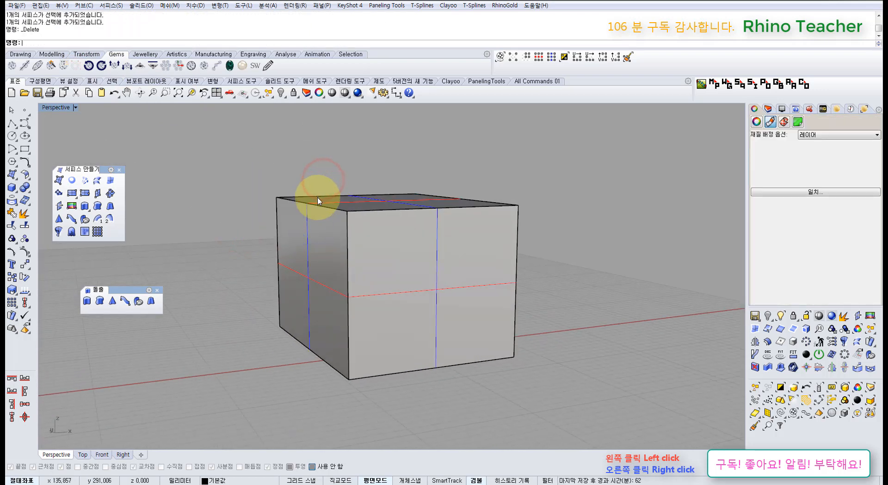
Extrude the circle upward with the Solid option on and move the resulting cylinder to the left of the circle
scroll(317, 199, "down", 10)
right_click_drag(293, 228, 353, 271, "shift")
scroll(353, 271, "up", 5)
left_click_drag(376, 318, 342, 282)
right_click_drag(359, 250, 357, 270)
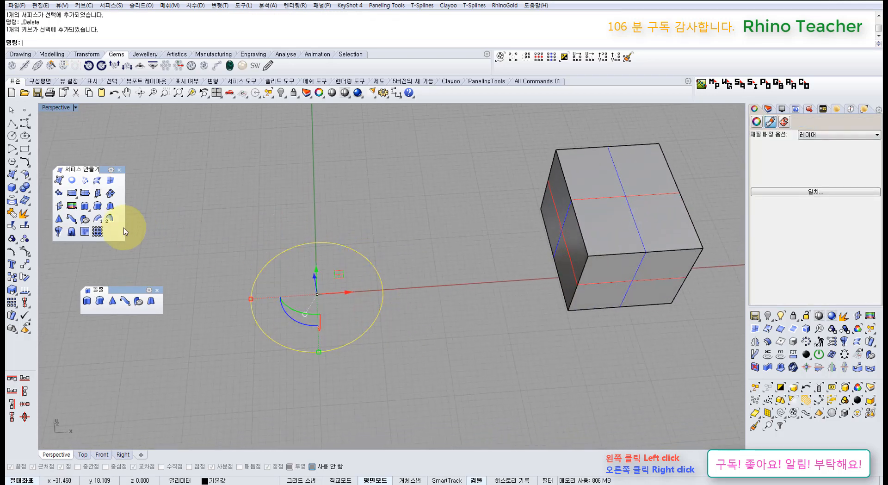
right_click_drag(257, 268, 264, 228)
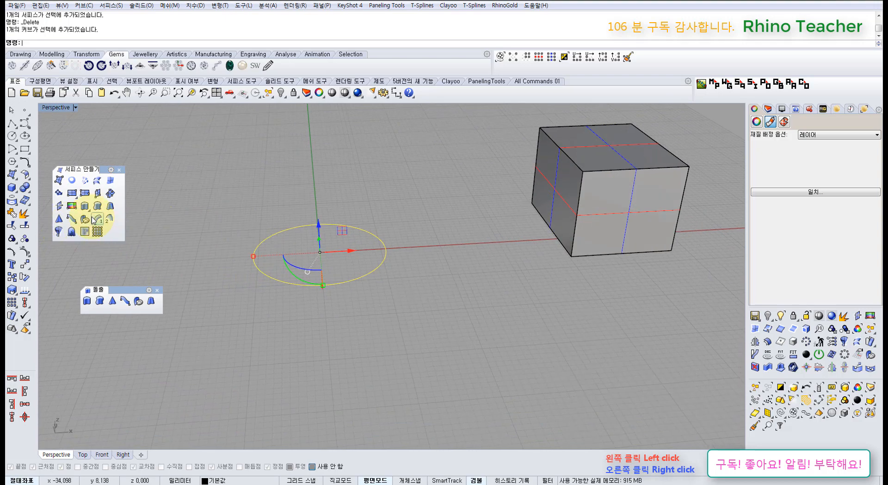
left_click(87, 300)
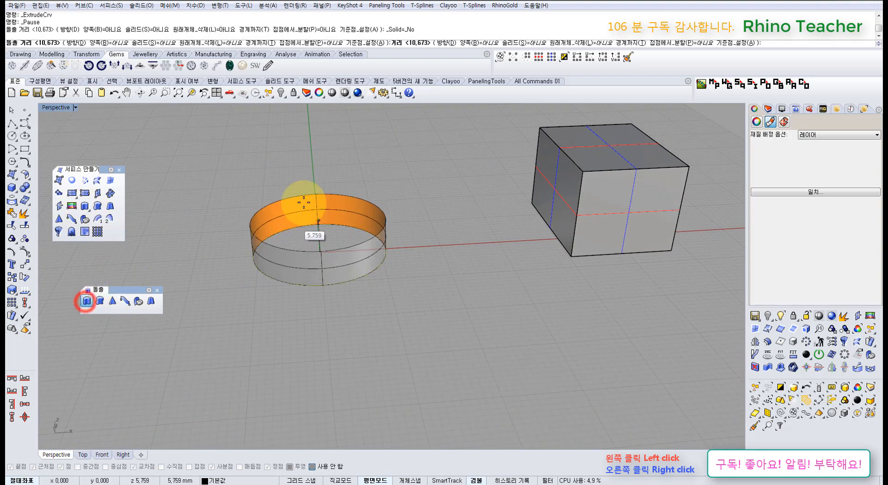
left_click(159, 44)
left_click(288, 167)
left_click_drag(356, 218, 347, 259)
left_click(393, 189)
Turn on the circle's control points and select the three on its right side
right_click_drag(342, 296, 338, 276)
key("F10")
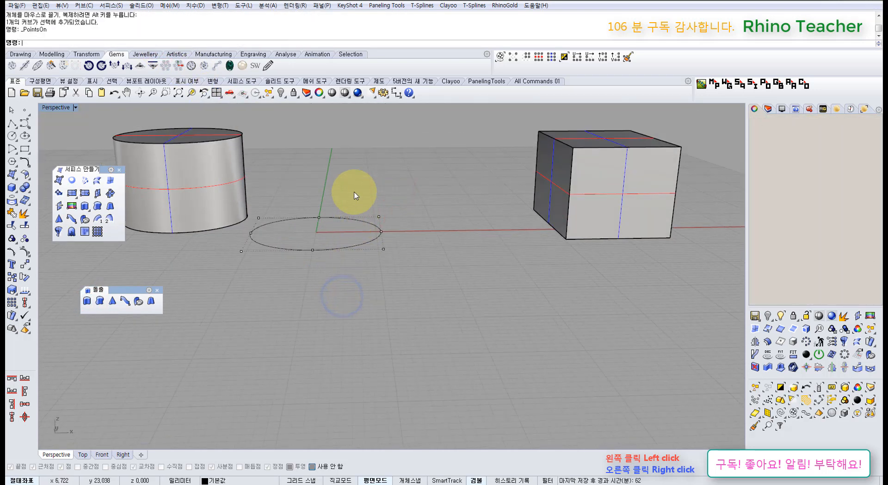
left_click_drag(355, 186, 393, 253)
right_click_drag(341, 184, 335, 210)
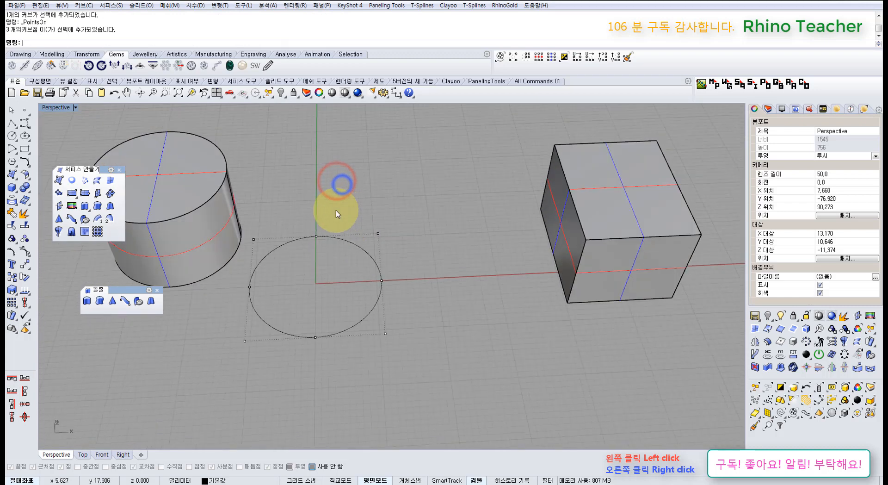
Rebuild the circle with 8 points and degree 3, deleting the input curve
left_click(27, 163)
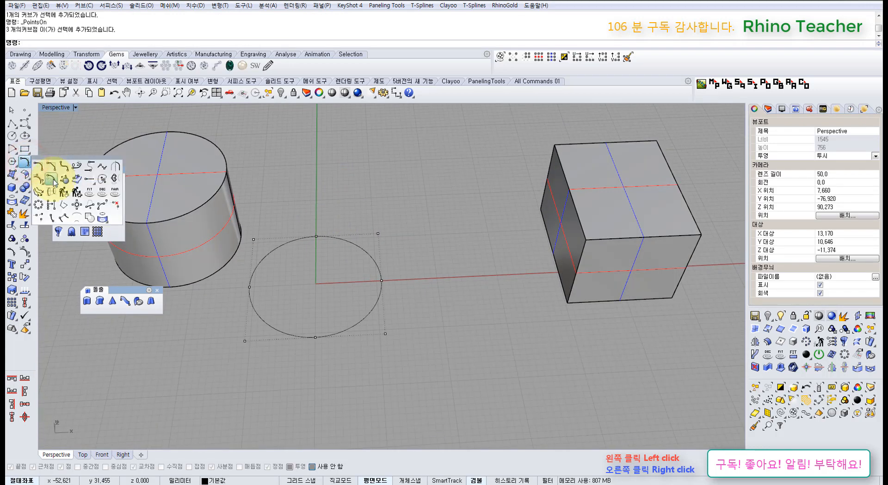
left_click(64, 192)
left_click(343, 239)
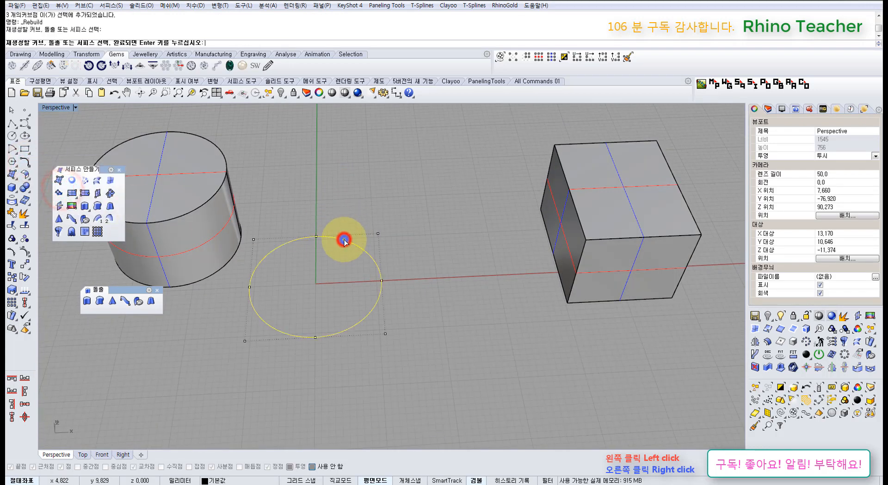
right_click(343, 240)
left_click(490, 260)
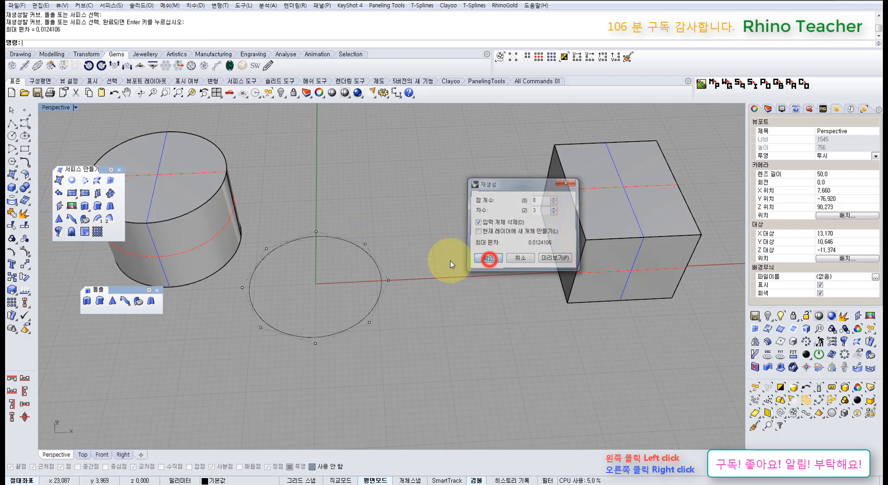
Raise the rightmost control point of the rebuilt circle along Z and turn the control points off
right_click_drag(369, 273, 368, 249)
scroll(368, 249, "up", 5)
left_click_drag(369, 247, 459, 288)
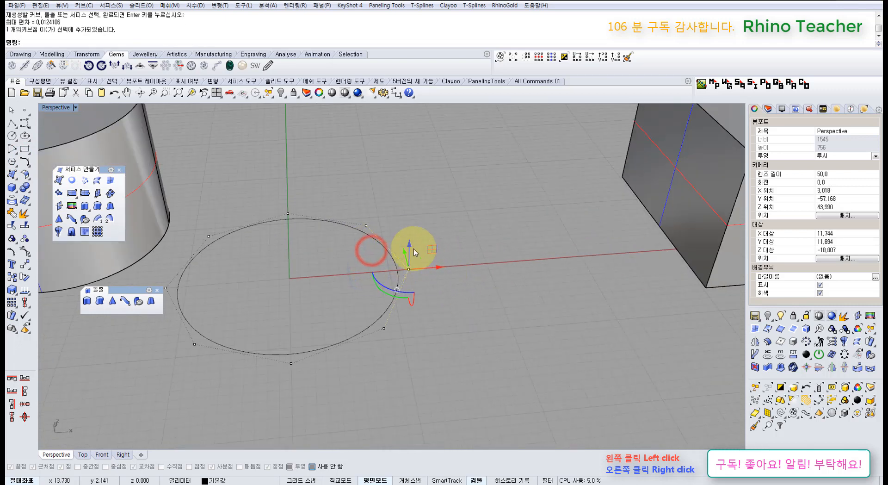
left_click_drag(348, 203, 420, 338)
right_click_drag(396, 243, 389, 228)
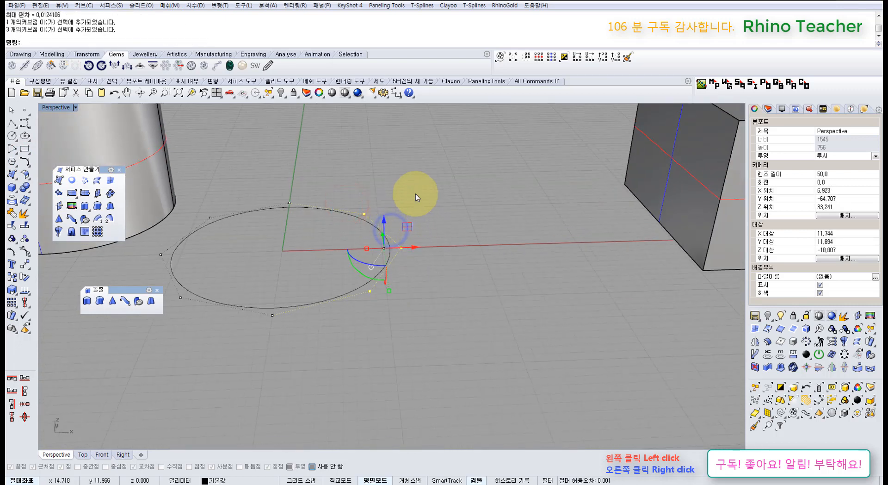
left_click(416, 193)
left_click_drag(388, 216, 412, 213)
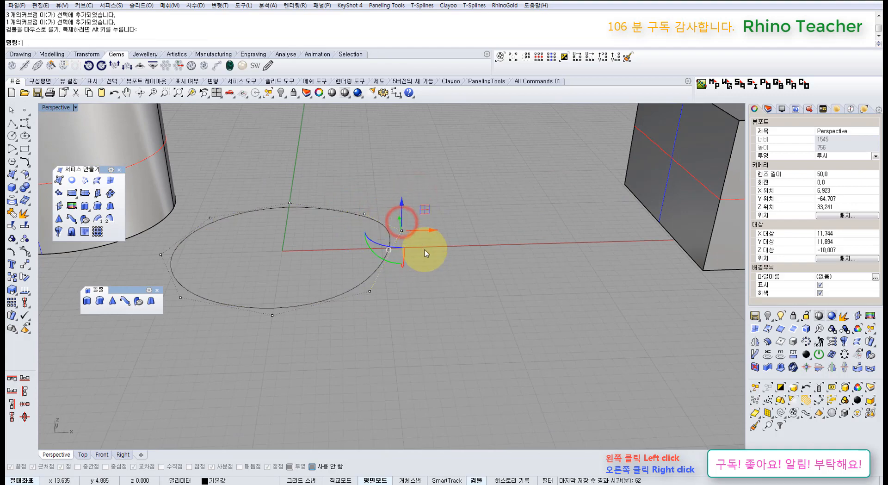
right_click_drag(394, 283, 394, 264)
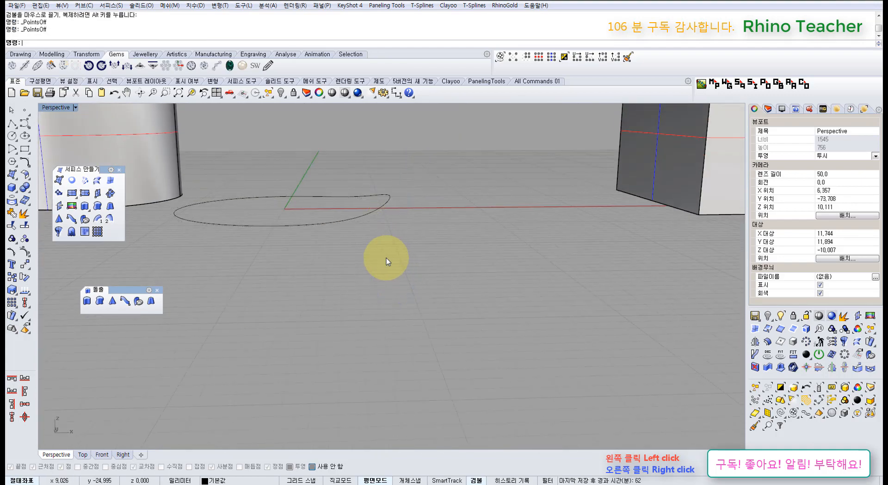
Extrude the non-planar closed curve straight upward with the Solid option toggled from Yes to No
left_click_drag(386, 258, 323, 209)
scroll(322, 208, "down", 2)
right_click_drag(322, 208, 319, 249)
left_click(83, 209)
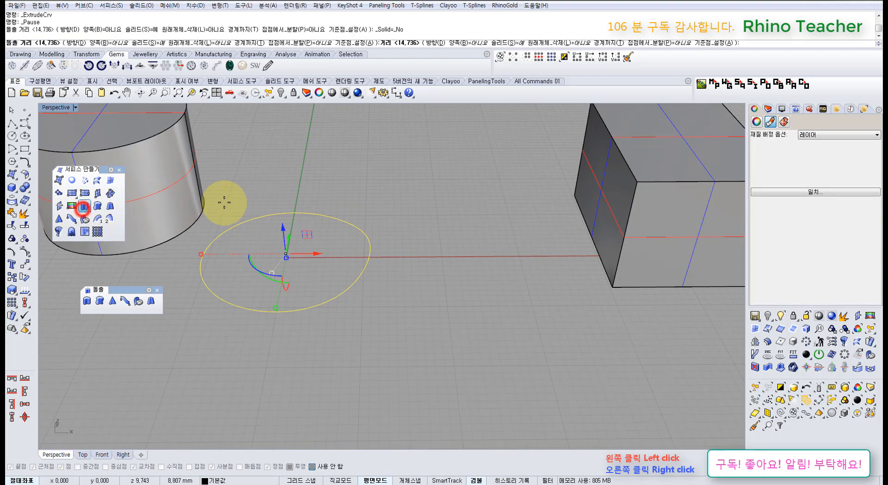
right_click_drag(273, 184, 283, 165)
left_click(150, 44)
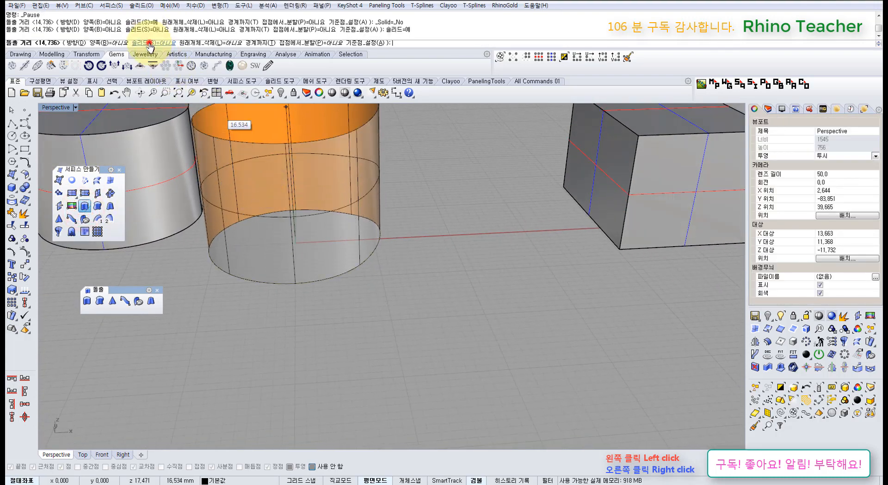
left_click(292, 162)
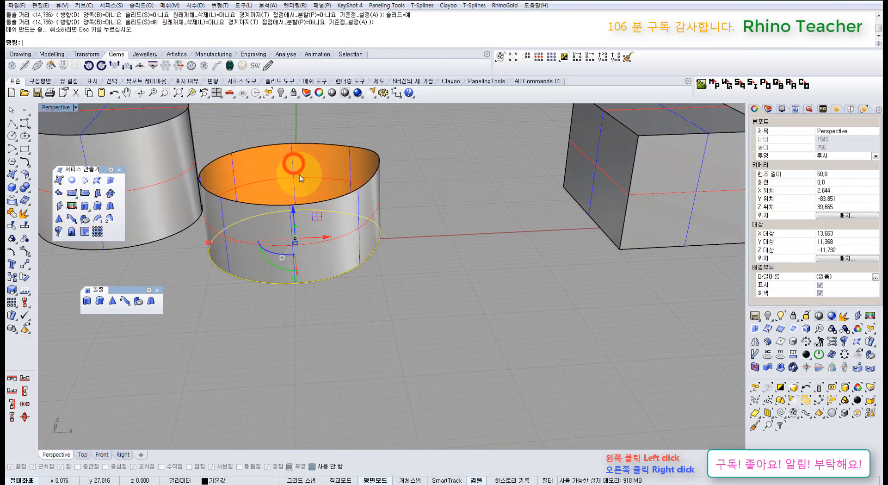
Undo the extrusion and the raised control point of the rebuilt circle, and turn its control points off
left_click(369, 207)
key("ctrl+z")
key("ctrl+z")
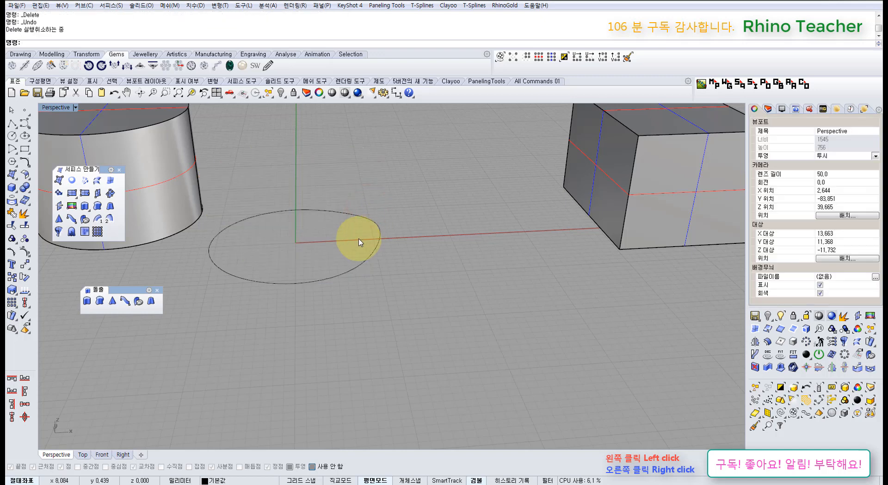
right_click_drag(383, 257, 375, 261)
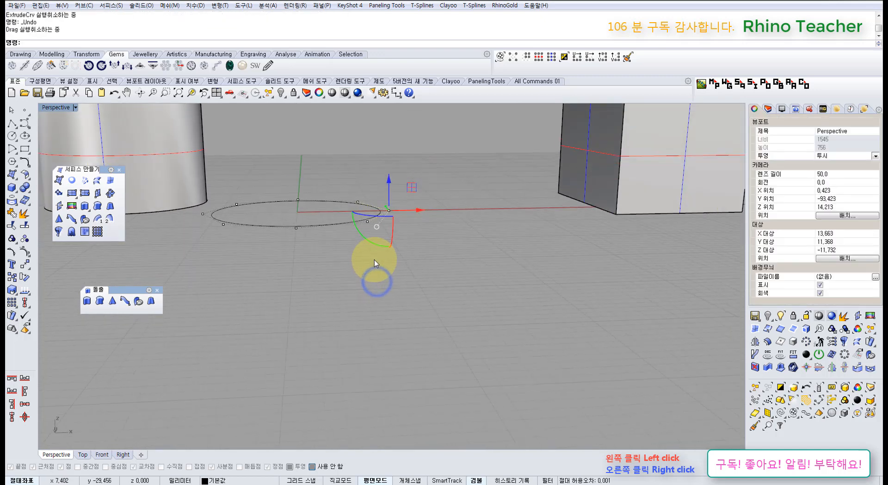
right_click_drag(324, 243, 327, 253)
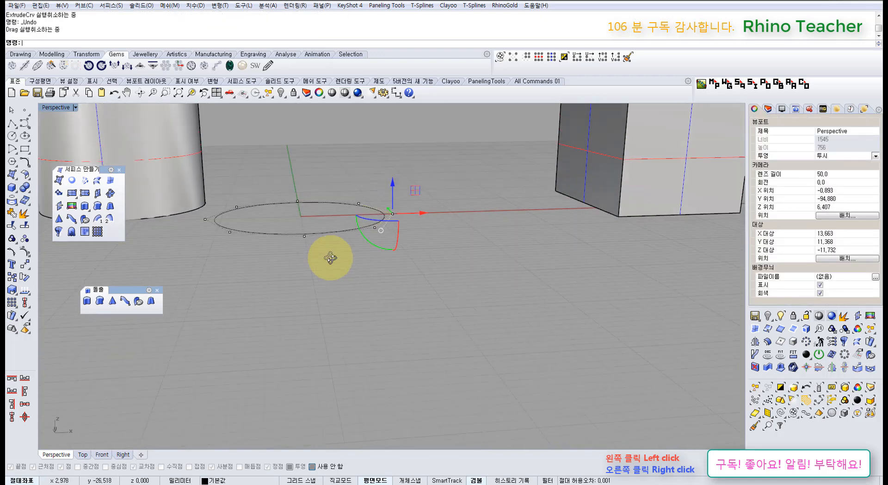
key("ctrl+F2")
scroll(310, 278, "down", 3)
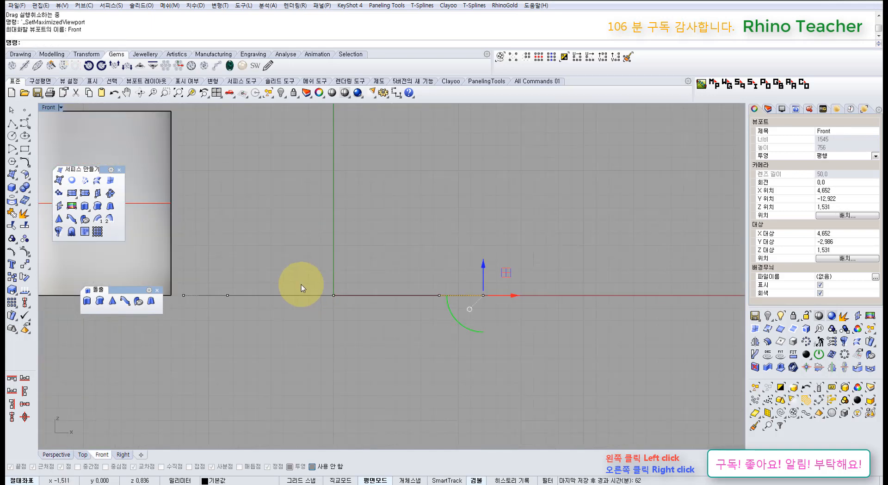
key("ctrl+F4")
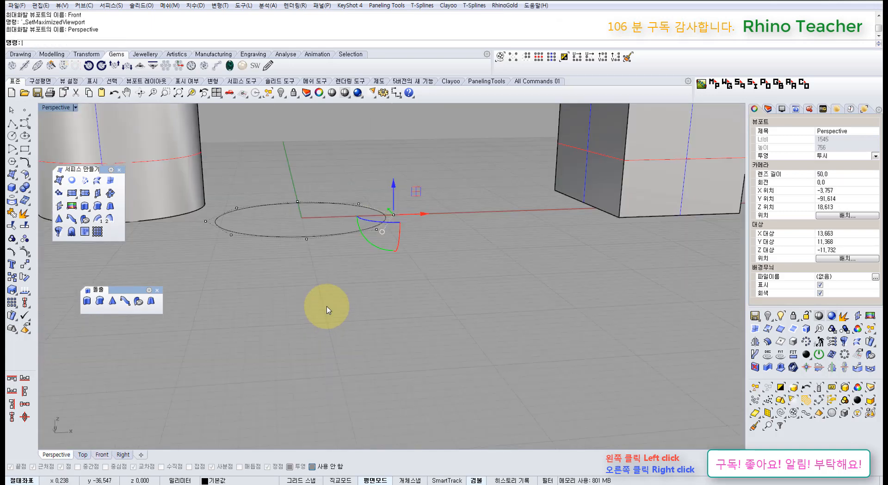
right_click_drag(337, 262, 336, 217)
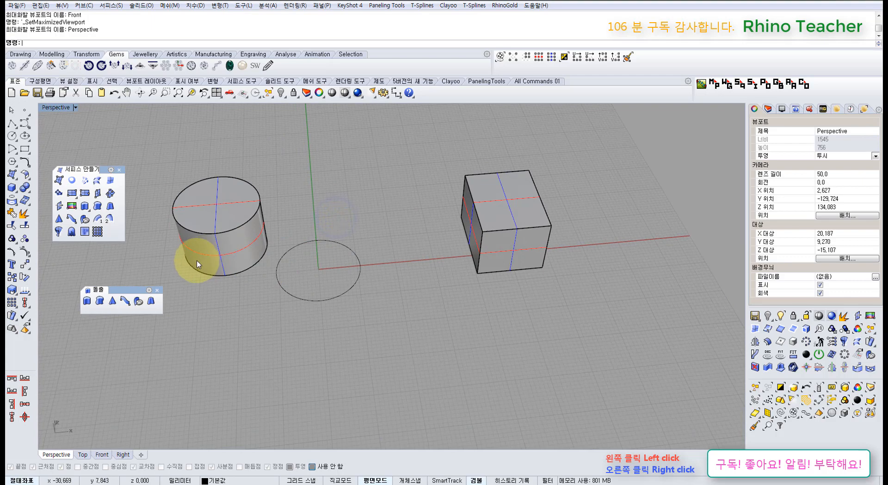
right_click_drag(286, 299, 317, 301)
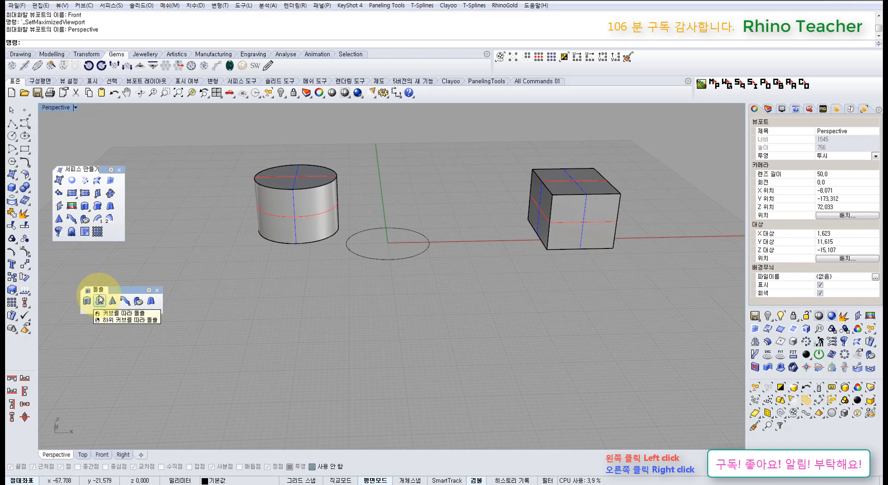
Draw an S-shaped degree 3 control point curve in the Front view, rising from the circle's edge on the positive X side
left_click(26, 124)
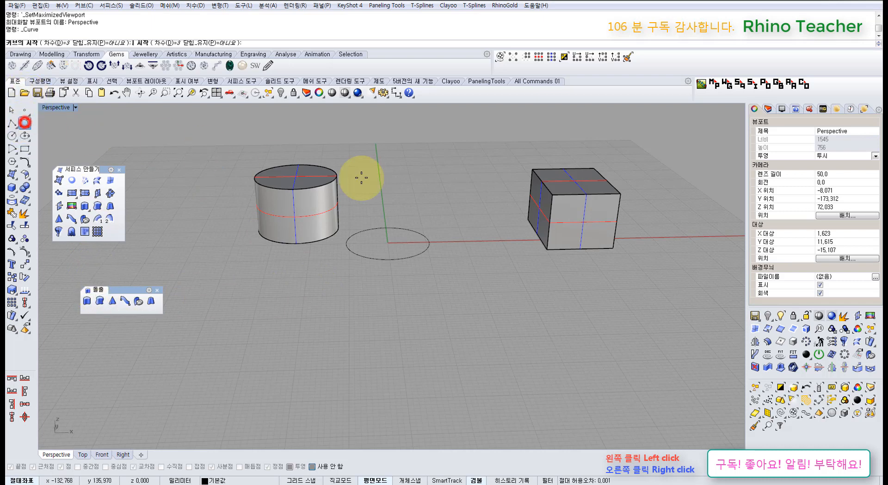
left_click(428, 243)
key("ctrl+F2")
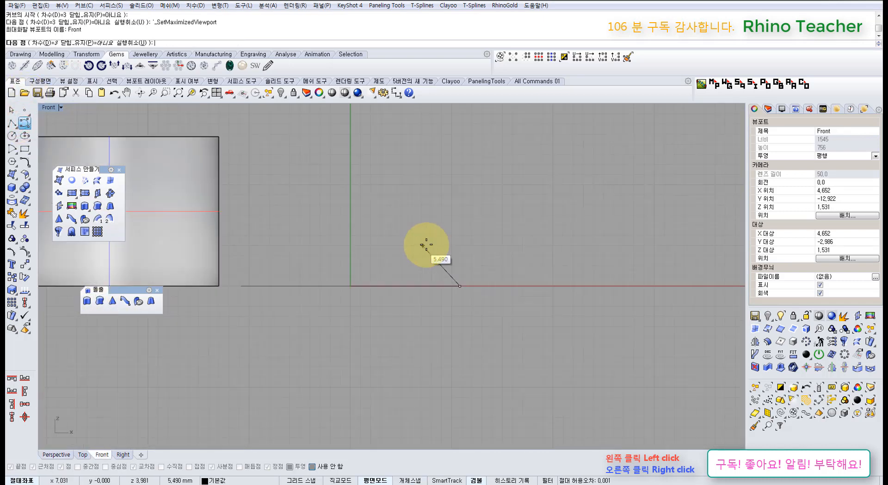
right_click_drag(441, 240, 388, 284)
left_click(369, 271)
left_click(388, 193)
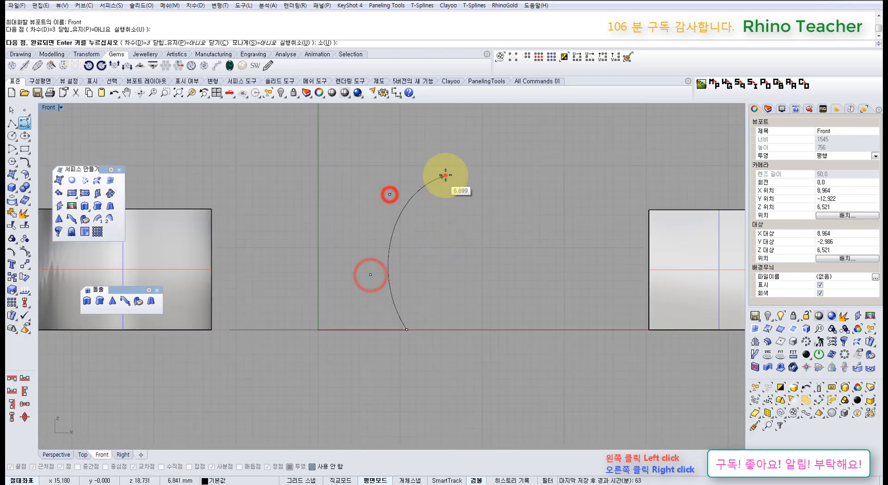
left_click(444, 174)
left_click(436, 123)
right_click(436, 123)
Extrude the circle along the S-shaped path curve in the Perspective view with Solid set to No
key("ctrl+F4")
right_click_drag(411, 200, 410, 231, "ctrl")
left_click(387, 256)
left_click(472, 194)
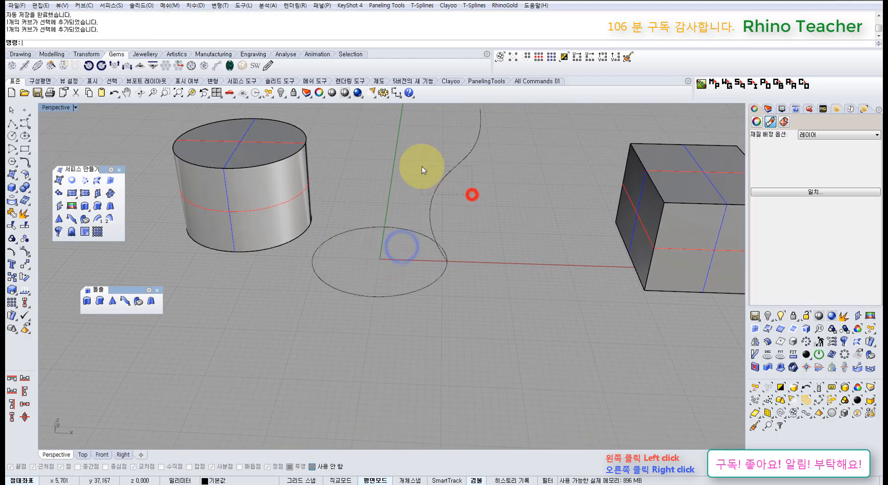
left_click(436, 189)
left_click(388, 170)
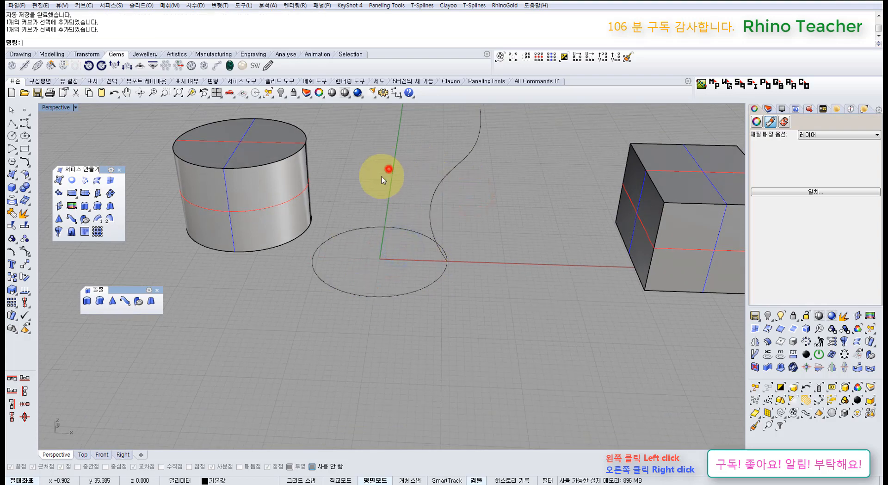
left_click(99, 301)
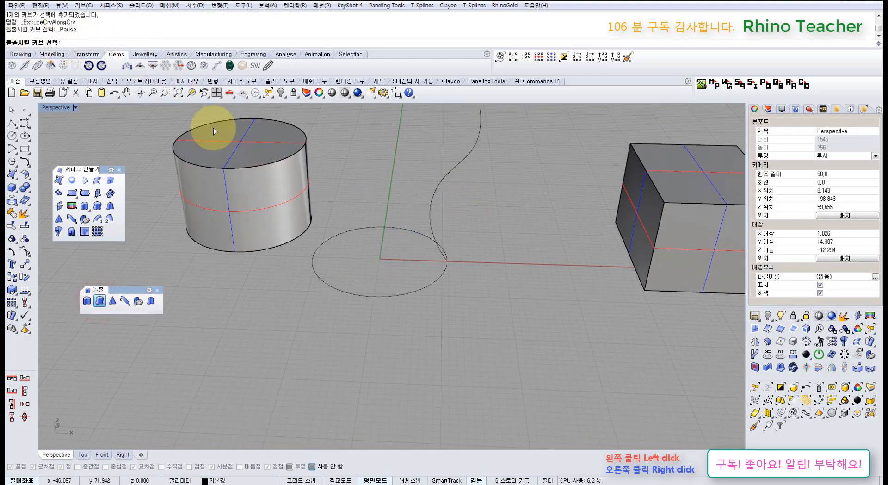
left_click(344, 229)
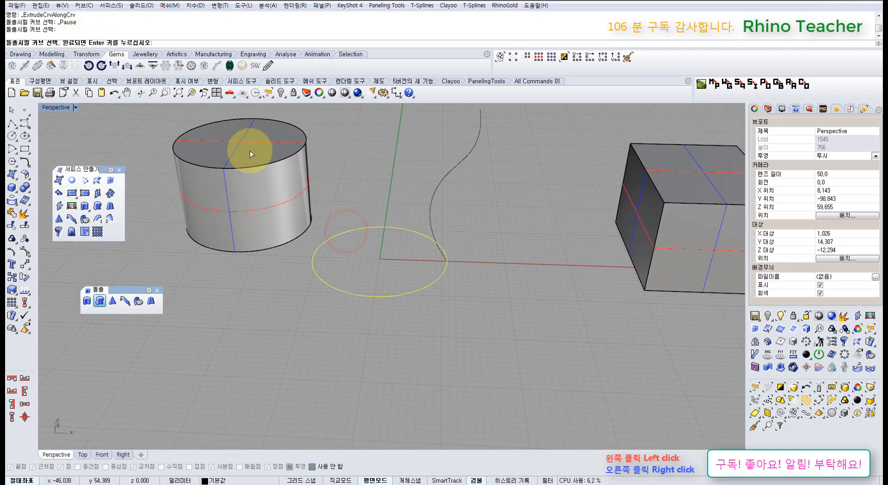
right_click(367, 212)
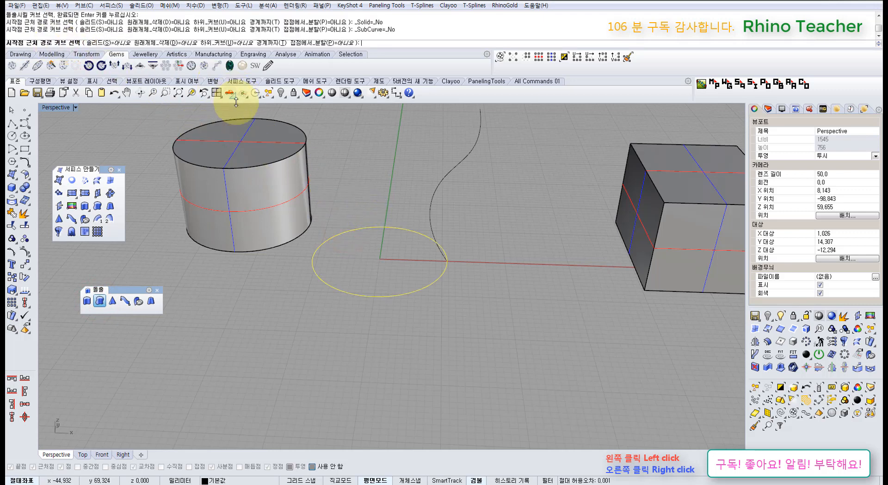
left_click(430, 223)
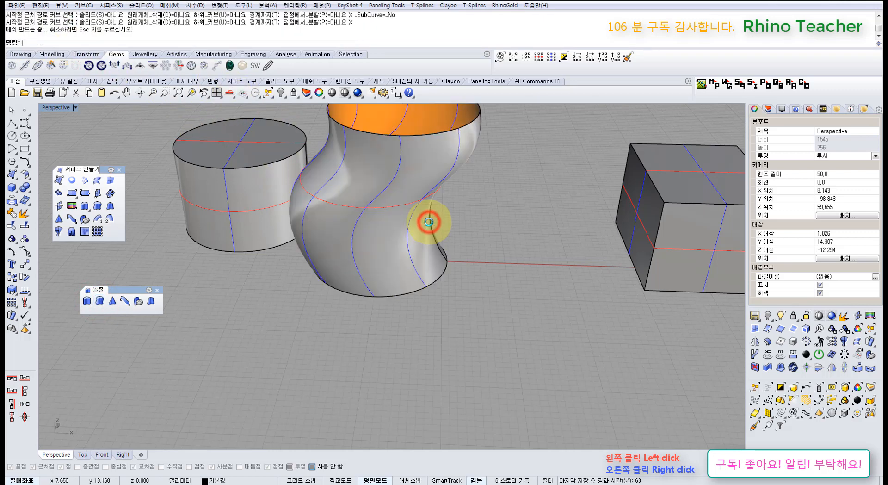
Undo the extrusion along the path and move the S-shaped curve slightly away from the circle along X
right_click_drag(427, 222, 481, 185)
key("ctrl+z")
left_click(437, 206)
left_click(491, 169)
left_click(478, 294)
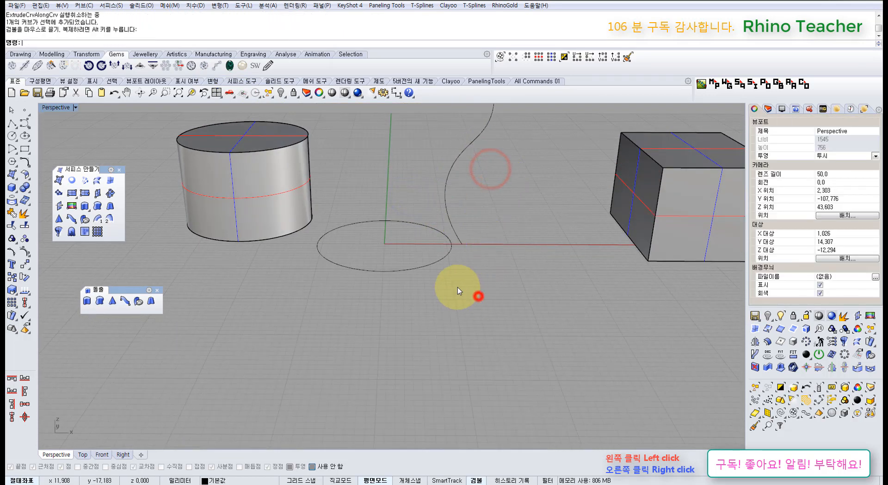
Extrude the circle along the detached S-shaped path curve, and undo that extrusion
left_click(100, 300)
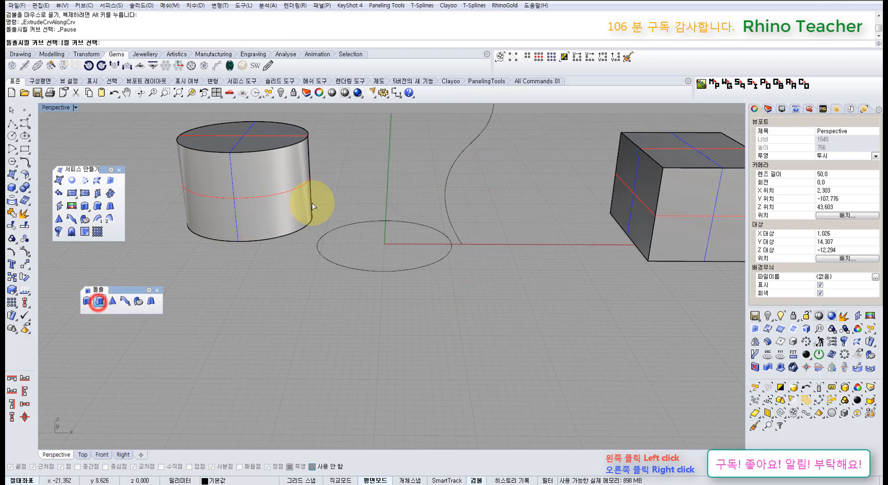
right_click_drag(334, 193, 445, 283)
left_click(333, 296)
right_click(339, 263)
left_click(445, 209)
key("ctrl+z")
Draw a smaller concentric circle inside the existing circle, centred on the origin
scroll(453, 215, "down", 6)
scroll(443, 293, "up", 6)
left_click_drag(455, 317, 398, 280)
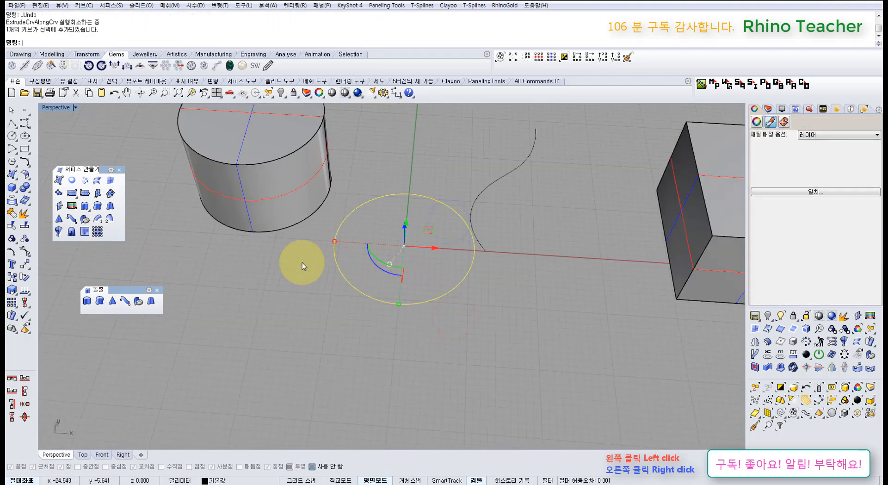
left_click(13, 136)
left_click(404, 244)
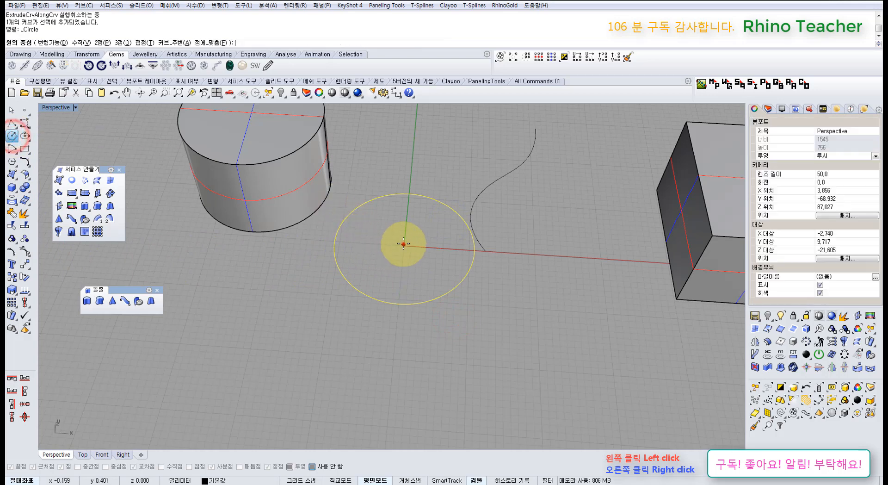
left_click(429, 249)
left_click(452, 326)
right_click_drag(452, 327, 437, 293)
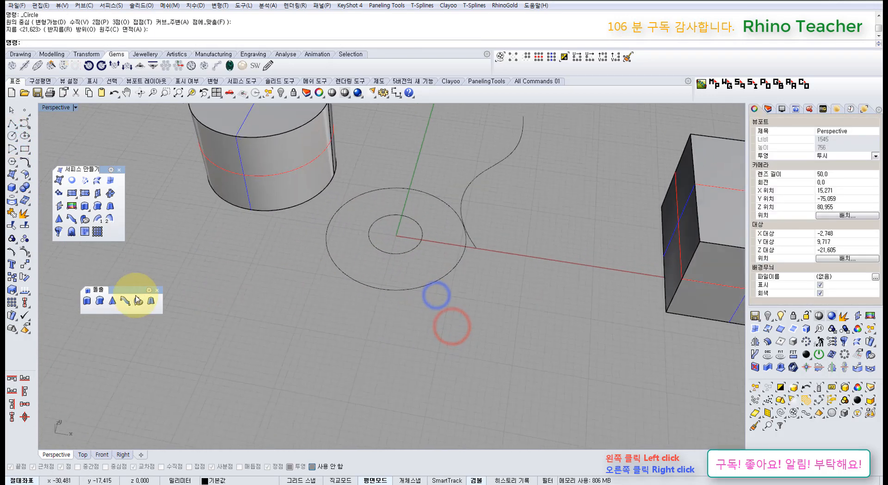
Extrude both concentric circles together along the S-shaped curve with Solid set to No, and undo the result
left_click(101, 302)
left_click(371, 286)
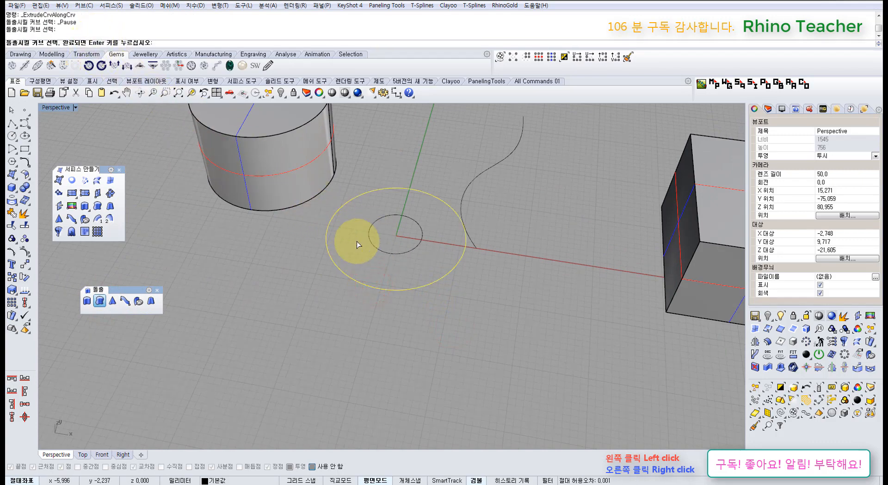
mouse_move(380, 253)
right_mouse_down()
mouse_move(390, 242)
mouse_move(390, 251)
right_mouse_up()
right_click(397, 248)
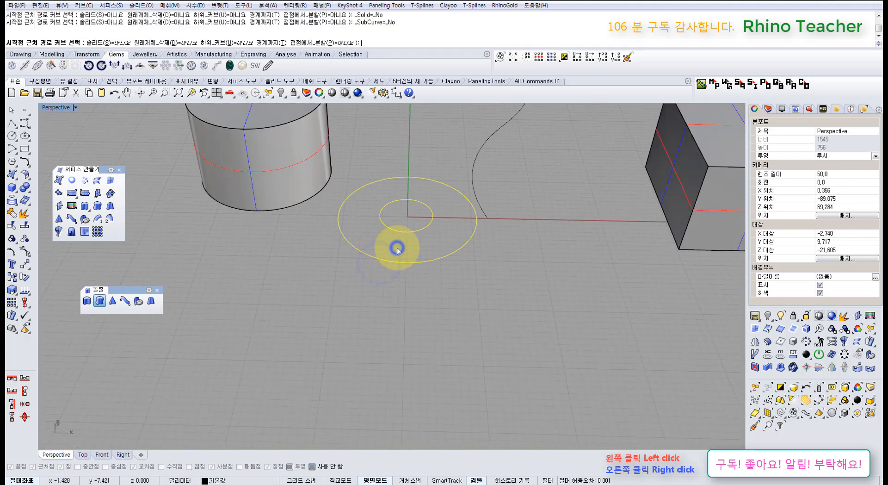
left_click(477, 195)
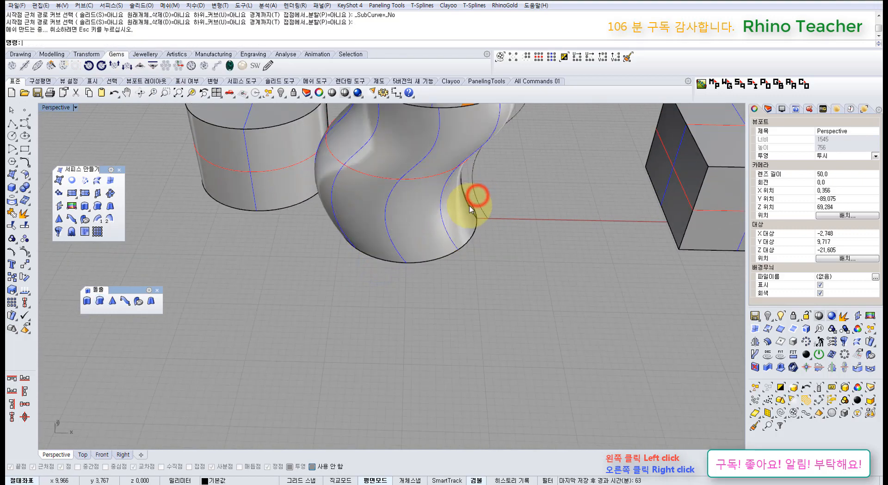
right_click_drag(455, 227, 433, 241)
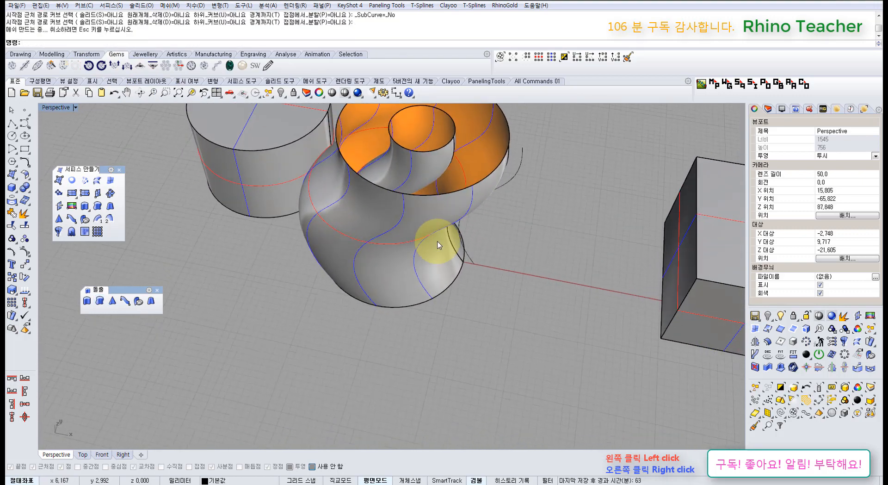
key("ctrl+z")
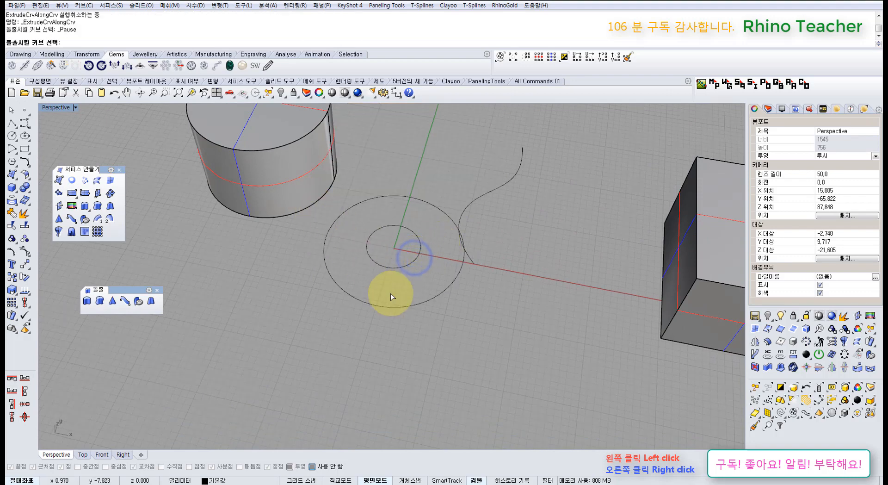
Extrude both concentric circles along the S-shaped curve with the Solid option set to Yes
left_click(393, 306)
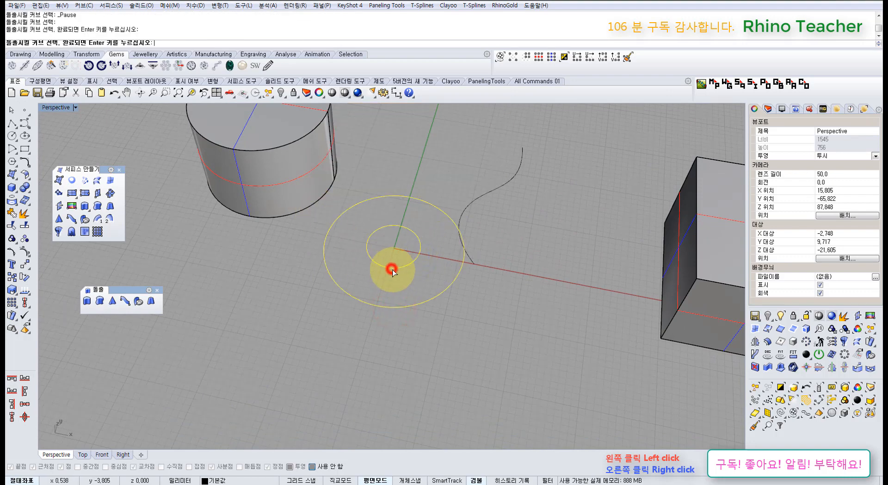
right_click(416, 246)
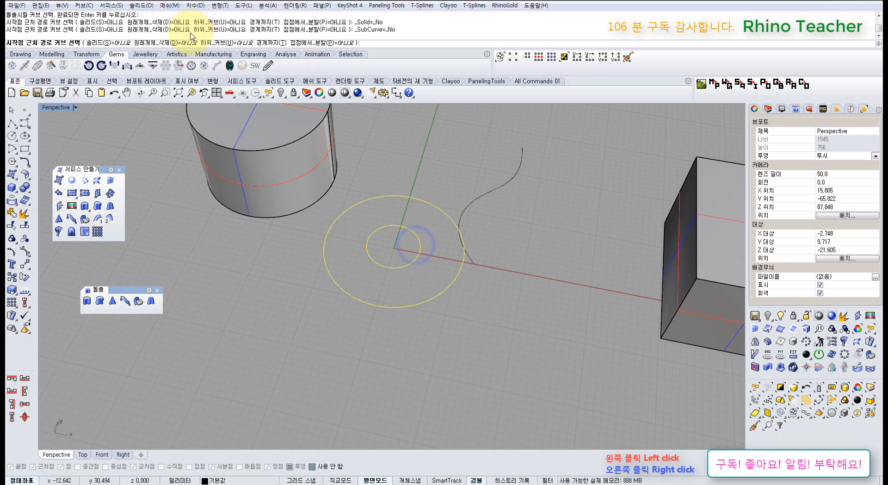
left_click(108, 44)
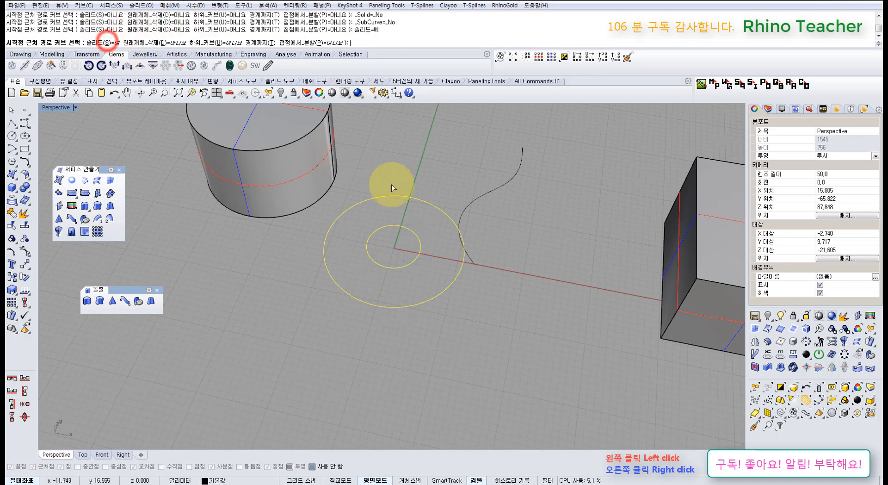
left_click(469, 207)
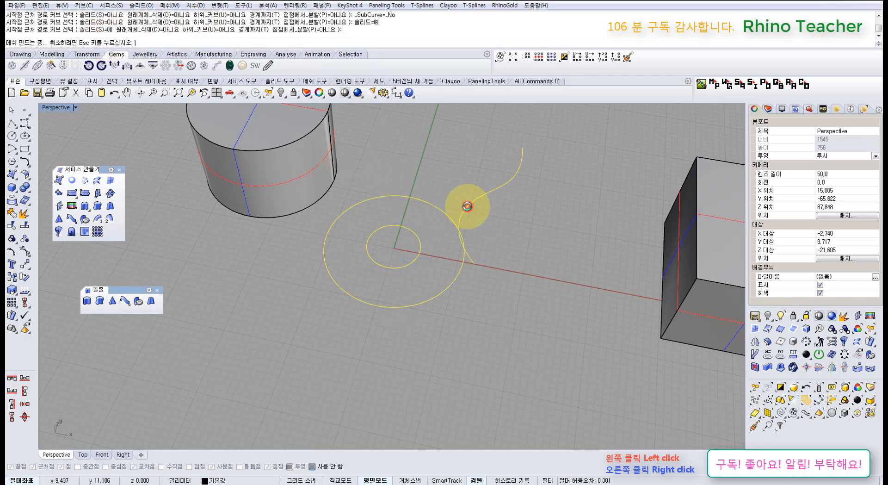
right_click_drag(440, 183, 479, 224)
right_click_drag(480, 224, 409, 232, "shift")
Select the extruded S-shaped tube solid, zoom to the selection and delete the solid
left_click(426, 290)
type("zs")
key("Return")
mouse_move(414, 315)
right_mouse_down()
mouse_move(423, 223)
mouse_move(412, 182)
mouse_move(408, 282)
mouse_move(403, 252)
mouse_move(408, 306)
right_mouse_up()
key("Delete")
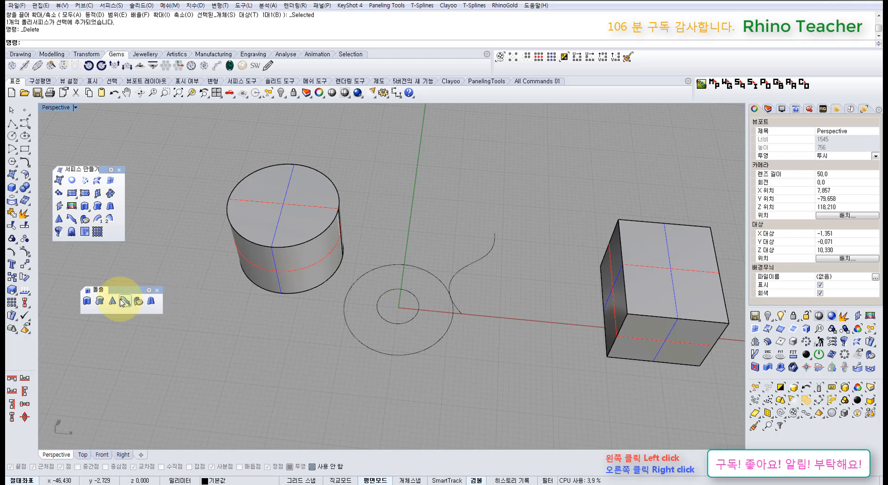
Delete the inner concentric circle and the S-shaped path curve, keeping the outer circle
left_click(416, 317)
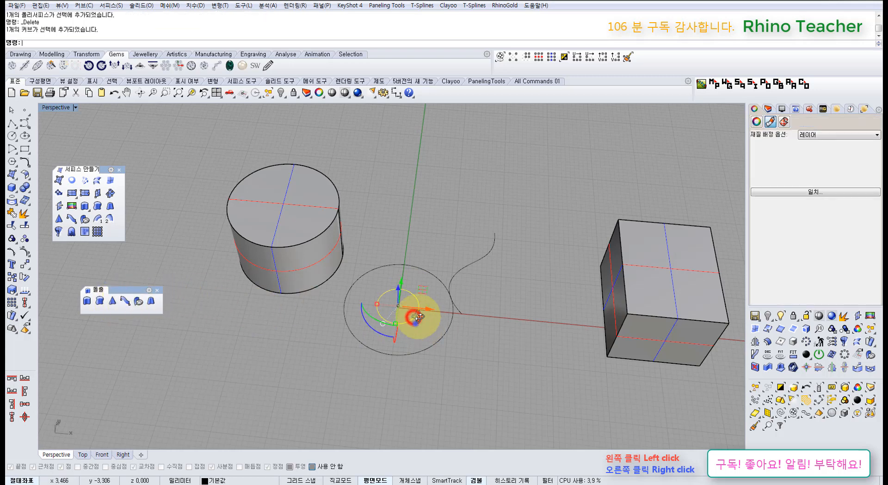
key("Delete")
right_click_drag(415, 322, 453, 254)
left_click_drag(493, 256, 442, 272)
key("Delete")
right_click_drag(422, 291, 442, 257)
Extrude the remaining circle to a point above its centre in the Front view, with Solid set to No
left_click_drag(463, 370, 419, 321)
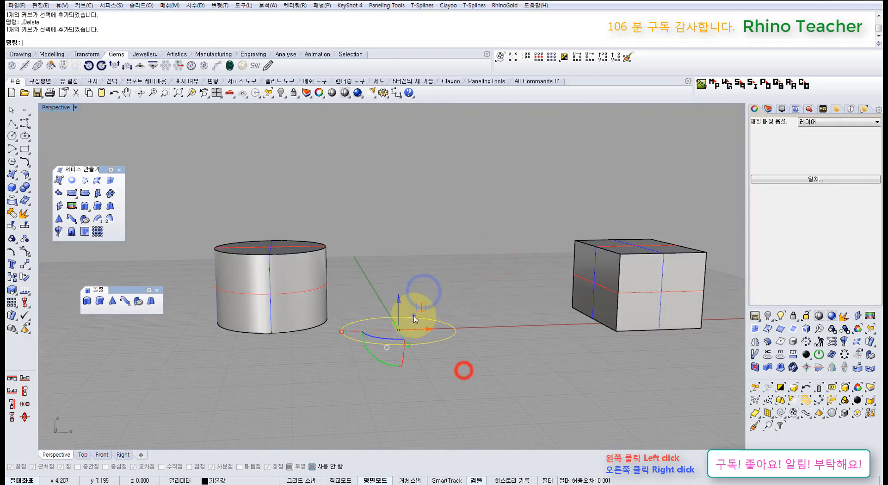
right_click_drag(413, 316, 397, 315)
left_click(216, 92)
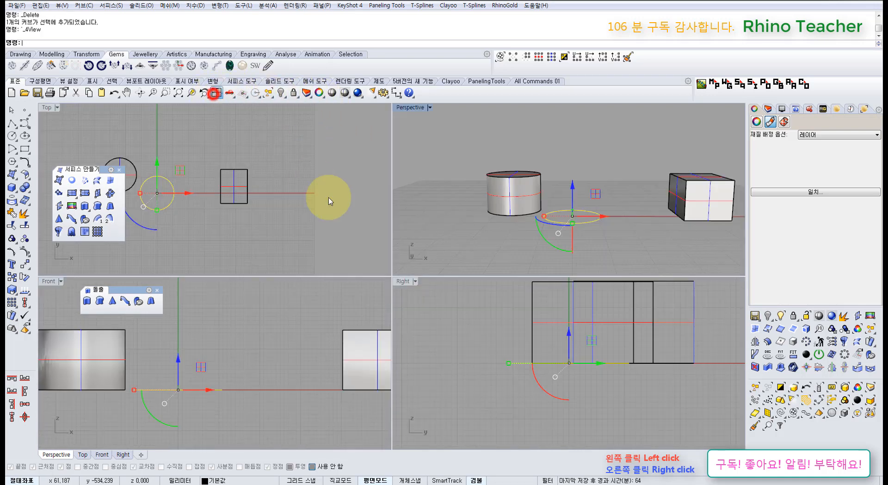
right_click_drag(214, 366, 295, 367)
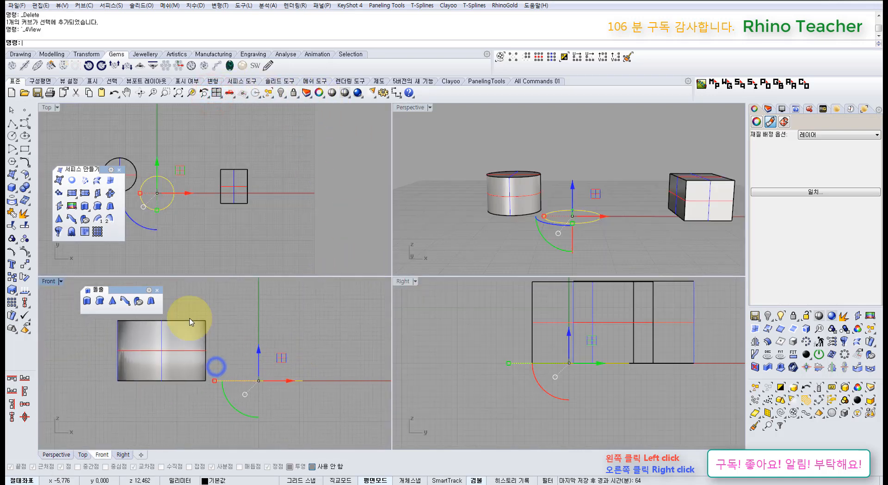
left_click(113, 302)
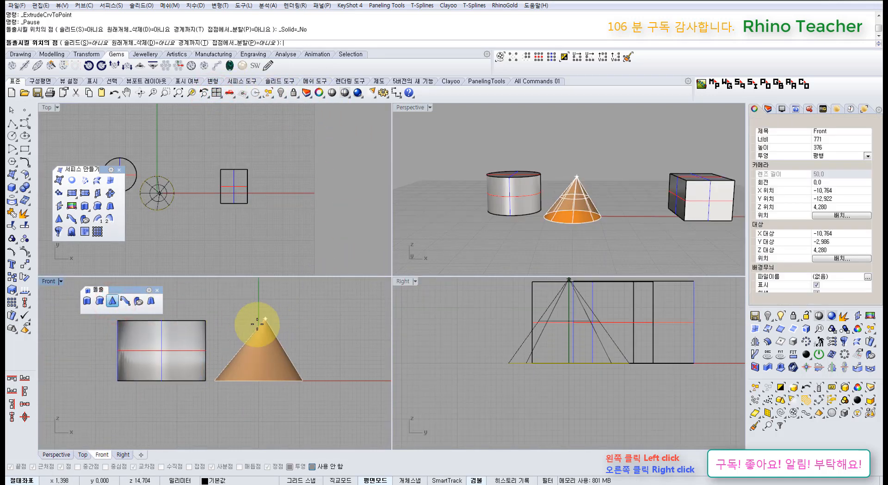
scroll(257, 323, "up", 3)
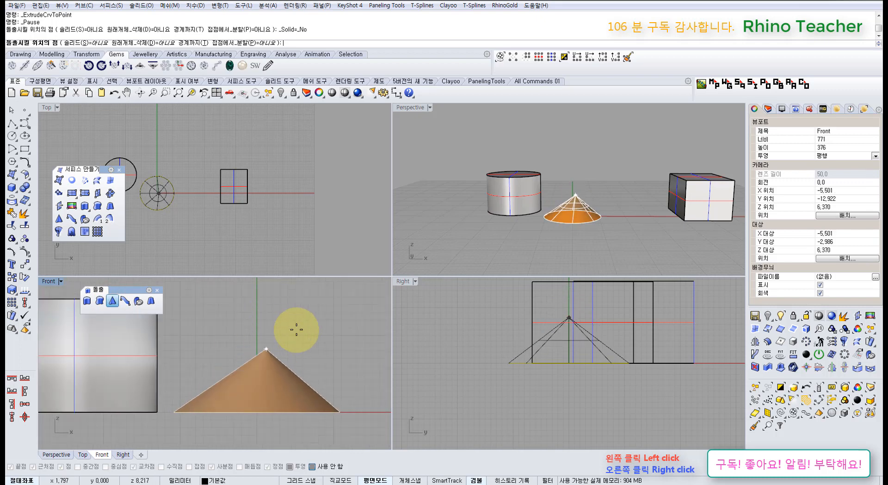
left_click(257, 345)
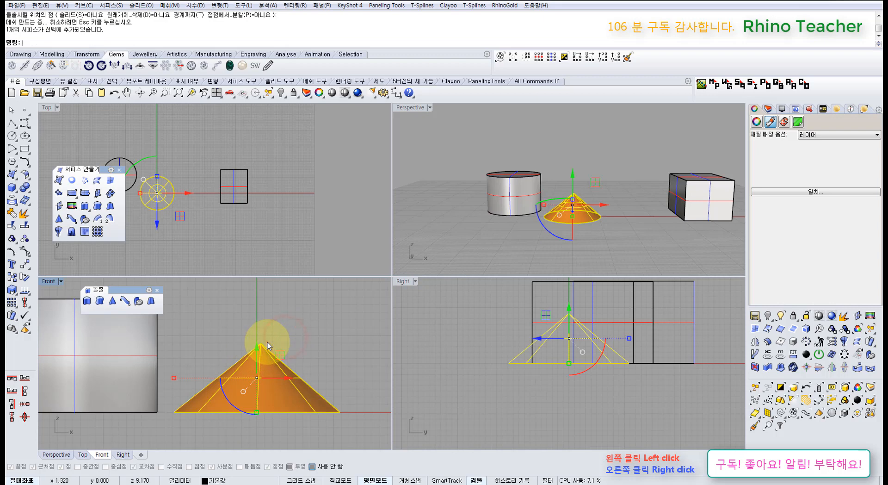
Show the cone's control points, move the apex points slightly upward and hide the control points
key("F10")
left_click_drag(232, 323, 277, 356)
mouse_move(261, 317)
left_mouse_down()
mouse_move(262, 358)
mouse_move(268, 309)
left_mouse_up()
key("Escape")
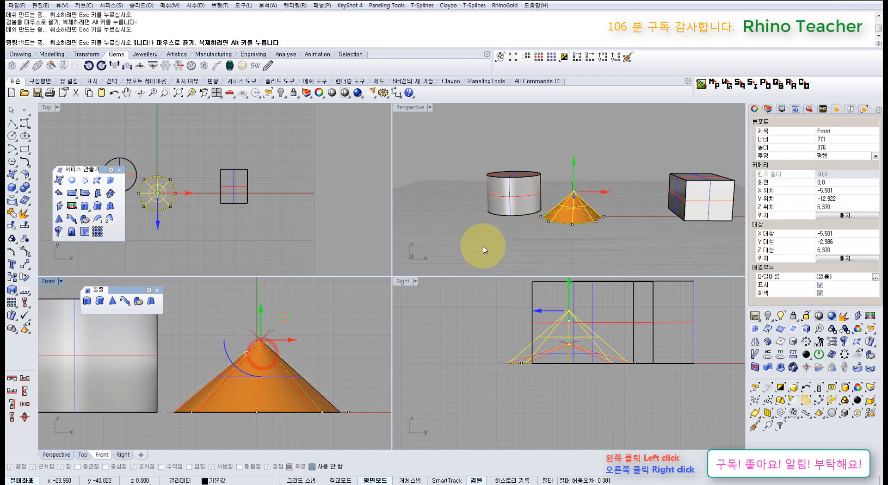
Select the cone surface in the Perspective view and delete it, keeping the base circle
left_click(585, 208)
right_click_drag(586, 209, 563, 269)
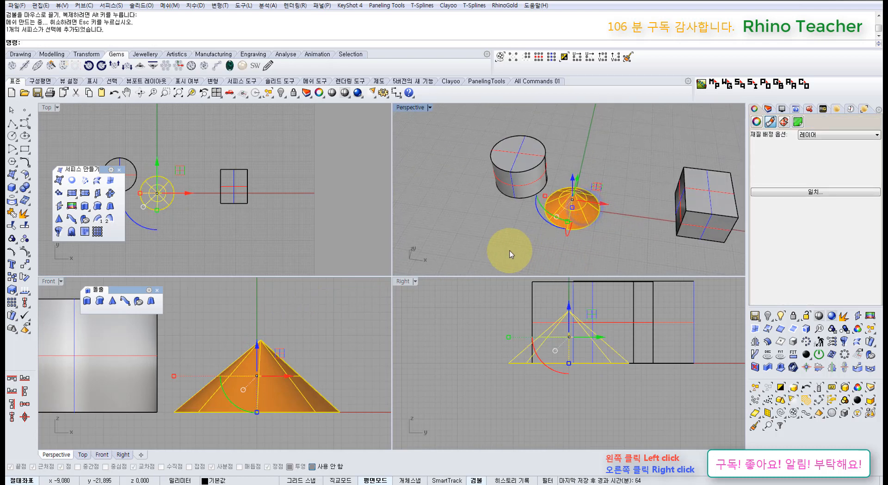
key("Delete")
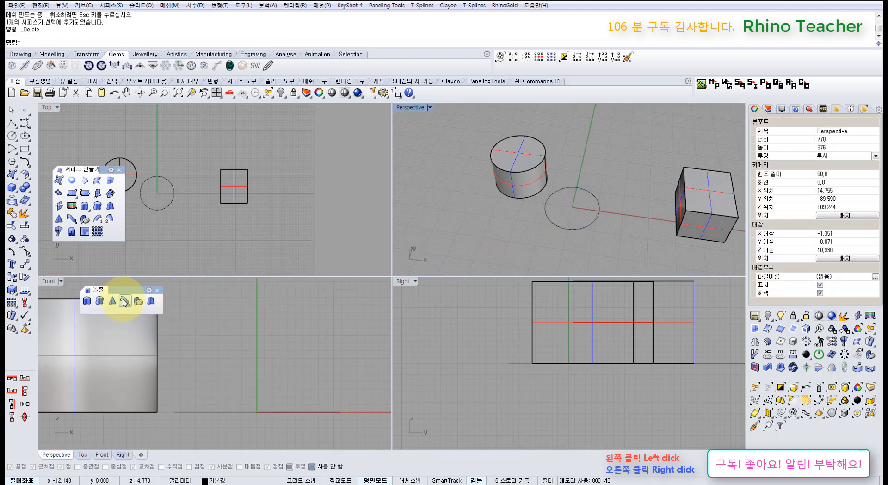
Offset the base circle outward in the Top view and delete both circles
right_click_drag(216, 211, 311, 227)
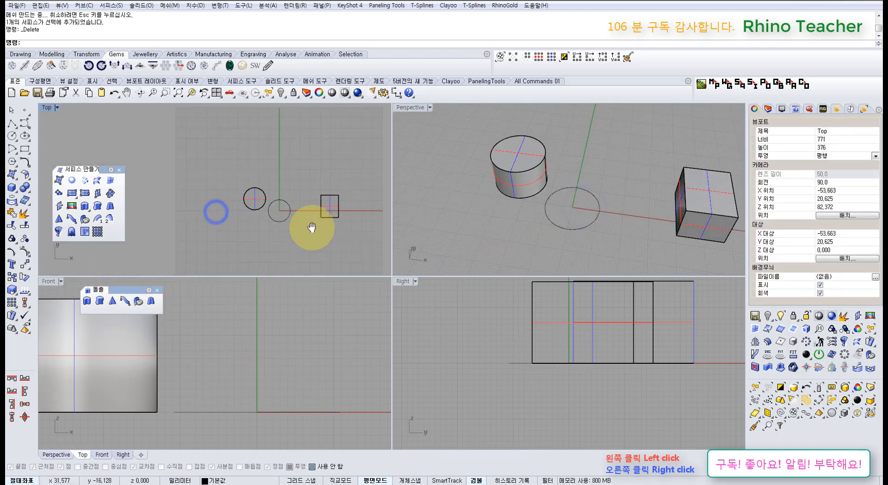
left_click_drag(356, 245, 278, 218)
left_click(294, 179)
scroll(289, 195, "up", 4)
scroll(278, 218, "up", 4)
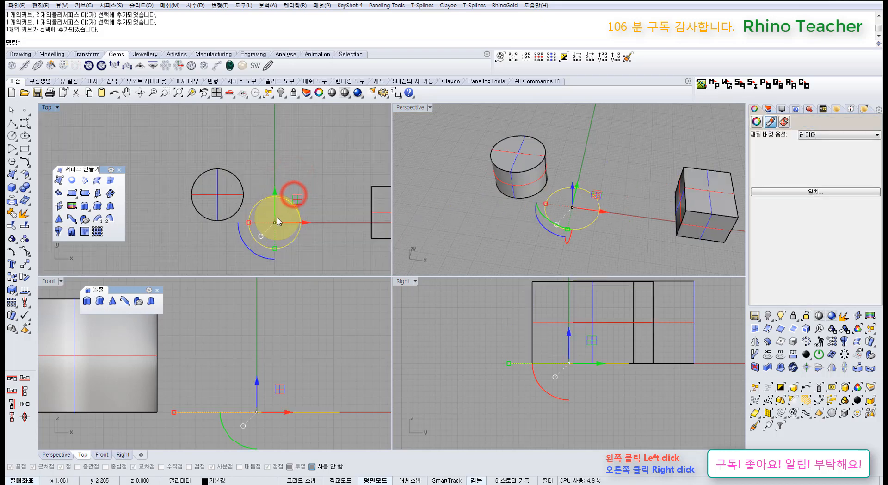
left_click(24, 164)
left_click(50, 182)
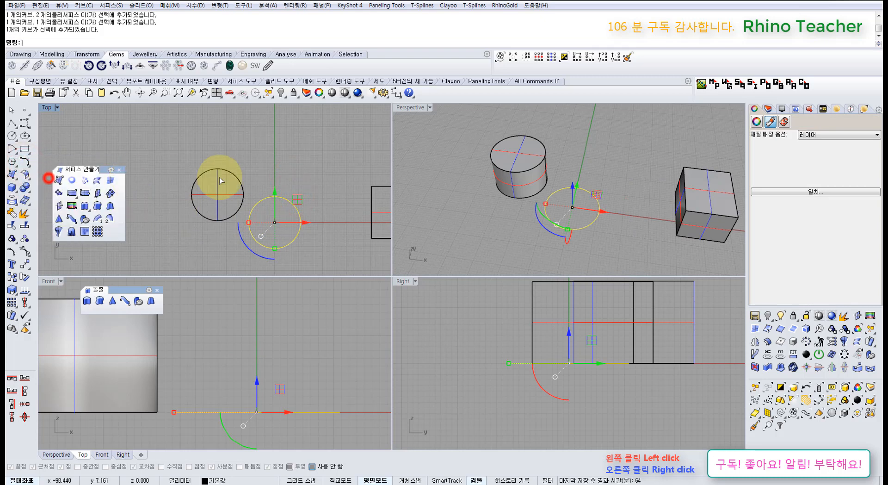
left_click(311, 182)
scroll(288, 204, "up", 3)
scroll(288, 204, "up", 3)
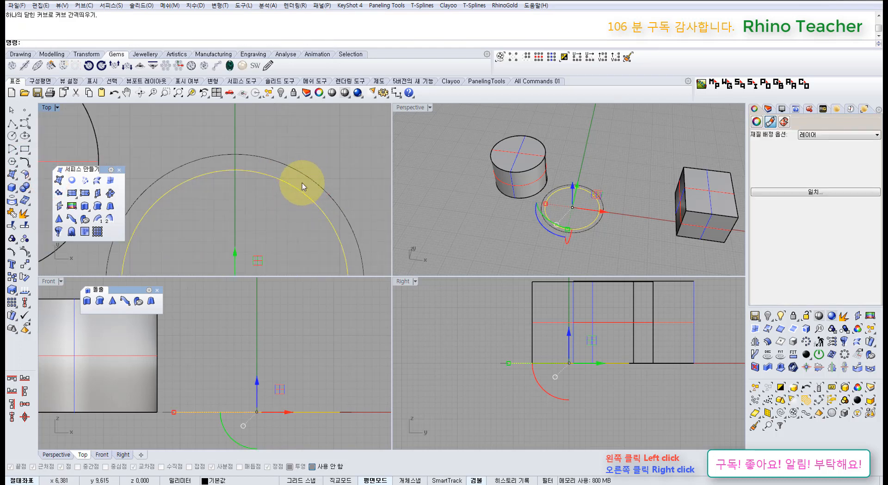
left_click_drag(320, 170, 295, 202)
key("Delete")
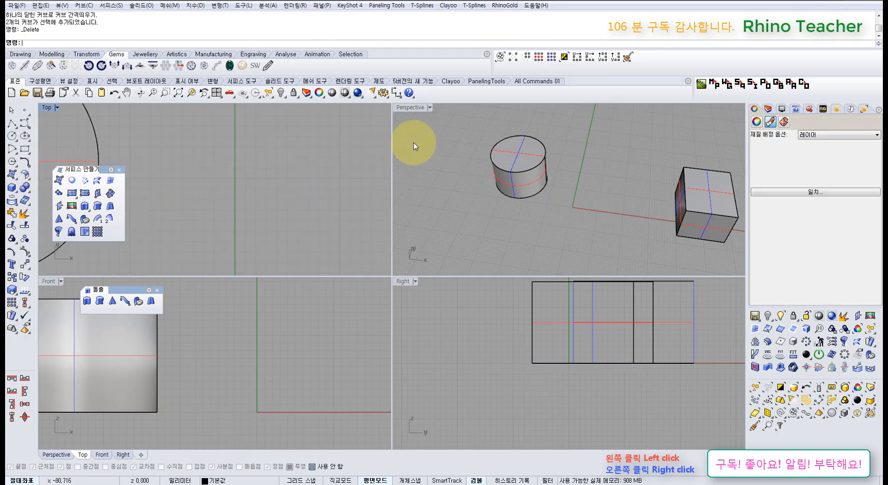
Explode the solid cylinder and delete its top and bottom caps, keeping only the side wall
double_click(411, 112)
right_click_drag(382, 243, 401, 233)
left_click(401, 233)
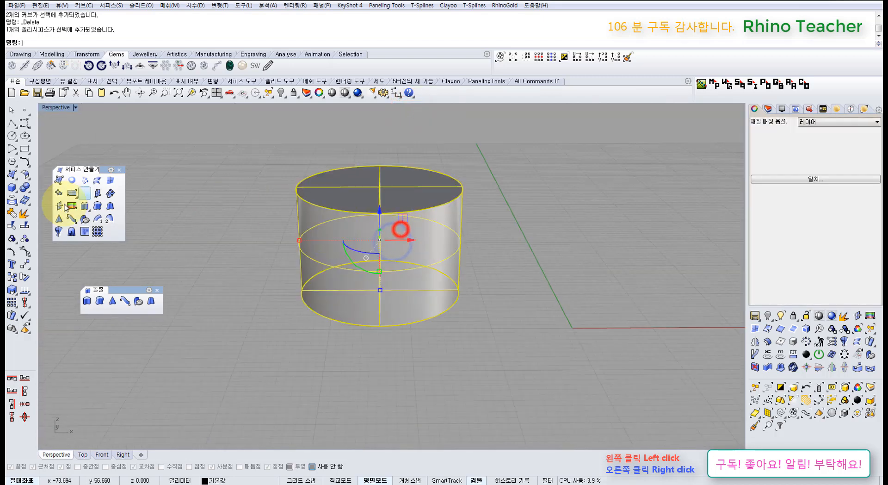
left_click(24, 213)
left_click(446, 240, "ctrl")
key("Delete")
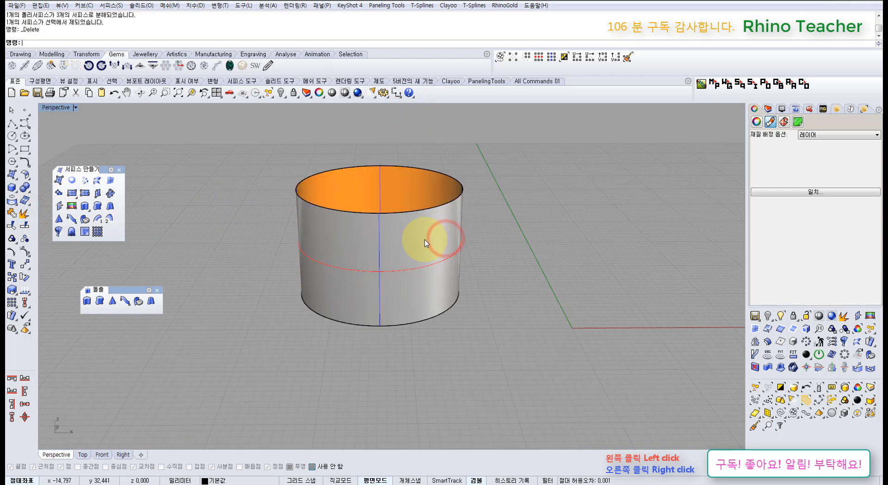
right_click_drag(409, 242, 402, 241)
left_click(402, 246)
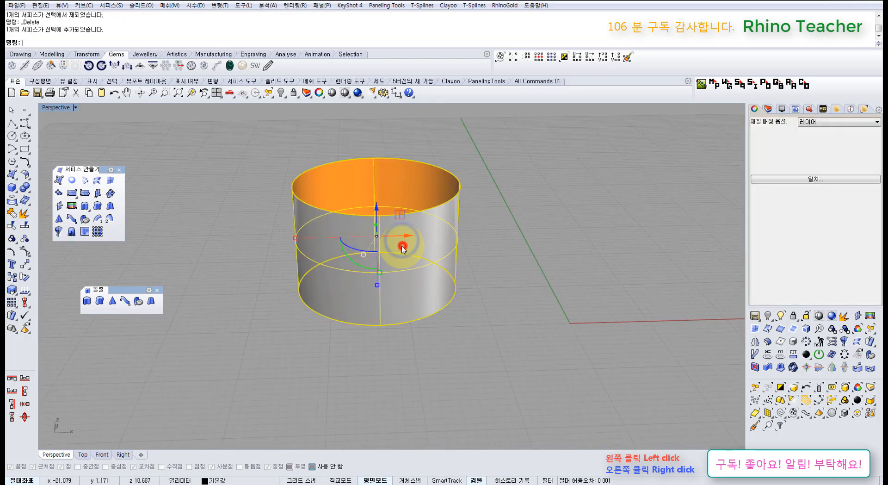
Undo the recent edits back to before the S-shaped curve was moved and the inner circle was drawn
left_click(504, 241)
key("ctrl+z")
key("ctrl+z")
key("ctrl+z")
key("ctrl+z")
key("ctrl+z")
key("ctrl+z")
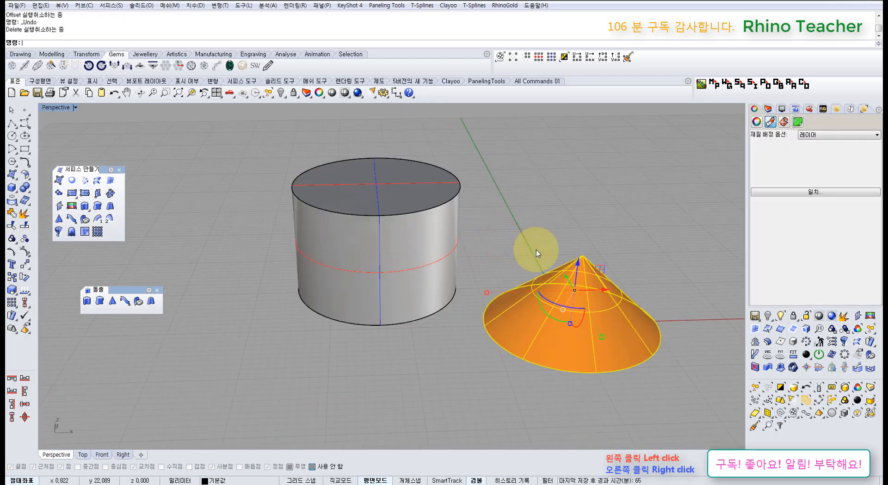
key("ctrl+z")
key("ctrl+z")
key("ctrl+z")
key("ctrl+z")
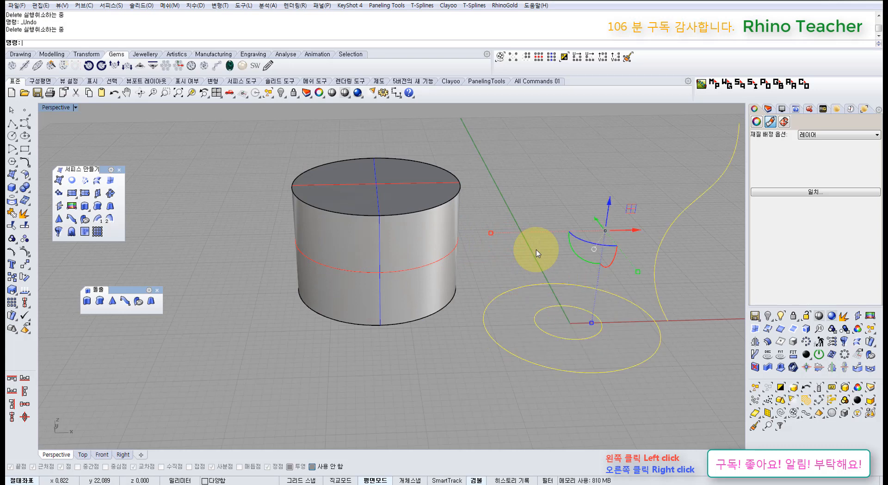
key("ctrl+z")
key("ctrl+z")
key("ctrl+z")
key("ctrl+z")
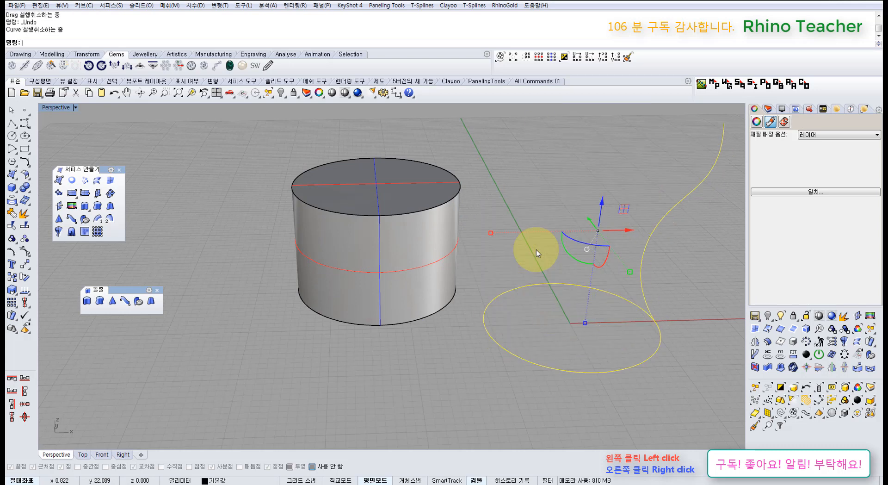
Redo the curve move, the inner circle and the solid extrusion of both circles along the S-shaped curve
key("ctrl+y")
key("ctrl+y")
key("ctrl+y")
key("ctrl+y")
key("ctrl+y")
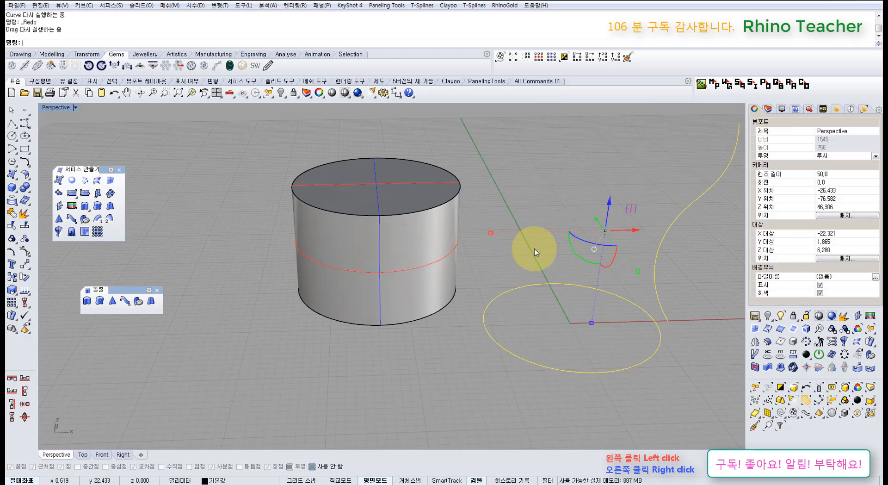
left_click(463, 151)
scroll(505, 164, "down", 6)
right_click_drag(509, 165, 429, 213, "shift")
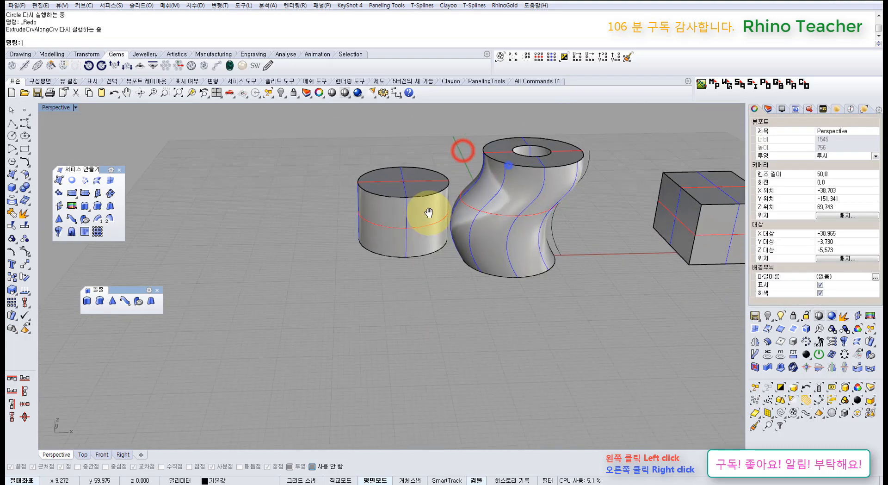
Extract the outer wall surface from the S-shaped tube, then delete the remaining polysurface and the path curve
left_click(25, 213)
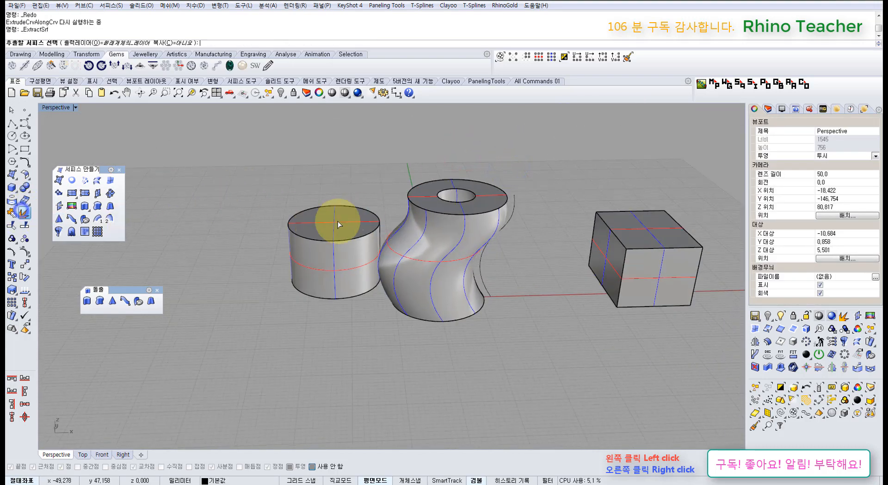
left_click(439, 256)
right_click(440, 257)
key("Delete")
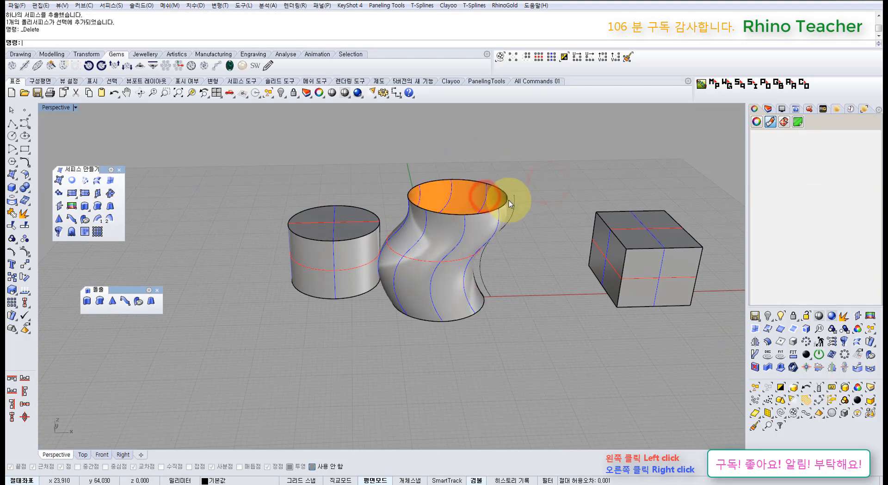
left_click(511, 212)
key("Delete")
Extract a closed horizontal isocurve around the lower half of the S-shaped surface
scroll(440, 222, "up", 4)
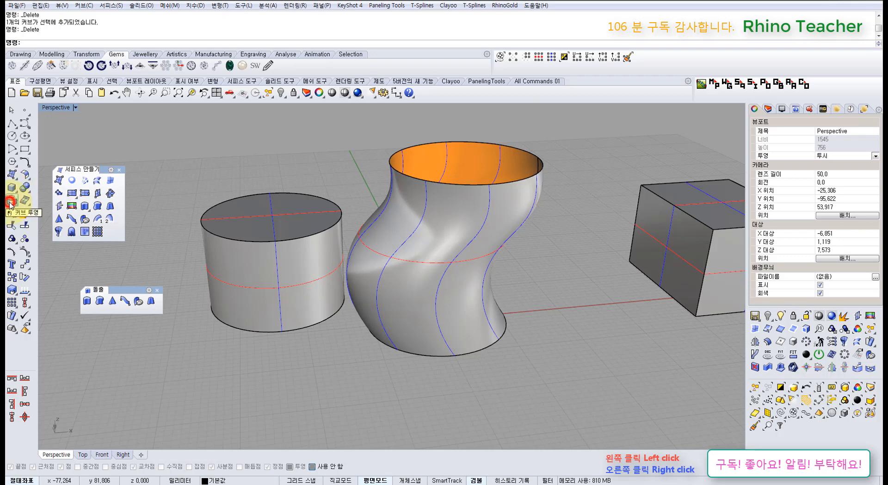
left_click(10, 203)
left_click(92, 209)
left_click(484, 255)
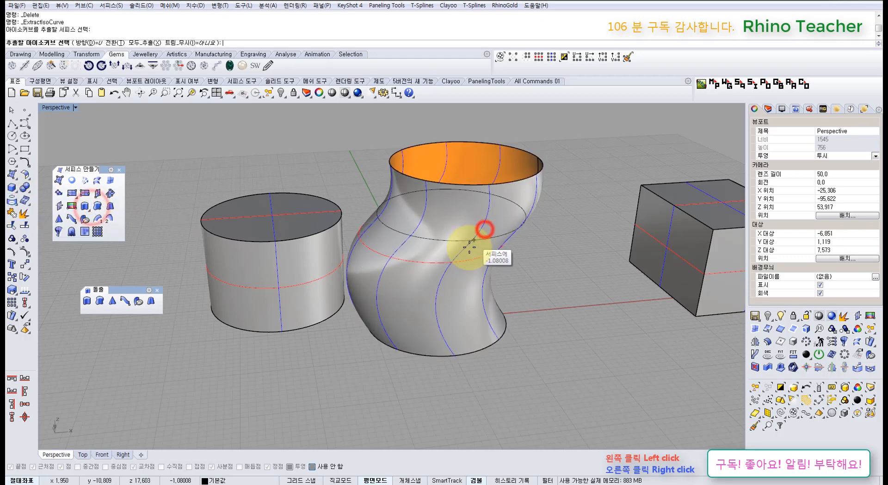
left_click(458, 290)
key("Return")
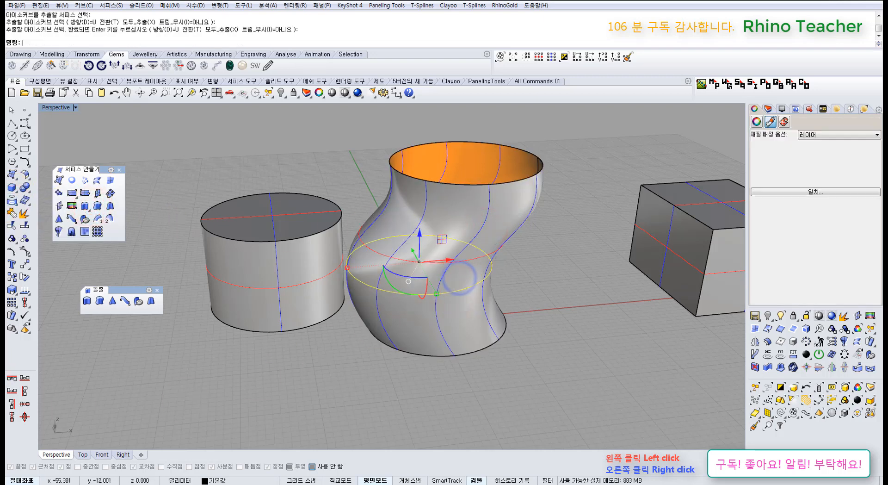
left_click(355, 413)
Create a Ribbon surface from the isocurve on the S-shaped wall
right_click_drag(385, 364, 363, 411)
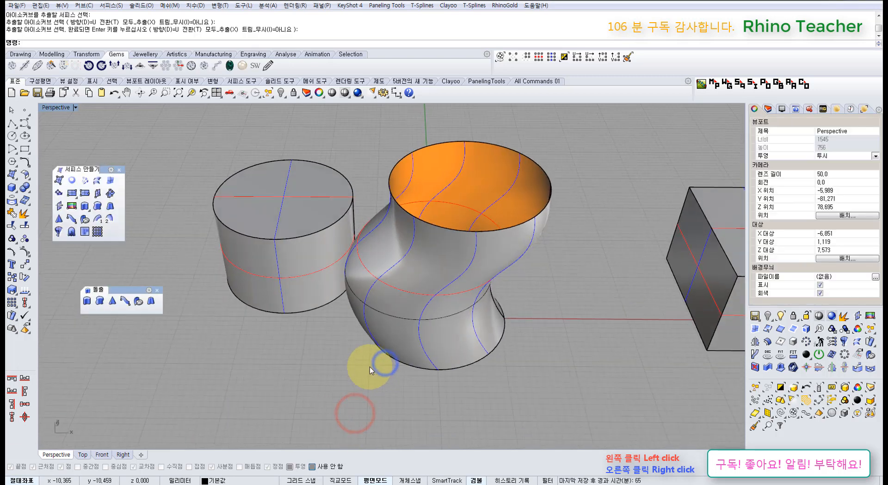
scroll(380, 346, "up", 3)
right_click_drag(380, 346, 298, 357)
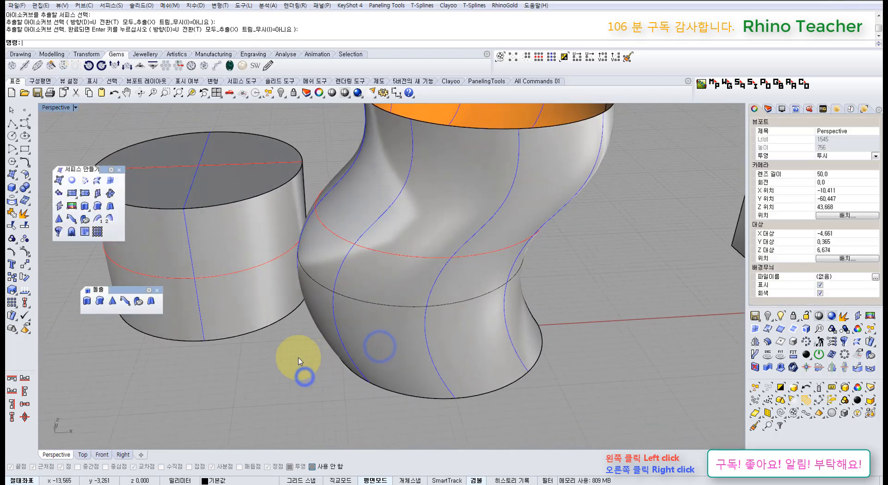
left_click(125, 301)
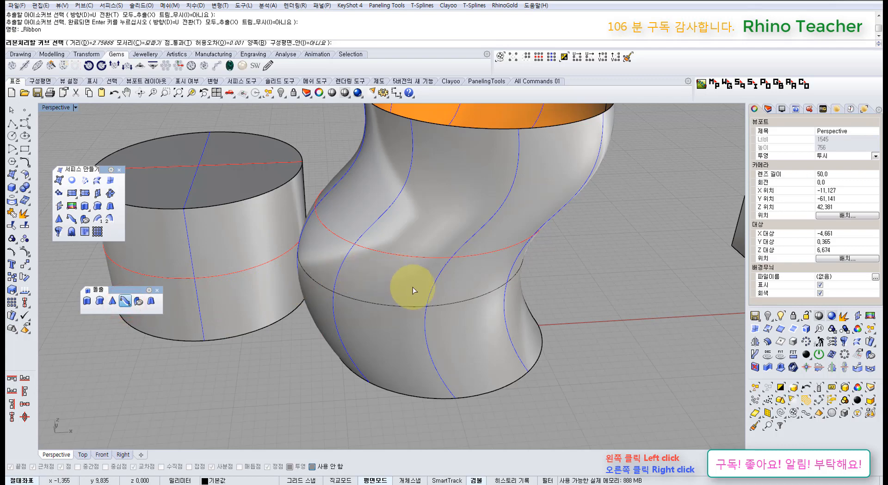
left_click(412, 307)
scroll(424, 296, "down", 4)
right_click_drag(428, 296, 480, 284)
left_click(493, 301)
Delete the ribbon surface and the extracted isocurve from the S-shaped wall
left_click(497, 268)
key("Delete")
left_click(464, 261)
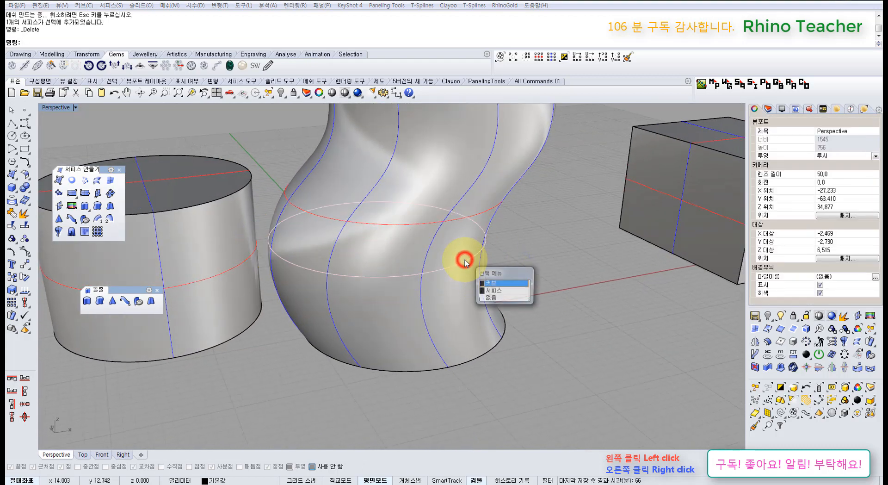
left_click(466, 260)
key("Delete")
Move the closed cylinder farther away from the S-shaped surface, leaving a clear gap between them
scroll(465, 261, "down", 5)
right_click_drag(464, 233, 441, 274)
scroll(441, 273, "down", 6)
scroll(328, 259, "up", 2)
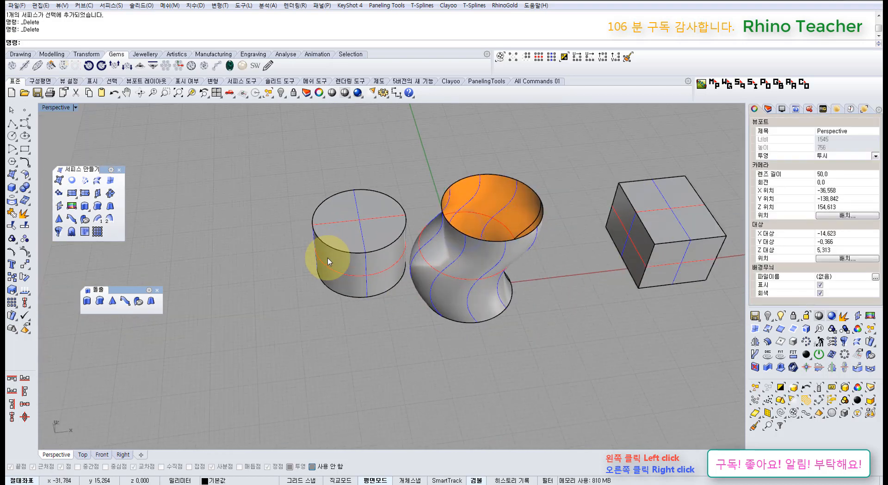
scroll(328, 261, "up", 2)
left_click_drag(399, 278, 257, 273)
left_click(351, 338)
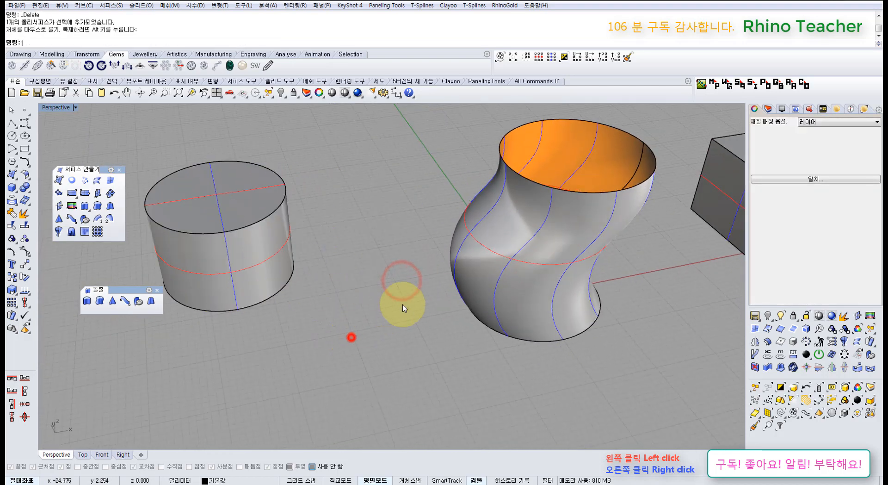
right_click_drag(424, 288, 435, 261)
scroll(559, 264, "up", 4)
right_click_drag(555, 268, 452, 293, "shift")
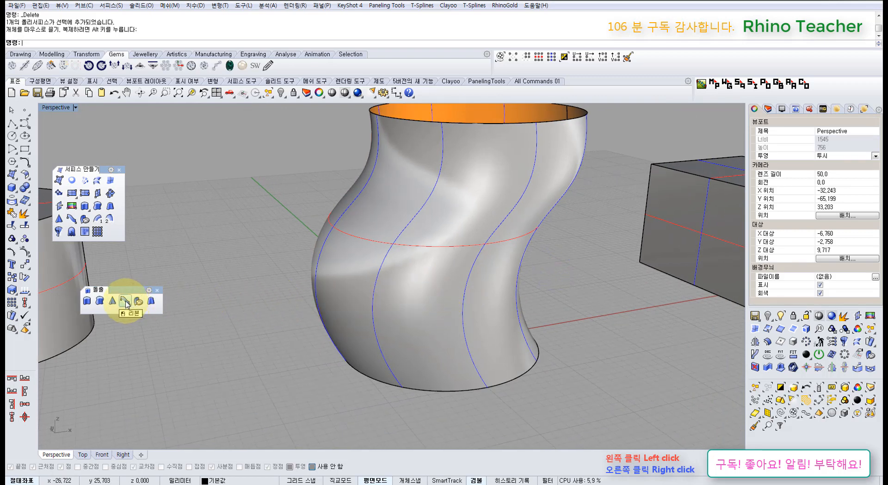
Draw a circle on the ground plane in the open area in front of the closed cylinder
right_click_drag(263, 307, 354, 227)
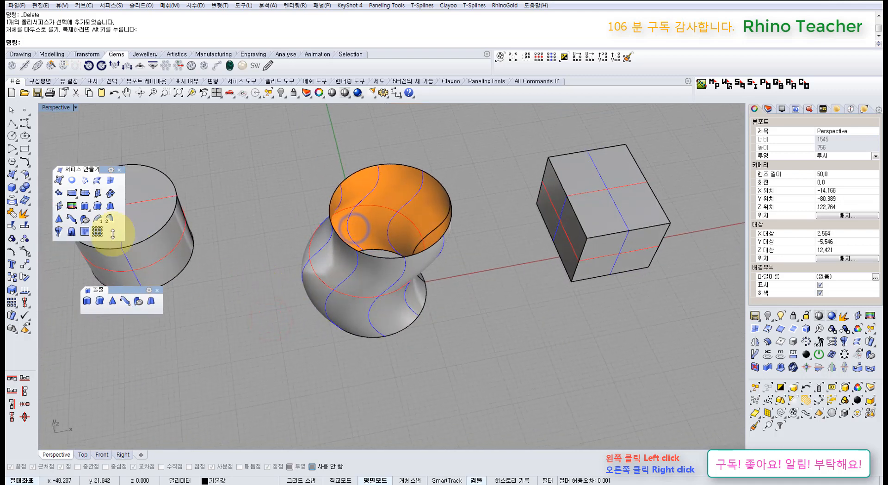
left_click(14, 135)
left_click(205, 383)
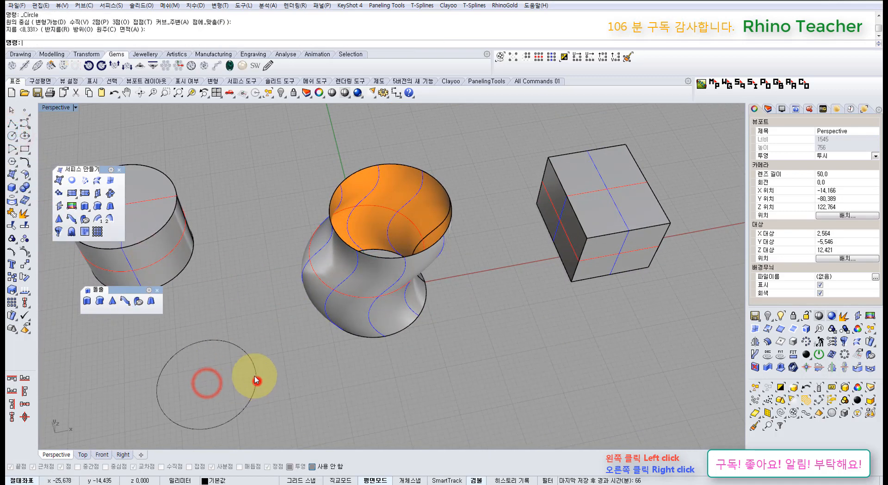
left_click(257, 380)
right_click_drag(235, 357, 313, 308, "shift")
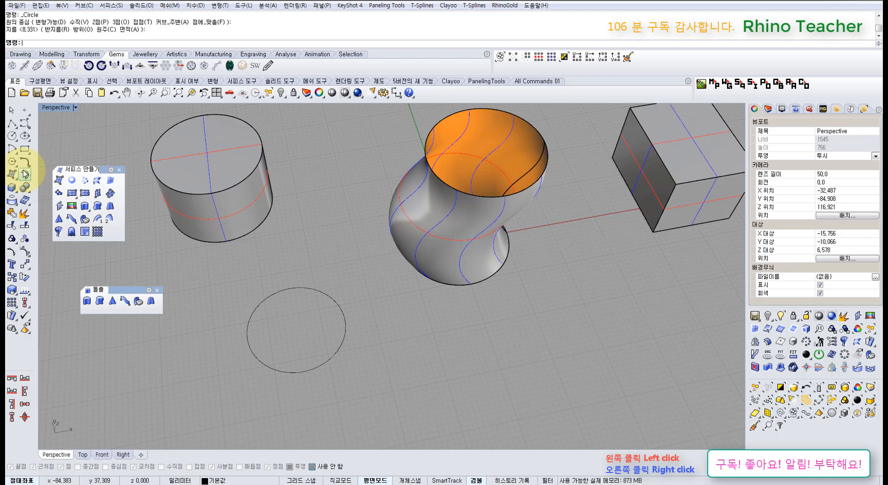
right_click_drag(278, 306, 304, 304, "shift")
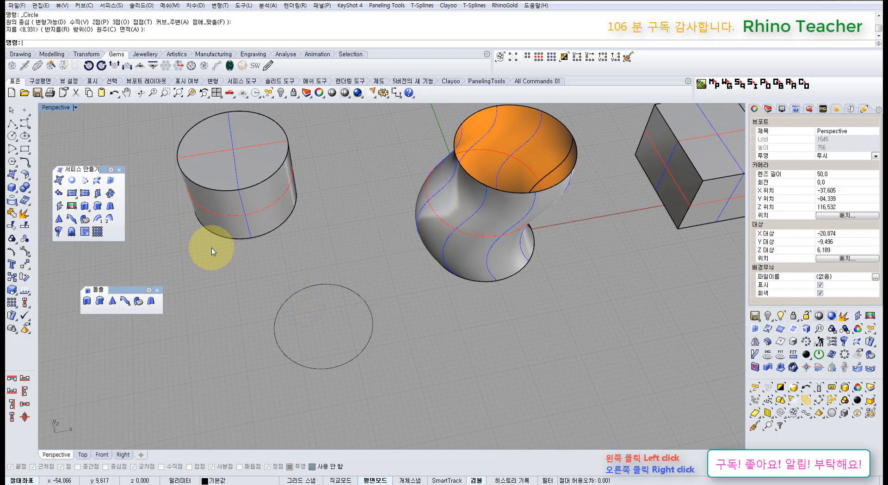
Offset the circle outward by 1.5 and turn on the control points of both circles
left_click(22, 162)
left_click(55, 175)
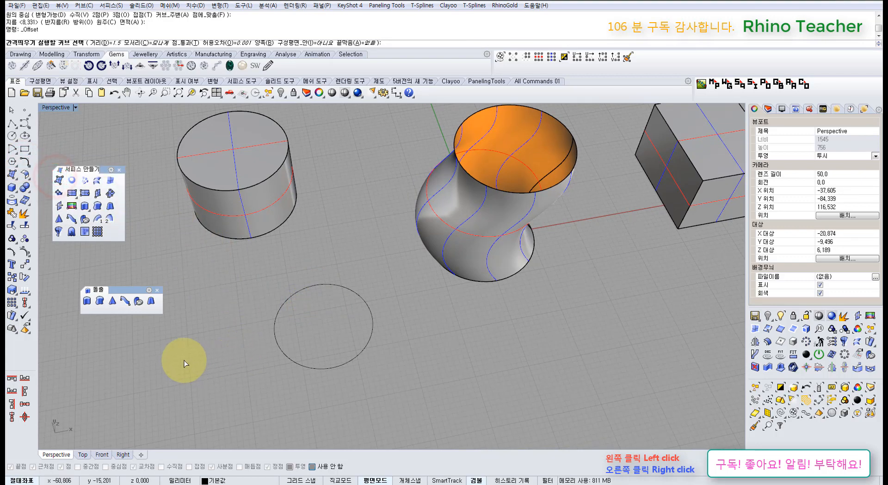
left_click(284, 302)
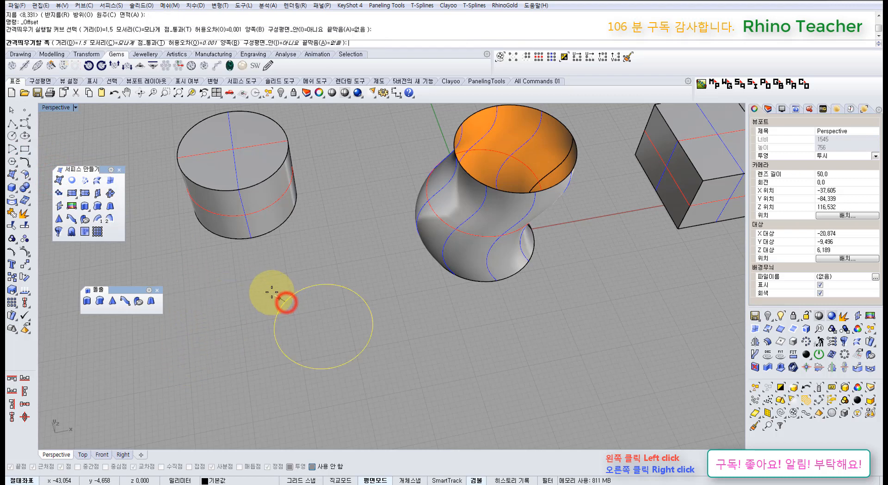
left_click(268, 293)
scroll(256, 280, "up", 3)
key("Escape")
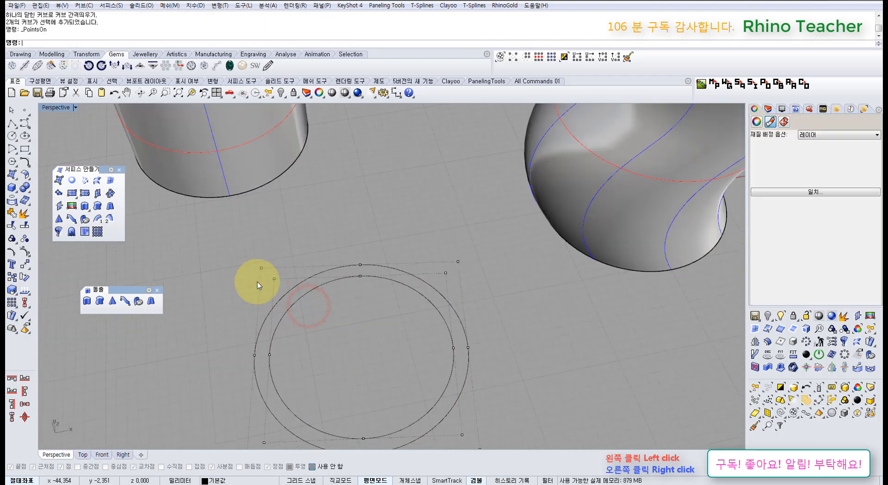
Delete the outer offset circle and select the original inner circle
left_click(293, 296)
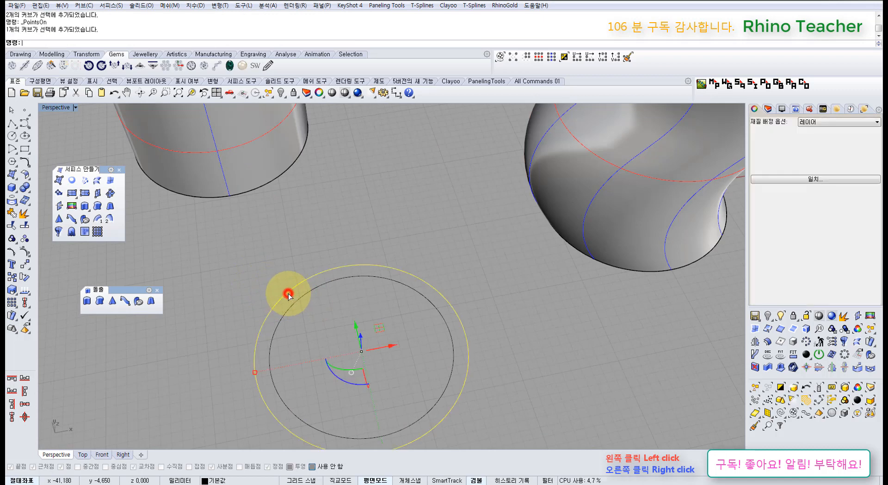
key("Delete")
left_click(310, 309)
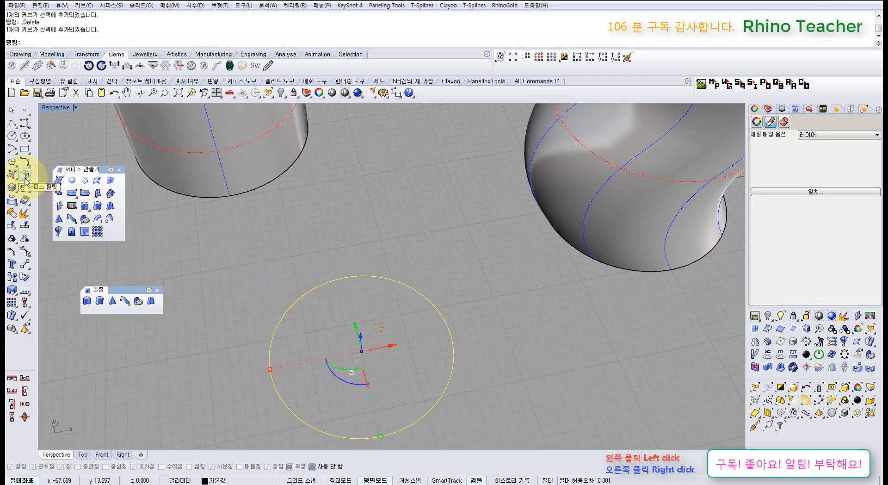
Draw an open S-shaped control point curve with four points on the ground in front of the circle
right_click_drag(373, 327, 353, 297)
scroll(353, 296, "down", 8)
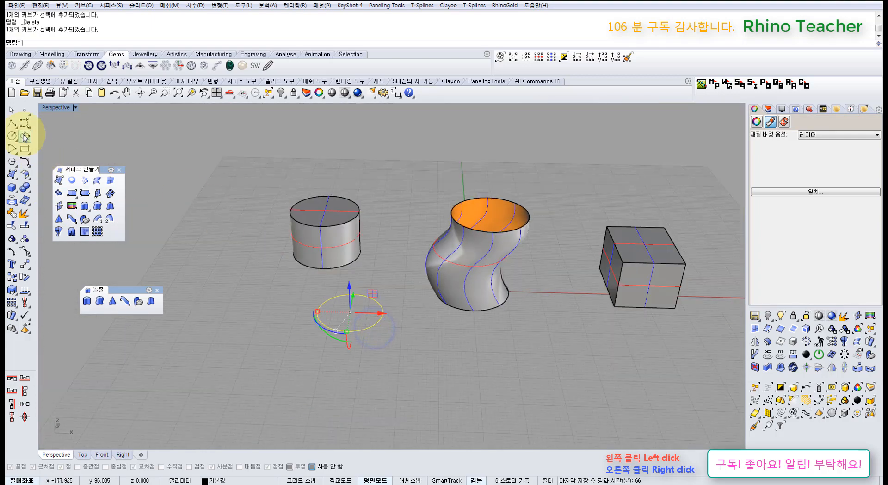
left_click(25, 123)
right_click_drag(323, 252, 327, 313)
left_click(317, 383)
left_click(317, 353)
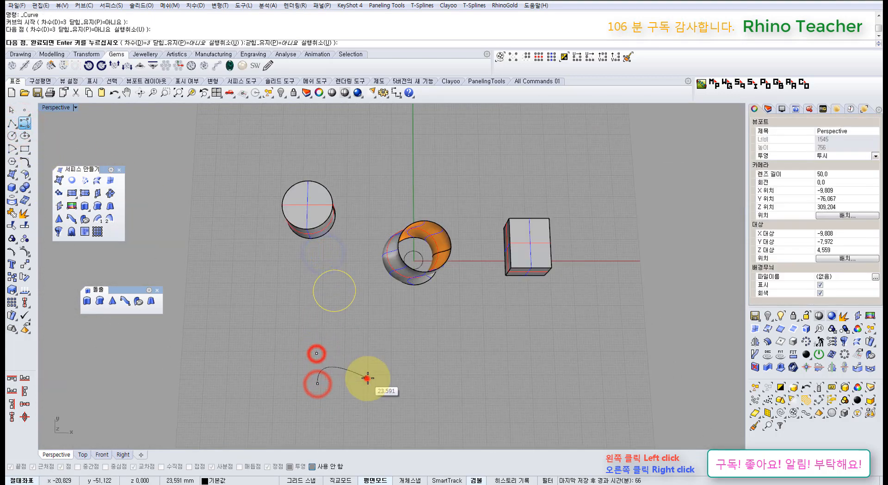
left_click(366, 378)
left_click(386, 351)
right_click(352, 359)
Offset the S-shaped curve by 1.5 to its lower side and turn on the control points of both curves
scroll(399, 359, "up", 5)
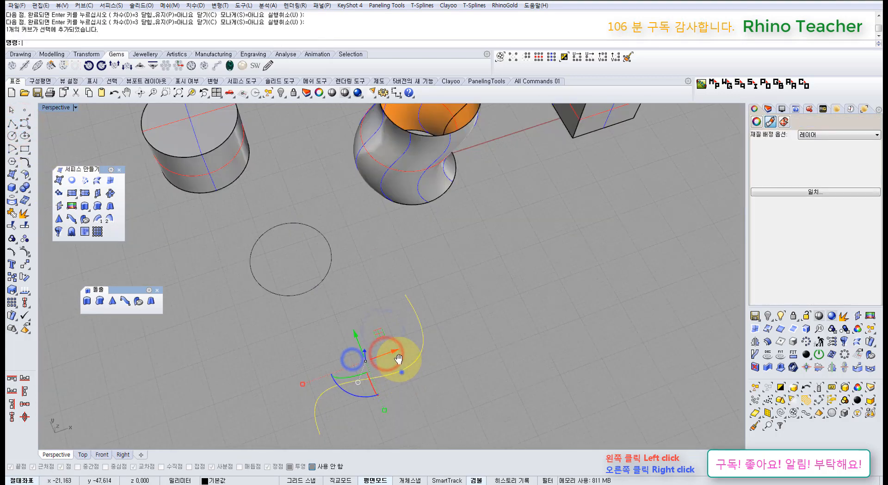
right_click_drag(398, 359, 385, 320, "shift")
left_click(26, 161)
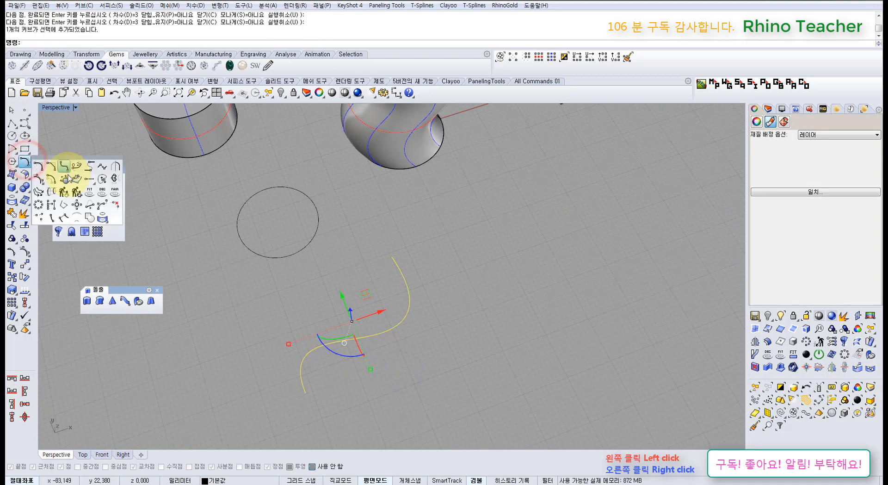
left_click(50, 178)
left_click(407, 343)
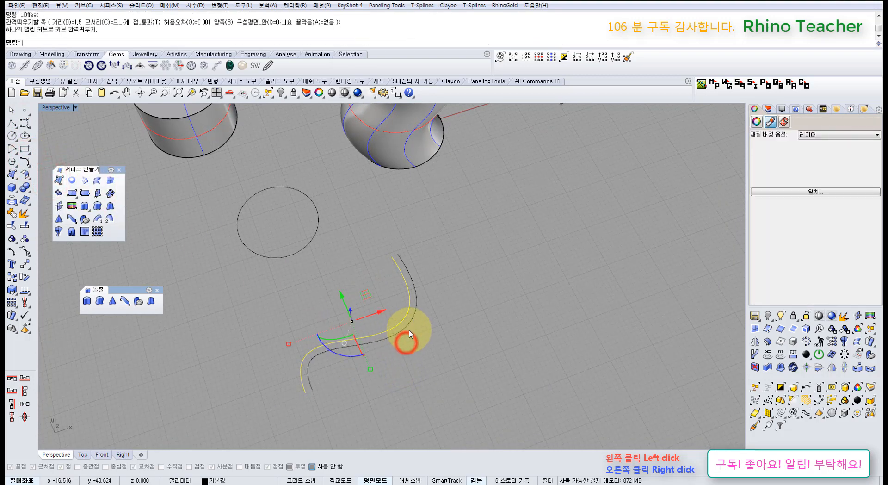
left_click_drag(421, 335, 376, 301)
right_click_drag(382, 310, 375, 310)
key("F10")
Delete the offset copy and the original S-shaped curve
left_click(394, 325)
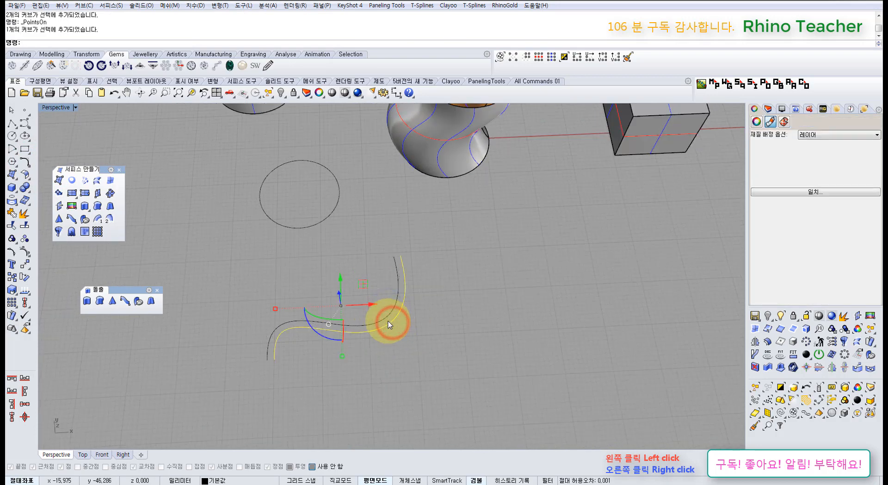
key("Delete")
left_click(389, 323)
scroll(354, 310, "up", 5)
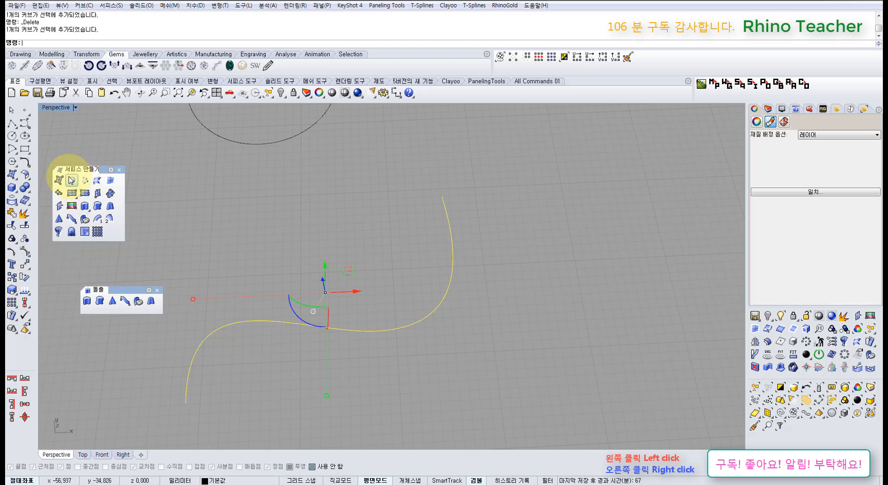
right_click_drag(301, 243, 326, 251)
key("Delete")
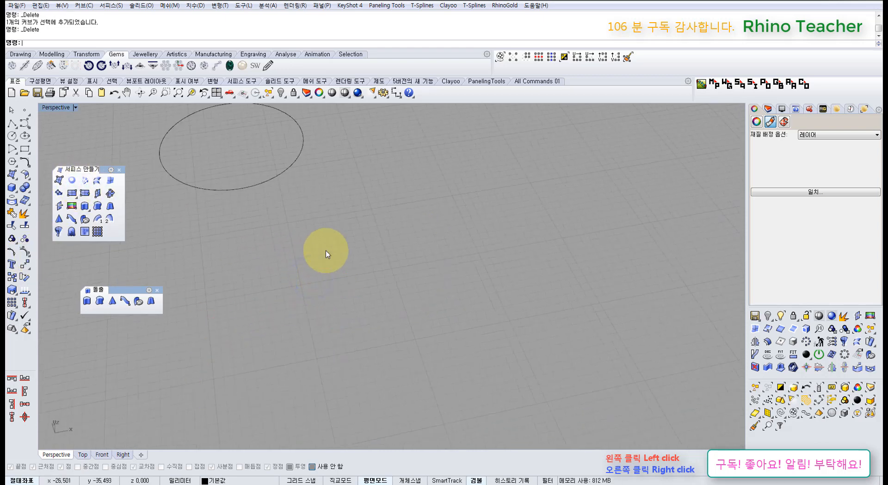
scroll(272, 213, "down", 2)
scroll(271, 210, "down", 3)
right_click_drag(258, 207, 356, 273, "shift")
scroll(344, 282, "up", 3)
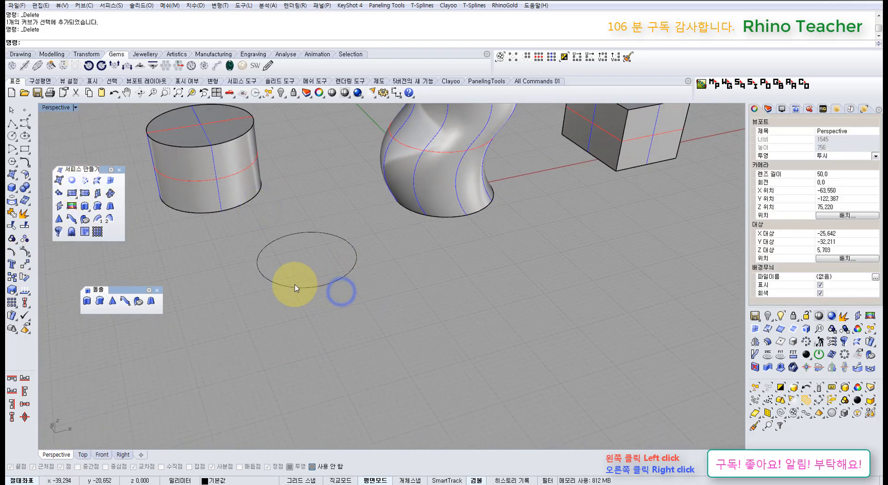
scroll(295, 284, "up", 5)
left_click(336, 328)
left_click(125, 301)
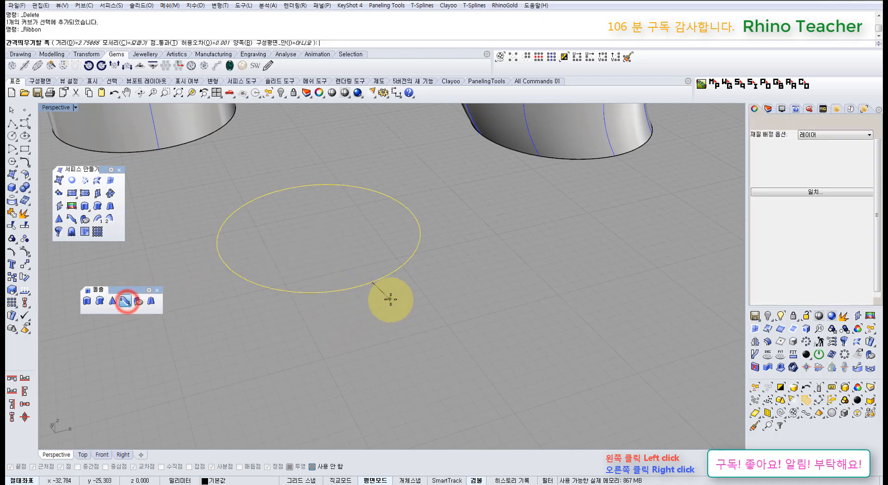
scroll(391, 300, "down", 3)
key("Escape")
Undo the deletion of the S-shaped curve and clear the selection
key("ctrl+z")
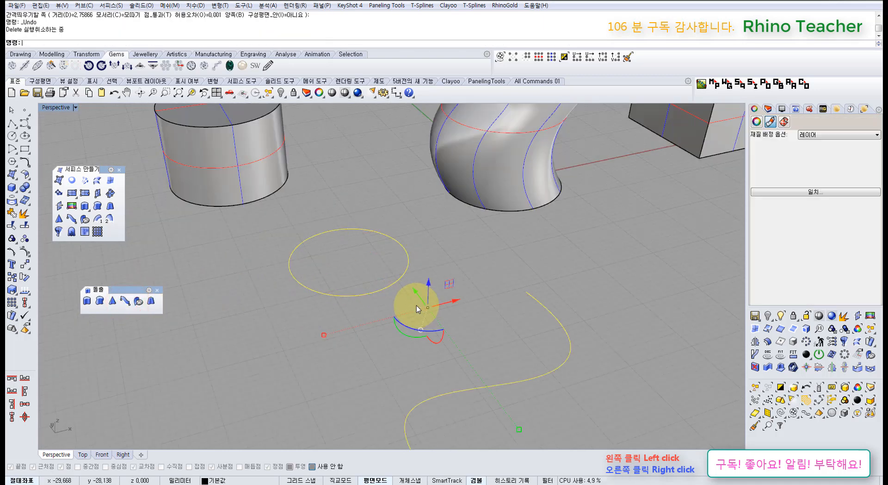
left_click(468, 290)
right_click_drag(503, 362, 455, 329, "shift")
Create a Ribbon surface from the S-shaped curve with a distance of 2.75866
left_click_drag(460, 338, 398, 292)
right_click_drag(340, 260, 331, 320)
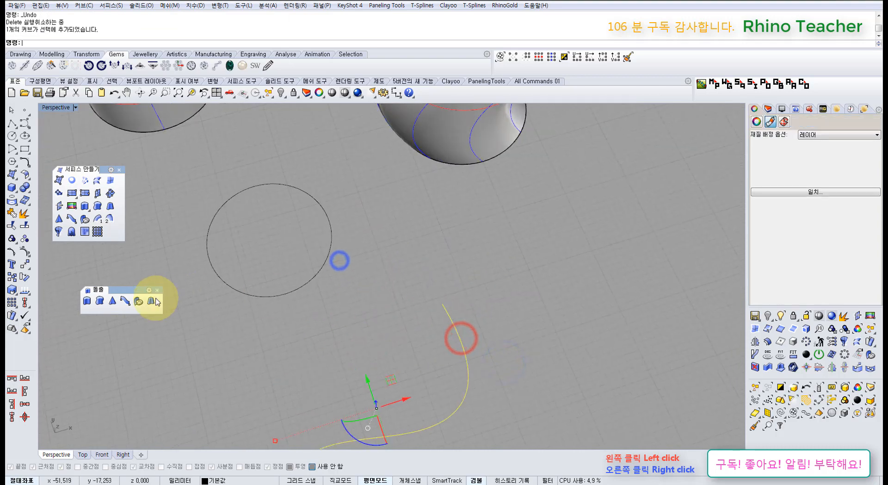
left_click(124, 301)
left_click(377, 364)
right_click_drag(405, 392, 392, 268, "shift")
left_click(421, 343)
scroll(274, 337, "up", 5)
scroll(268, 287, "down", 5)
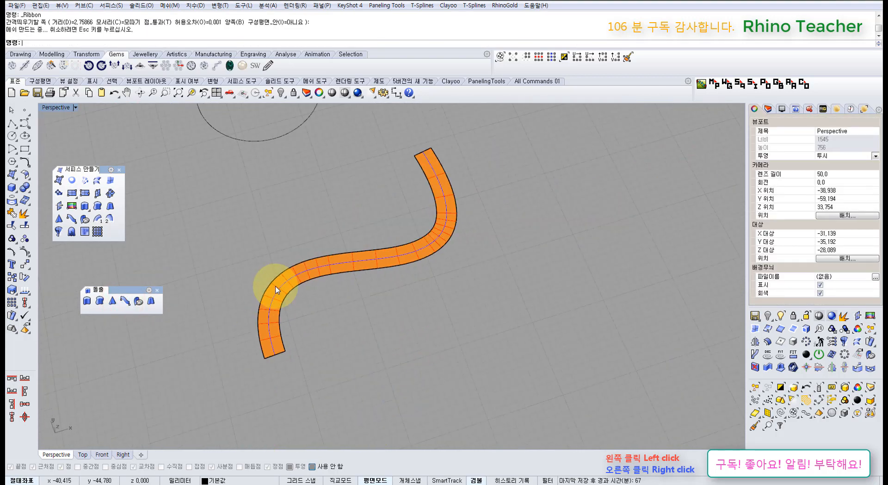
Delete the ribbon surface and create it again from the S-shaped curve, offset toward the curve's upper side
left_click(328, 268)
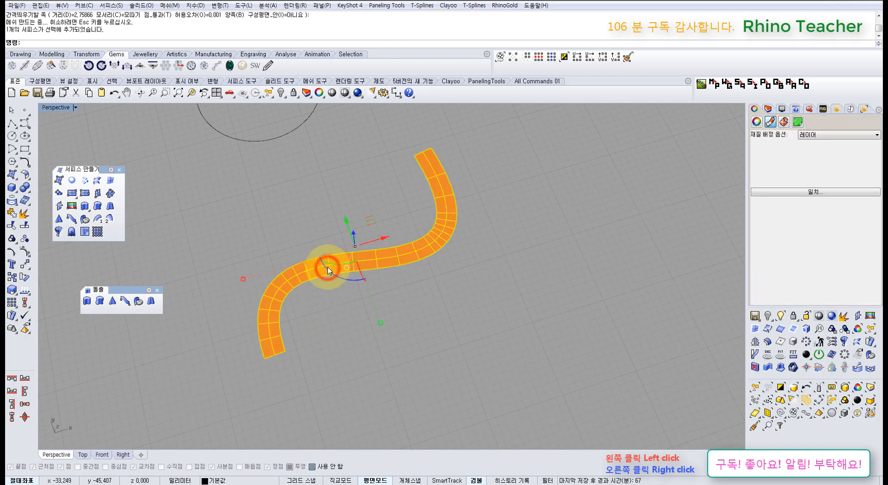
key("Delete")
left_click_drag(362, 294, 328, 252)
right_click(328, 252)
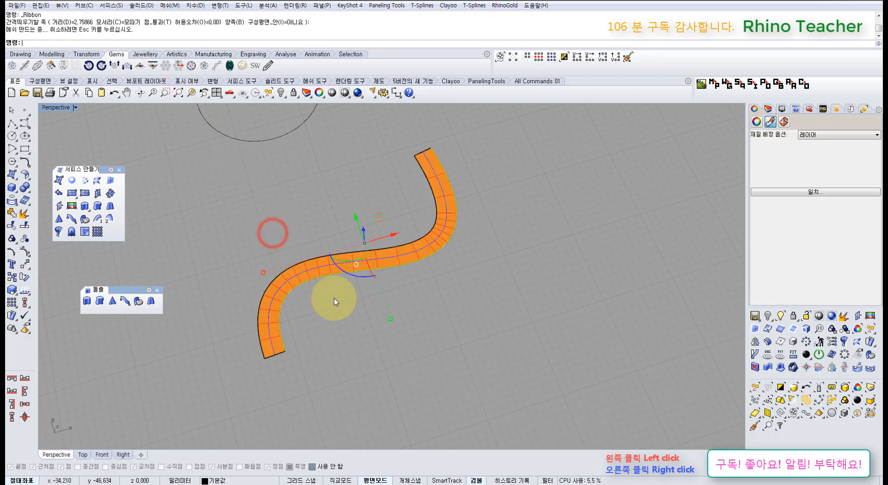
left_click(329, 312)
scroll(318, 262, "up", 6)
Delete the recreated ribbon surface and the S-shaped curve
left_click(320, 263)
mouse_move(346, 296)
right_mouse_down()
mouse_move(336, 279)
mouse_move(342, 287)
right_mouse_up()
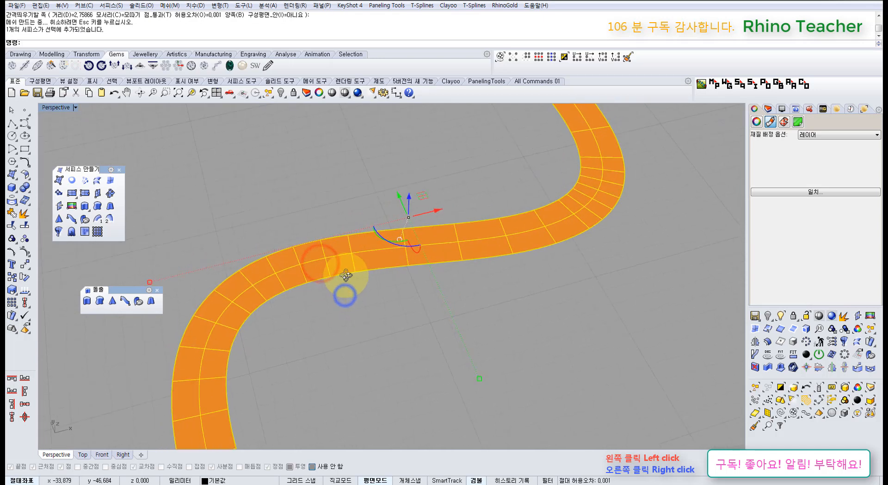
key("Delete")
left_click(357, 293)
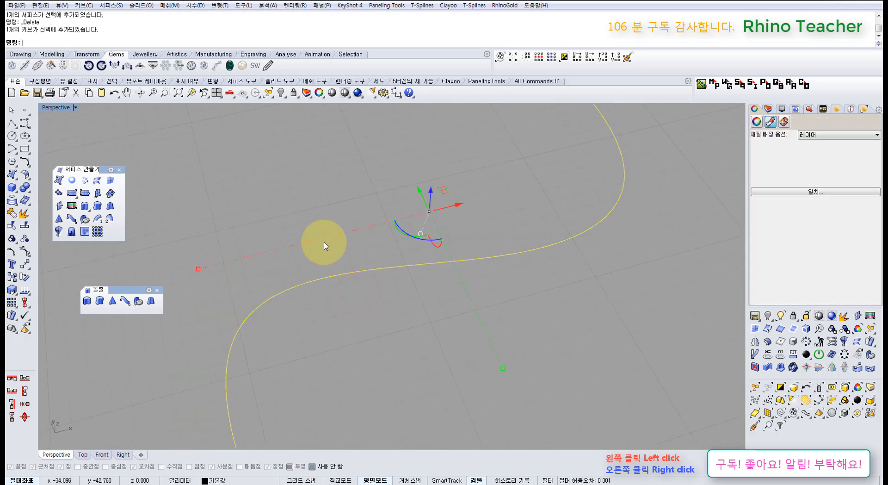
scroll(325, 245, "down", 4)
right_click_drag(326, 247, 326, 271)
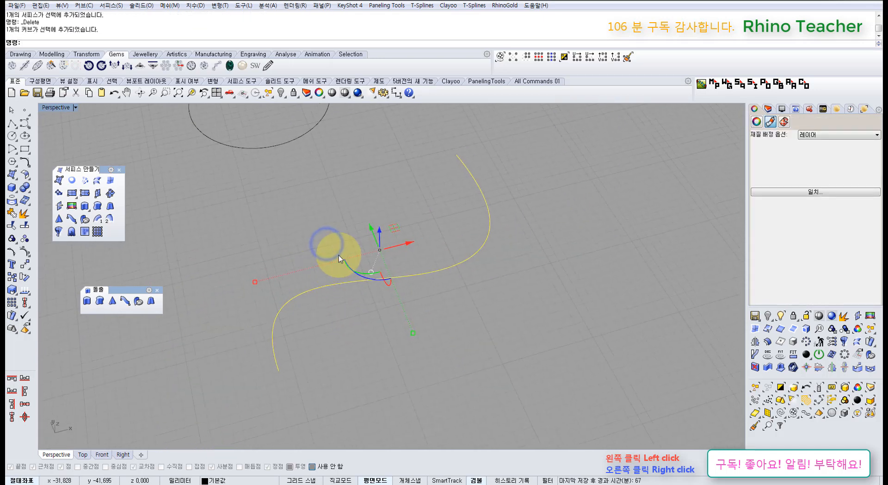
key("Delete")
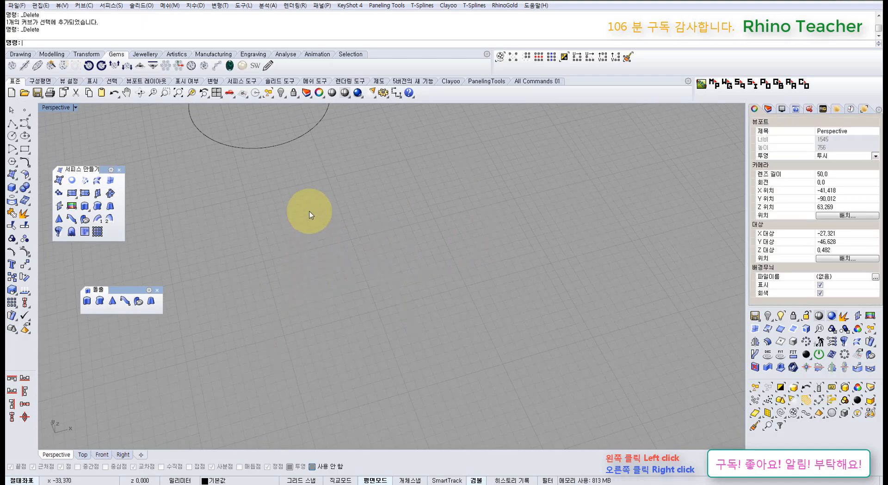
Draw a corner-to-corner rectangle on the ground in front of the circle
right_click_drag(307, 212, 321, 190)
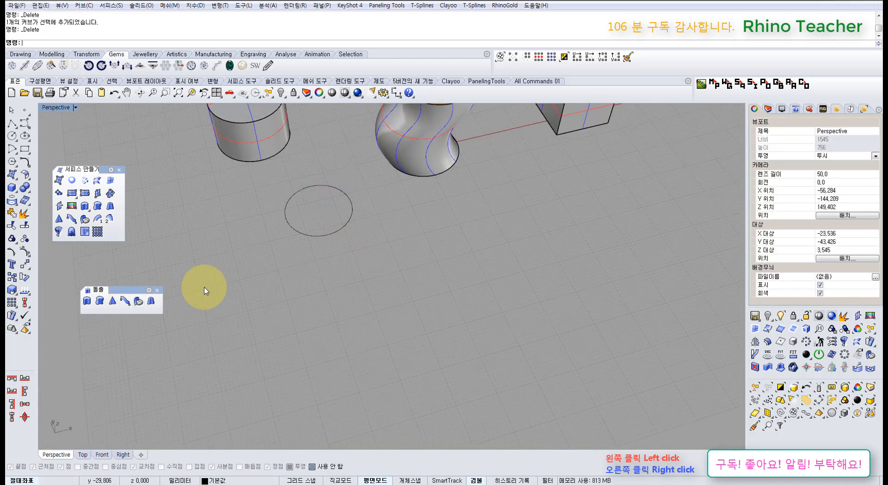
left_click(24, 149)
left_click(331, 290)
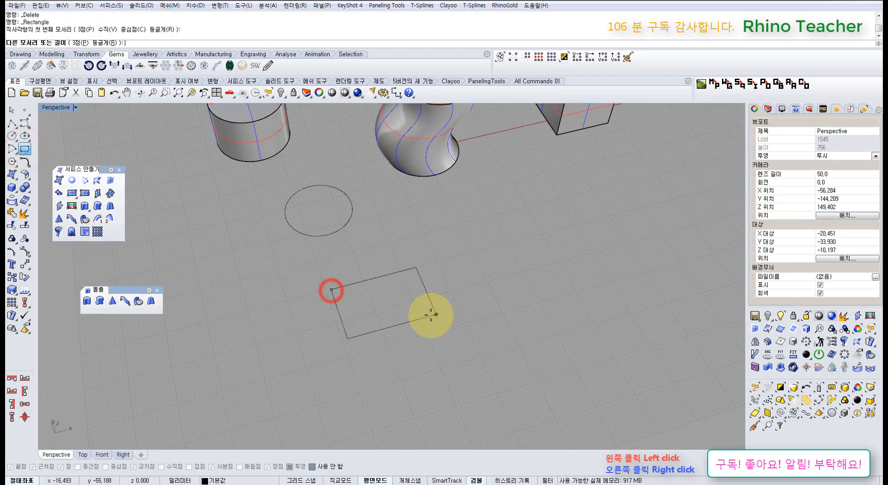
left_click(423, 324)
Create a Ribbon surface outward from the rectangle with the corner option set to Sharp (모나게) and distance 2.75866
left_click(124, 301)
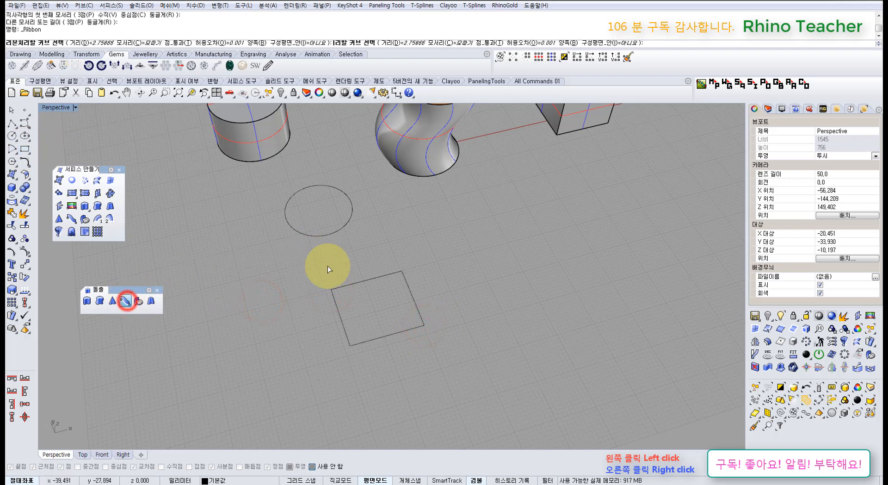
left_click(345, 285)
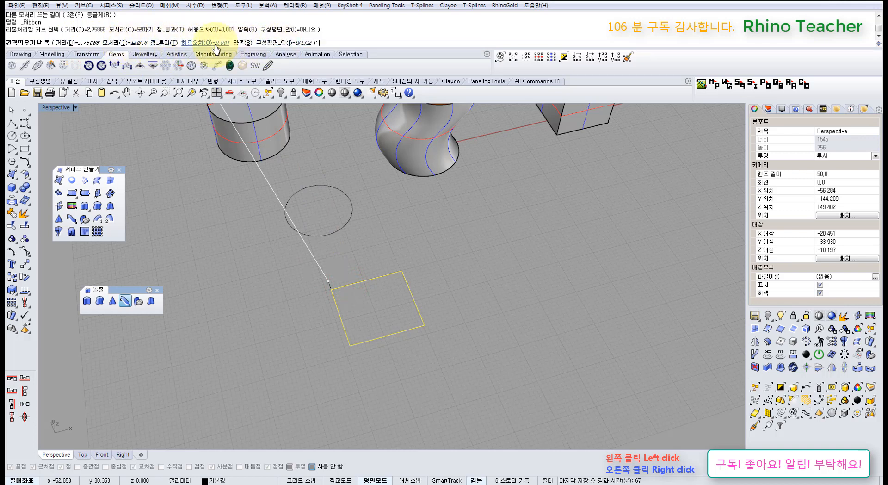
left_click(122, 43)
left_click(76, 44)
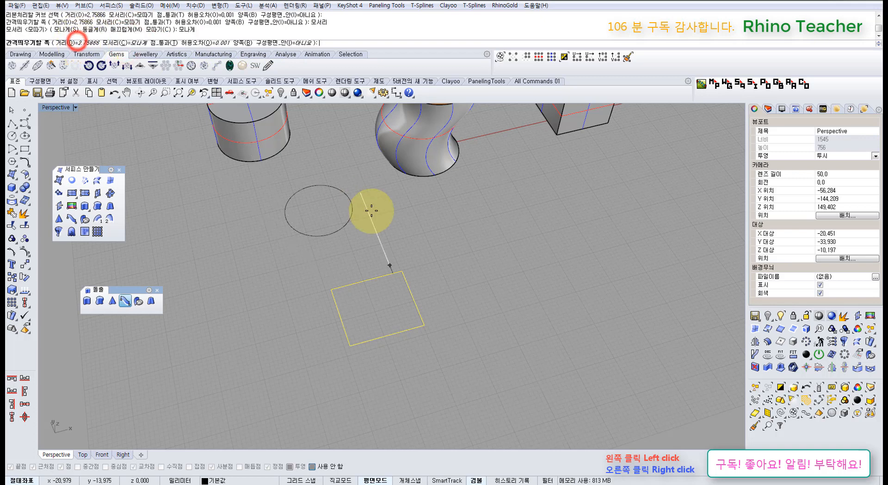
left_click(365, 223)
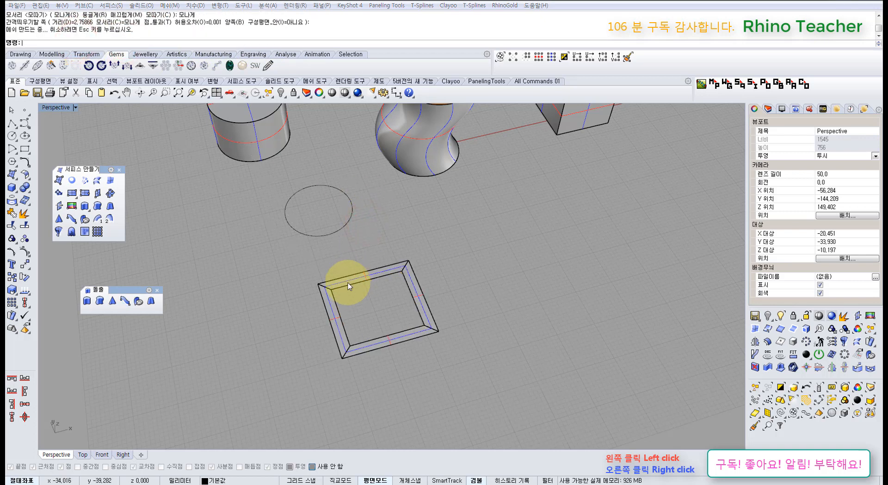
Undo the ribbon surface around the rectangle
right_click_drag(362, 295, 366, 303)
key("ctrl+z")
left_click(363, 291)
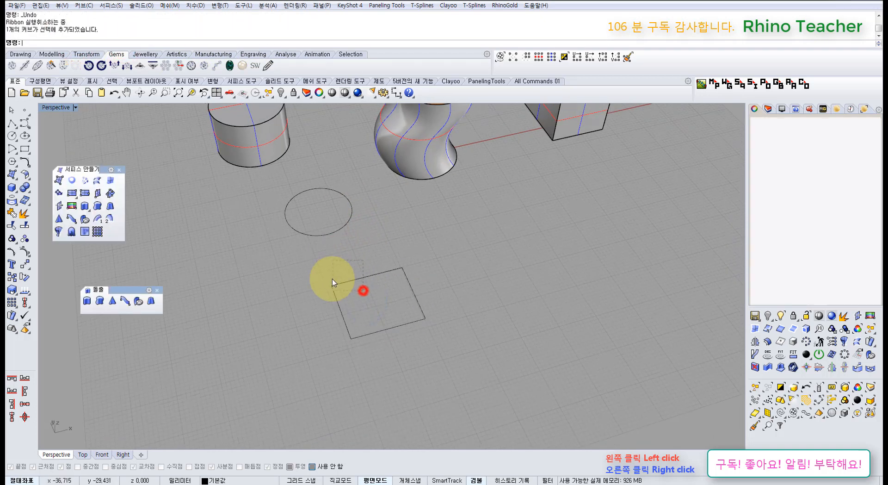
Copy the rectangle three times in a straight row along the X direction, spaced about 25 mm apart
scroll(306, 305, "down", 3)
left_click(12, 276)
left_click(283, 383)
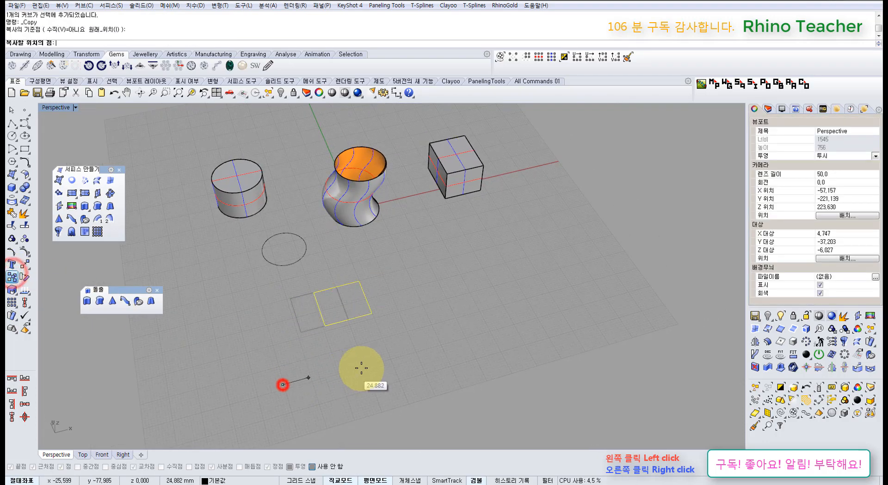
left_click(358, 367)
left_click(430, 341)
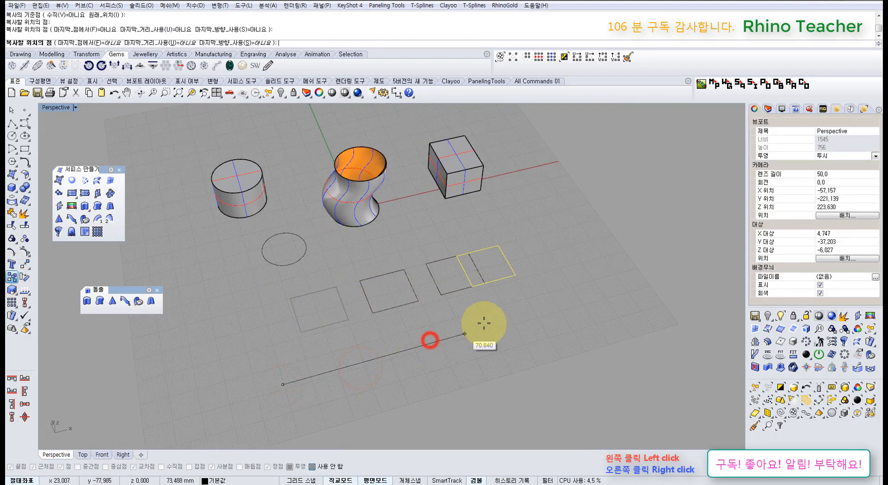
left_click(491, 322)
right_click(492, 319)
scroll(340, 332, "up", 2)
right_click_drag(320, 345, 341, 332, "shift")
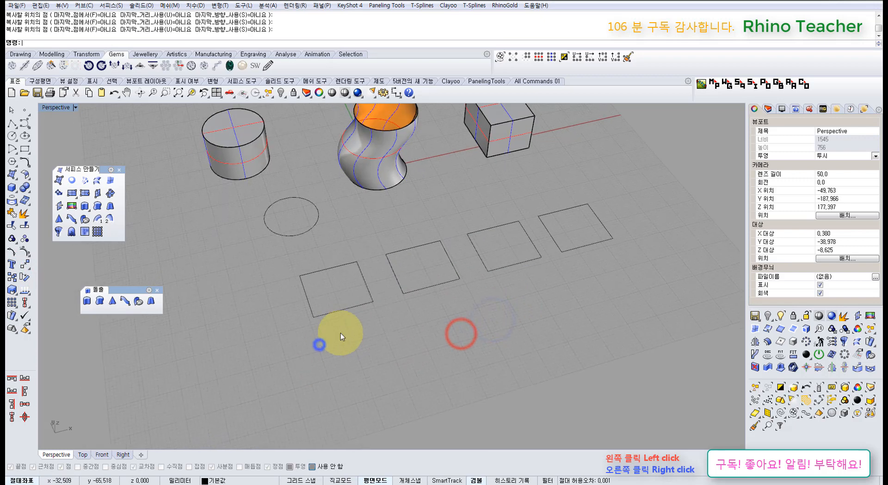
Create a Ribbon surface outward from the original rectangle with Sharp (모나게) corners and distance 2.75866
right_click_drag(347, 253, 330, 277)
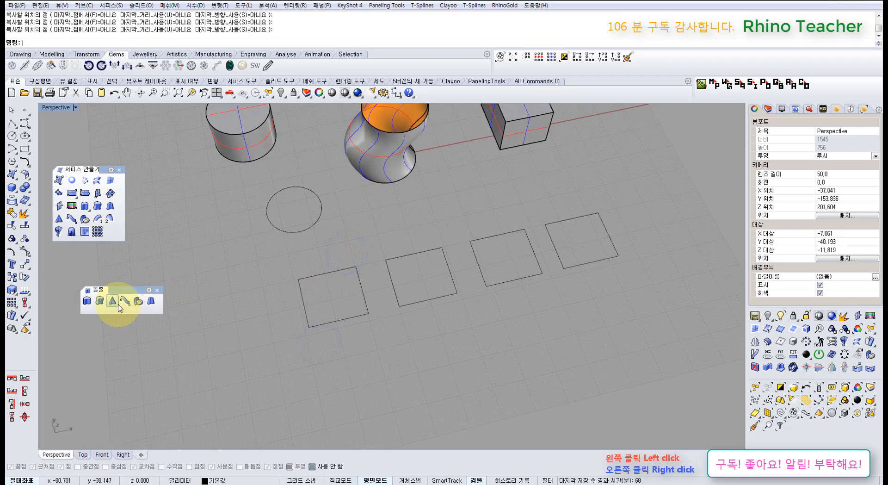
right_click_drag(368, 279, 369, 265)
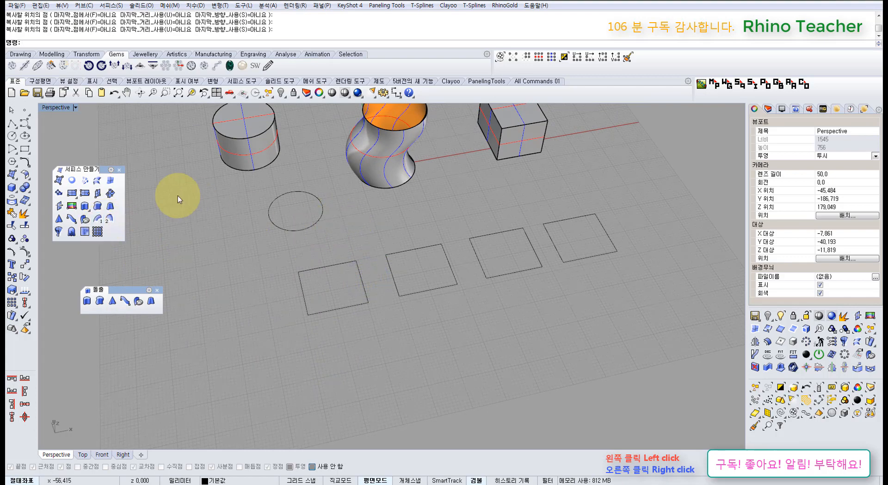
left_click(125, 301)
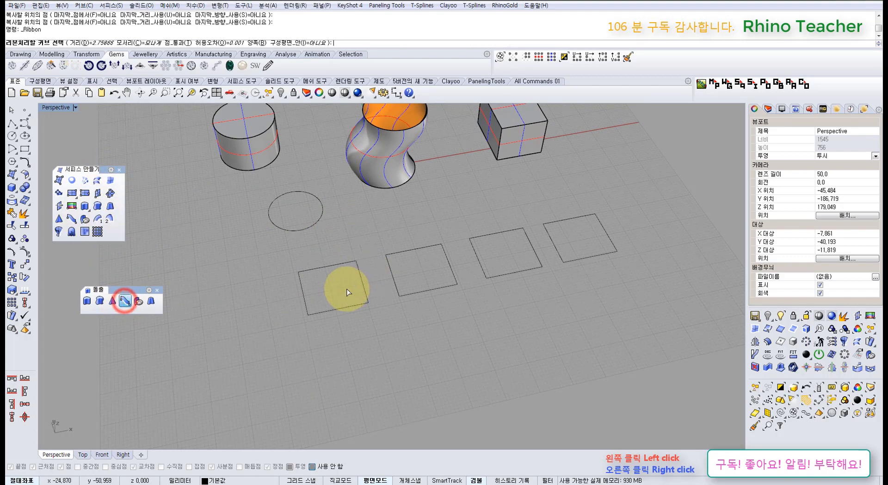
left_click(330, 265)
left_click(327, 257)
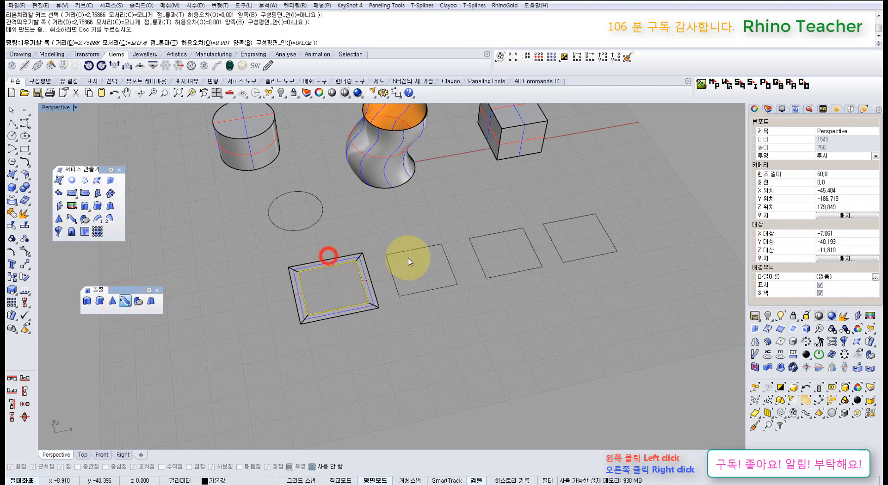
Create an outward Ribbon surface from the second rectangle with the corner option set to Round (둥글게) and distance 2.75866
right_click(406, 250)
left_click(406, 249)
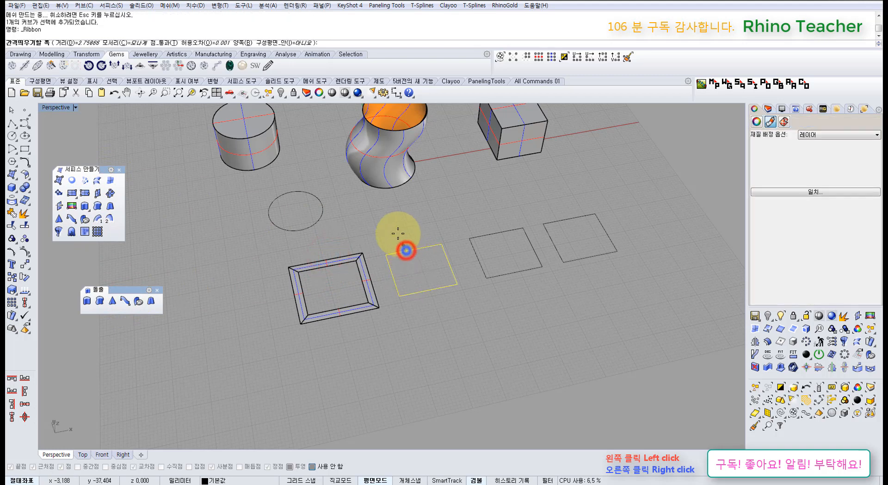
left_click(136, 43)
left_click(88, 42)
left_click(404, 205)
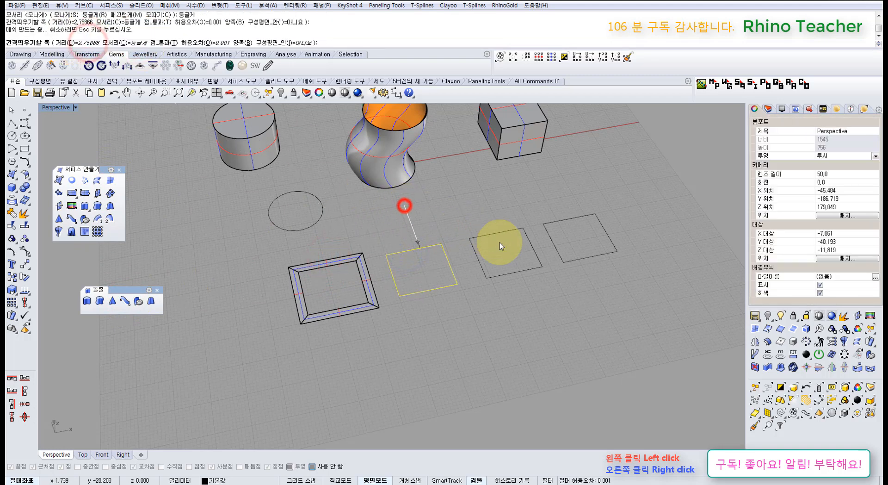
Create an outward Ribbon surface from the third rectangle with the corner option set to Smooth (매끄럽게) and distance 2.75866
scroll(508, 246, "up", 2)
left_click(508, 247)
right_click(471, 212)
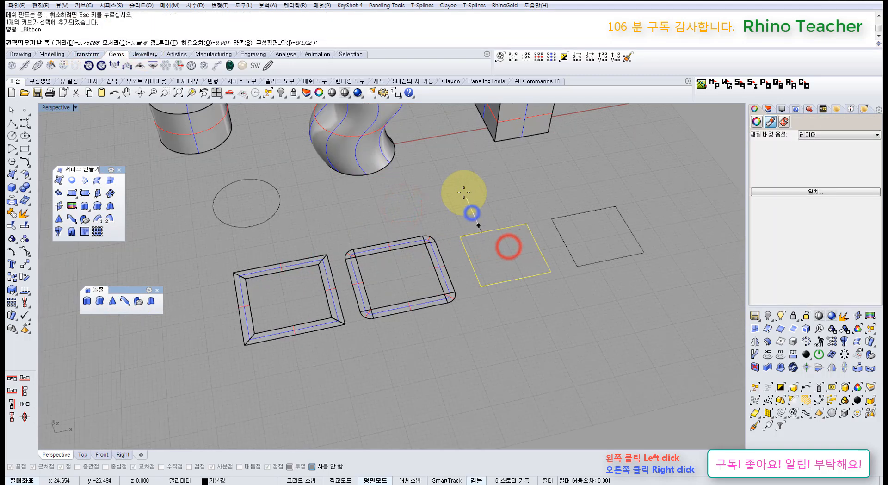
left_click(124, 42)
left_click(126, 42)
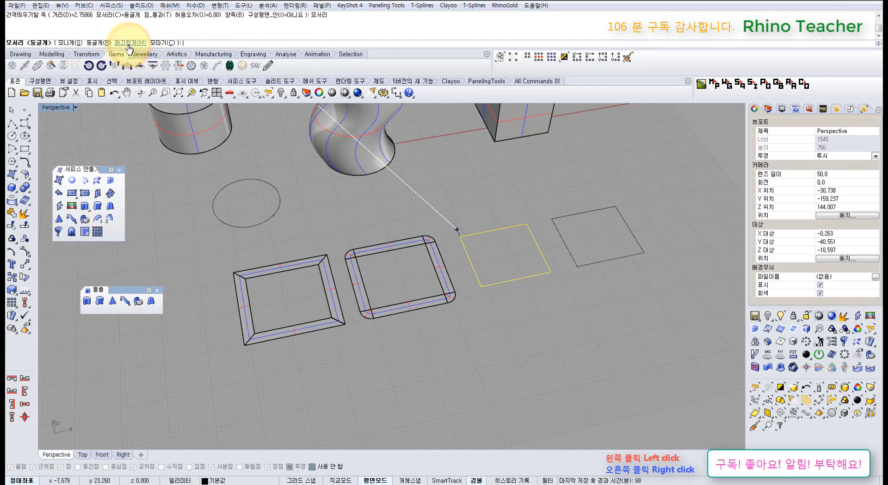
left_click(434, 197)
Create an outward Ribbon surface from the fourth rectangle with the corner option set to Chamfer (모따기) and distance 2.75866
left_click(565, 216)
right_click(553, 193)
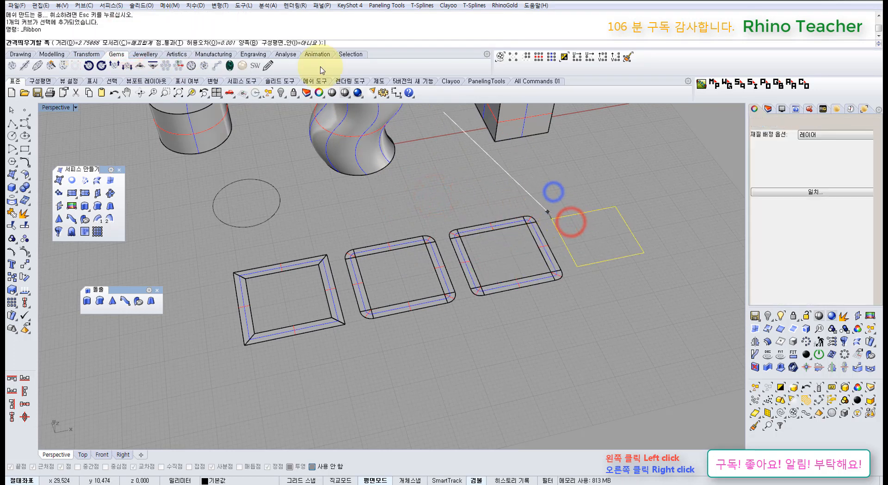
left_click(141, 42)
left_click(168, 42)
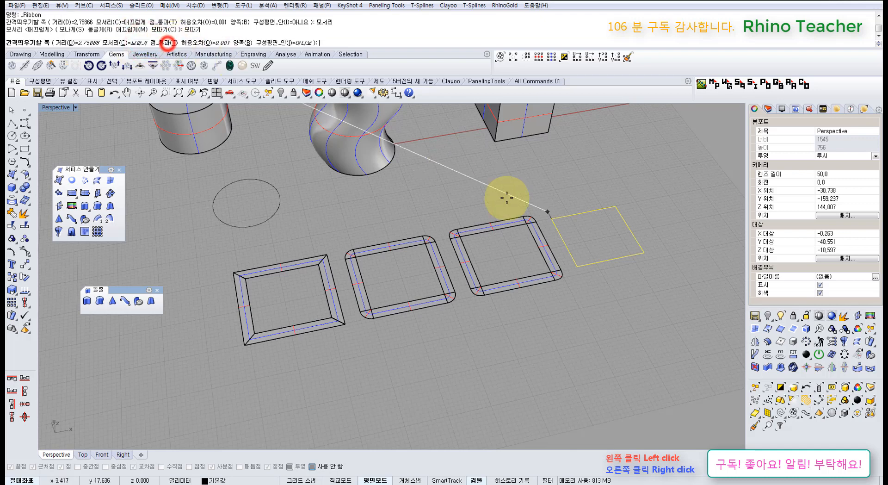
left_click(549, 187)
Switch to the maximized Top view in Shaded display mode and compare the corners of the four ribbon surfaces
right_click_drag(557, 213, 537, 247)
key("ctrl+F1")
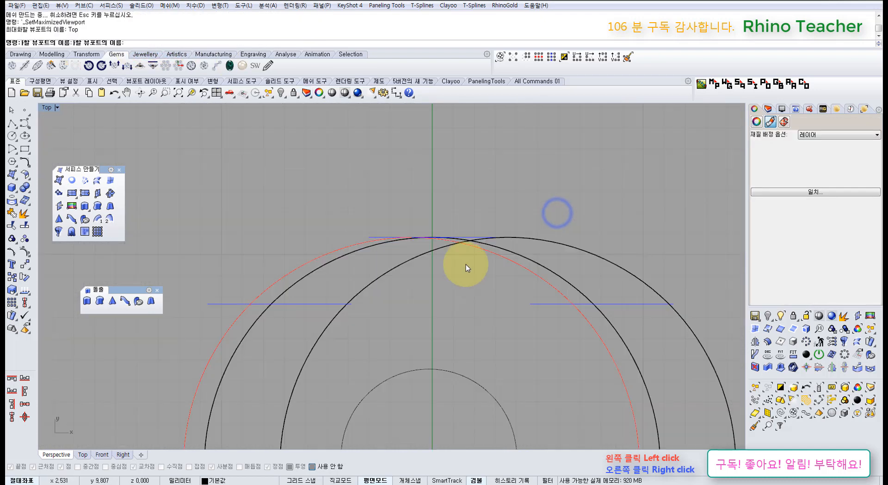
scroll(453, 302, "down", 20)
right_click_drag(462, 376, 384, 275)
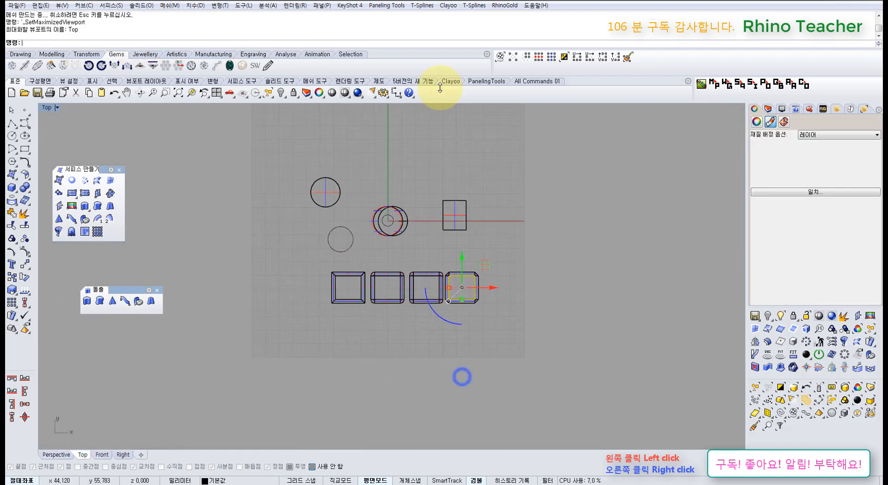
left_click(344, 92)
scroll(407, 287, "up", 5)
left_click(412, 204)
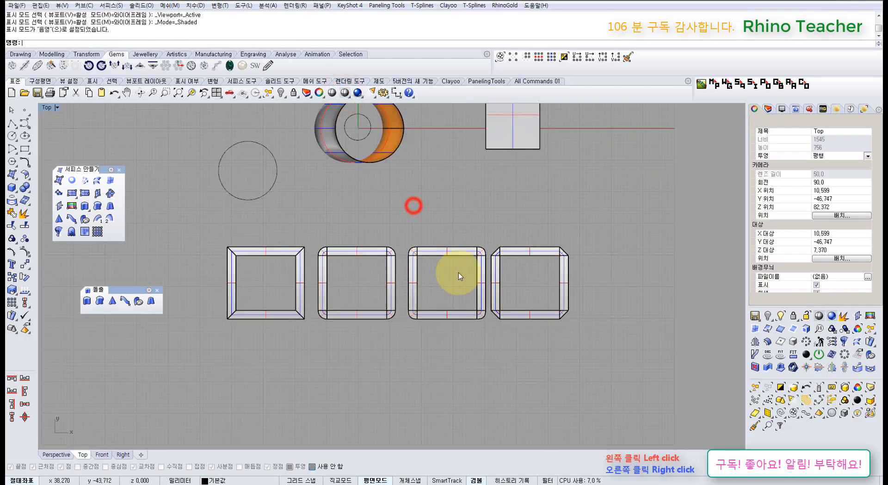
scroll(417, 264, "up", 3)
right_click_drag(639, 221, 486, 256)
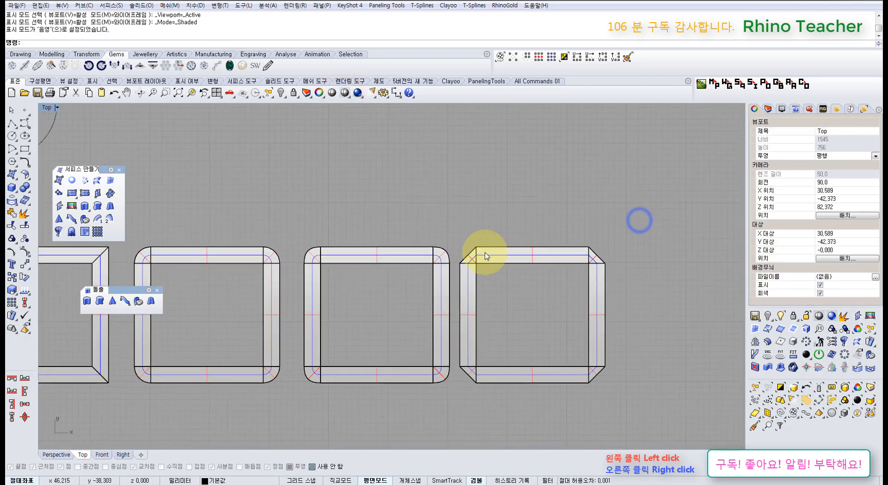
left_click(502, 257)
scroll(499, 252, "down", 3)
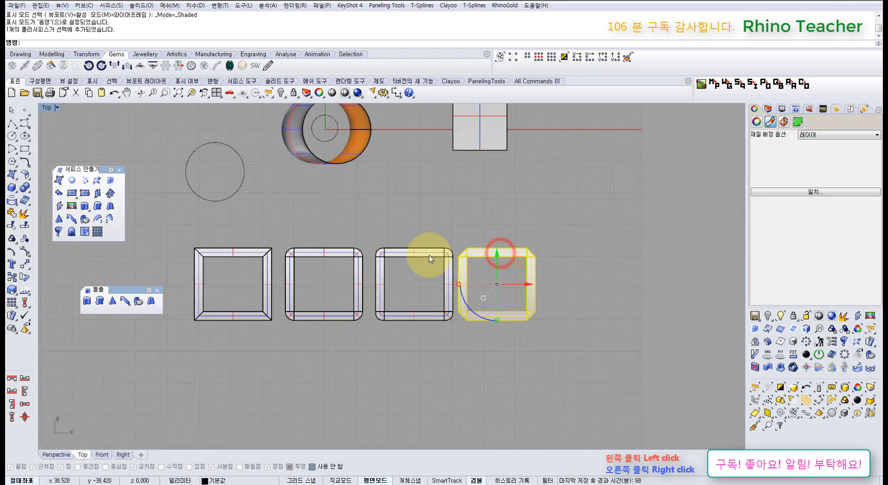
right_click_drag(426, 254, 459, 258)
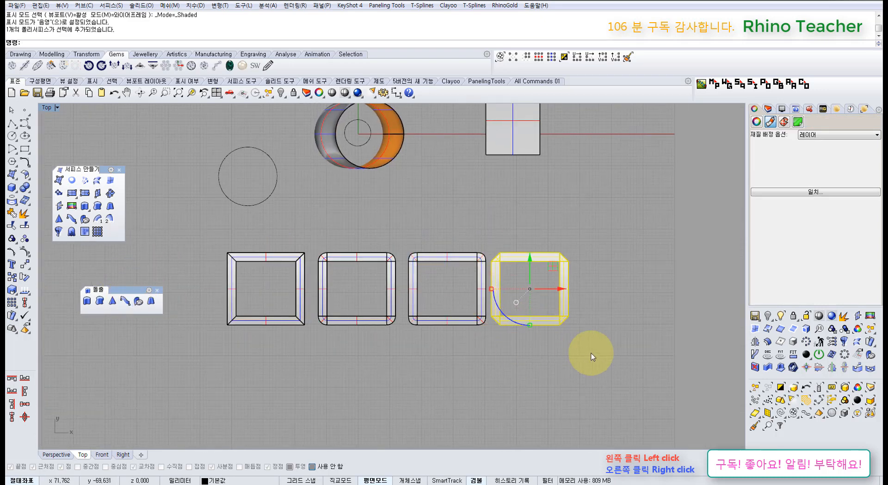
Delete the four ribbon surfaces with their rectangles, the circle and the curved surface at the origin, and return to the Perspective view
left_click_drag(591, 352, 251, 277)
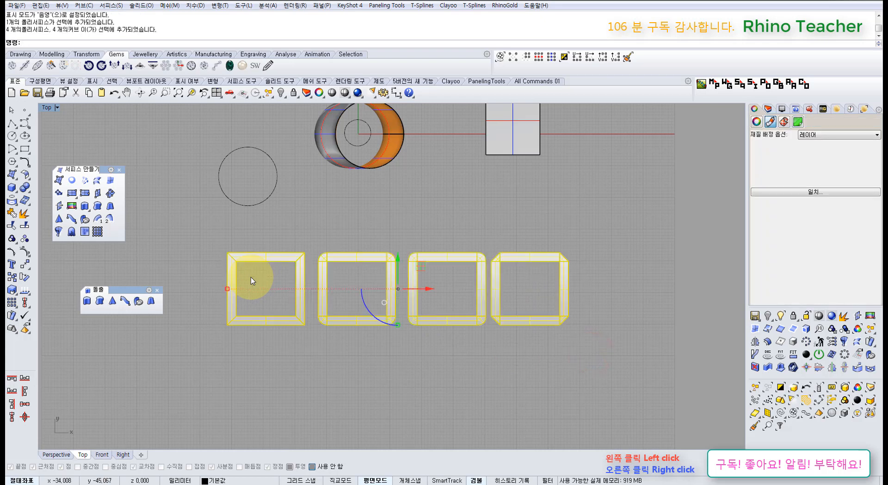
key("Delete")
right_click_drag(251, 277, 317, 333)
scroll(440, 317, "down", 2)
left_click_drag(437, 318, 317, 252)
key("Delete")
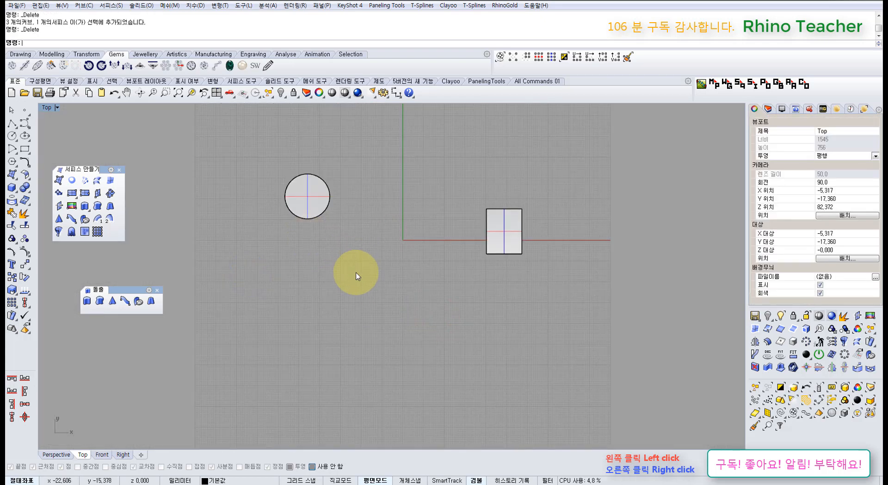
key("ctrl+F4")
right_click_drag(306, 303, 308, 245)
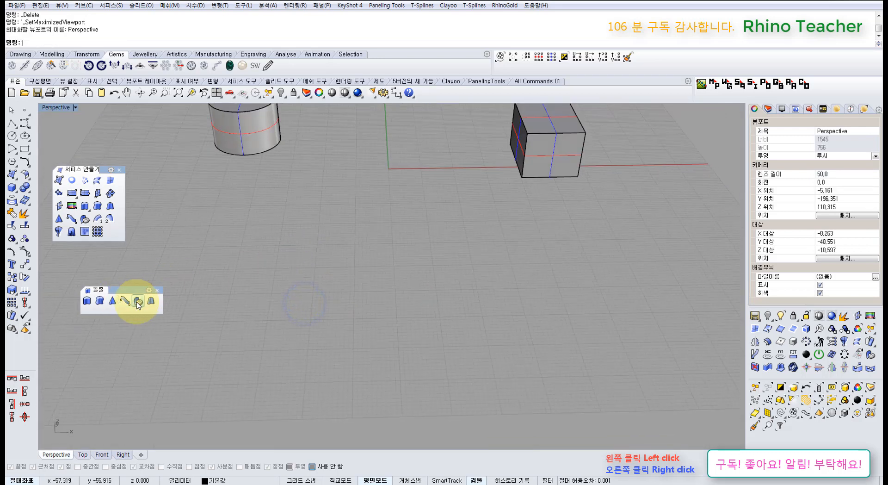